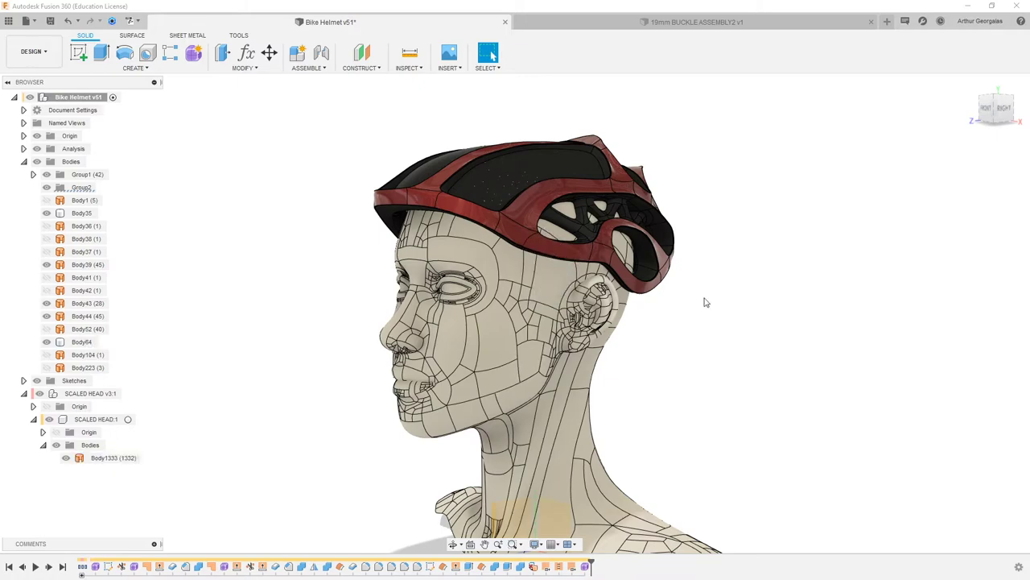
# Examine the bike helmet on the head model from the front, both sides and rear, including the chin area.
pyautogui.keyDown('shift'); pyautogui.moveTo(717, 352); pyautogui.dragTo(823, 320, button='middle'); pyautogui.keyUp('shift')
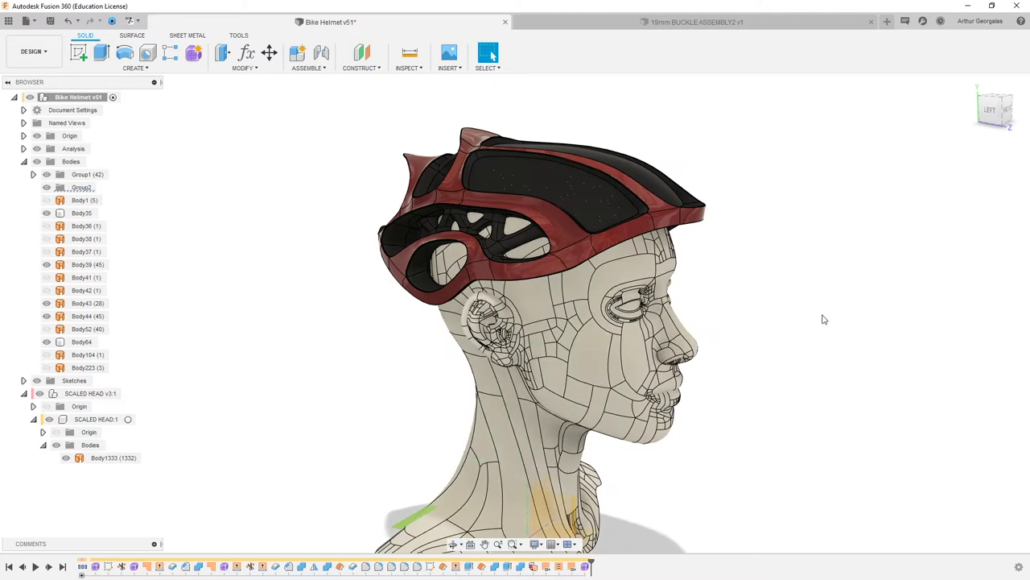
pyautogui.click(500, 179)
pyautogui.keyDown('shift'); pyautogui.moveTo(499, 179); pyautogui.dragTo(695, 191, button='middle'); pyautogui.keyUp('shift')
pyautogui.click(695, 191)
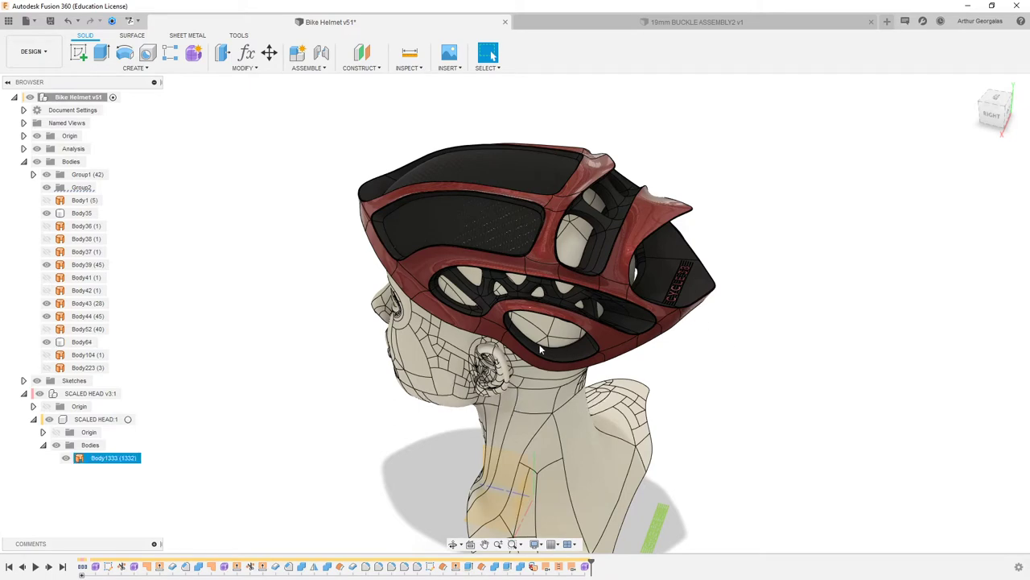
pyautogui.keyDown('shift'); pyautogui.moveTo(561, 322); pyautogui.dragTo(646, 295, button='middle'); pyautogui.keyUp('shift')
pyautogui.scroll(10, 563, 321)
pyautogui.keyDown('shift'); pyautogui.moveTo(562, 304); pyautogui.dragTo(673, 266, button='middle'); pyautogui.keyUp('shift')
pyautogui.scroll(-10, 617, 366)
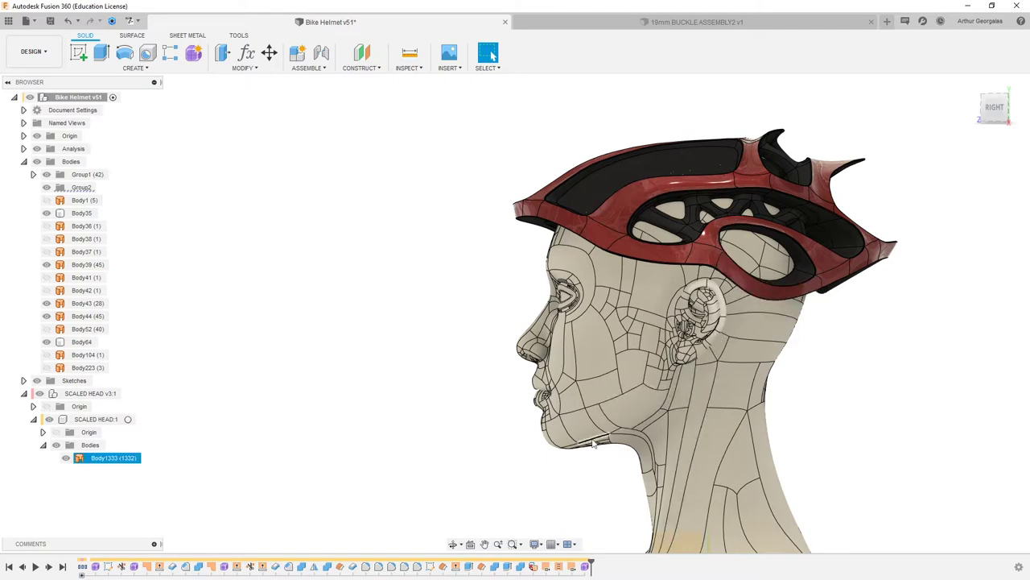
pyautogui.keyDown('shift'); pyautogui.moveTo(588, 448); pyautogui.dragTo(723, 409, button='middle'); pyautogui.keyUp('shift')
pyautogui.click(555, 412)
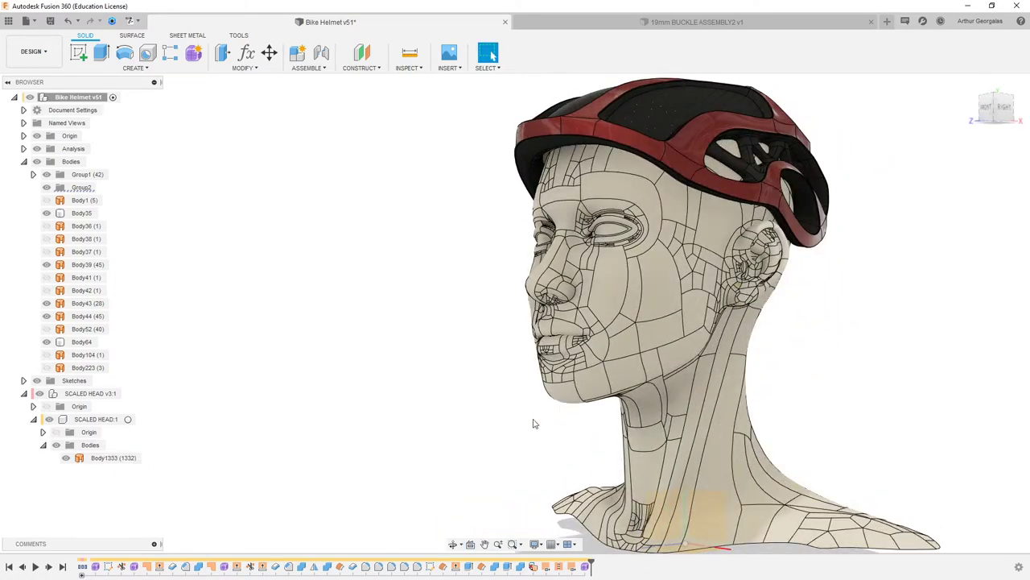
pyautogui.scroll(-1, 775, 325)
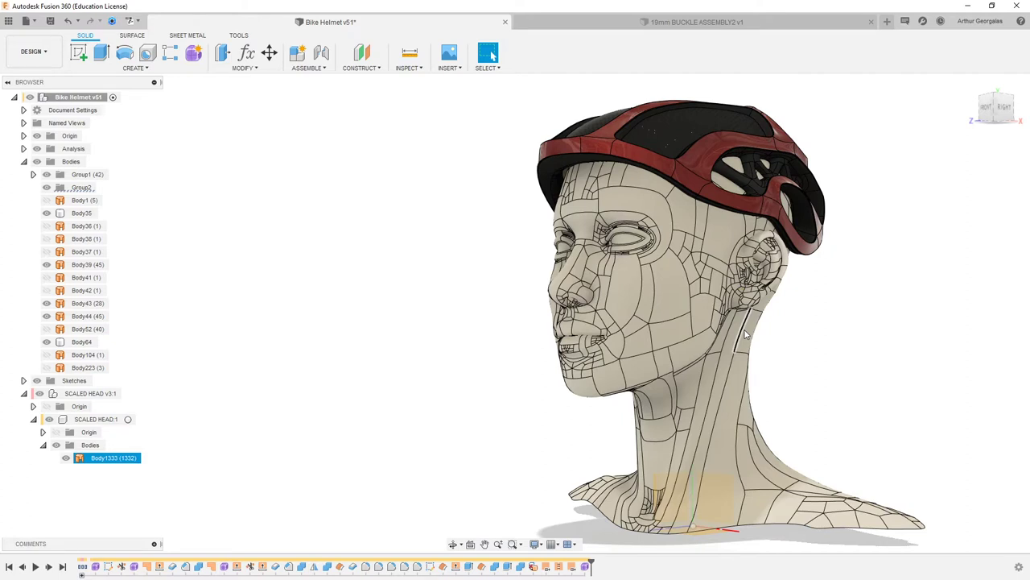
pyautogui.click(338, 231)
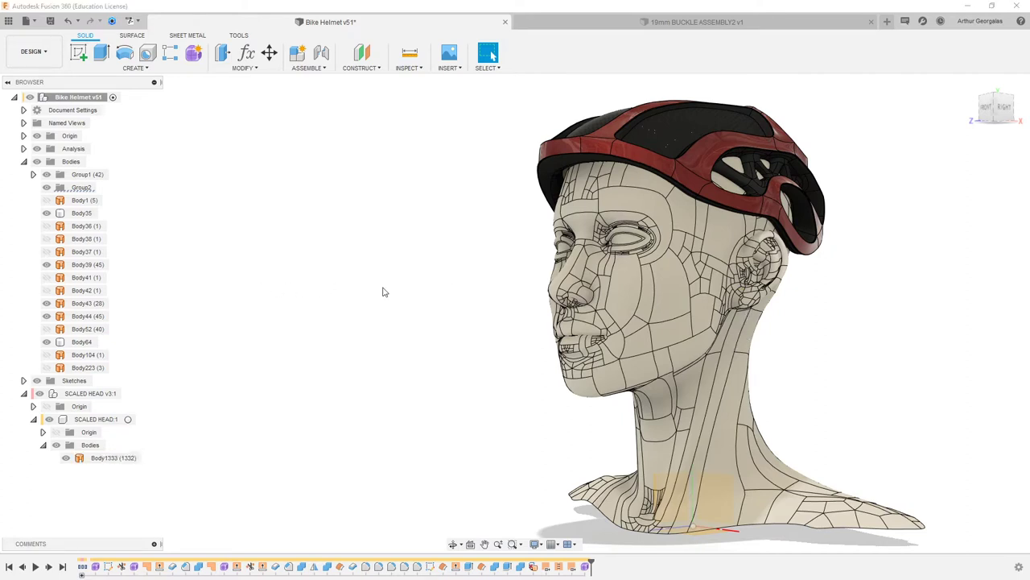
# Switch to the browser and look through the preview images of the Quick Release Buckle 19mm on GrabCAD.
pyautogui.hotkey('alt', 'Tab')
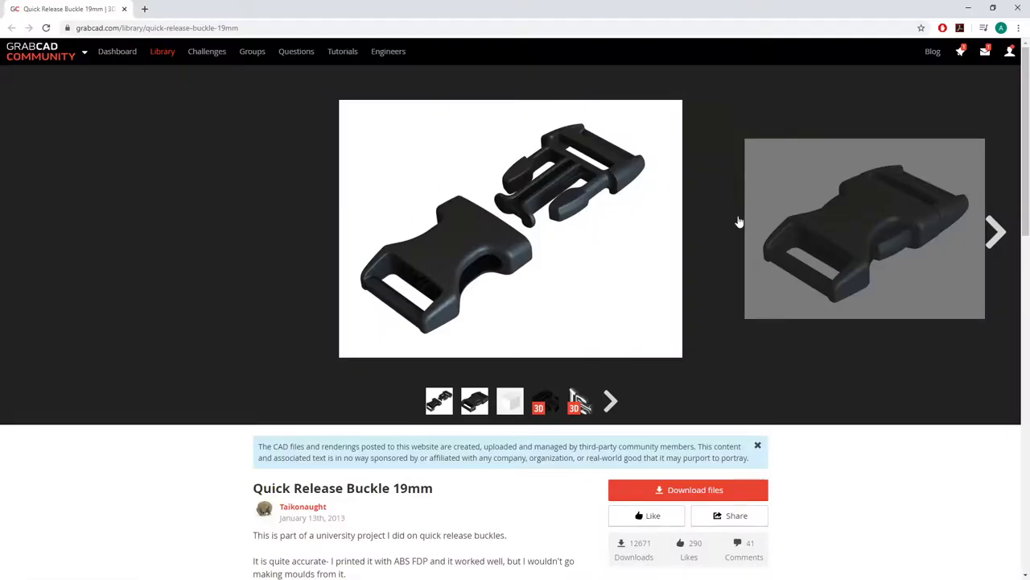
pyautogui.click(996, 233)
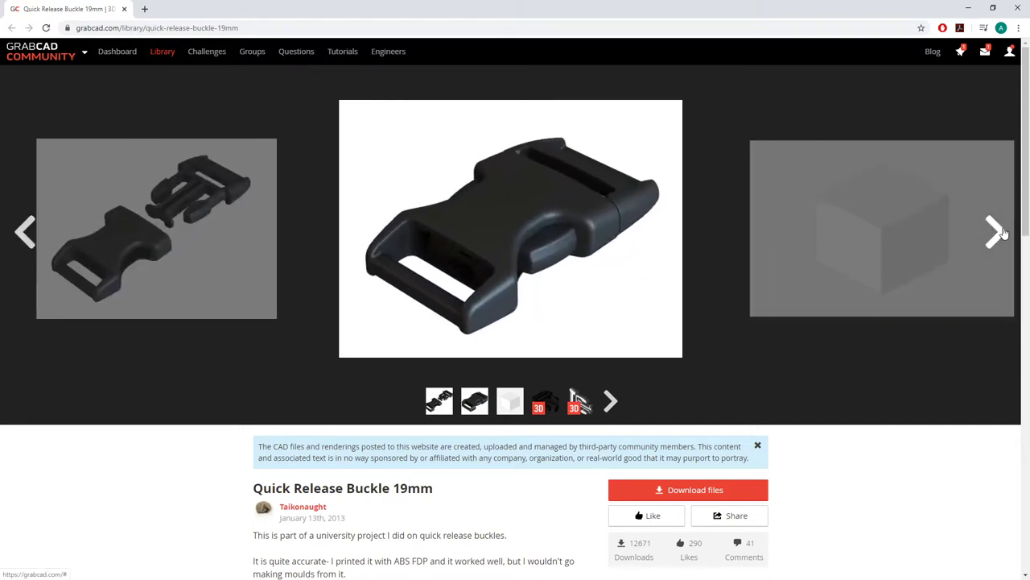
pyautogui.click(997, 233)
pyautogui.click(997, 233)
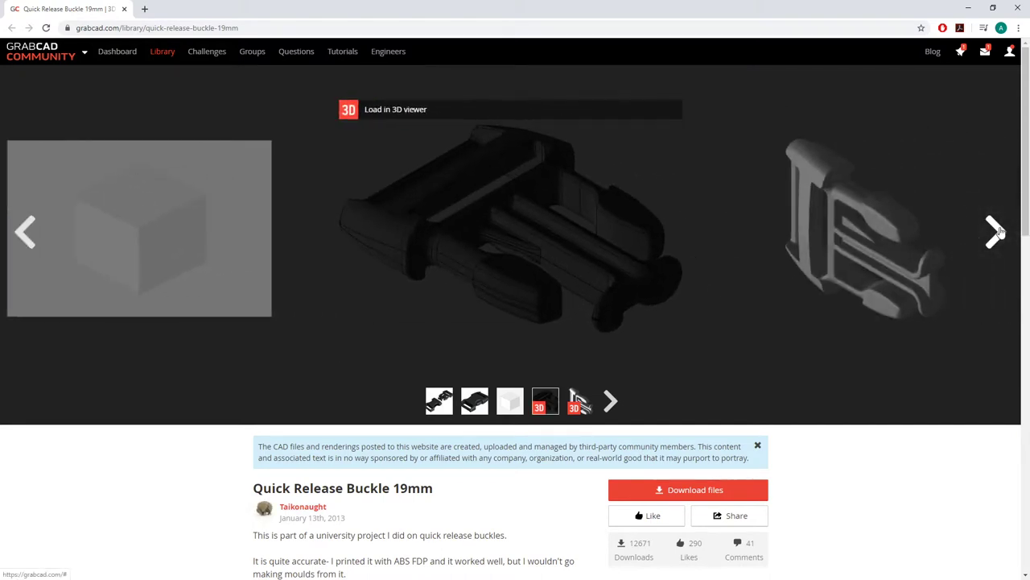
pyautogui.click(996, 233)
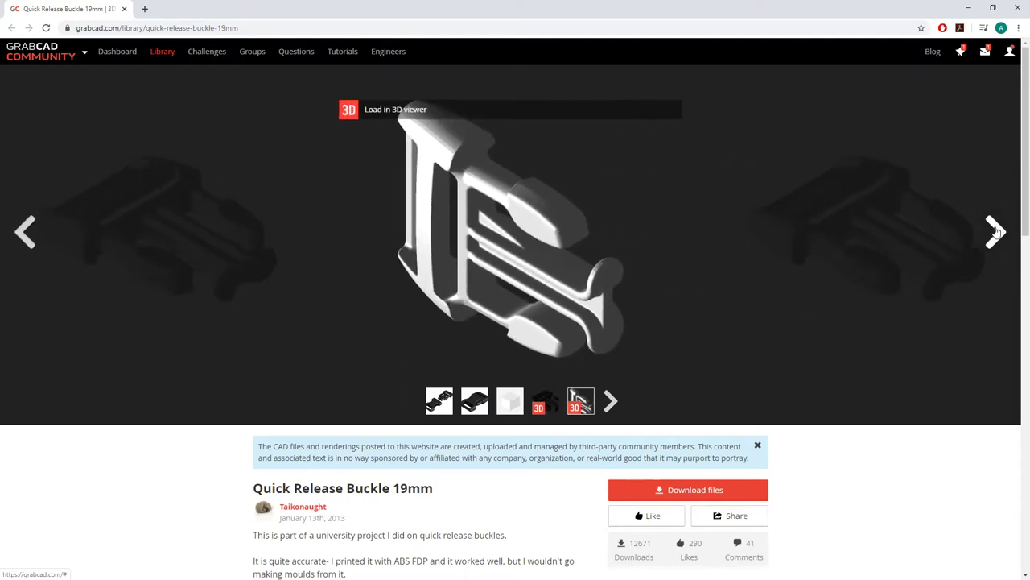
pyautogui.click(996, 233)
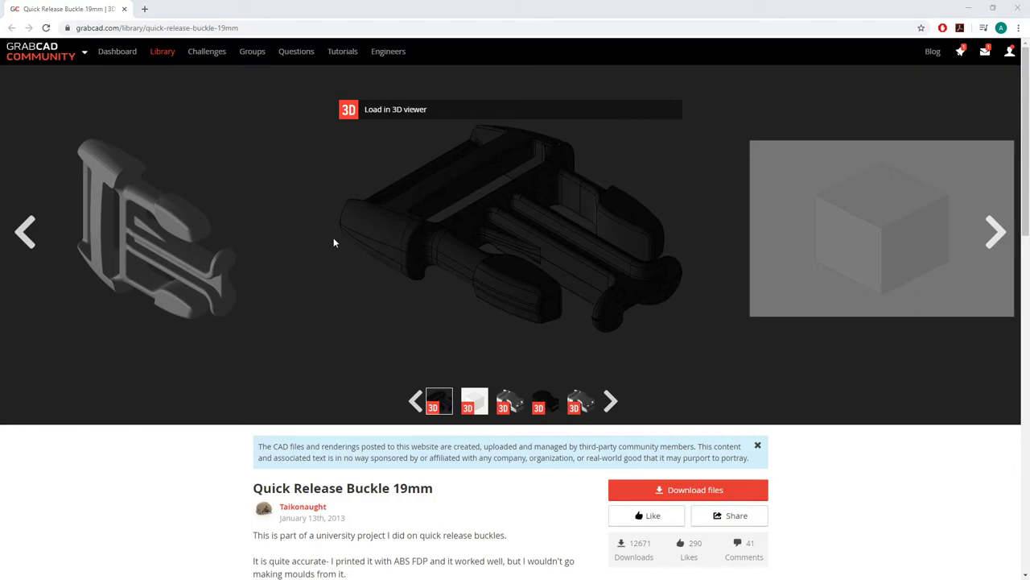
pyautogui.hotkey('alt', 'Tab')
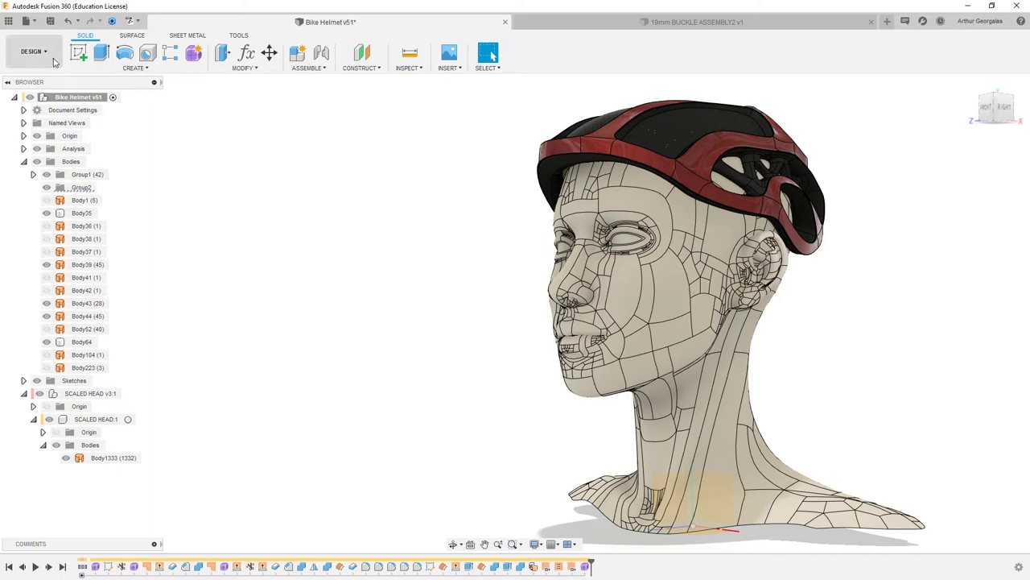
# Show the Helmet project's files and view the file upload options without uploading anything.
pyautogui.click(8, 20)
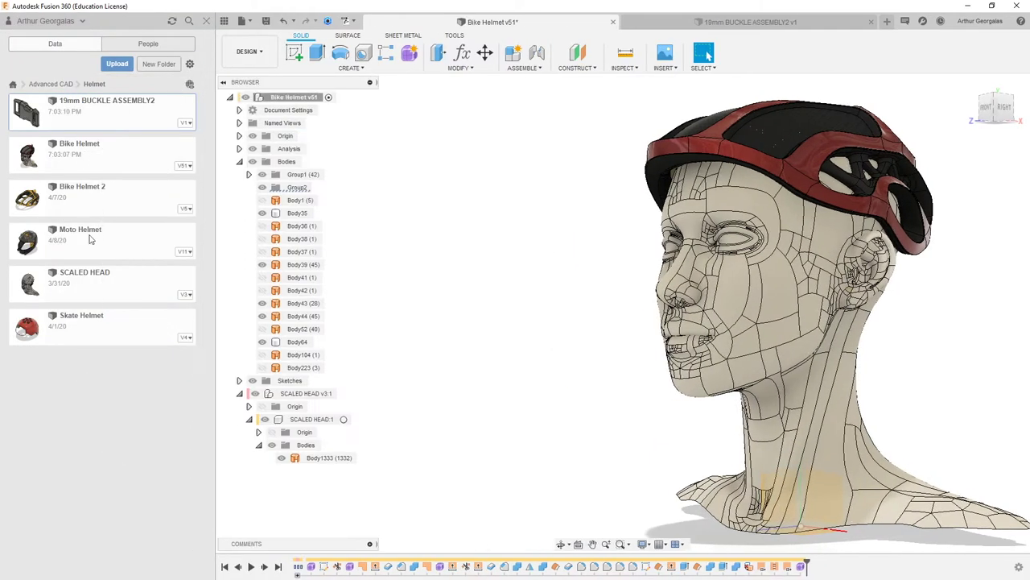
pyautogui.click(117, 64)
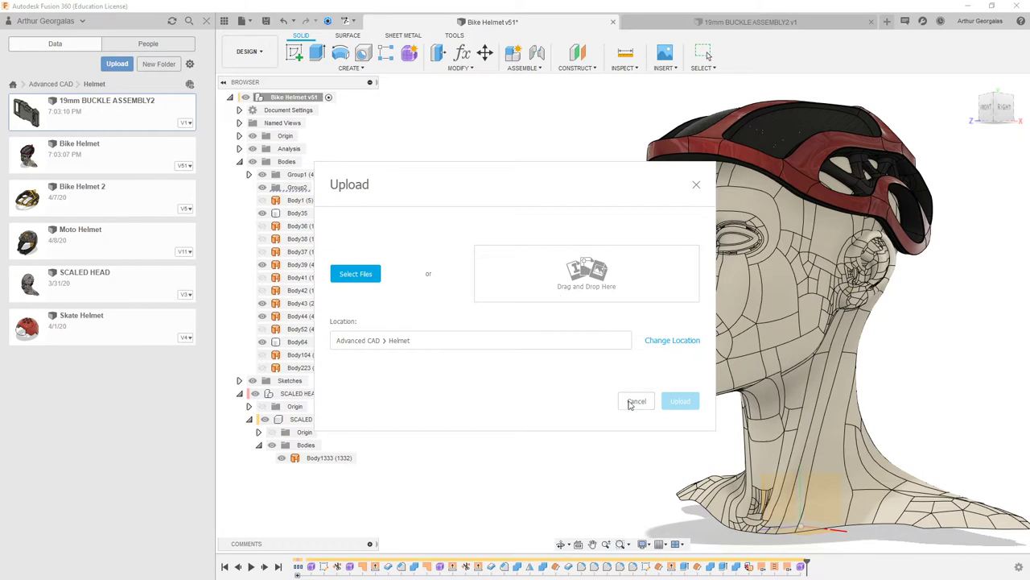
pyautogui.click(635, 401)
# Switch to the 19mm BUCKLE ASSEMBLY2 document and inspect the buckle from its edge and its flat face.
pyautogui.click(786, 22)
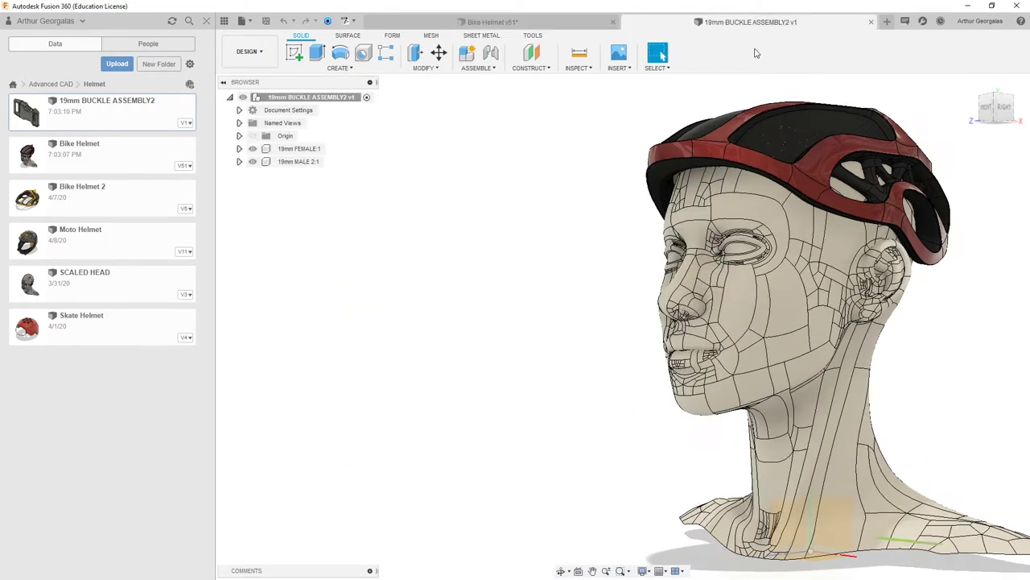
pyautogui.scroll(4, 652, 302)
pyautogui.keyDown('shift'); pyautogui.moveTo(906, 302); pyautogui.dragTo(924, 362, button='middle'); pyautogui.keyUp('shift')
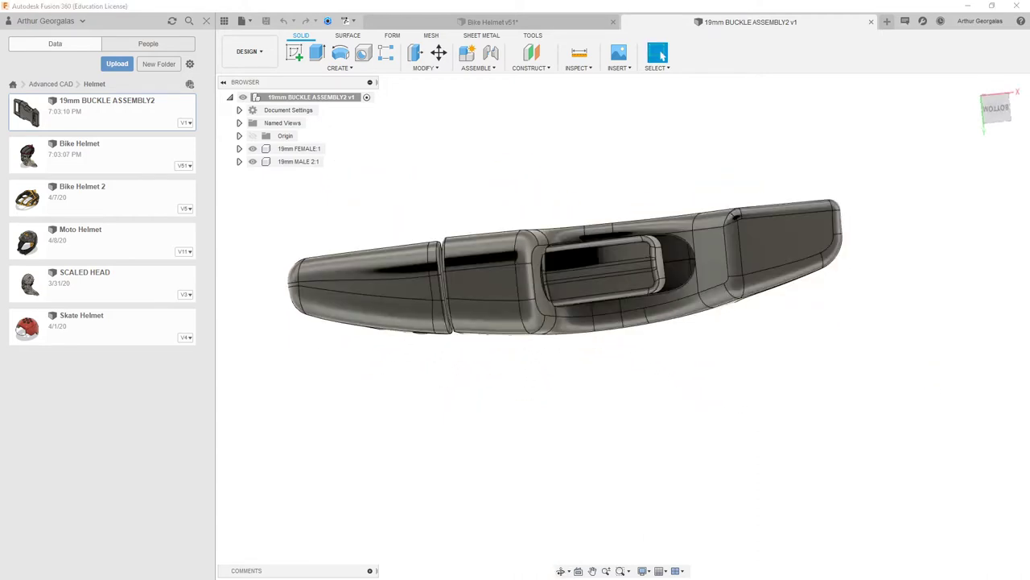
pyautogui.click(609, 144)
pyautogui.keyDown('shift'); pyautogui.moveTo(751, 402); pyautogui.dragTo(746, 332, button='middle'); pyautogui.keyUp('shift')
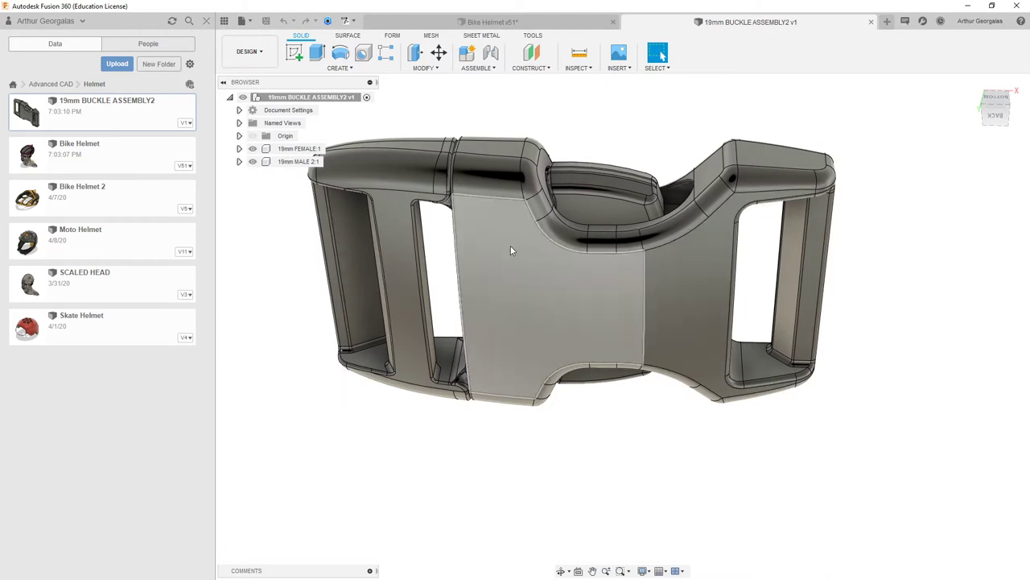
# Close the 19mm BUCKLE ASSEMBLY2 document and return to the Bike Helmet design.
pyautogui.click(553, 16)
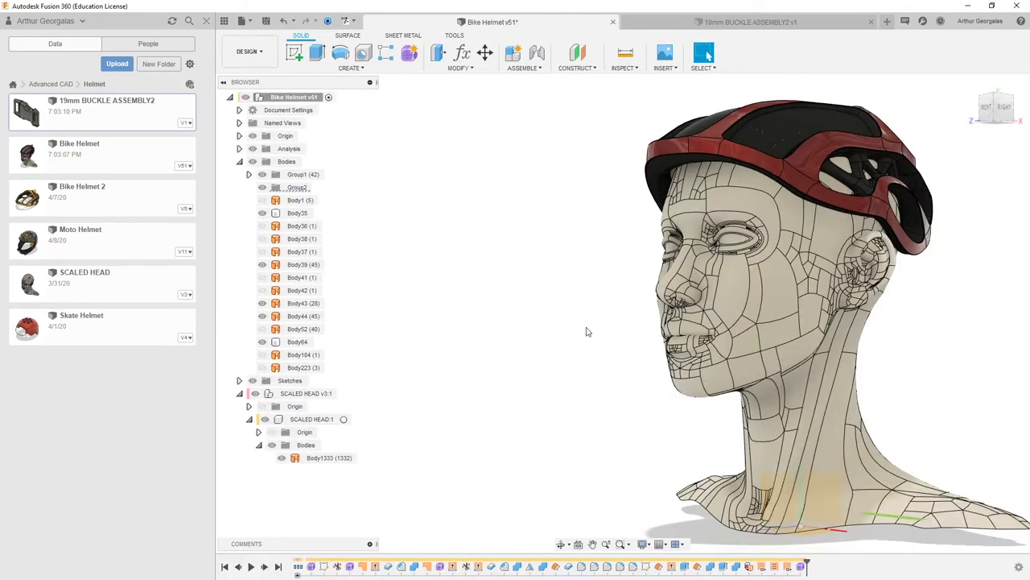
pyautogui.click(868, 26)
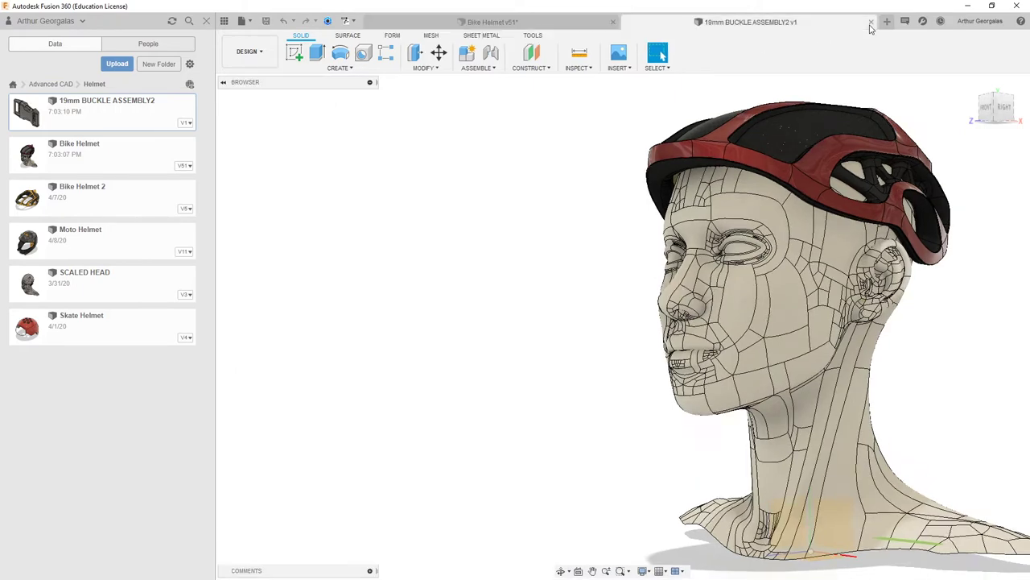
pyautogui.click(872, 22)
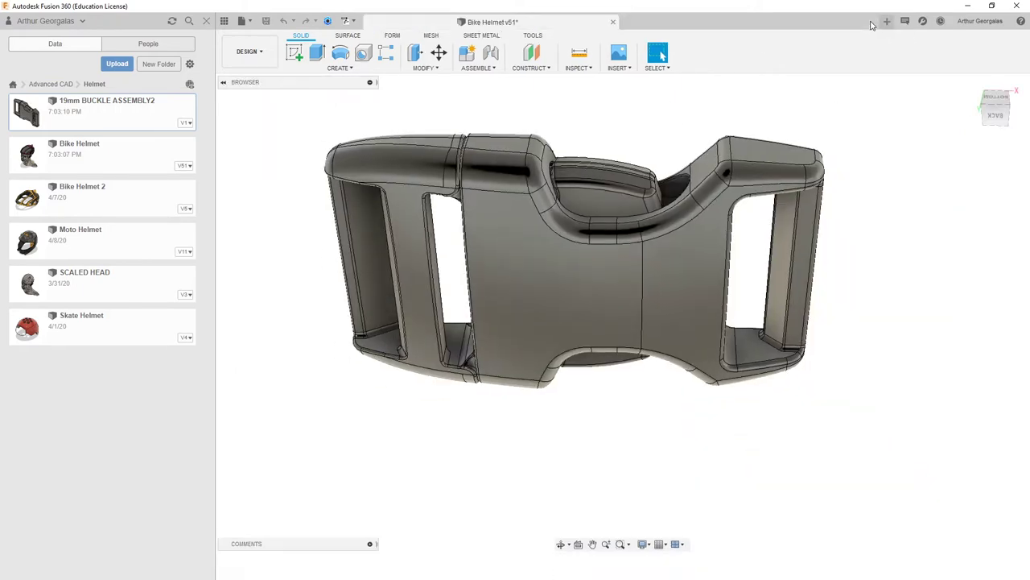
# Insert 19mm BUCKLE ASSEMBLY2 into the helmet design and move it up from the base towards the chin.
pyautogui.rightClick(81, 105)
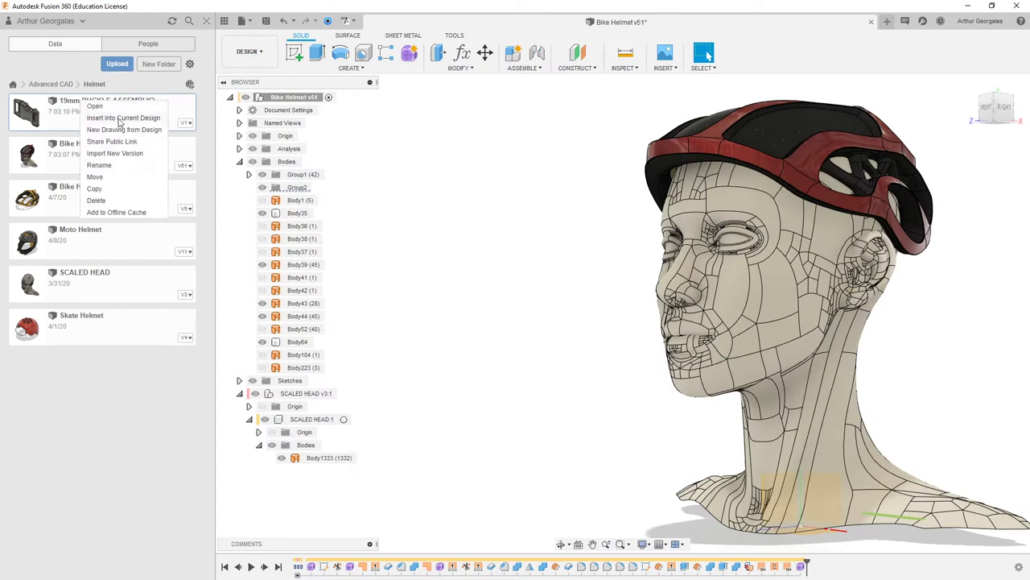
pyautogui.click(121, 118)
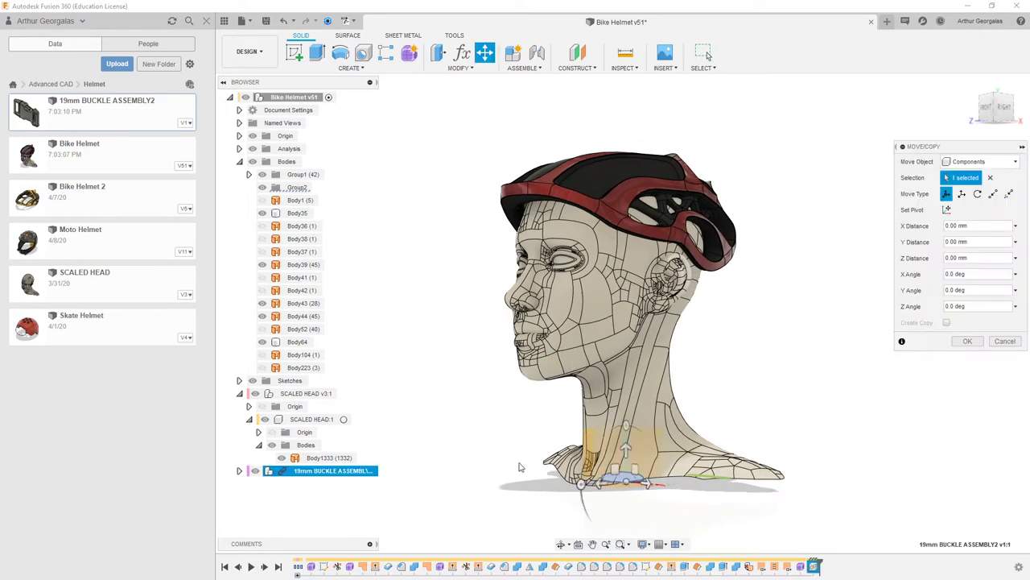
pyautogui.scroll(3, 529, 474)
pyautogui.moveTo(648, 470); pyautogui.dragTo(545, 346)
# Rotate the inserted buckle 180 degrees about the Z axis.
pyautogui.scroll(5, 543, 346)
pyautogui.keyDown('shift'); pyautogui.moveTo(548, 353); pyautogui.dragTo(617, 343, button='middle'); pyautogui.keyUp('shift')
pyautogui.moveTo(604, 334); pyautogui.dragTo(604, 450)
# Move the buckle in the front view by about 5.7 mm in X and -23.9 mm in Y, just under the chin.
pyautogui.click(994, 109)
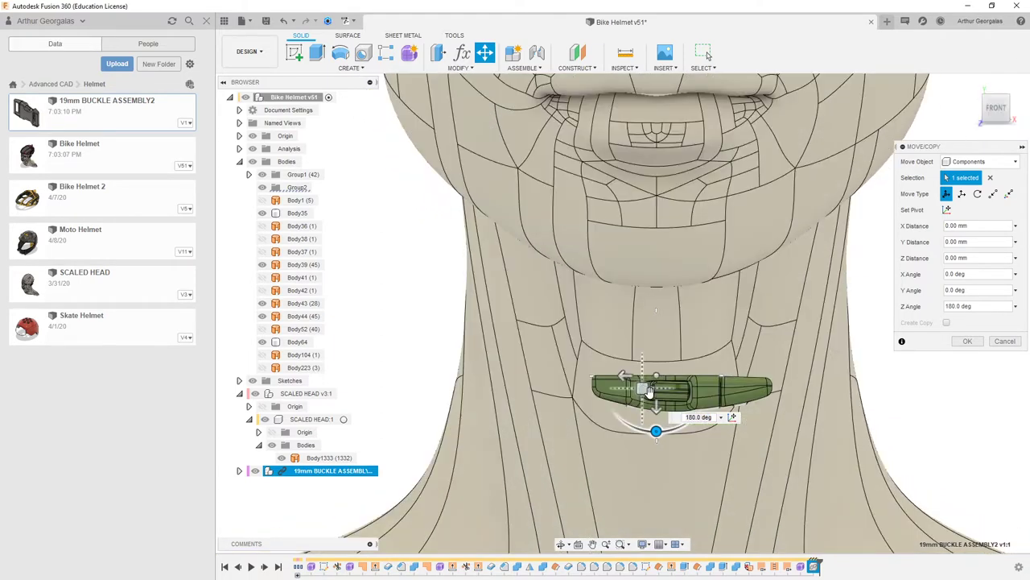
pyautogui.moveTo(649, 390); pyautogui.dragTo(626, 303)
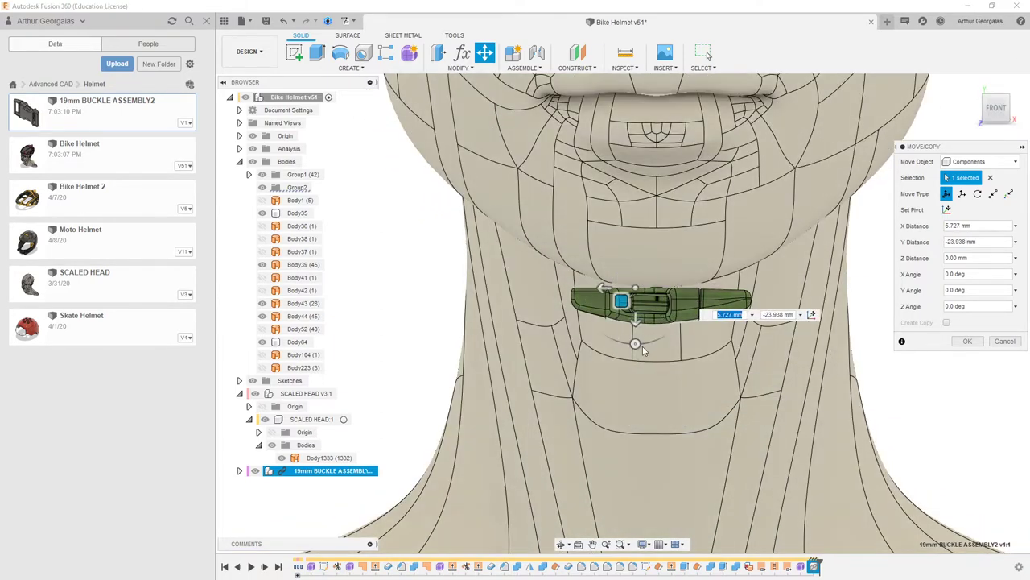
pyautogui.moveTo(635, 344); pyautogui.dragTo(646, 368)
pyautogui.click(636, 344)
# Fine-tune the buckle's tilt against the underside of the chin, check it from the front and side, and accept its placement.
pyautogui.keyDown('shift'); pyautogui.moveTo(656, 354); pyautogui.dragTo(580, 292, button='middle'); pyautogui.keyUp('shift')
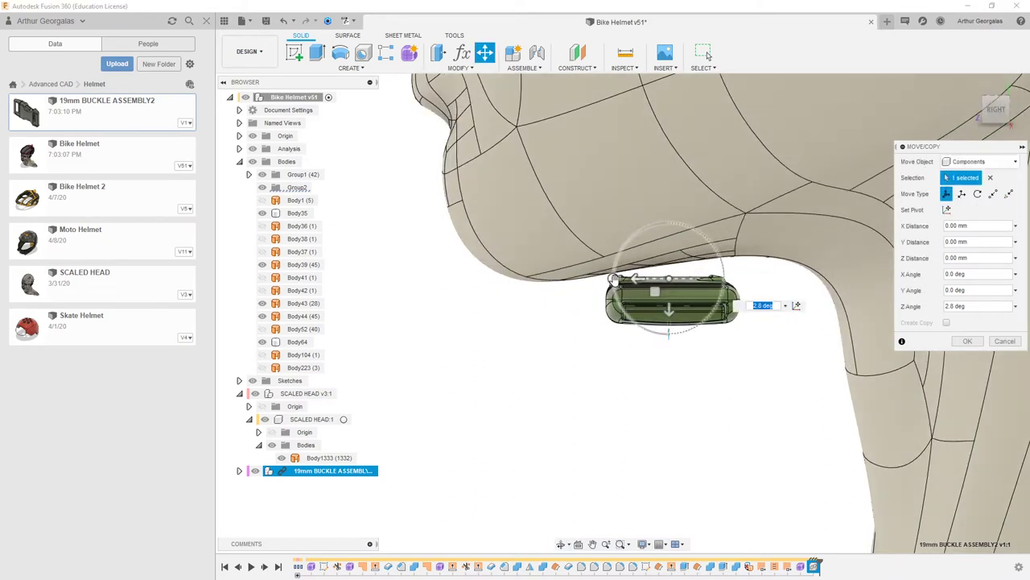
pyautogui.moveTo(614, 279)
pyautogui.mouseDown()
pyautogui.moveTo(612, 291)
pyautogui.moveTo(612, 280)
pyautogui.mouseUp()
pyautogui.scroll(-3, 609, 315)
pyautogui.keyDown('shift'); pyautogui.moveTo(618, 336); pyautogui.dragTo(769, 316, button='middle'); pyautogui.keyUp('shift')
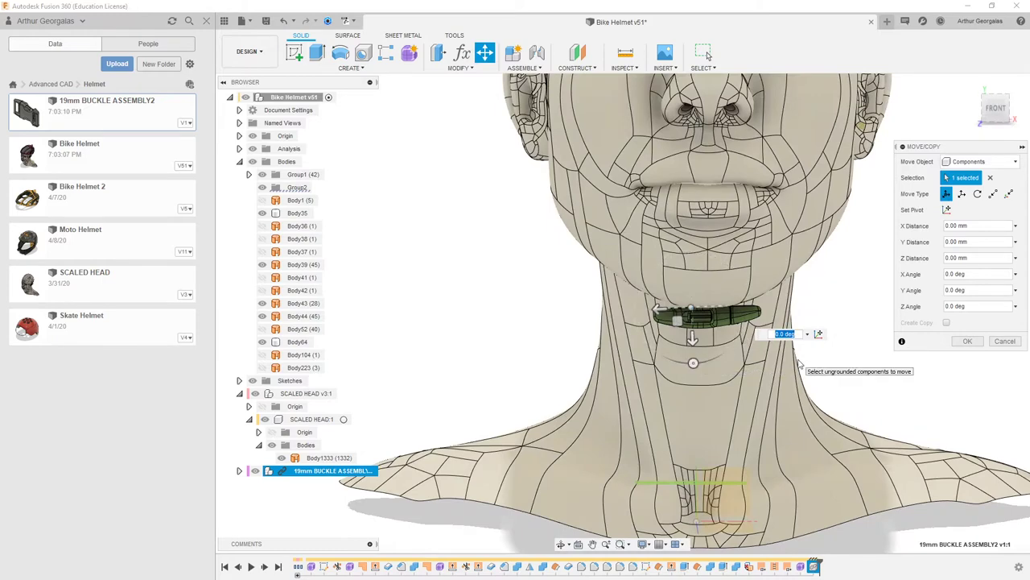
pyautogui.scroll(-3, 551, 305)
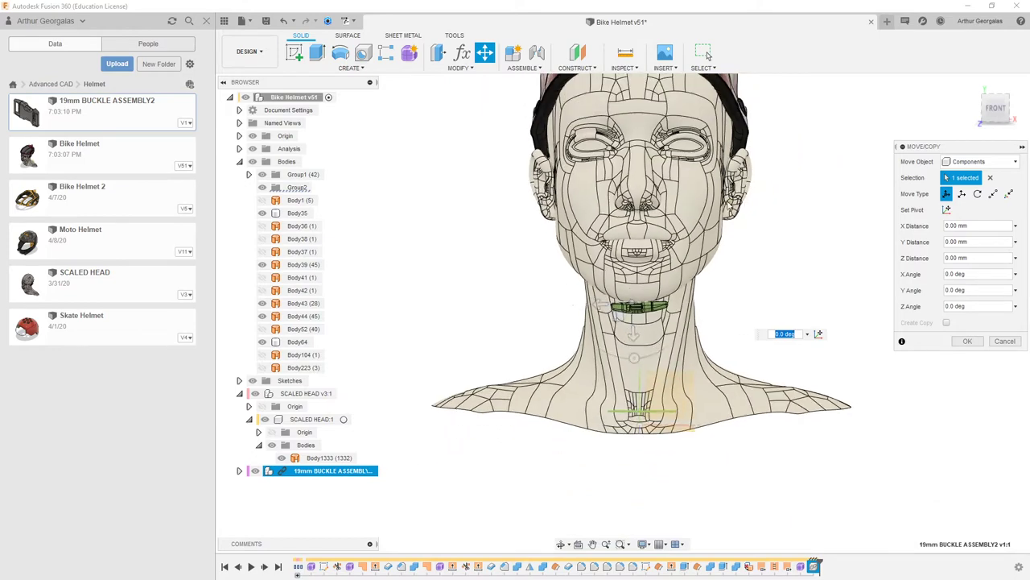
pyautogui.keyDown('shift'); pyautogui.moveTo(741, 197); pyautogui.dragTo(675, 227, button='middle'); pyautogui.keyUp('shift')
pyautogui.keyDown('shift'); pyautogui.moveTo(779, 197); pyautogui.dragTo(745, 156, button='middle'); pyautogui.keyUp('shift')
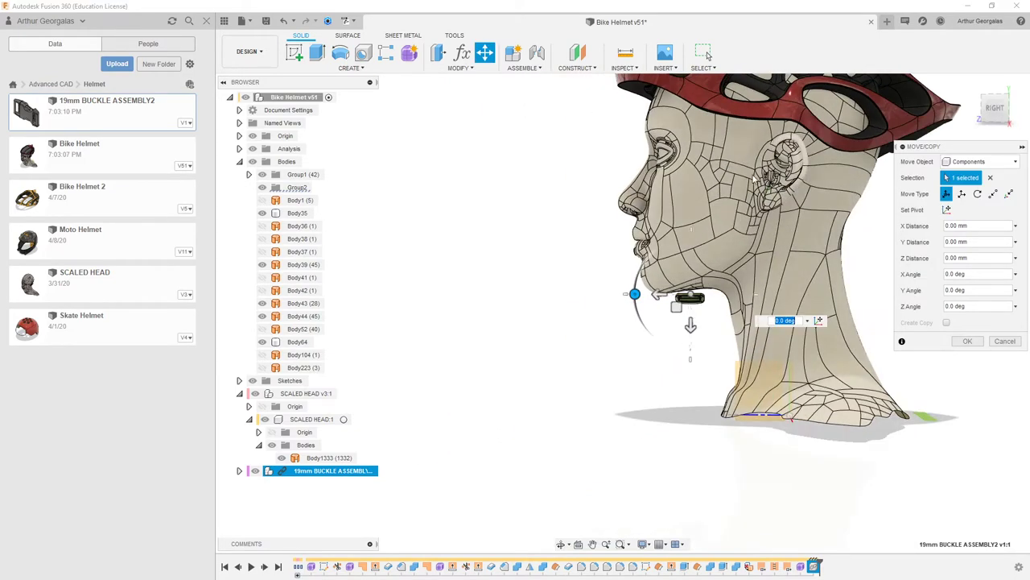
pyautogui.click(968, 343)
# Apply the red appearance already used in this design to both halves of the buckle.
pyautogui.scroll(8, 695, 315)
pyautogui.keyDown('shift'); pyautogui.moveTo(695, 315); pyautogui.dragTo(752, 270, button='middle'); pyautogui.keyUp('shift')
pyautogui.press('a')
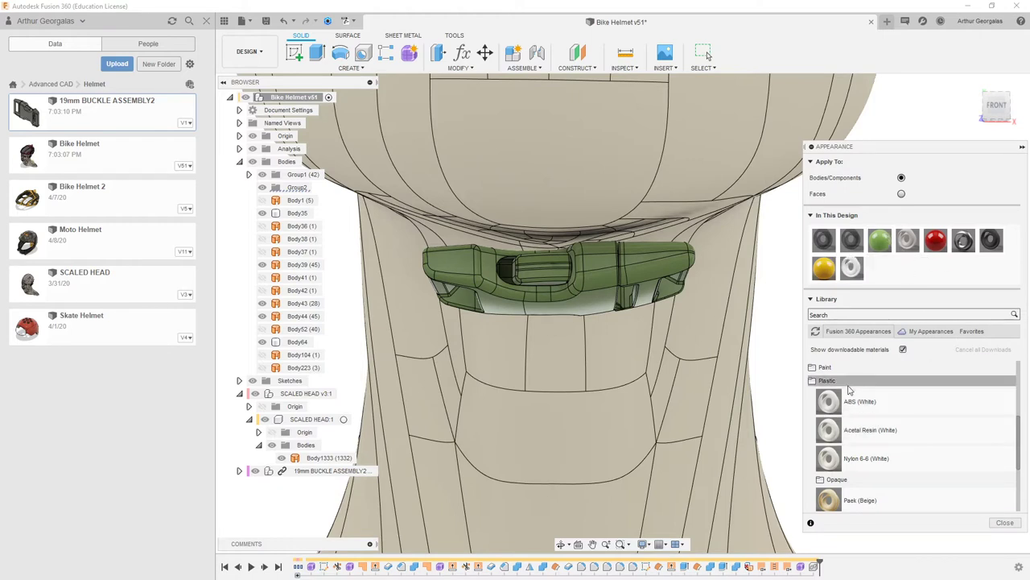
pyautogui.moveTo(829, 401); pyautogui.dragTo(654, 277)
pyautogui.moveTo(936, 240); pyautogui.dragTo(644, 261)
pyautogui.moveTo(938, 242); pyautogui.dragTo(587, 280)
pyautogui.scroll(-5, 634, 362)
pyautogui.scroll(-3, 694, 332)
pyautogui.keyDown('shift'); pyautogui.moveTo(760, 246); pyautogui.dragTo(741, 265, button='middle'); pyautogui.keyUp('shift')
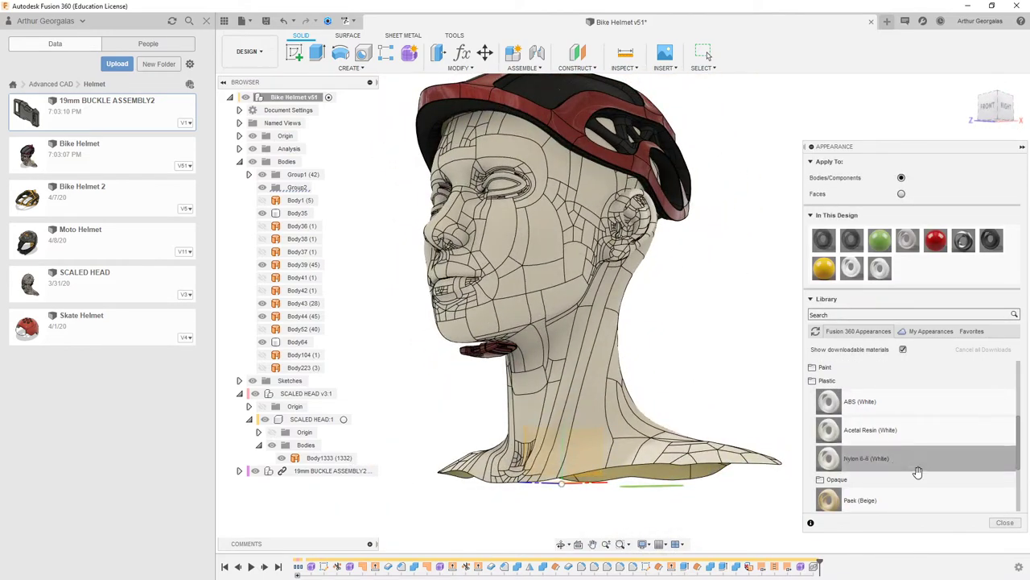
pyautogui.click(1005, 521)
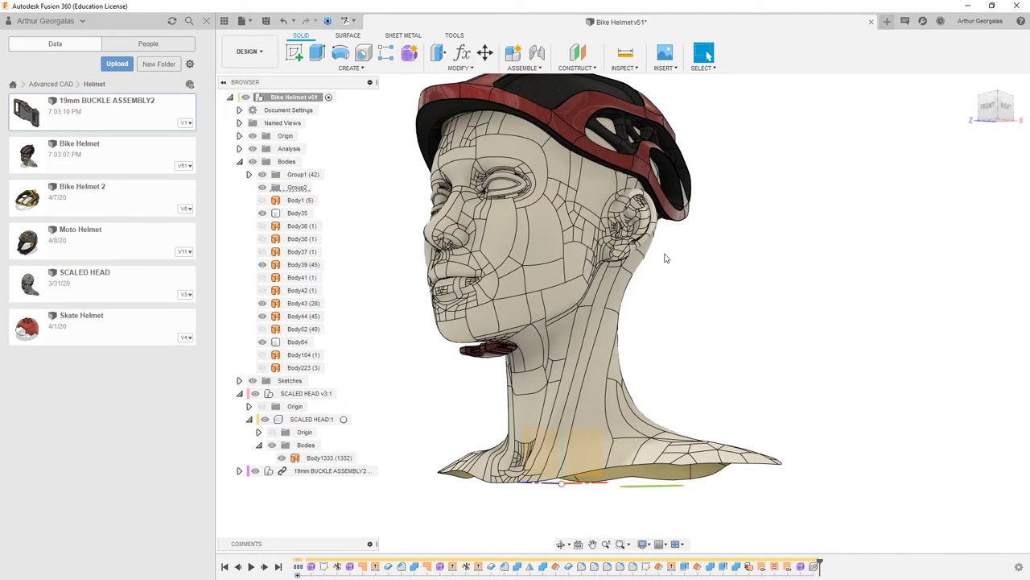
# Create a form with a four-sided face snapped onto the side of the head, between the helmet rim and the front of the ear.
pyautogui.click(410, 55)
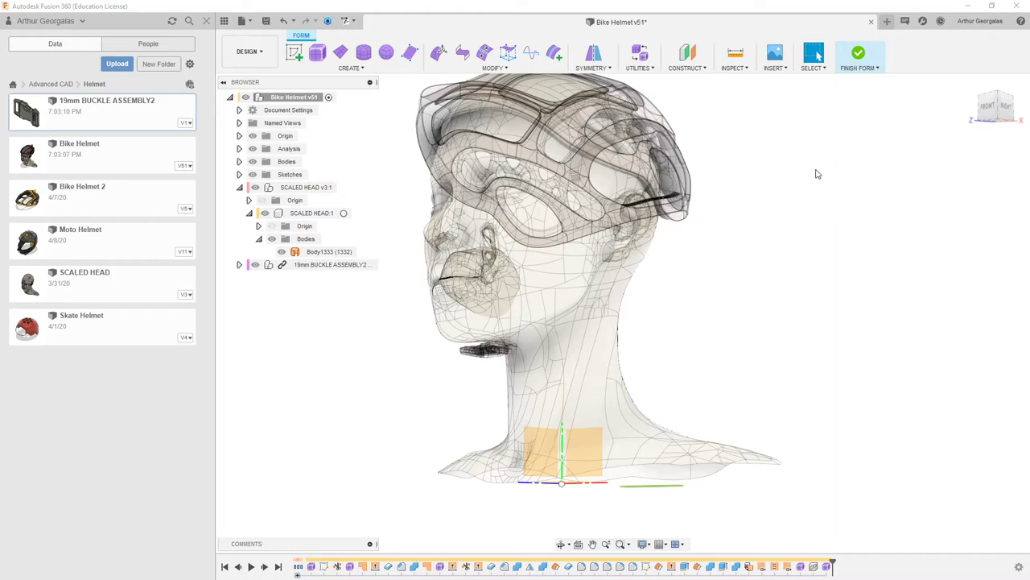
pyautogui.keyDown('shift'); pyautogui.moveTo(754, 243); pyautogui.dragTo(706, 246, button='middle'); pyautogui.keyUp('shift')
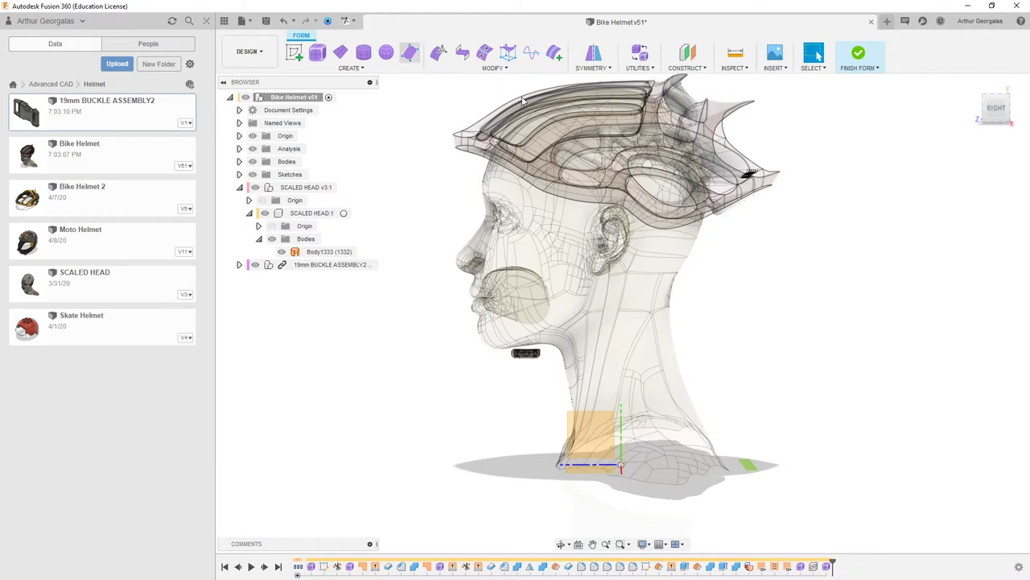
pyautogui.click(957, 193)
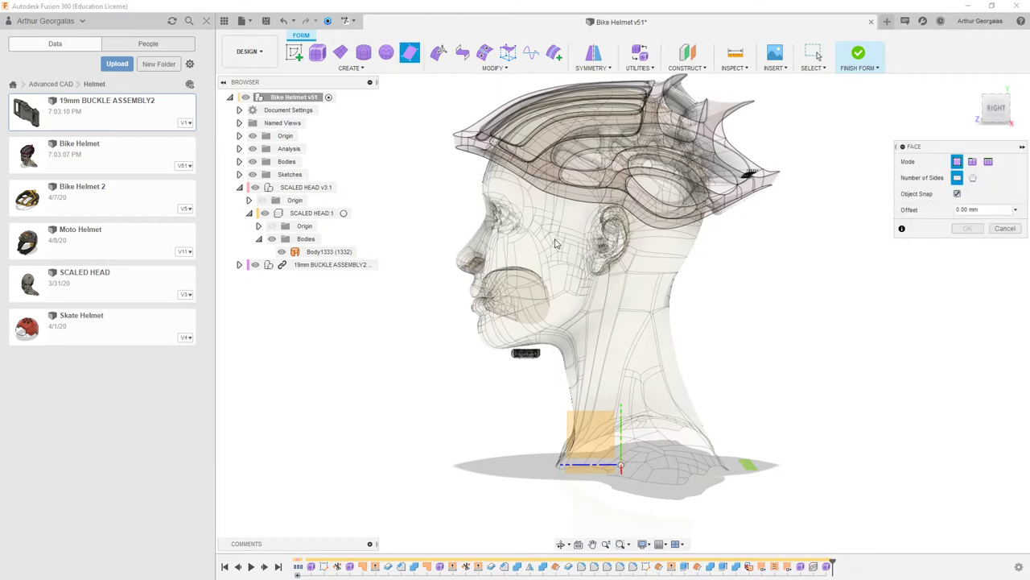
pyautogui.keyDown('shift'); pyautogui.moveTo(494, 274); pyautogui.dragTo(561, 321, button='middle'); pyautogui.keyUp('shift')
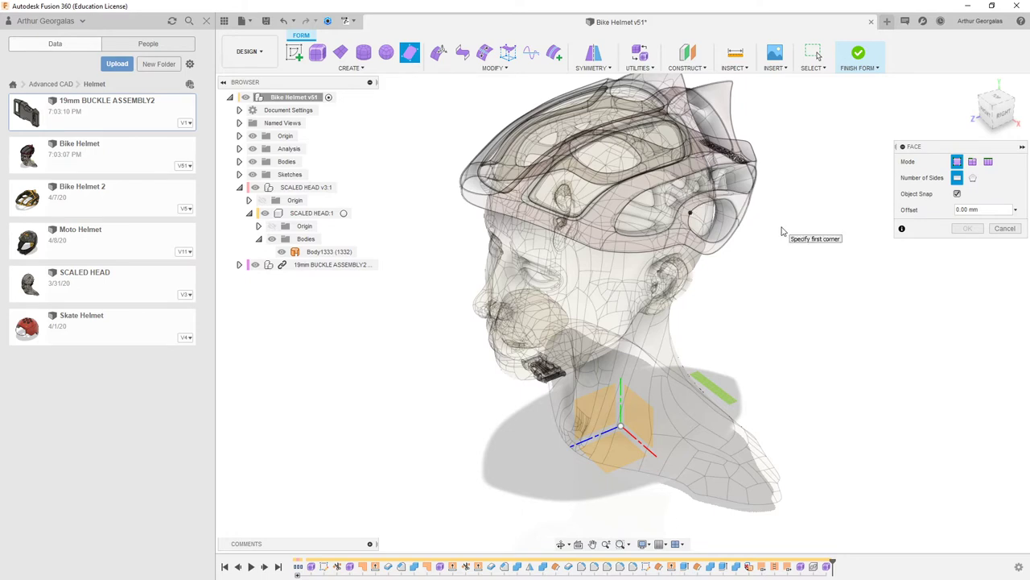
pyautogui.click(1010, 113)
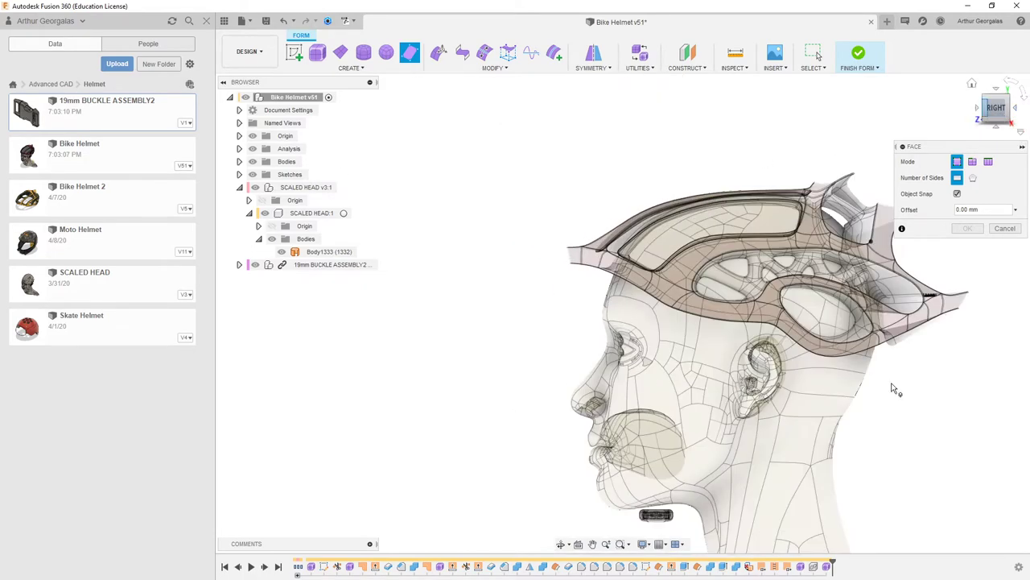
pyautogui.scroll(2, 881, 389)
pyautogui.moveTo(820, 349); pyautogui.dragTo(755, 305, button='middle')
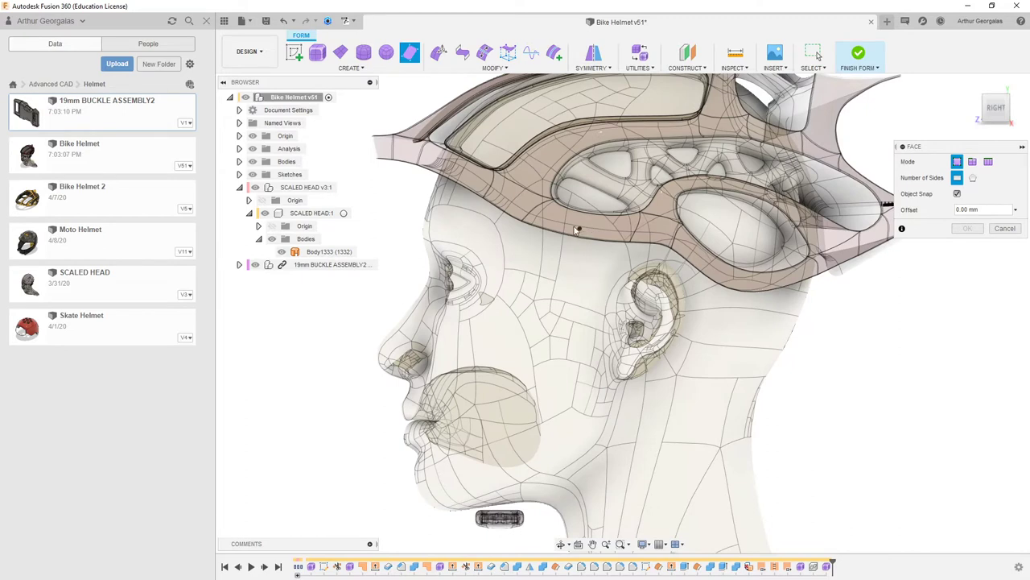
pyautogui.click(618, 252)
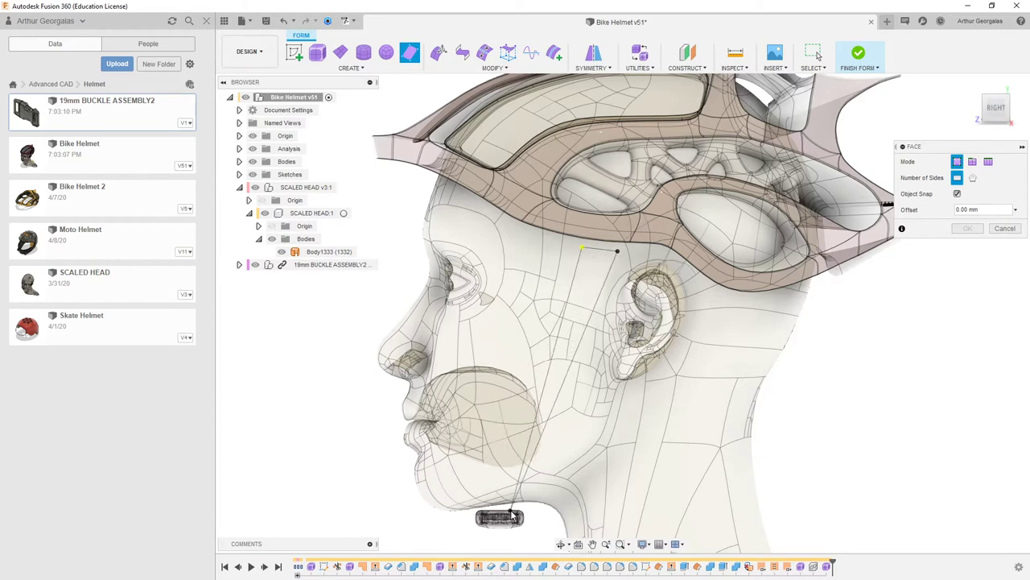
pyautogui.click(603, 278)
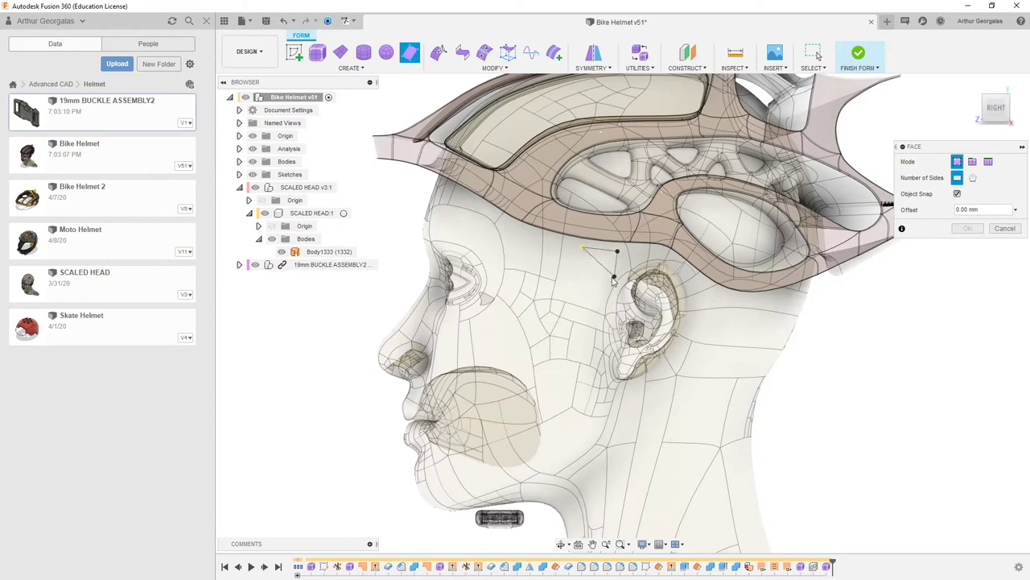
pyautogui.click(608, 282)
pyautogui.click(575, 278)
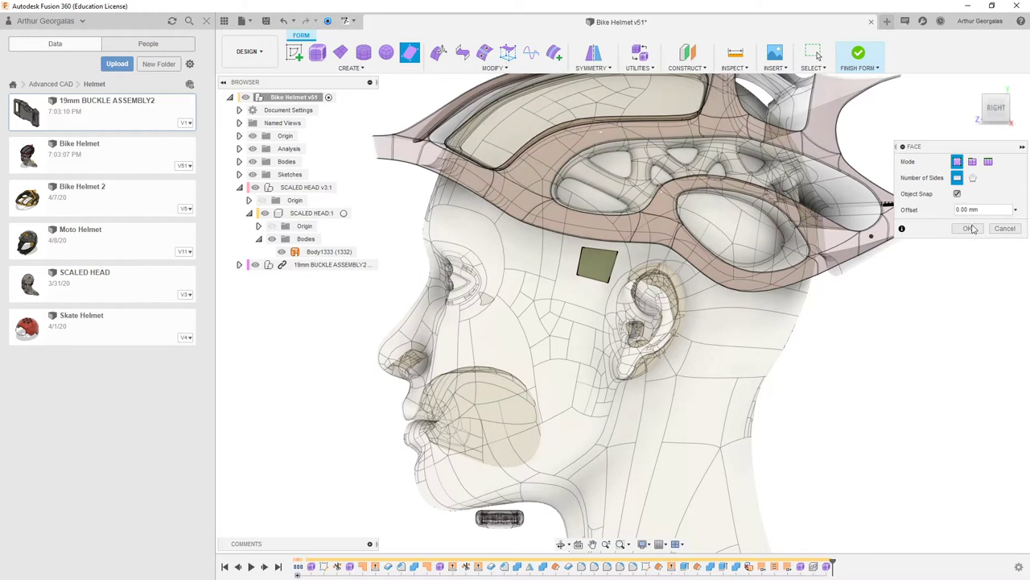
pyautogui.click(969, 229)
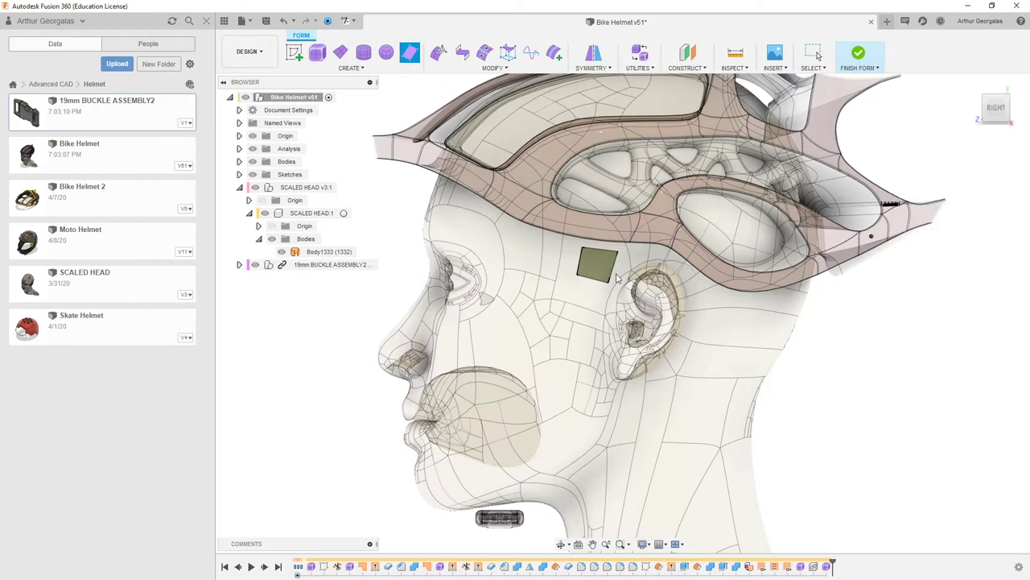
# Make the SCALED HEAD v3:1 component unselectable.
pyautogui.click(429, 51)
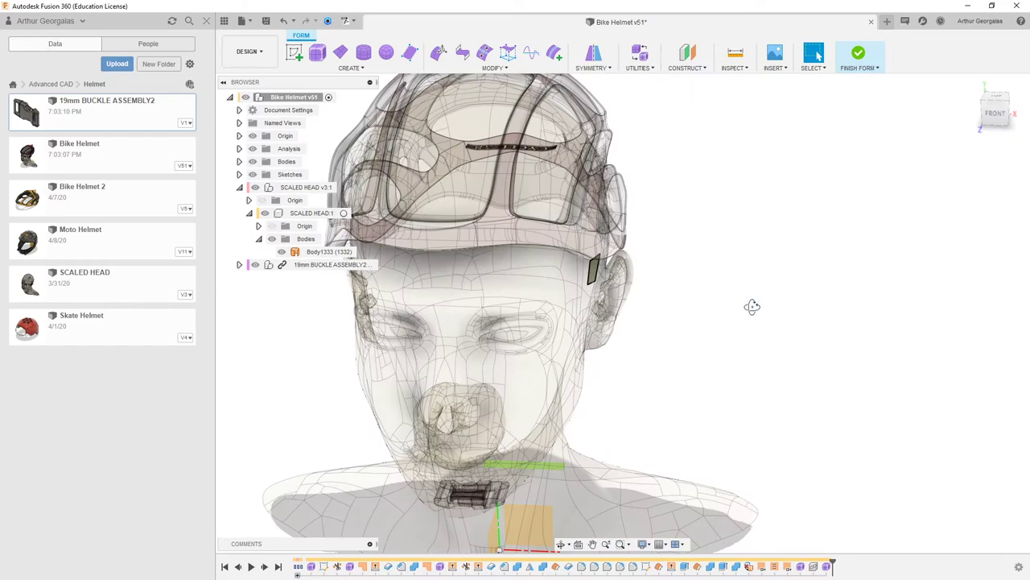
pyautogui.keyDown('shift'); pyautogui.moveTo(752, 306); pyautogui.dragTo(716, 297, button='middle'); pyautogui.keyUp('shift')
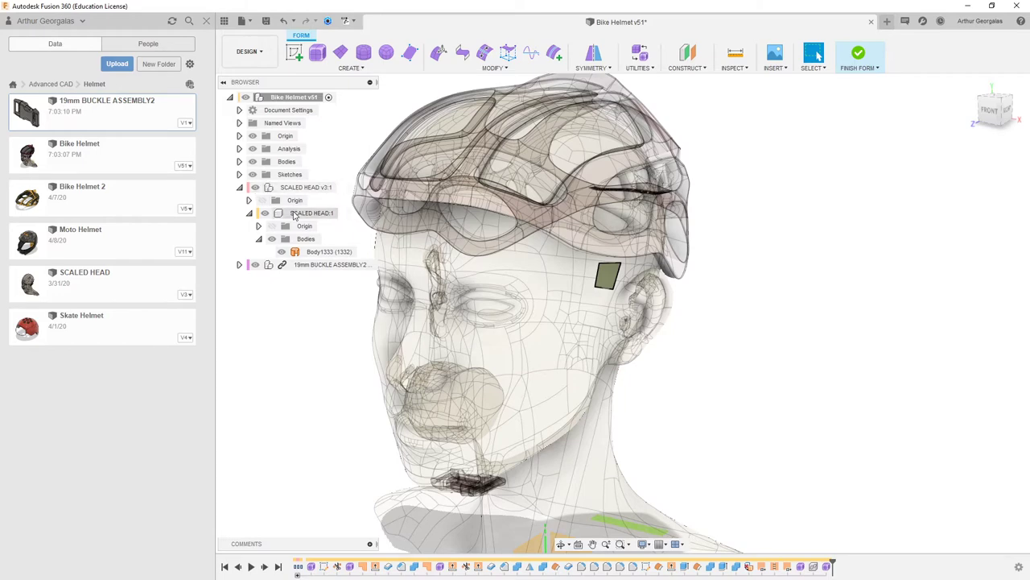
pyautogui.click(250, 213)
pyautogui.rightClick(297, 190)
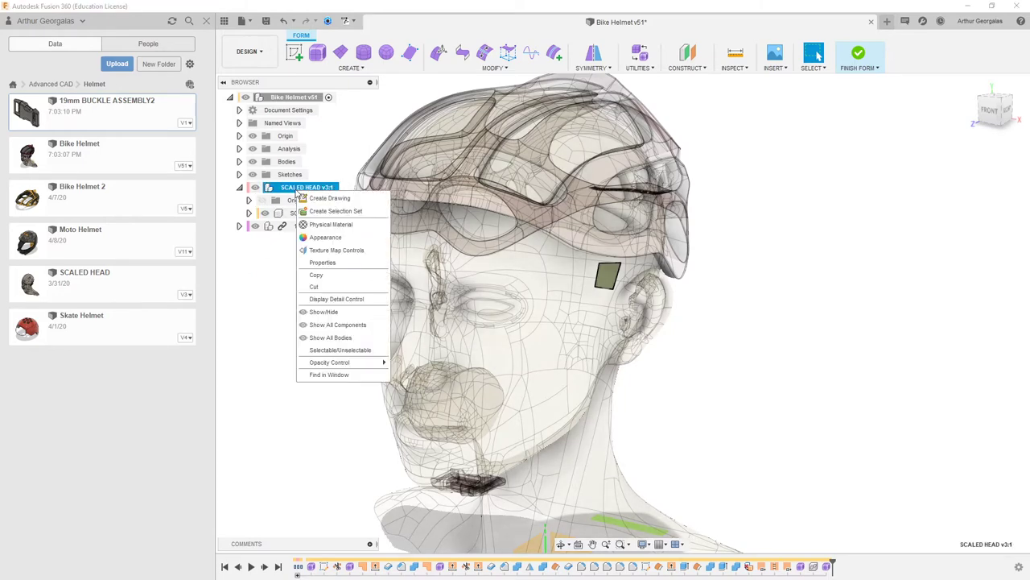
pyautogui.click(335, 350)
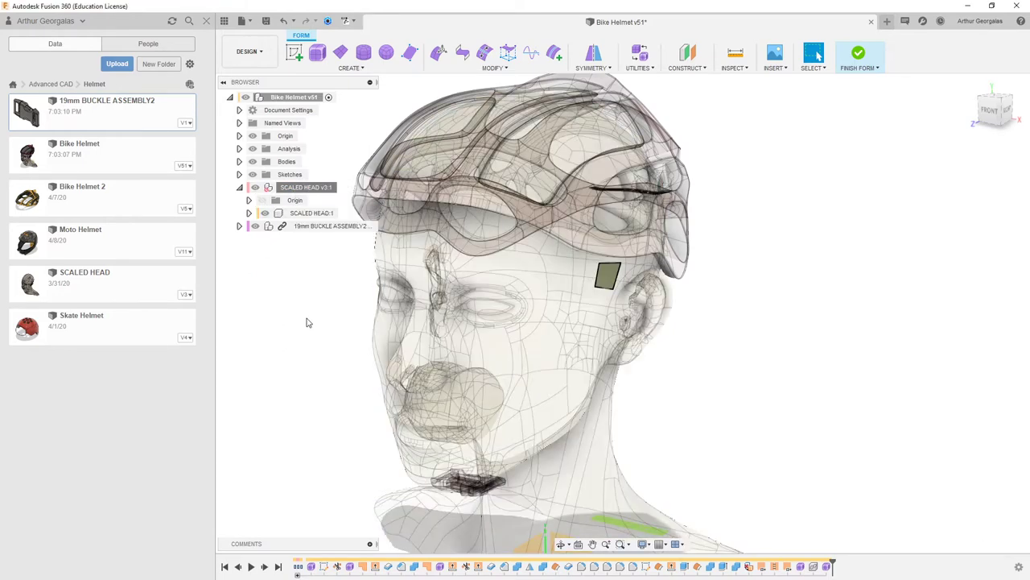
# Extend the strap face in the side view, tucking its upper edge under the helmet and extruding its lower edge in segments to the buckle.
pyautogui.keyDown('shift'); pyautogui.moveTo(739, 407); pyautogui.dragTo(647, 382, button='middle'); pyautogui.keyUp('shift')
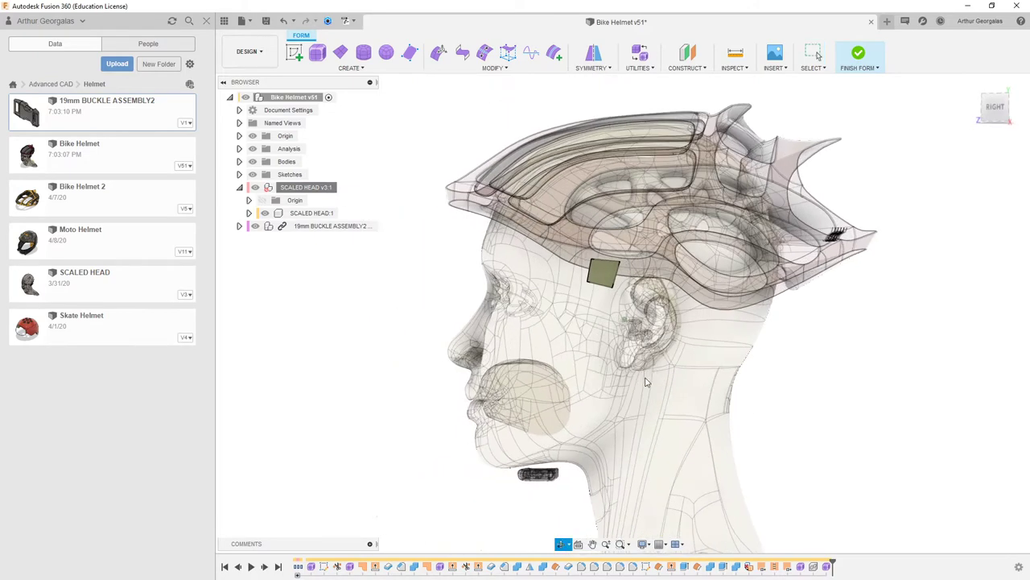
pyautogui.click(996, 110)
pyautogui.scroll(2, 580, 292)
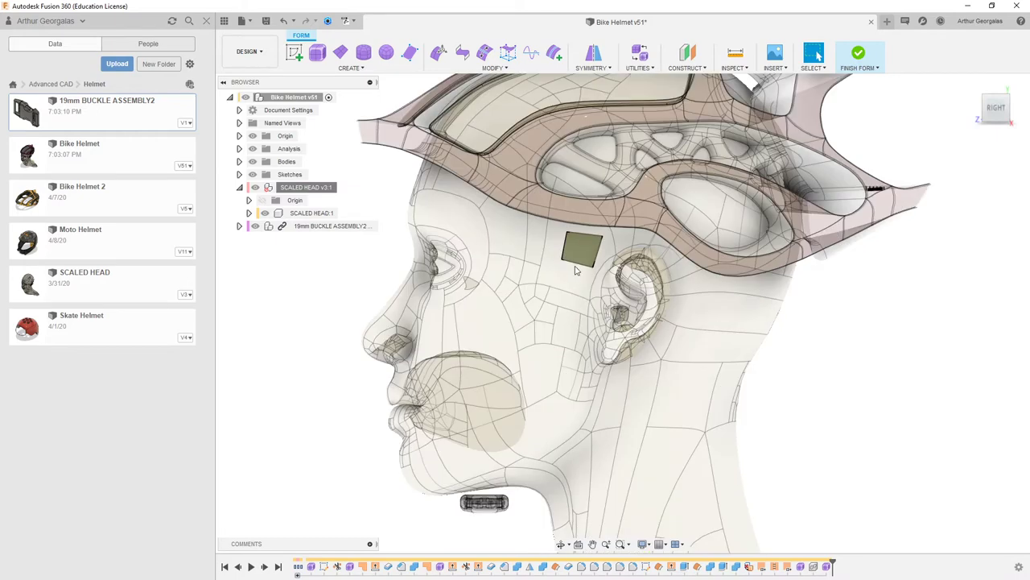
pyautogui.rightClick(580, 268)
pyautogui.click(617, 251)
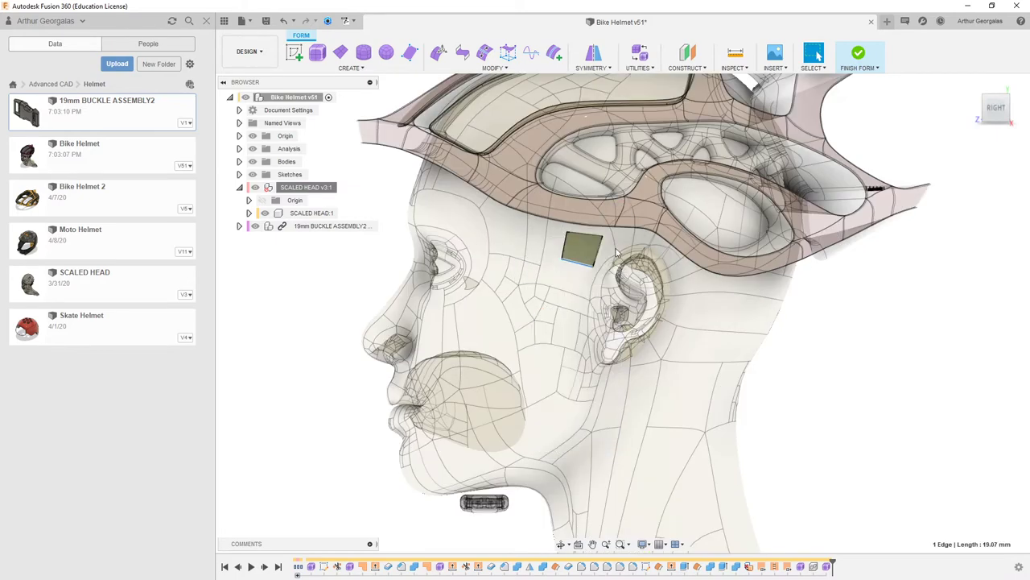
pyautogui.click(593, 234)
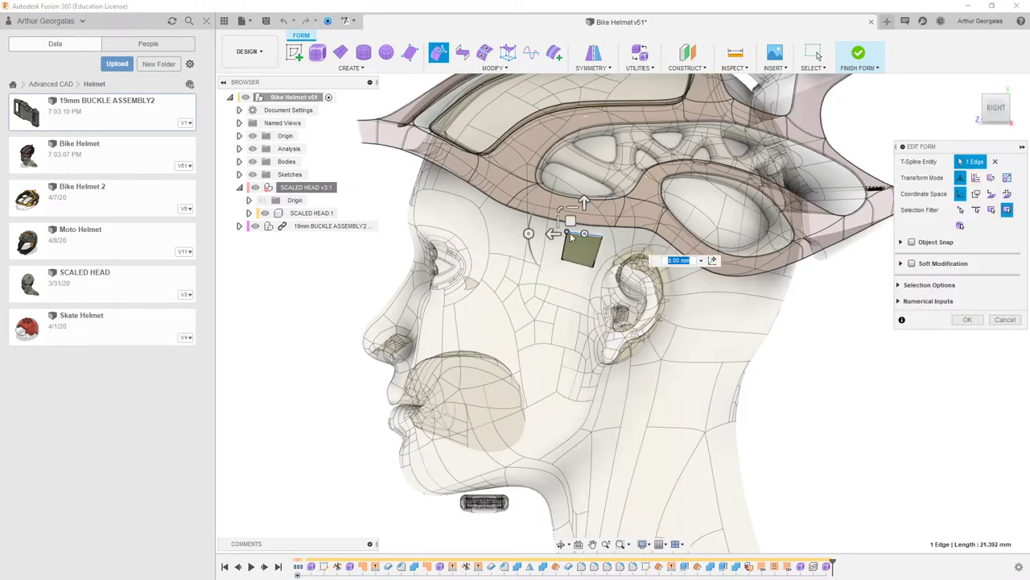
pyautogui.moveTo(571, 220); pyautogui.dragTo(472, 488)
# Move the strap's lower end edge inward by about 58.9 mm so it meets the side of the buckle.
pyautogui.scroll(-3, 532, 442)
pyautogui.keyDown('shift'); pyautogui.moveTo(580, 423); pyautogui.dragTo(651, 415, button='middle'); pyautogui.keyUp('shift')
pyautogui.scroll(2, 701, 480)
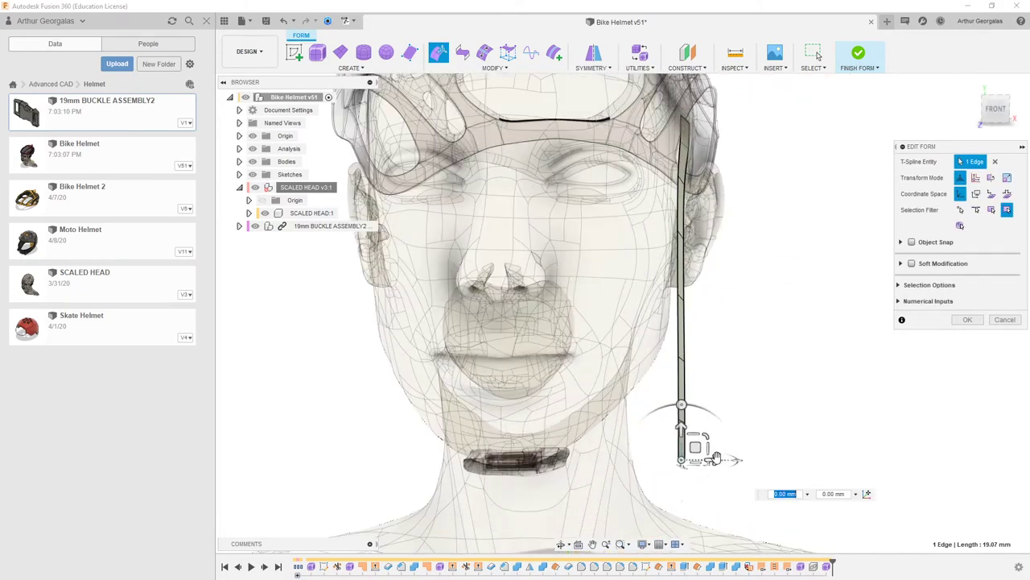
pyautogui.moveTo(716, 457); pyautogui.dragTo(641, 458)
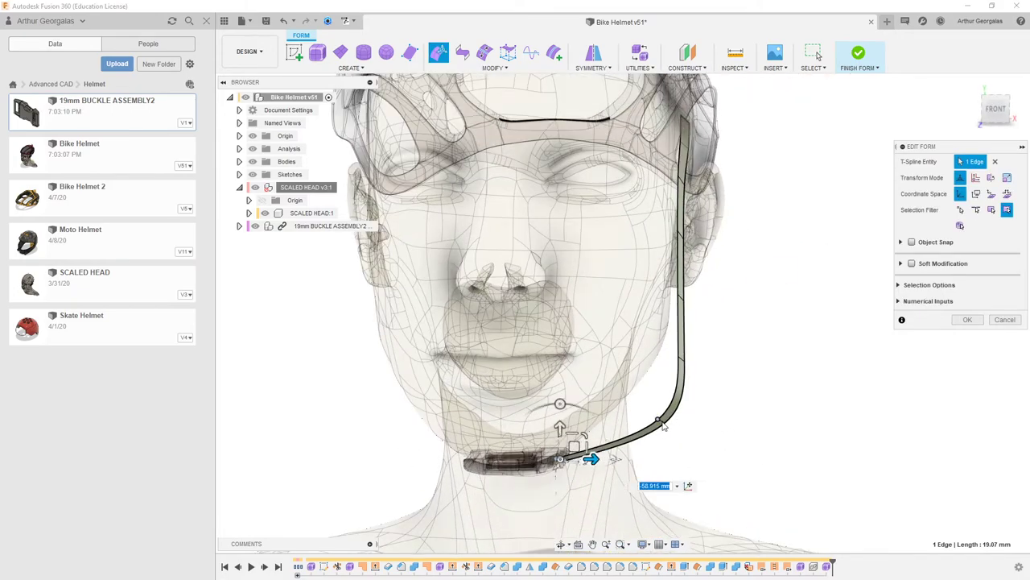
pyautogui.scroll(3, 663, 427)
pyautogui.press('Escape')
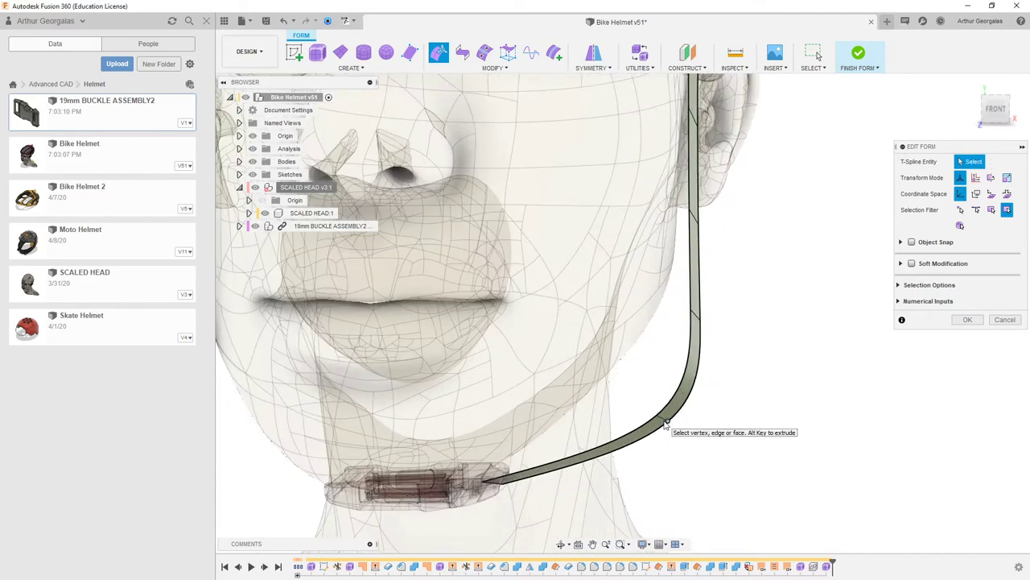
# Shift the strap's intermediate edges sideways near the jaw so the strap follows the face down to the buckle.
pyautogui.click(665, 424)
pyautogui.moveTo(686, 420); pyautogui.dragTo(542, 422)
pyautogui.scroll(-2, 670, 346)
pyautogui.keyDown('shift'); pyautogui.moveTo(665, 333); pyautogui.dragTo(513, 283, button='middle'); pyautogui.keyUp('shift')
pyautogui.scroll(3, 640, 313)
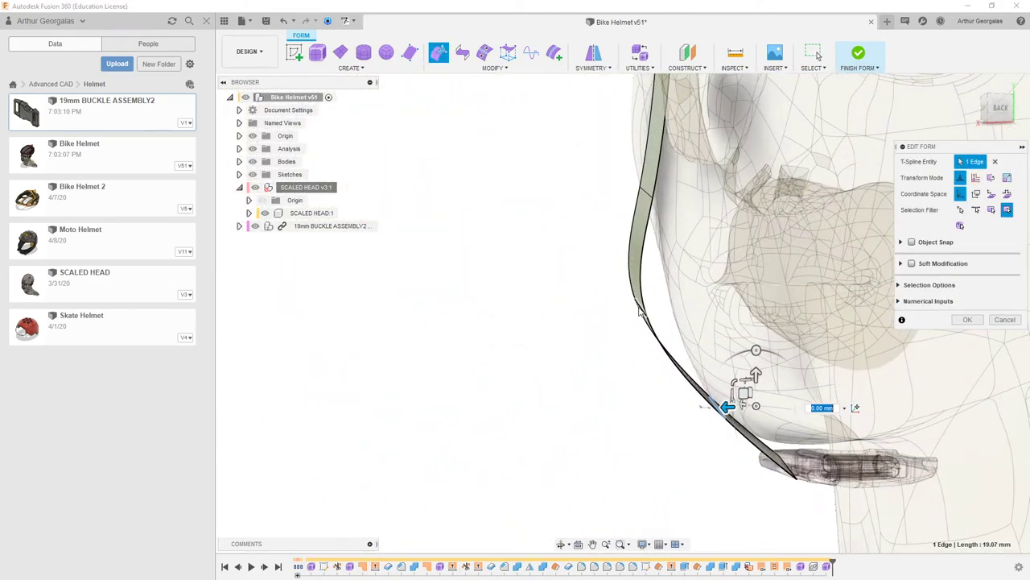
pyautogui.click(645, 304)
pyautogui.moveTo(610, 308); pyautogui.dragTo(635, 306)
pyautogui.scroll(-2, 678, 256)
pyautogui.keyDown('shift'); pyautogui.moveTo(679, 256); pyautogui.dragTo(668, 410, button='middle'); pyautogui.keyUp('shift')
# Rotate the strap's lower end edge in the side view to line it up with the buckle.
pyautogui.click(601, 412)
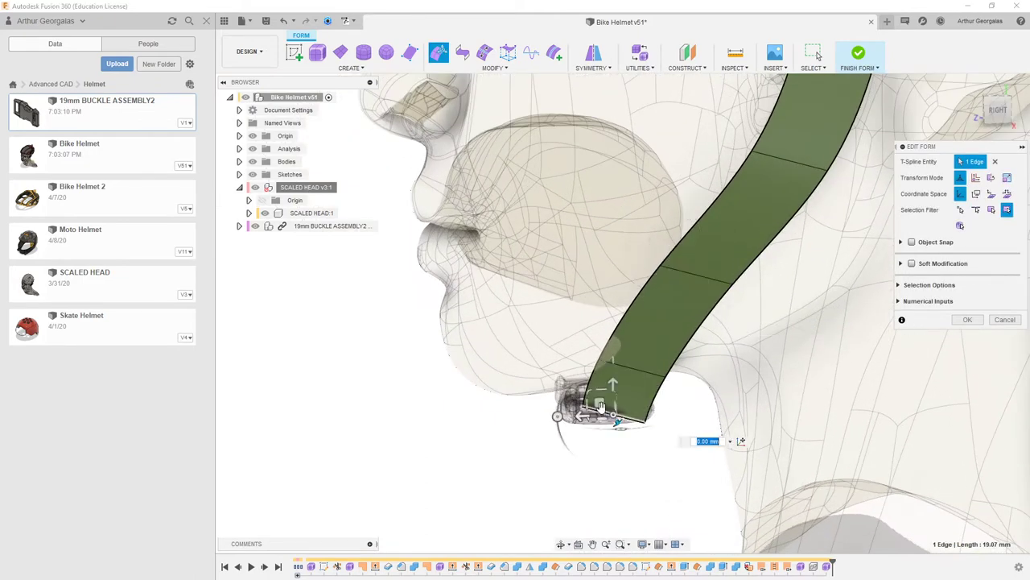
pyautogui.moveTo(558, 418); pyautogui.dragTo(541, 439)
pyautogui.click(450, 445)
# Examine the front strap's path from helmet to buckle and the area behind the ear.
pyautogui.scroll(-3, 452, 414)
pyautogui.scroll(-5, 434, 358)
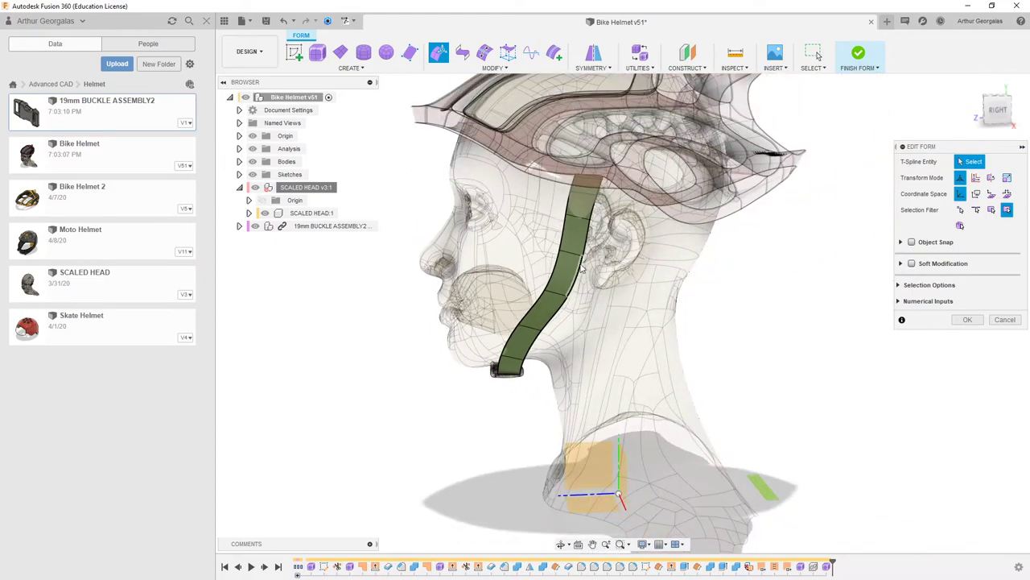
pyautogui.keyDown('shift'); pyautogui.moveTo(567, 283); pyautogui.dragTo(564, 259, button='middle'); pyautogui.keyUp('shift')
pyautogui.scroll(4, 561, 275)
pyautogui.scroll(-1, 540, 297)
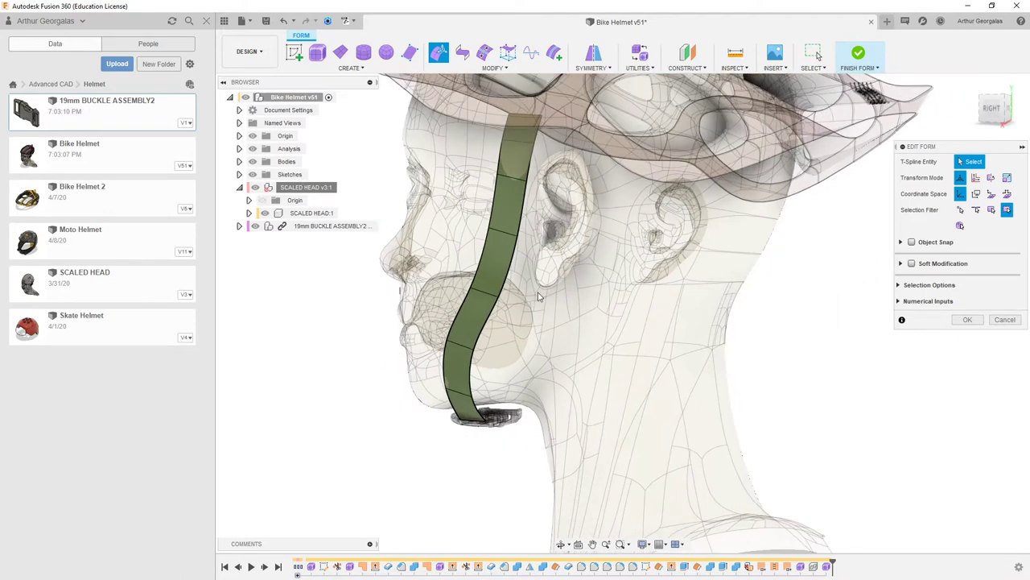
pyautogui.click(996, 113)
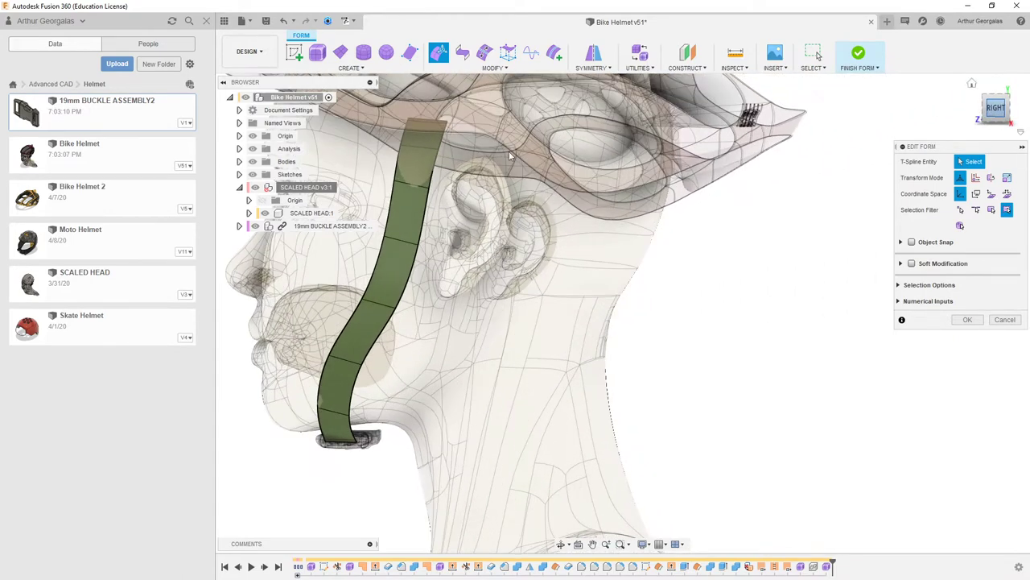
pyautogui.scroll(3, 368, 350)
pyautogui.scroll(-2, 471, 240)
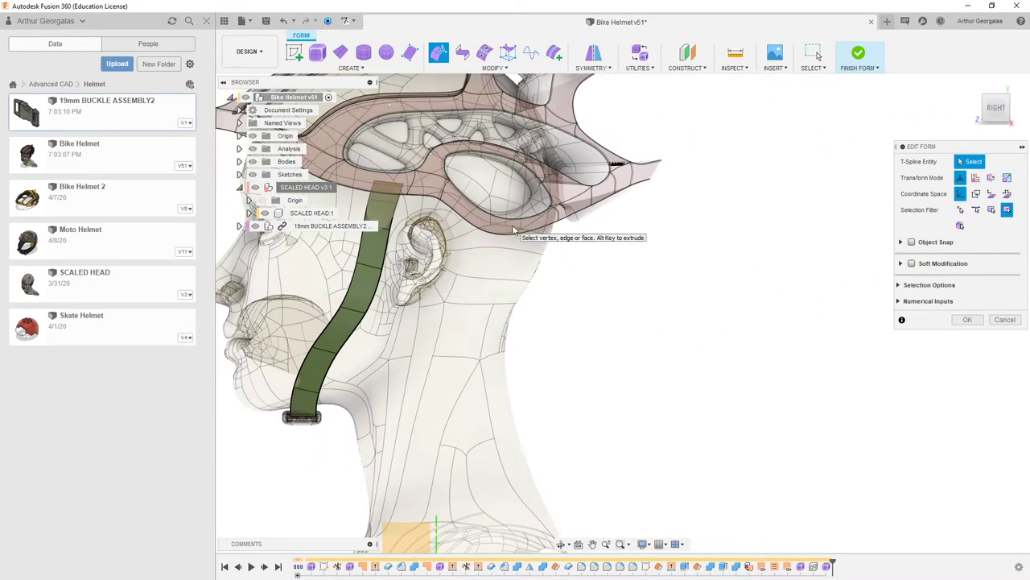
pyautogui.scroll(-2, 577, 266)
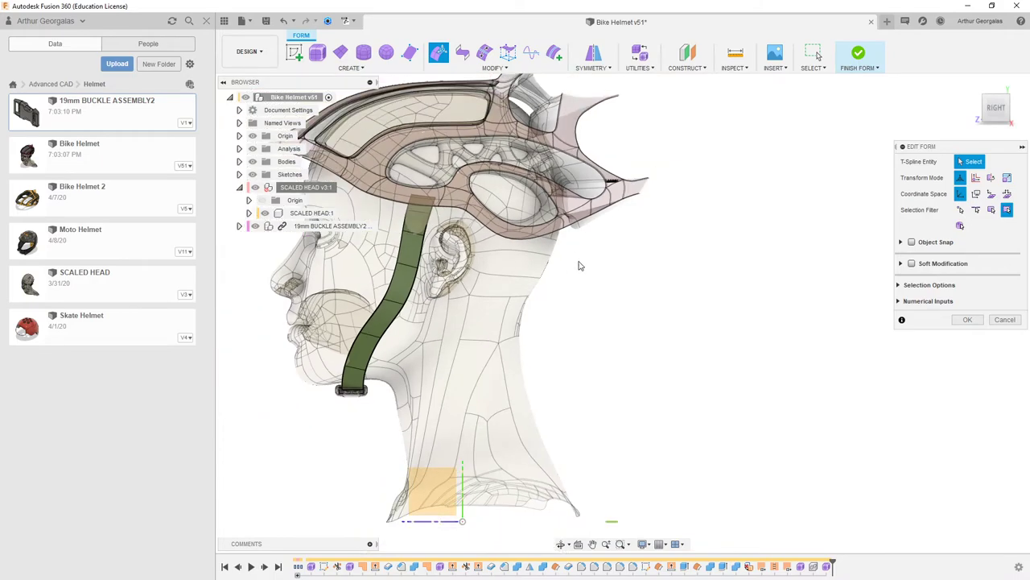
pyautogui.keyDown('shift'); pyautogui.moveTo(487, 264); pyautogui.dragTo(315, 233, button='middle'); pyautogui.keyUp('shift')
# Accept the strap's form edits and make the SCALED HEAD v3:1 component selectable again.
pyautogui.rightClick(307, 181)
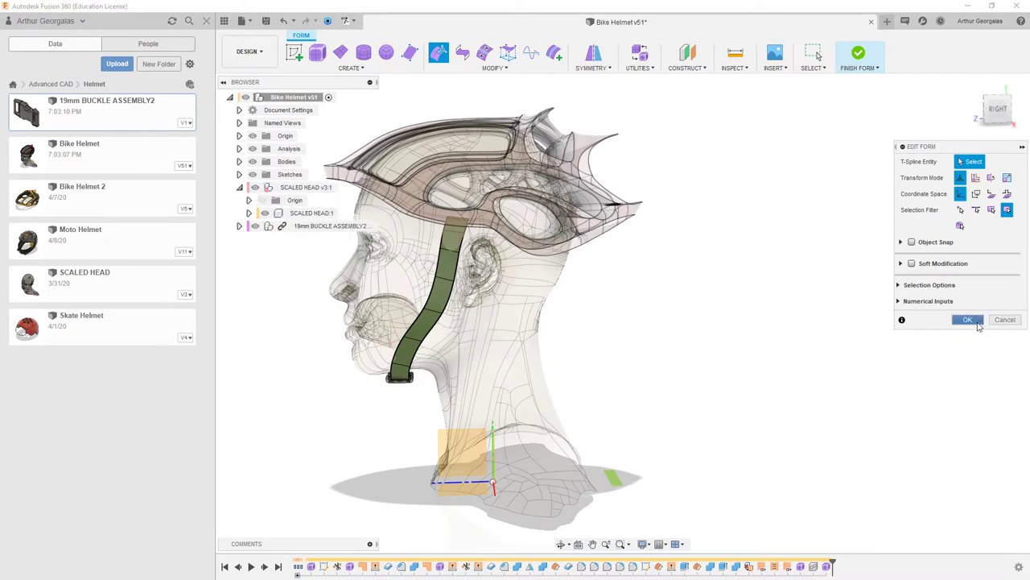
pyautogui.click(968, 319)
pyautogui.rightClick(293, 190)
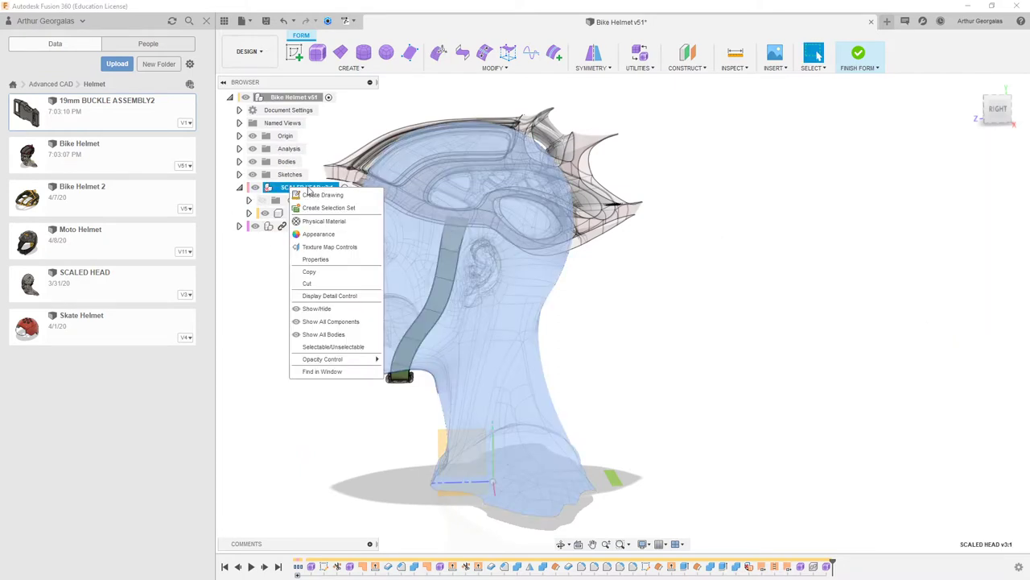
pyautogui.click(334, 346)
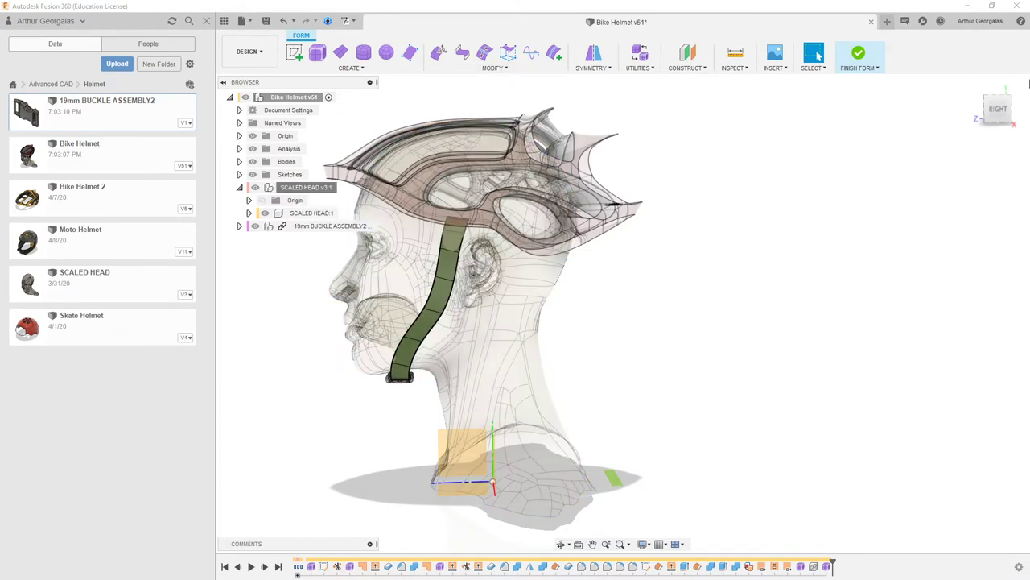
# Create a four-sided form face about 19 mm wide, object-snapped to the head behind the ear, just below the helmet.
pyautogui.click(998, 112)
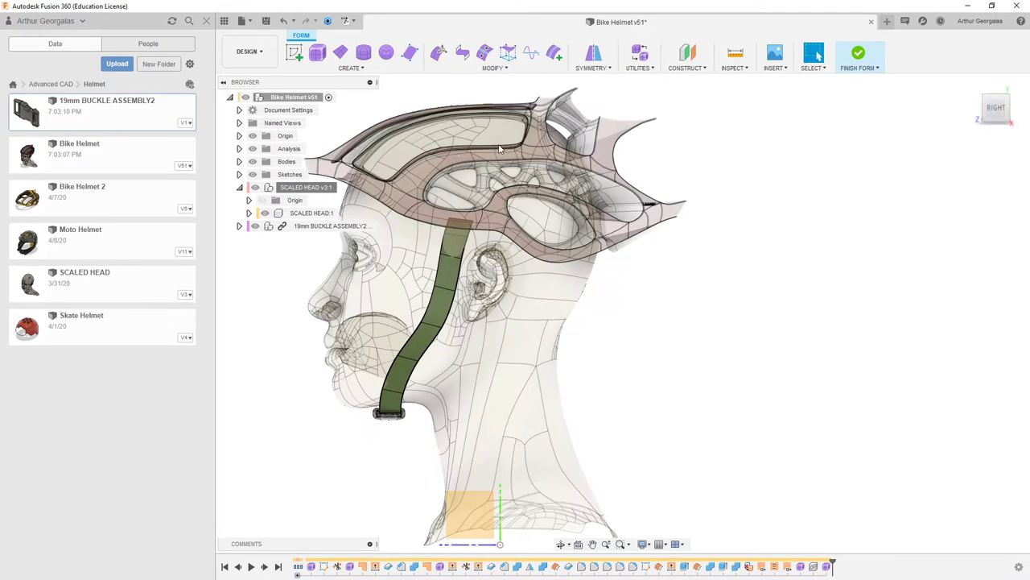
pyautogui.click(410, 52)
pyautogui.scroll(5, 511, 258)
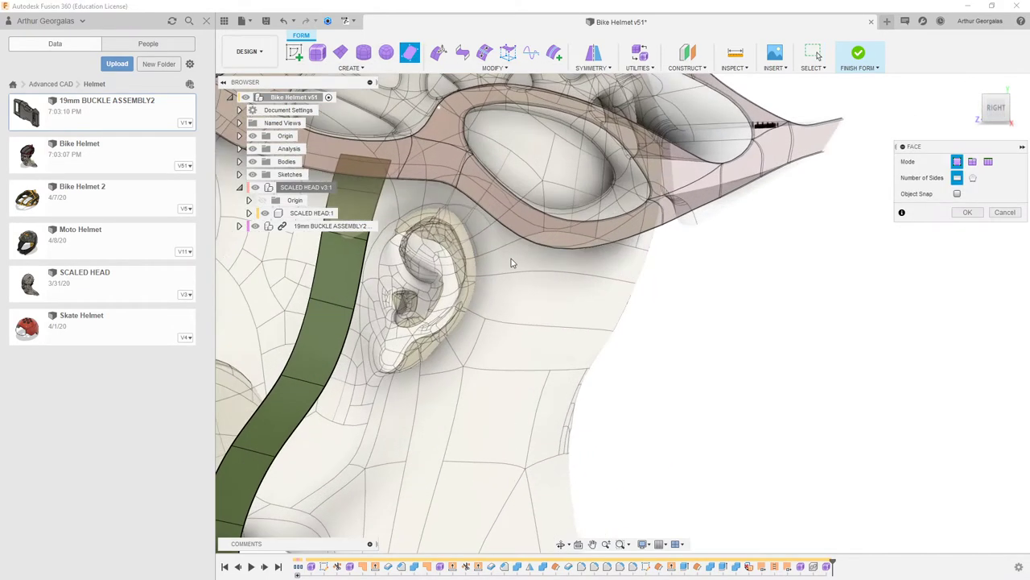
pyautogui.click(958, 194)
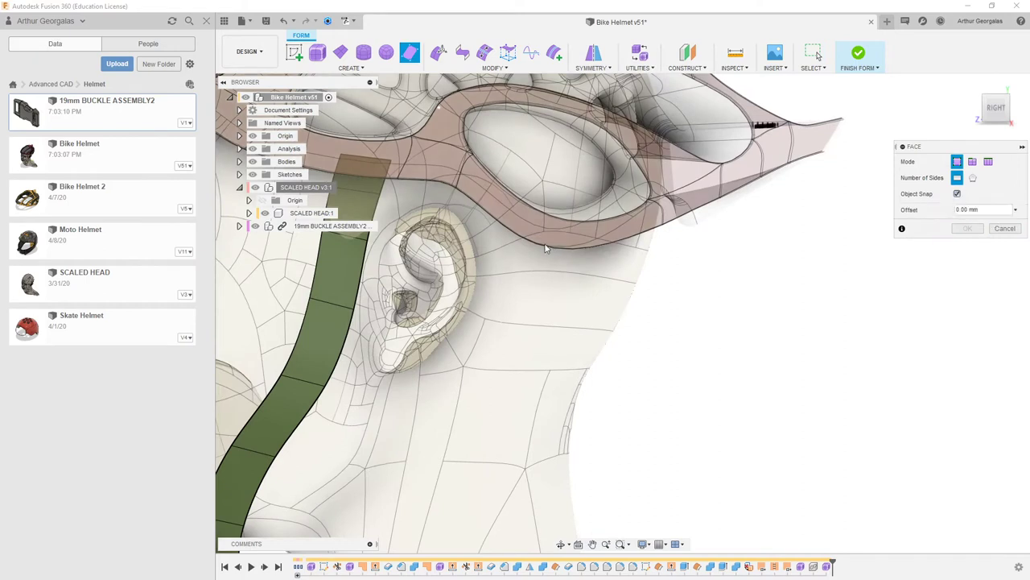
pyautogui.click(512, 252)
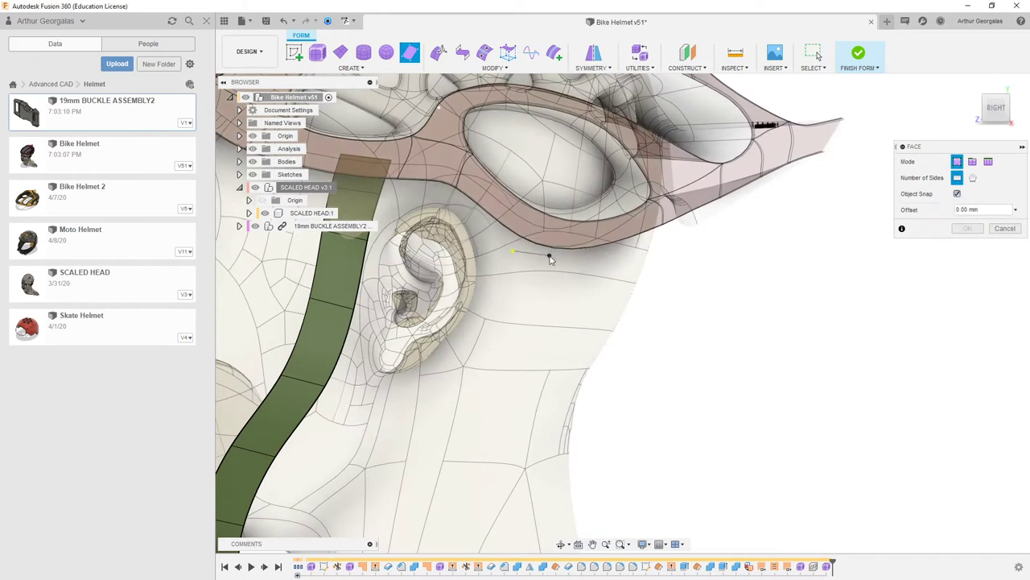
pyautogui.click(554, 258)
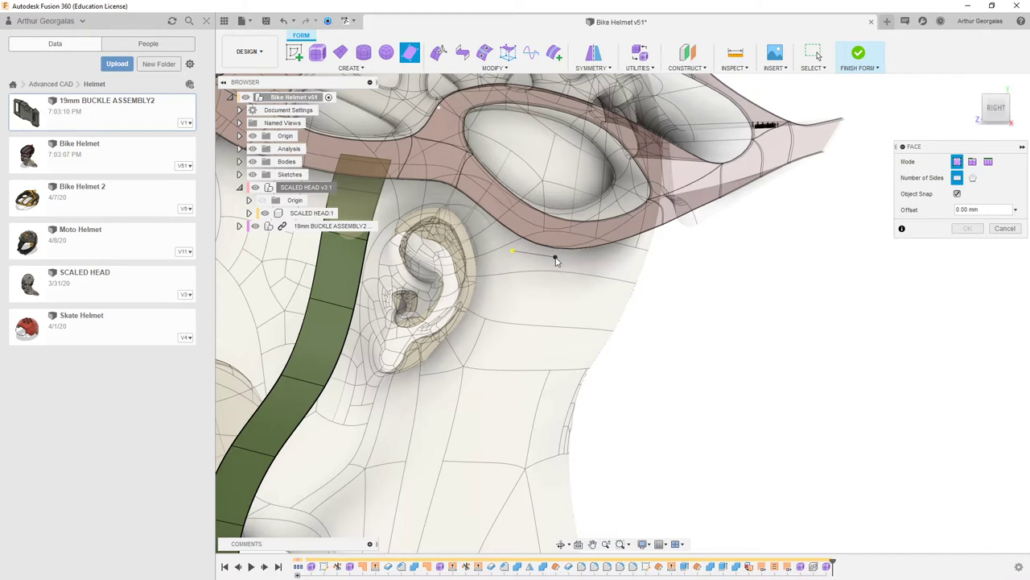
pyautogui.click(502, 294)
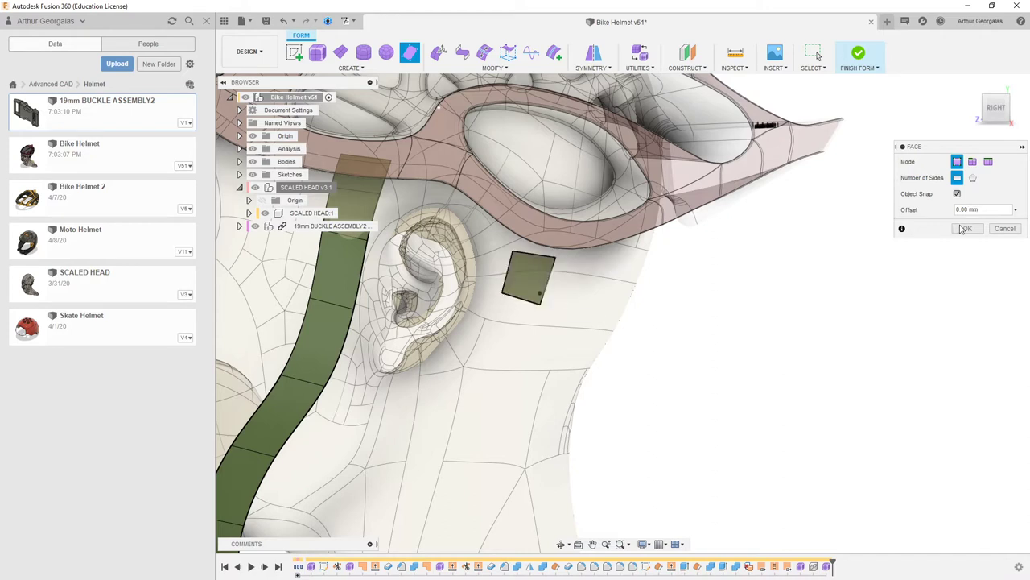
pyautogui.click(965, 229)
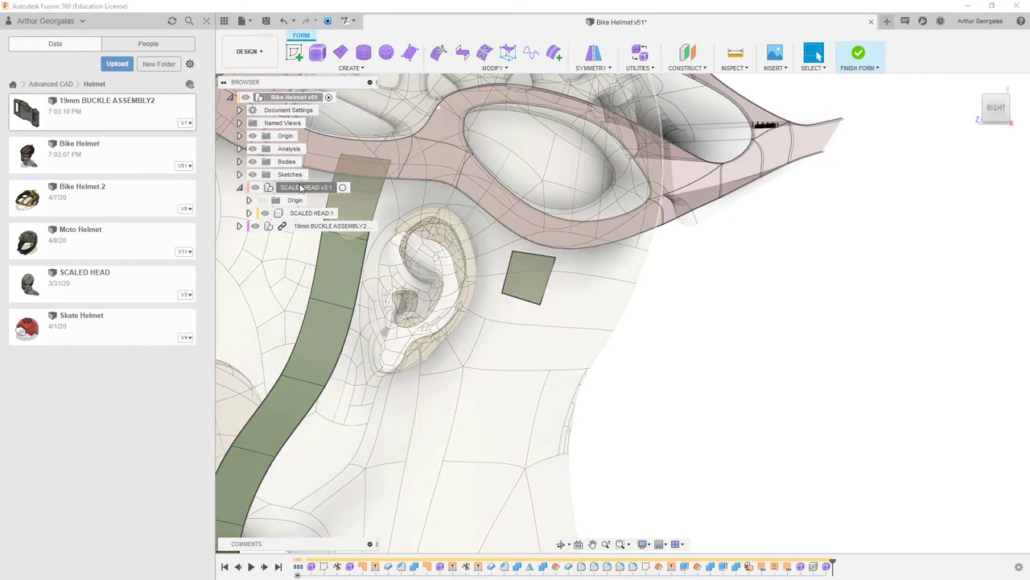
# Make the SCALED HEAD v3:1 component unselectable and extrude the face's edges up under the helmet and down around the ear.
pyautogui.rightClick(301, 188)
pyautogui.click(354, 346)
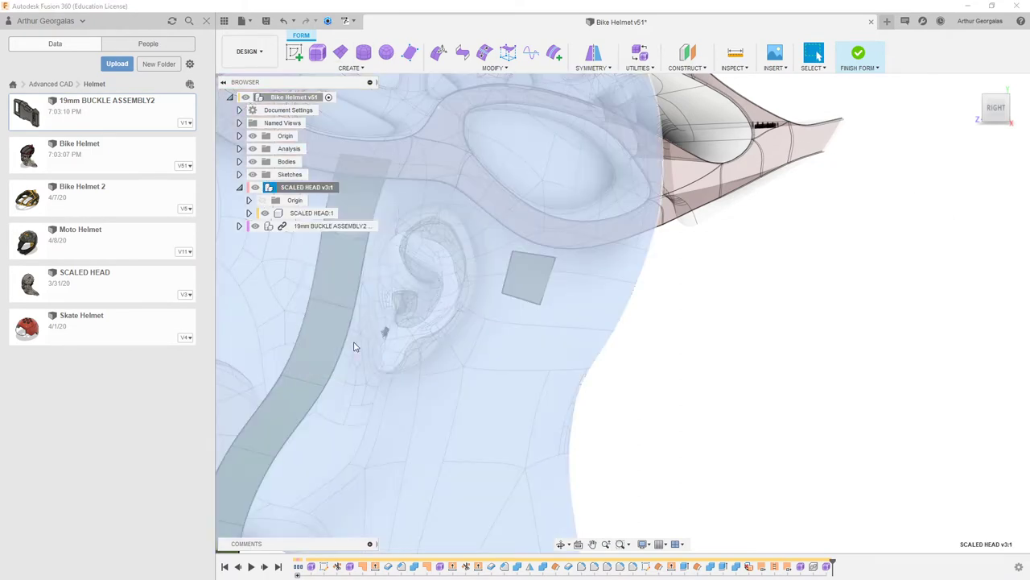
pyautogui.click(513, 300)
pyautogui.rightClick(513, 301)
pyautogui.click(553, 282)
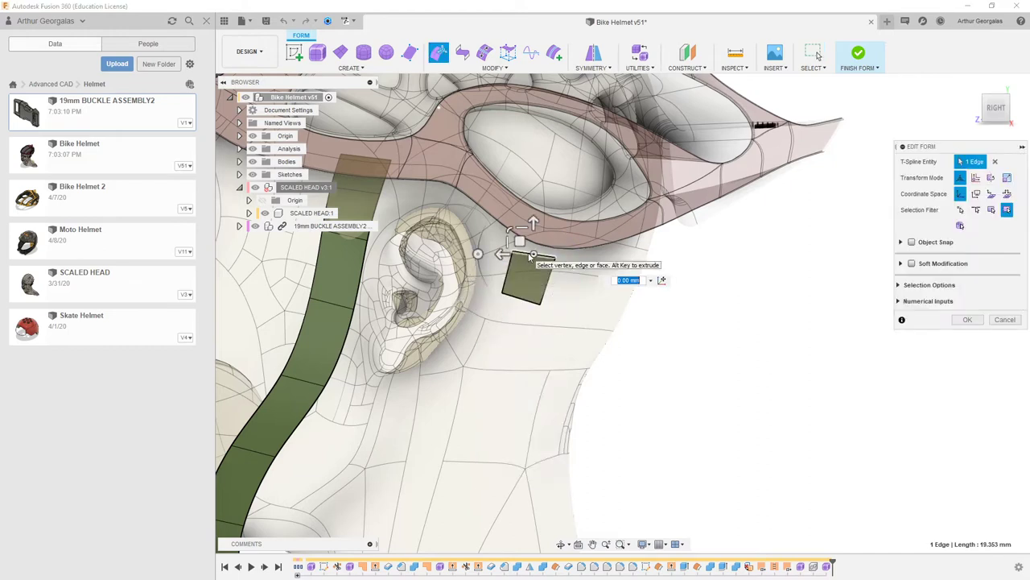
pyautogui.moveTo(524, 238); pyautogui.dragTo(389, 385)
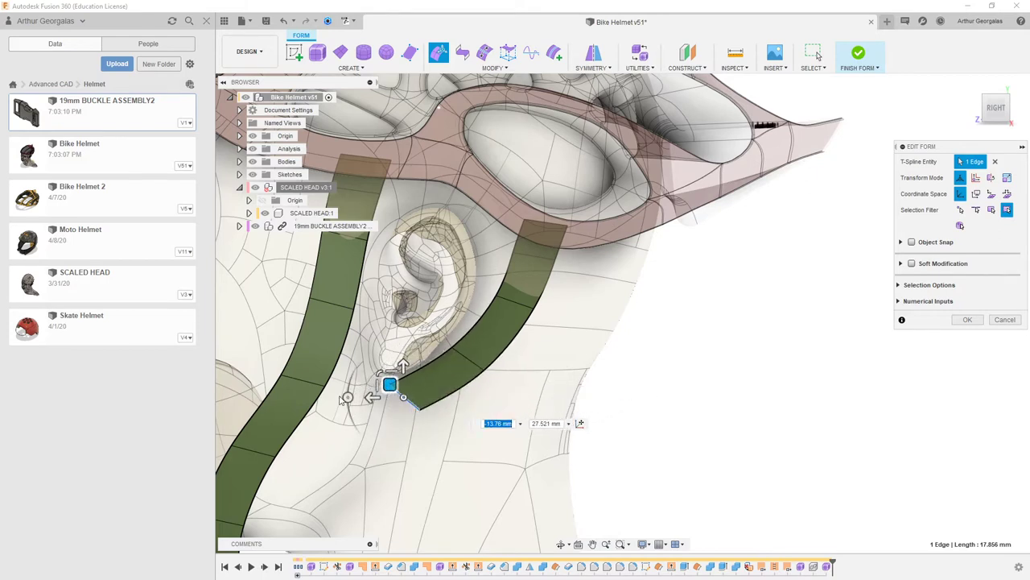
# Rotate the rear strap's lower end edge by -30° and turn its neighbouring cross edge slightly to smooth the curve below the ear.
pyautogui.click(347, 395)
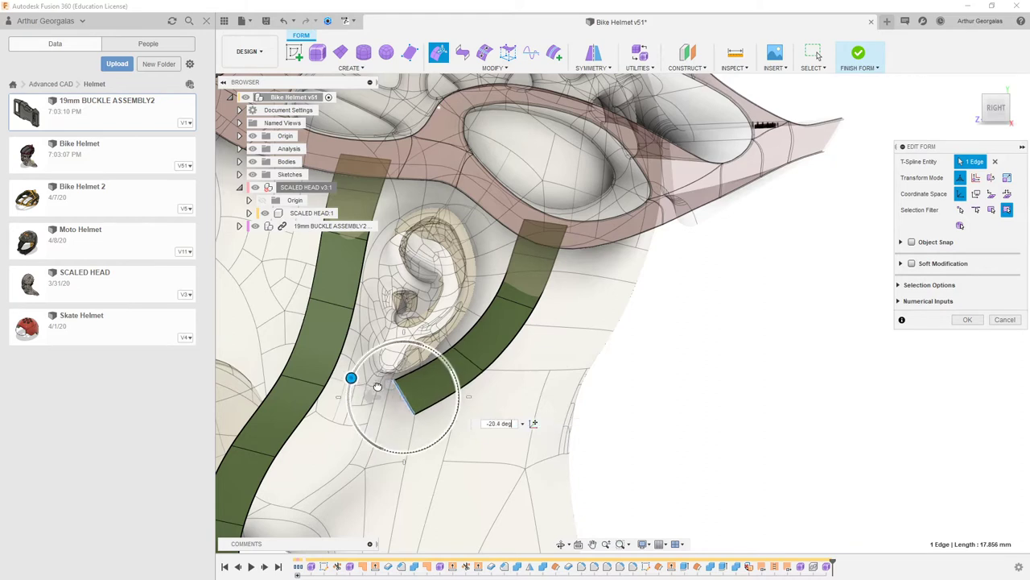
pyautogui.moveTo(381, 384); pyautogui.dragTo(382, 385)
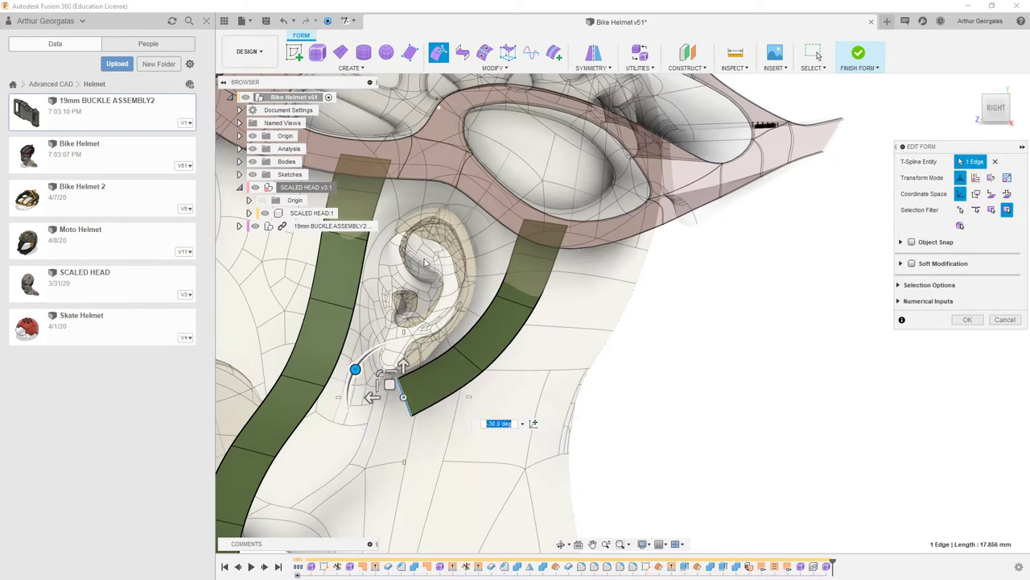
pyautogui.click(472, 355)
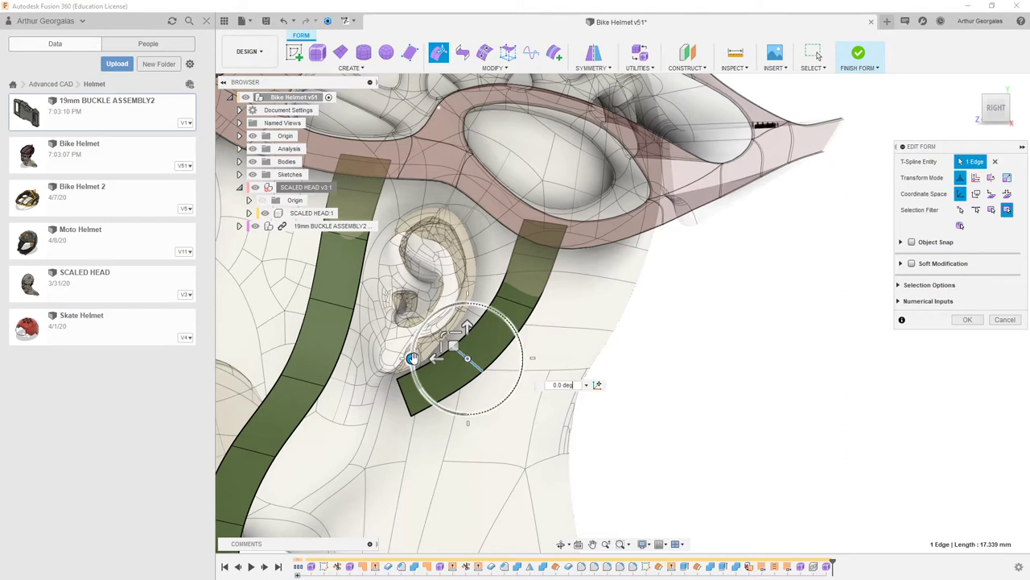
pyautogui.moveTo(412, 357); pyautogui.dragTo(413, 354)
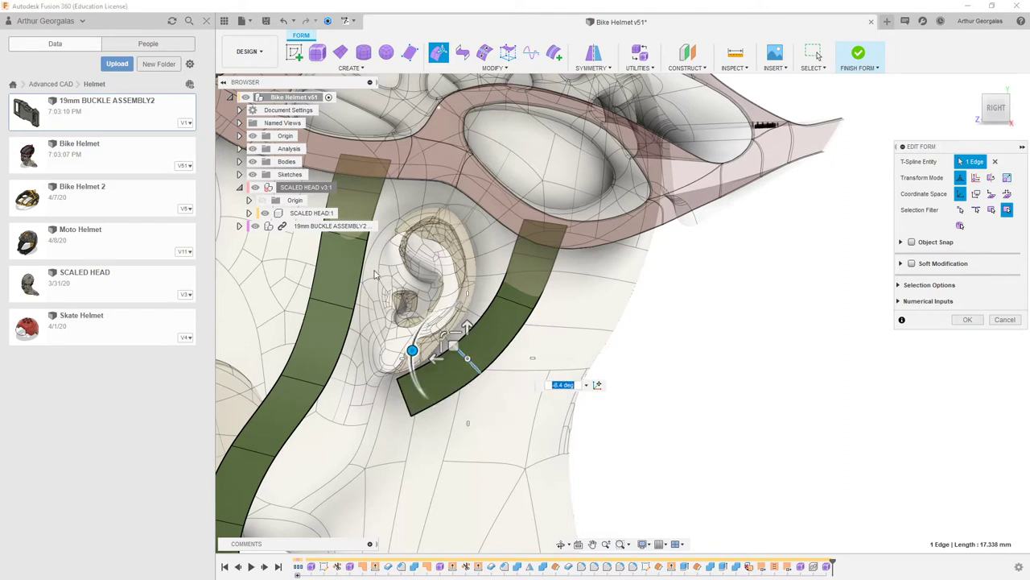
# Extend the rear strap from its lower end edge forward until it meets the front strap at the jaw.
pyautogui.click(406, 407)
pyautogui.moveTo(389, 384); pyautogui.dragTo(301, 413)
pyautogui.scroll(-3, 389, 419)
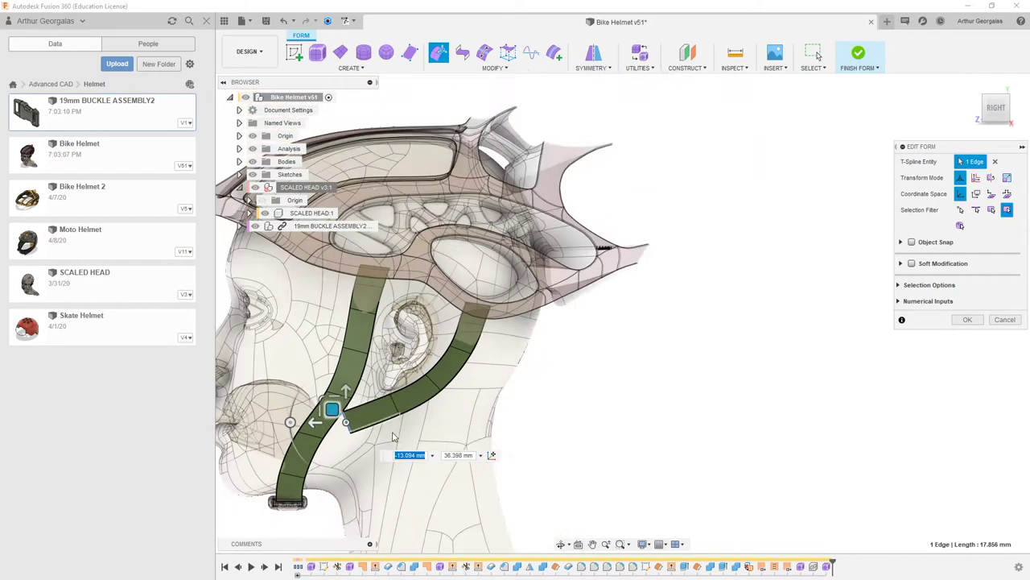
# Move the rear strap's end edge back about 15 mm to leave a gap behind the front strap.
pyautogui.moveTo(391, 438); pyautogui.dragTo(487, 368, button='middle')
pyautogui.scroll(5, 485, 367)
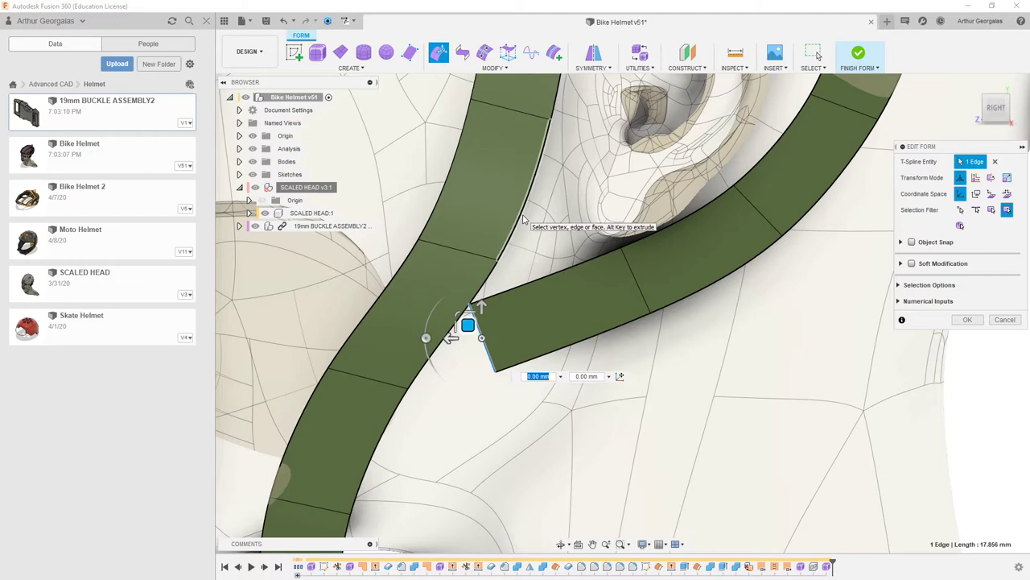
pyautogui.scroll(-2, 523, 219)
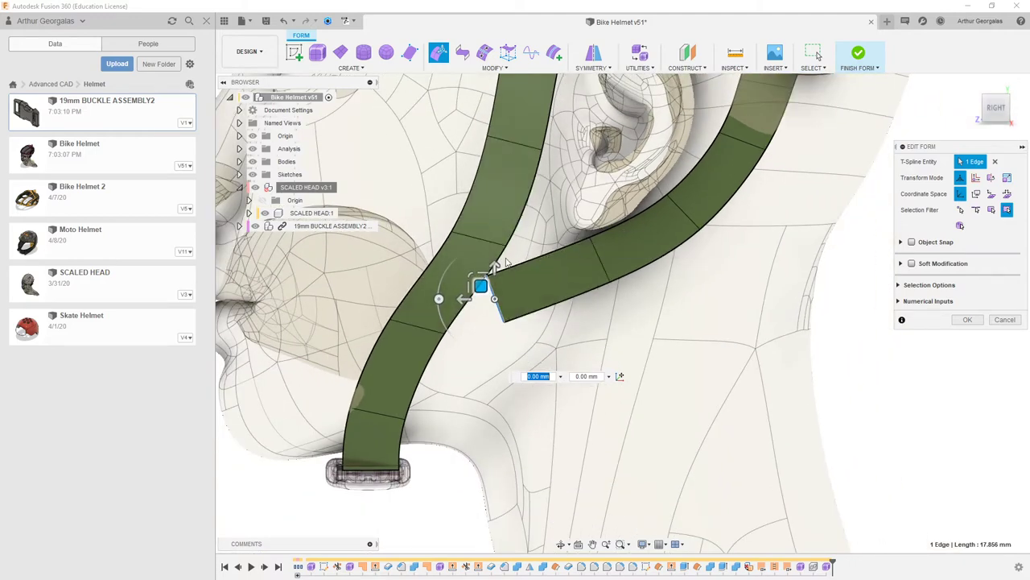
pyautogui.scroll(-2, 528, 289)
pyautogui.moveTo(495, 285); pyautogui.dragTo(524, 283)
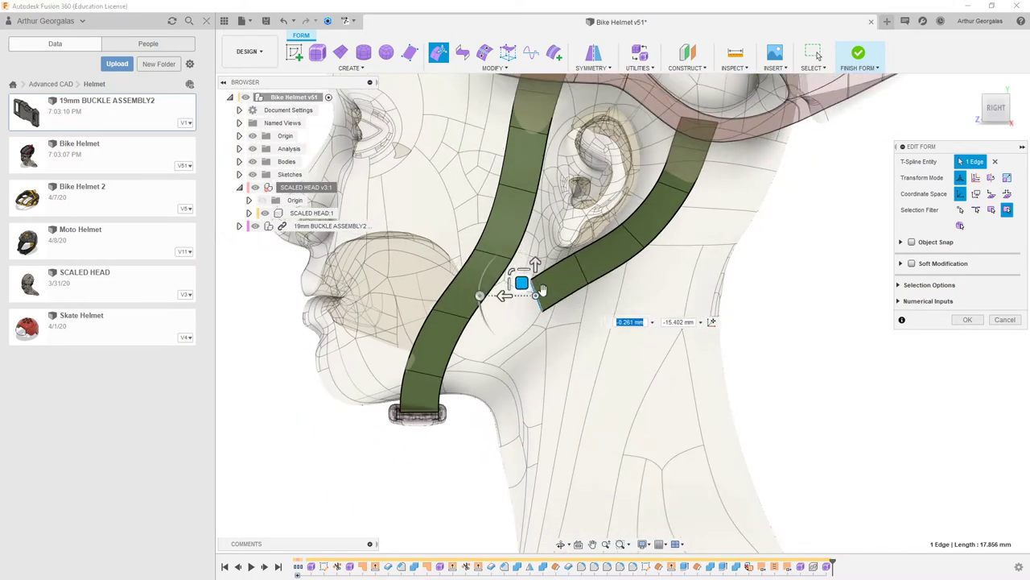
pyautogui.scroll(2, 520, 287)
pyautogui.scroll(-4, 588, 269)
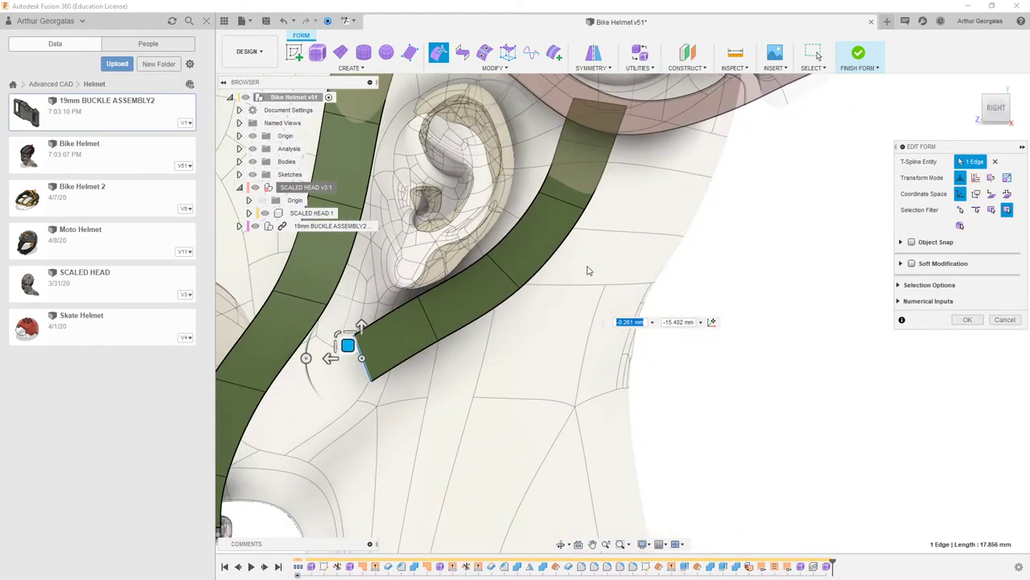
# Try to shift a side edge of the rear strap inward toward the head, and undo the move.
pyautogui.click(773, 304)
pyautogui.scroll(-3, 690, 291)
pyautogui.keyDown('shift'); pyautogui.moveTo(663, 273); pyautogui.dragTo(557, 272, button='middle'); pyautogui.keyUp('shift')
pyautogui.scroll(3, 595, 326)
pyautogui.click(617, 396)
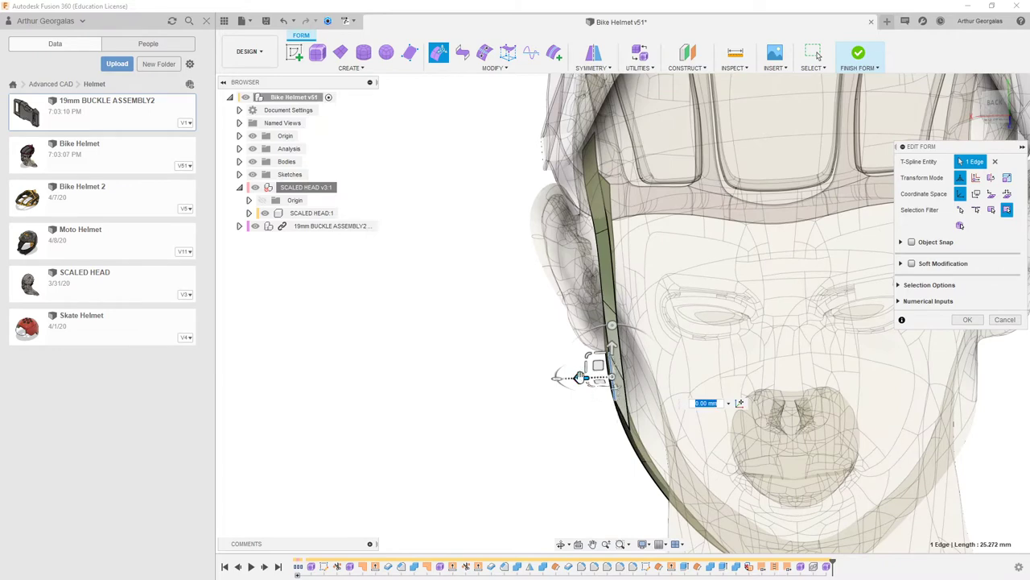
pyautogui.moveTo(581, 377); pyautogui.dragTo(590, 377)
pyautogui.hotkey('ctrl', 'z')
# Accept the form edits and insert a single edge across the front strap at location -0.606, opposite the rear strap's end.
pyautogui.keyDown('shift'); pyautogui.moveTo(615, 393); pyautogui.dragTo(698, 357, button='middle'); pyautogui.keyUp('shift')
pyautogui.scroll(-3, 697, 359)
pyautogui.click(965, 319)
pyautogui.keyDown('shift'); pyautogui.moveTo(957, 321); pyautogui.dragTo(562, 325, button='middle'); pyautogui.keyUp('shift')
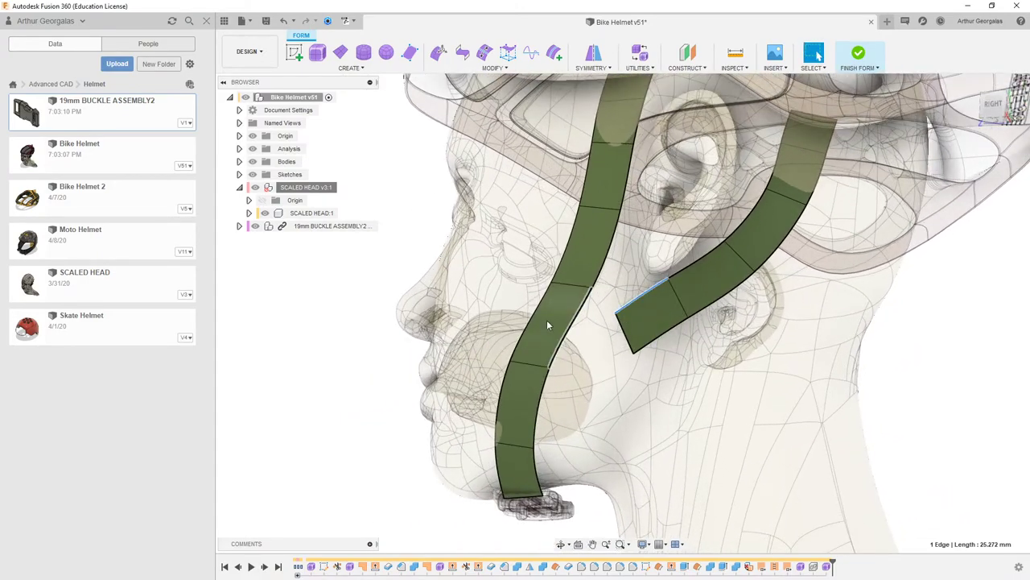
pyautogui.scroll(2, 620, 328)
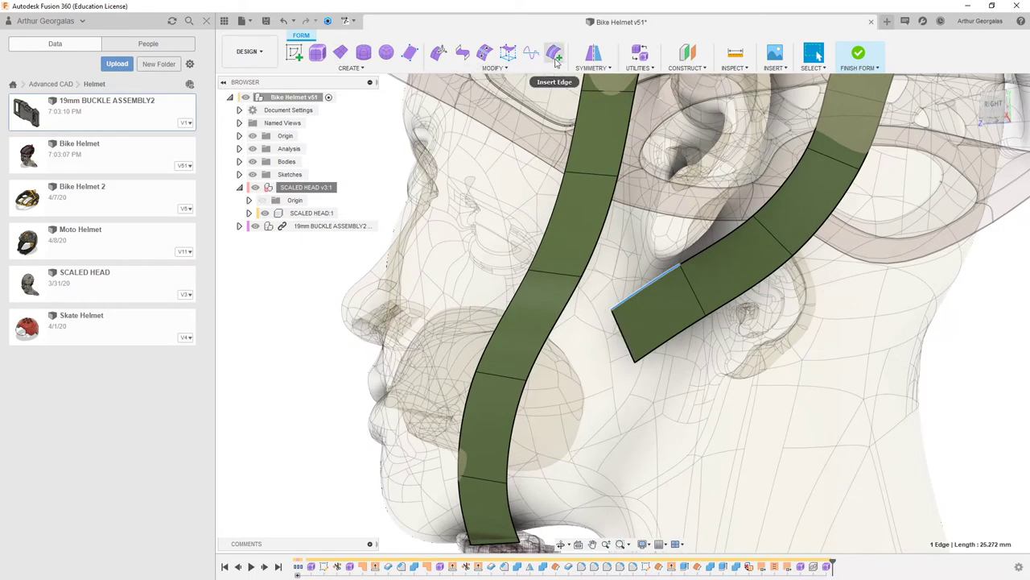
pyautogui.hotkey('alt', 'c')
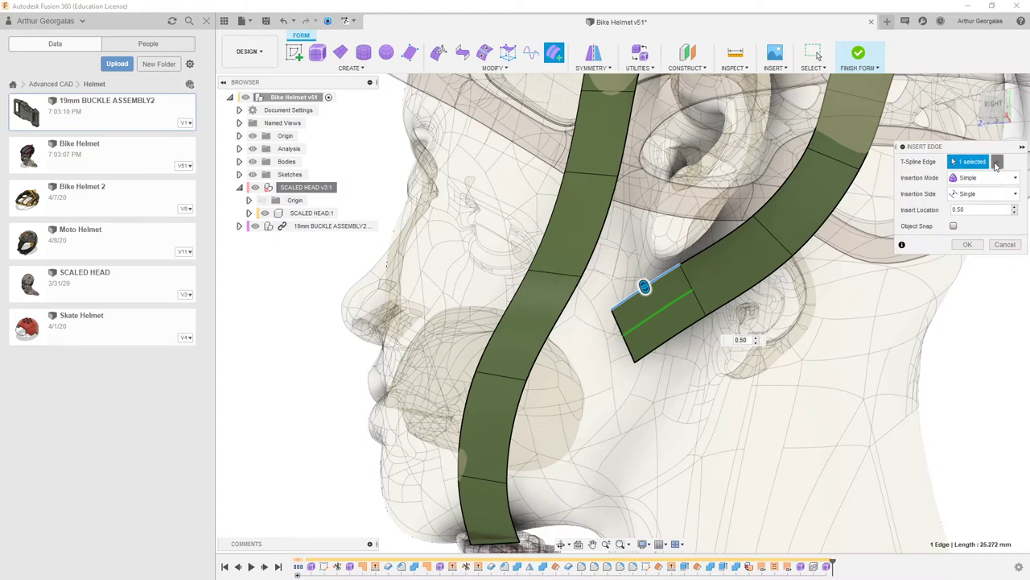
pyautogui.click(996, 163)
pyautogui.click(554, 276)
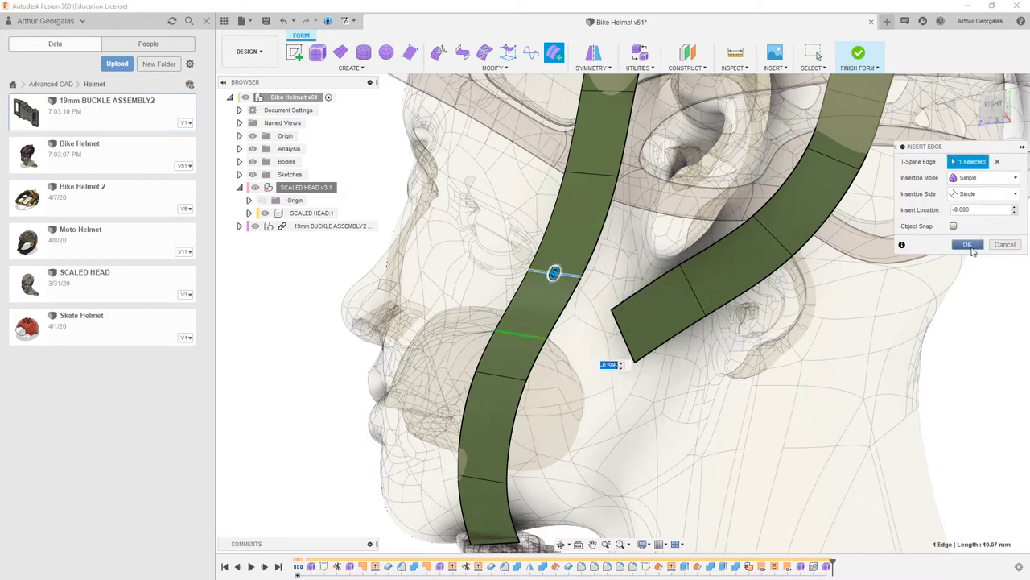
pyautogui.click(968, 244)
# Merge the rear strap's end edge with the facing side edge of the front strap to form a Y junction.
pyautogui.keyDown('shift'); pyautogui.moveTo(687, 281); pyautogui.dragTo(573, 216, button='middle'); pyautogui.keyUp('shift')
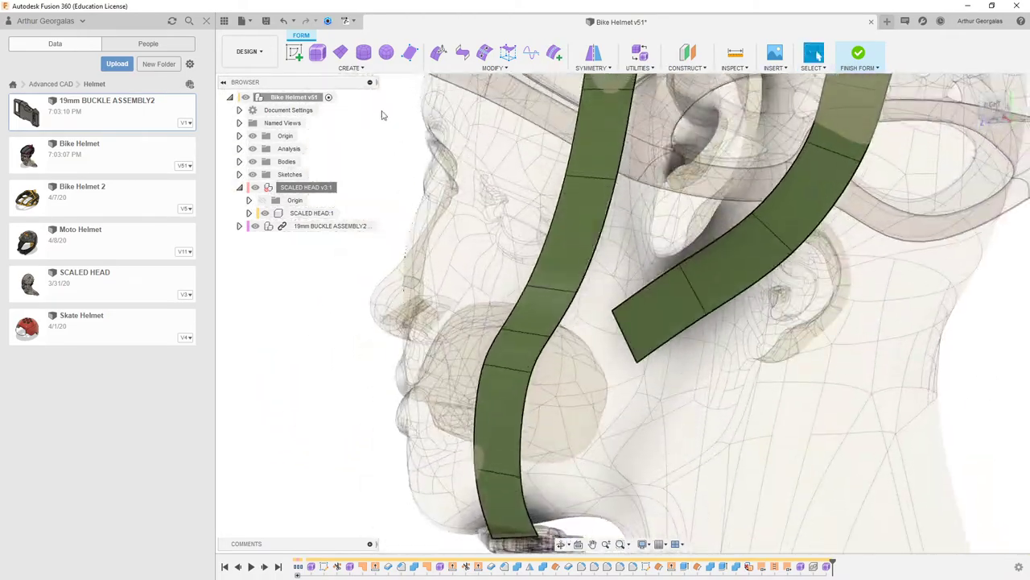
pyautogui.click(491, 68)
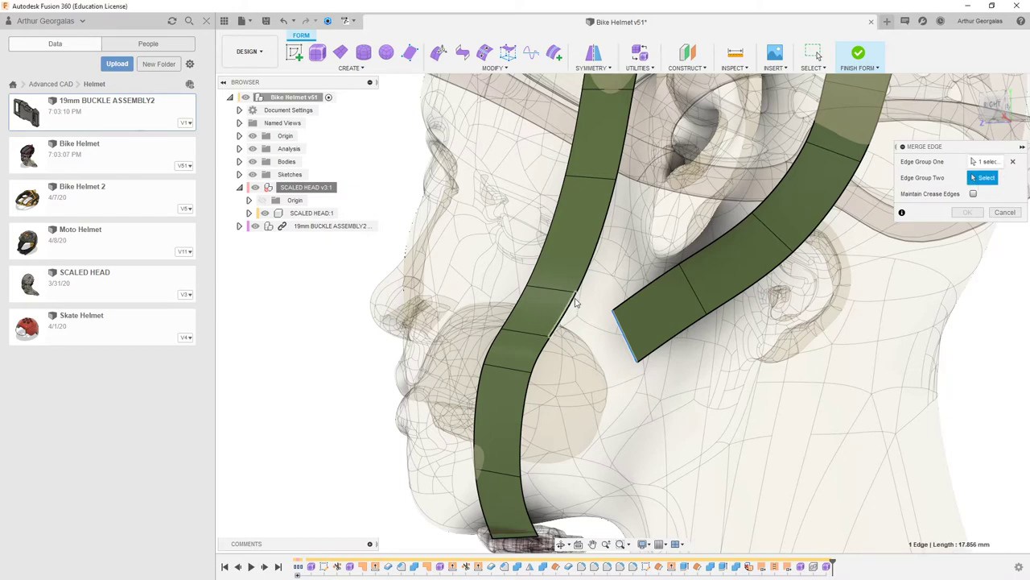
pyautogui.click(970, 213)
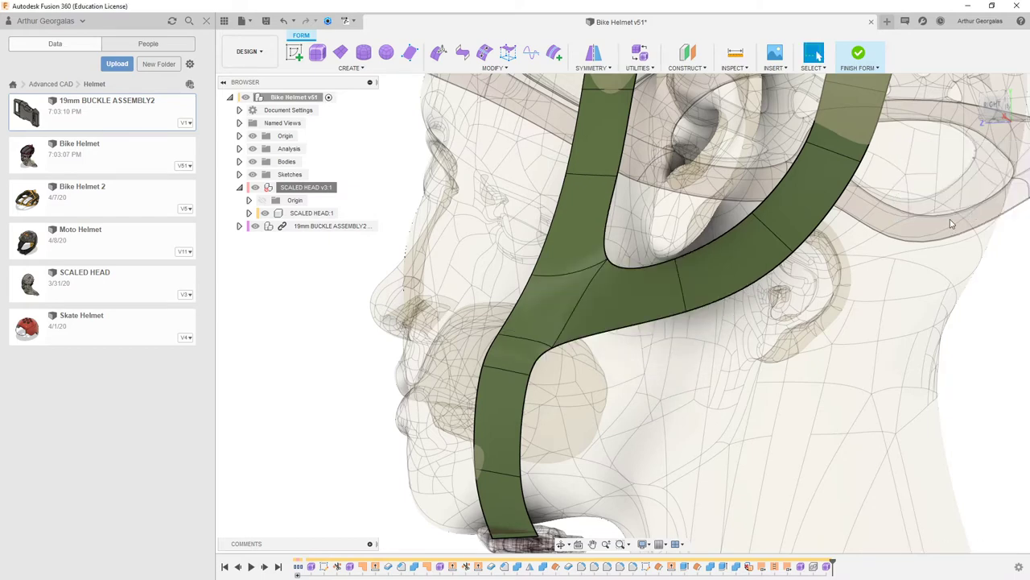
# Delete the cross edge just below the junction and insert a new one about midway along the long face above the buckle.
pyautogui.scroll(-1, 614, 274)
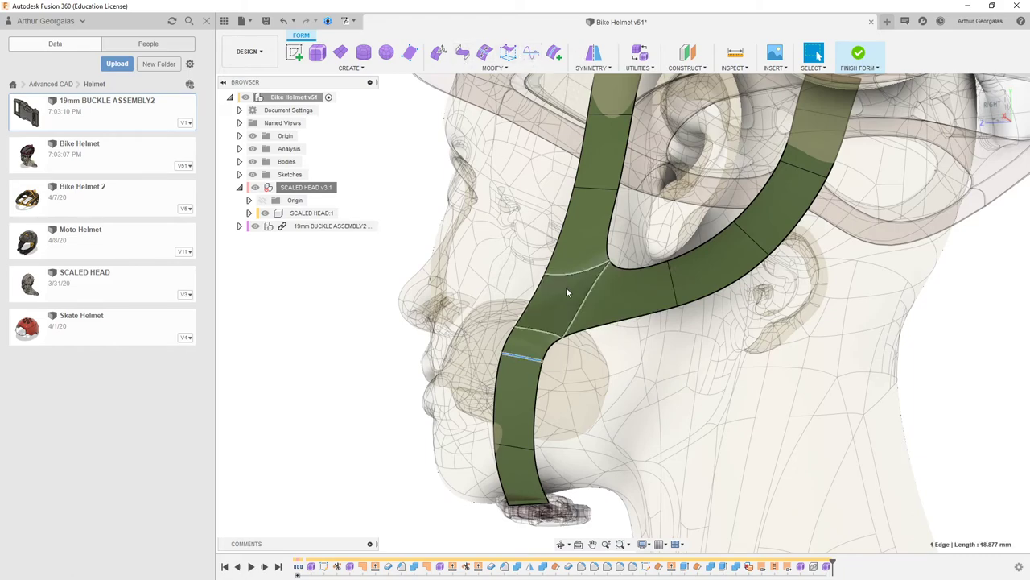
pyautogui.keyDown('shift'); pyautogui.moveTo(610, 322); pyautogui.dragTo(564, 300, button='middle'); pyautogui.keyUp('shift')
pyautogui.press('Delete')
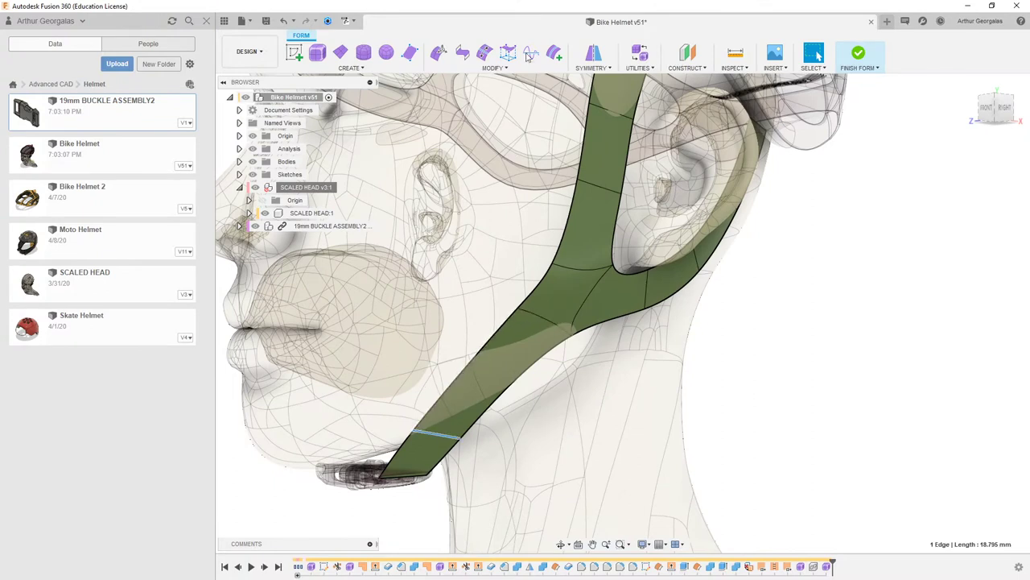
pyautogui.click(553, 53)
pyautogui.press('Return')
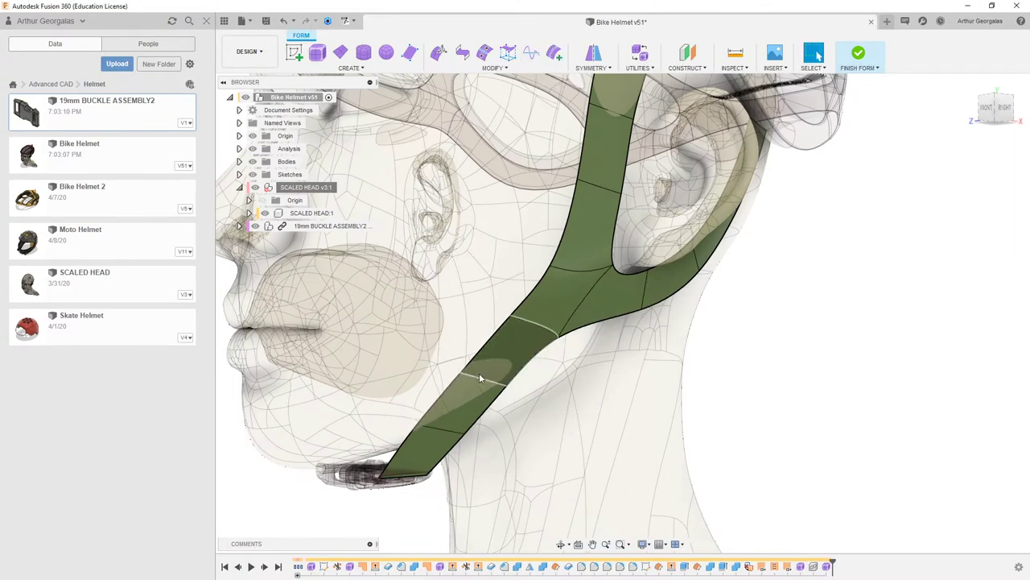
# Move the newly inserted edge outward from the jaw so the lower strap curves around the face.
pyautogui.rightClick(474, 377)
pyautogui.click(521, 362)
pyautogui.keyDown('shift'); pyautogui.moveTo(501, 381); pyautogui.dragTo(518, 397, button='middle'); pyautogui.keyUp('shift')
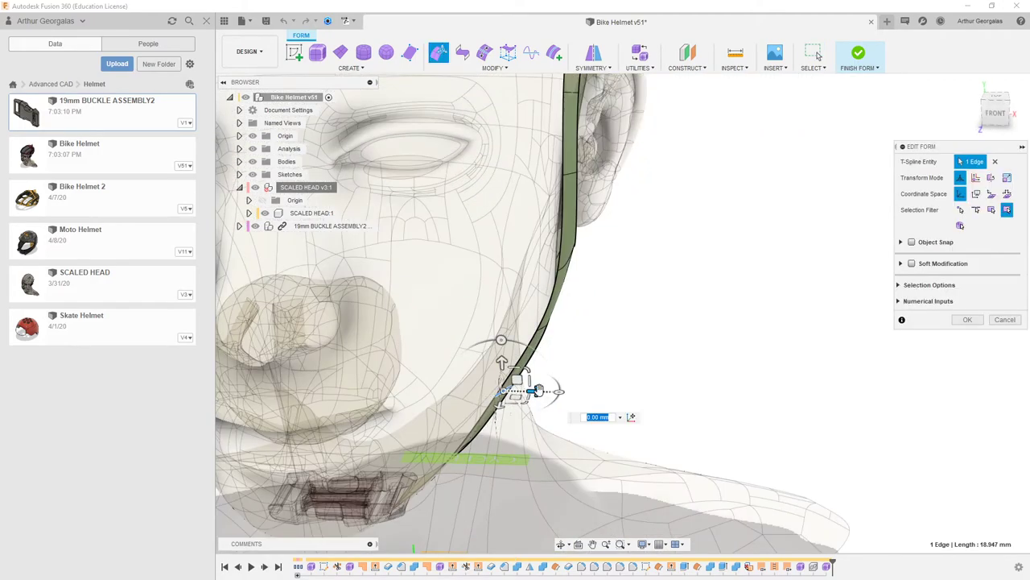
pyautogui.moveTo(539, 390); pyautogui.dragTo(554, 392)
pyautogui.click(646, 316)
pyautogui.keyDown('shift'); pyautogui.moveTo(647, 316); pyautogui.dragTo(482, 246, button='middle'); pyautogui.keyUp('shift')
pyautogui.scroll(-2, 481, 246)
pyautogui.moveTo(680, 282)
pyautogui.keyDown('shift'); pyautogui.mouseDown(button='middle')
pyautogui.moveTo(595, 272)
pyautogui.moveTo(675, 275)
pyautogui.mouseUp(button='middle'); pyautogui.keyUp('shift')
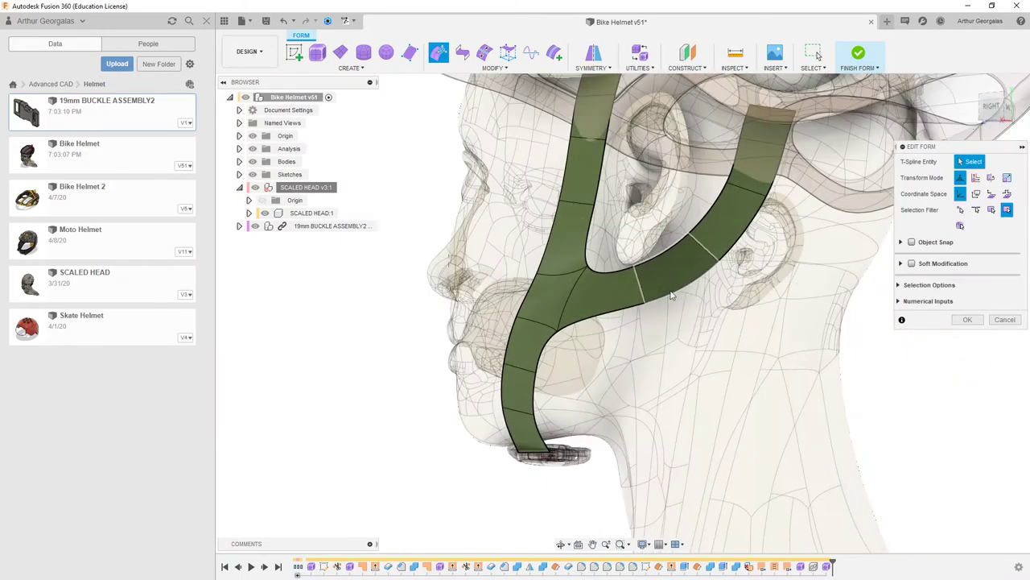
# Examine the strap junction in box and smooth display, and check the joined straps' fit from the front and side.
pyautogui.click(592, 304)
pyautogui.hotkey('alt', '1')
pyautogui.hotkey('alt', '3')
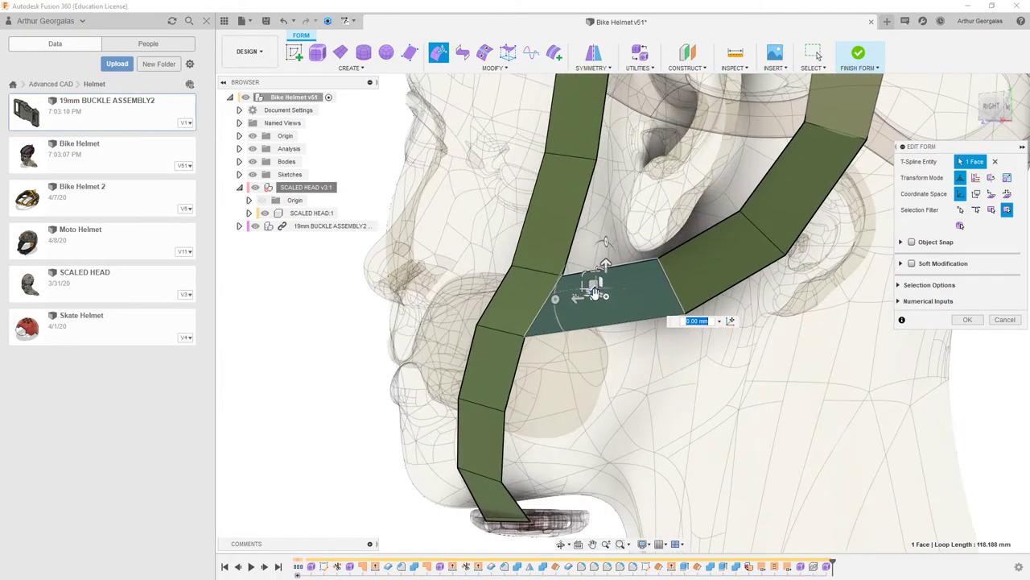
pyautogui.scroll(2, 600, 294)
pyautogui.scroll(-2, 599, 293)
pyautogui.keyDown('shift'); pyautogui.moveTo(576, 279); pyautogui.dragTo(627, 273, button='middle'); pyautogui.keyUp('shift')
pyautogui.click(623, 351)
pyautogui.scroll(-2, 596, 366)
pyautogui.scroll(1, 614, 294)
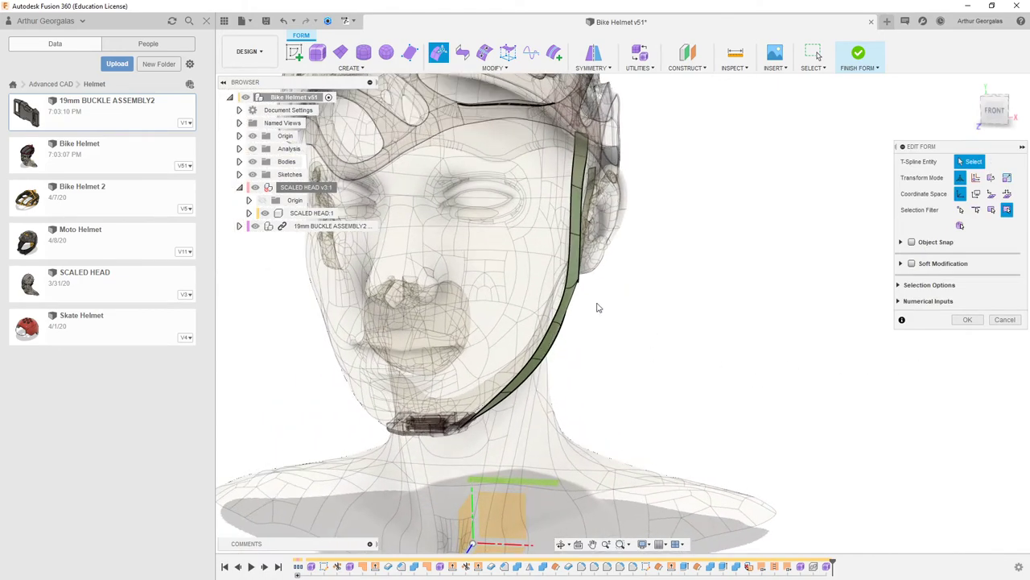
pyautogui.scroll(-2, 625, 232)
pyautogui.keyDown('shift'); pyautogui.moveTo(626, 232); pyautogui.dragTo(550, 199, button='middle'); pyautogui.keyUp('shift')
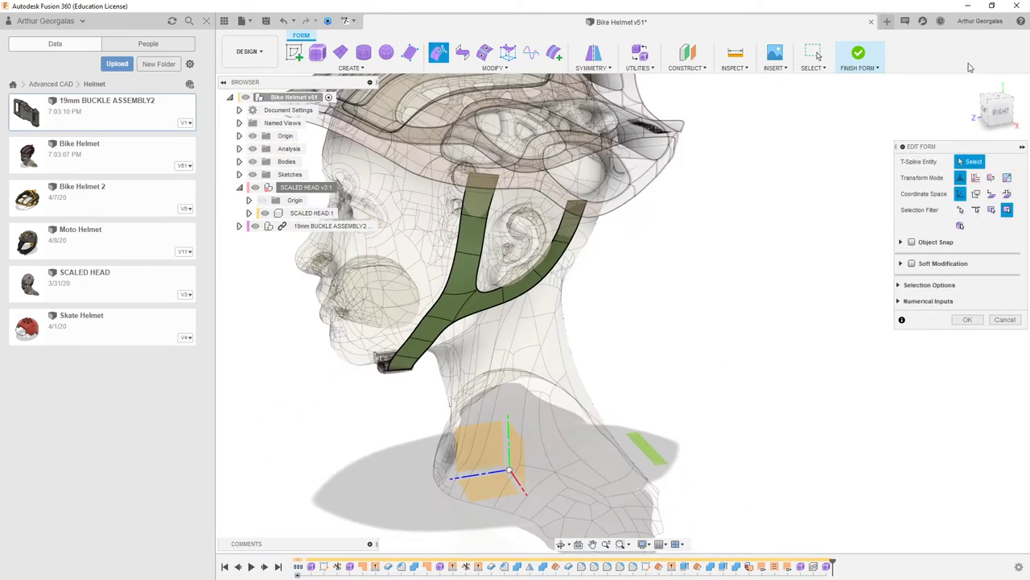
# Move the front corner vertex of the rear strap's upper end farther up behind the helmet rim.
pyautogui.click(1001, 112)
pyautogui.scroll(8, 759, 320)
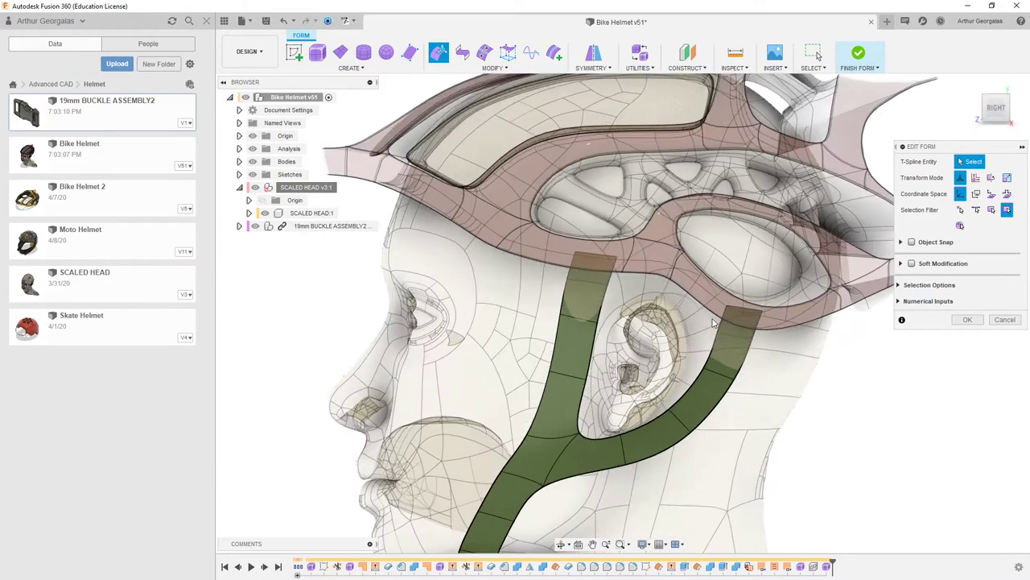
pyautogui.scroll(3, 758, 319)
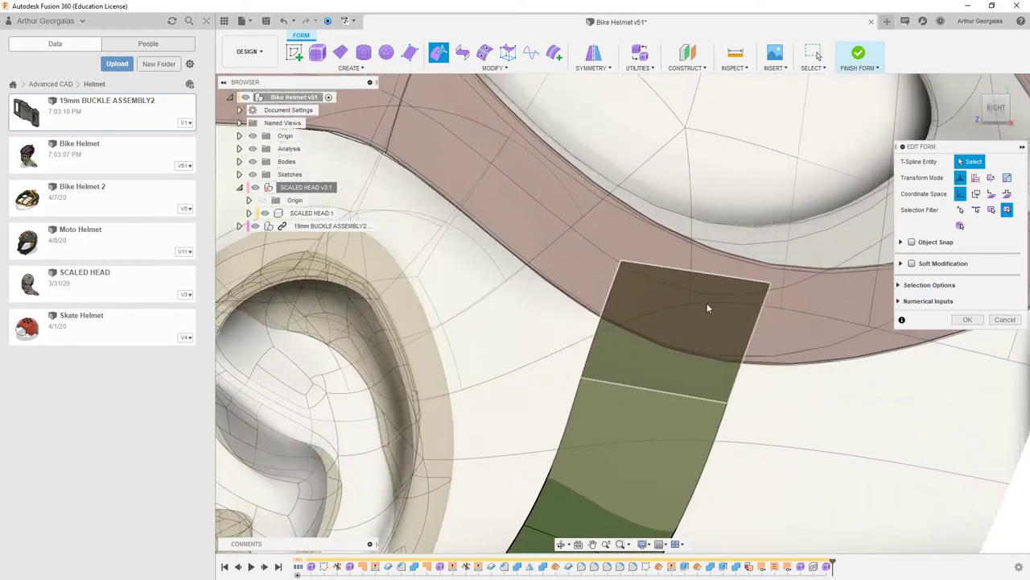
pyautogui.click(623, 262)
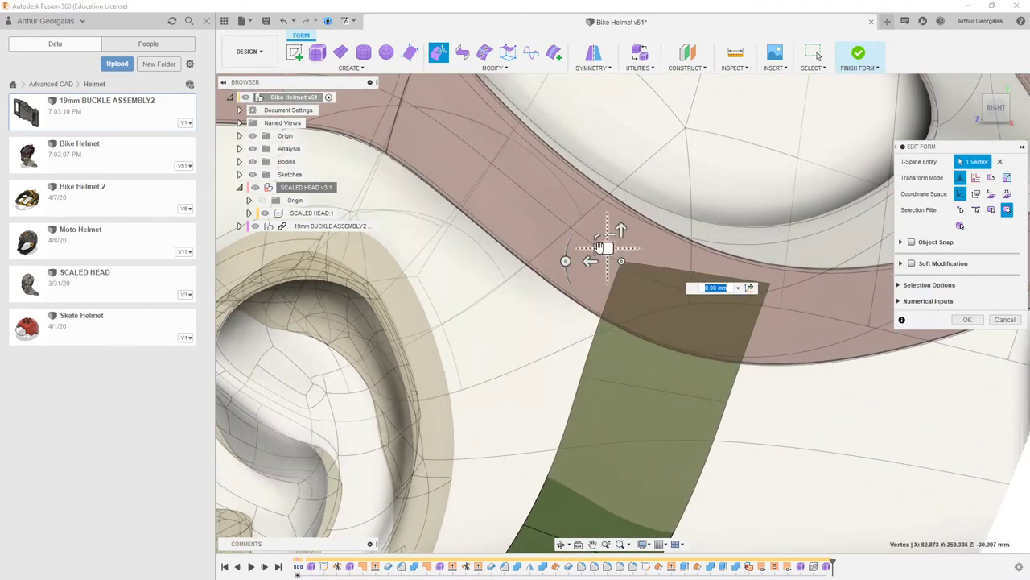
pyautogui.moveTo(603, 248); pyautogui.dragTo(617, 227)
pyautogui.scroll(-3, 573, 282)
pyautogui.scroll(1, 435, 211)
# Raise the front strap's top edge so that the strap reaches farther up inside the helmet shell.
pyautogui.click(436, 212)
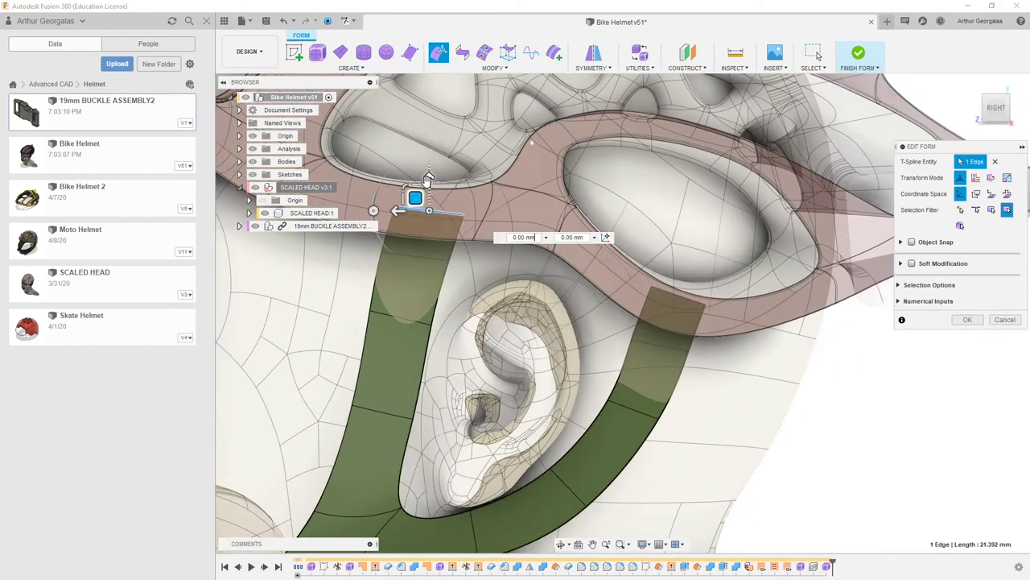
pyautogui.moveTo(428, 177); pyautogui.dragTo(429, 162)
pyautogui.scroll(-3, 435, 213)
pyautogui.keyDown('shift'); pyautogui.moveTo(439, 215); pyautogui.dragTo(525, 221, button='middle'); pyautogui.keyUp('shift')
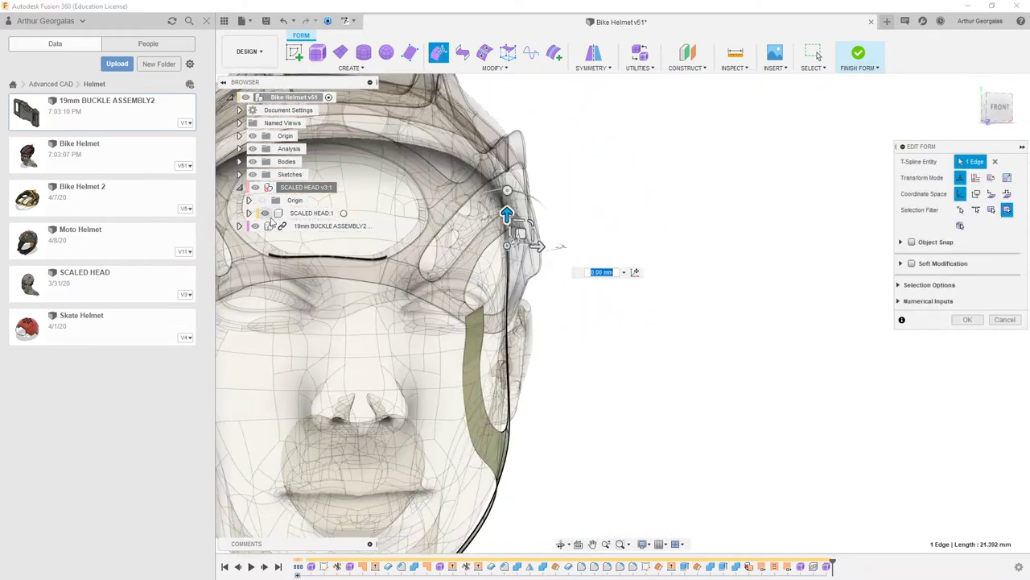
# Hide the scaled head component and examine how both upper strap ends sit against the helmet shell from behind.
pyautogui.click(262, 188)
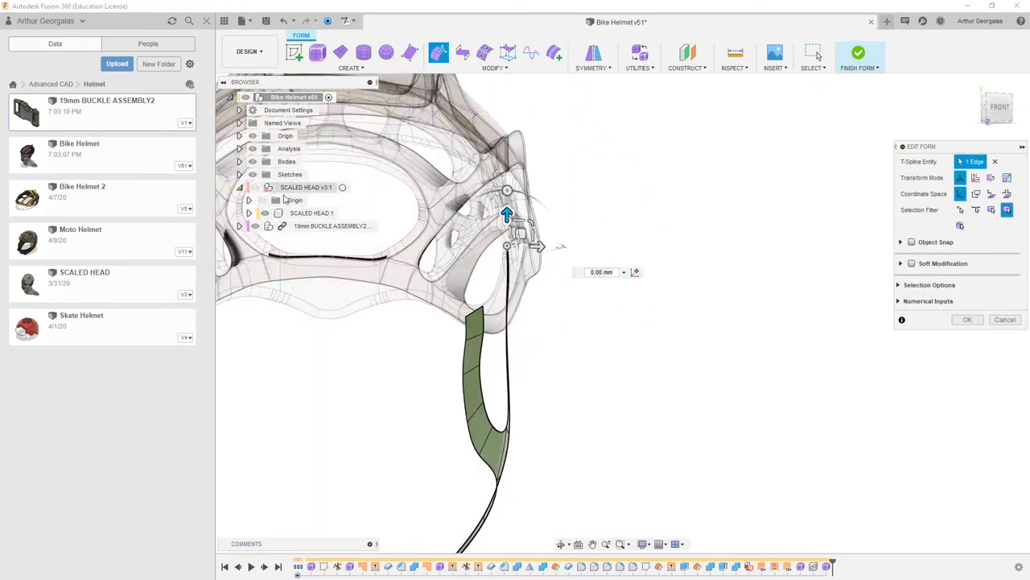
pyautogui.keyDown('shift'); pyautogui.moveTo(485, 201); pyautogui.dragTo(630, 170, button='middle'); pyautogui.keyUp('shift')
pyautogui.scroll(3, 418, 226)
pyautogui.keyDown('shift'); pyautogui.moveTo(431, 226); pyautogui.dragTo(451, 219, button='middle'); pyautogui.keyUp('shift')
pyautogui.keyDown('shift'); pyautogui.middleClick(453, 219); pyautogui.keyUp('shift')
pyautogui.keyDown('shift'); pyautogui.middleClick(453, 219); pyautogui.keyUp('shift')
pyautogui.keyDown('shift'); pyautogui.moveTo(543, 253); pyautogui.dragTo(543, 275, button='middle'); pyautogui.keyUp('shift')
pyautogui.scroll(8, 542, 276)
pyautogui.scroll(2, 540, 274)
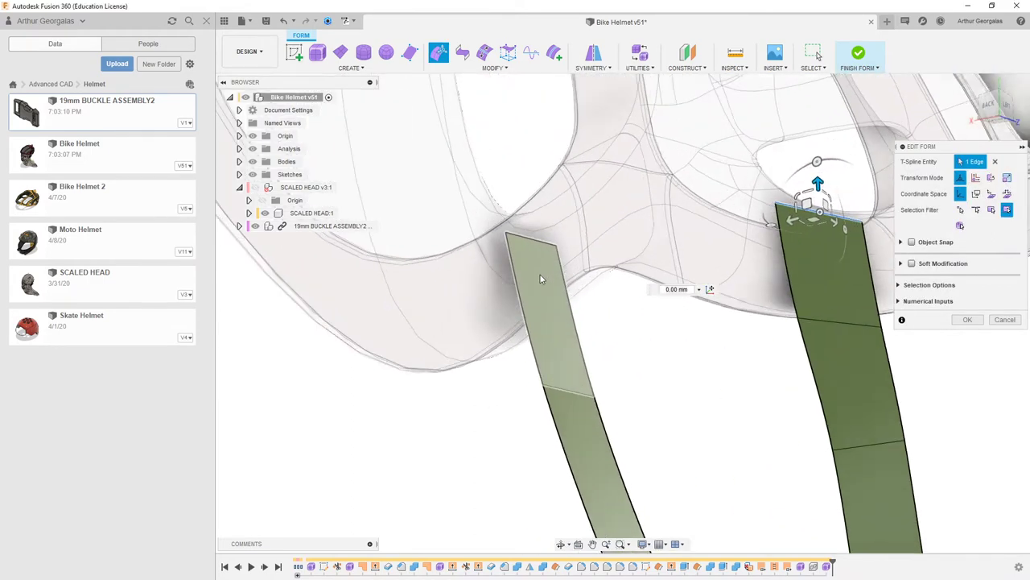
# Move the cross edge just below the rear strap's upper end outward toward the helmet shell and show the form in smooth display.
pyautogui.click(541, 275)
pyautogui.keyDown('shift'); pyautogui.moveTo(540, 275); pyautogui.dragTo(576, 394, button='middle'); pyautogui.keyUp('shift')
pyautogui.click(574, 393)
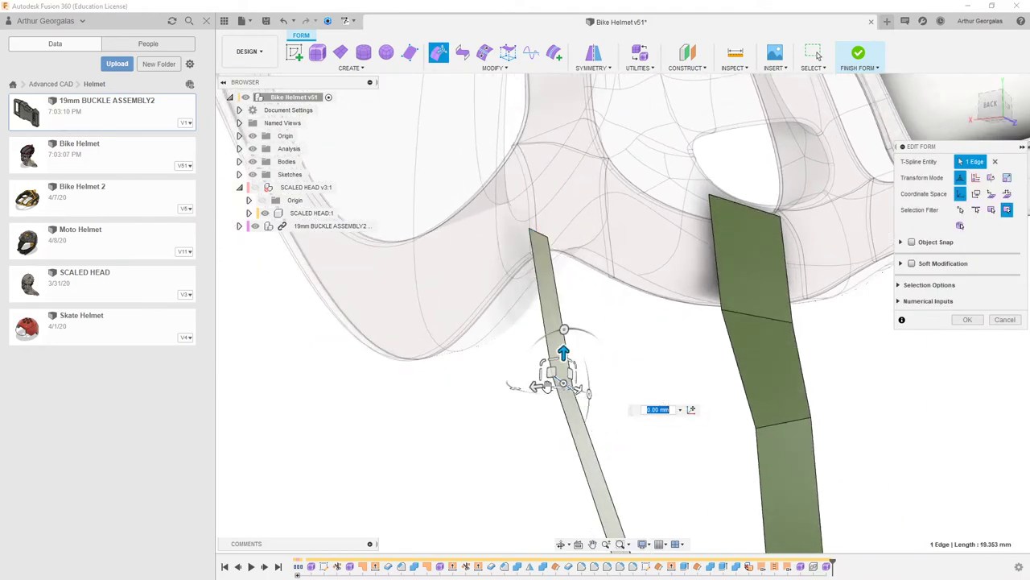
pyautogui.moveTo(535, 385); pyautogui.dragTo(517, 387)
pyautogui.hotkey('alt', '3')
# Shift the rear strap's uppermost face outward so that it sits inside the helmet rim.
pyautogui.keyDown('shift'); pyautogui.moveTo(580, 313); pyautogui.dragTo(563, 300, button='middle'); pyautogui.keyUp('shift')
pyautogui.click(564, 301)
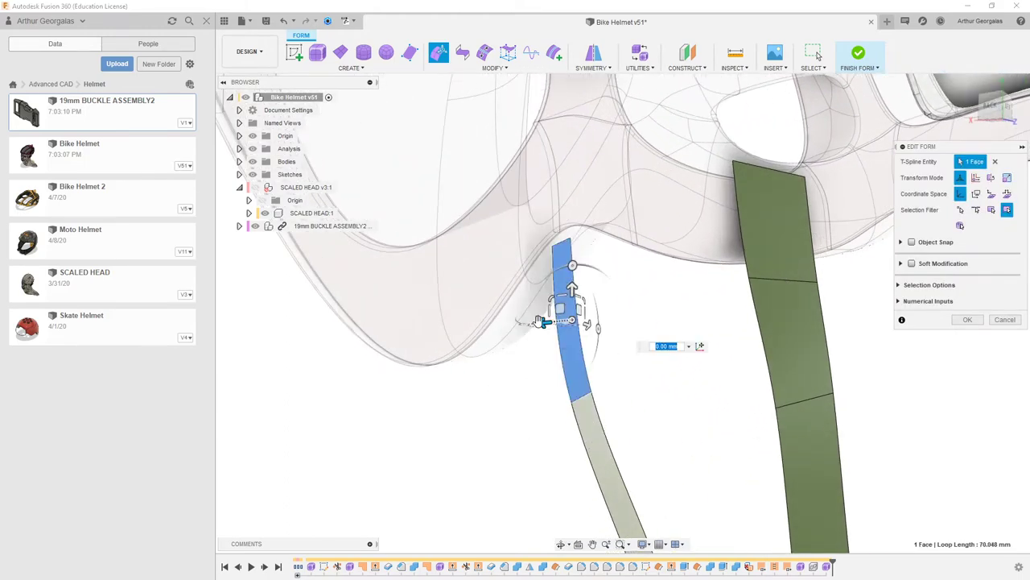
pyautogui.moveTo(546, 322); pyautogui.dragTo(517, 320)
pyautogui.moveTo(534, 263)
pyautogui.keyDown('shift'); pyautogui.mouseDown(button='middle')
pyautogui.moveTo(545, 255)
pyautogui.moveTo(534, 248)
pyautogui.moveTo(542, 254)
pyautogui.mouseUp(button='middle'); pyautogui.keyUp('shift')
pyautogui.moveTo(524, 324); pyautogui.dragTo(524, 324)
pyautogui.keyDown('shift'); pyautogui.moveTo(720, 260); pyautogui.dragTo(553, 284, button='middle'); pyautogui.keyUp('shift')
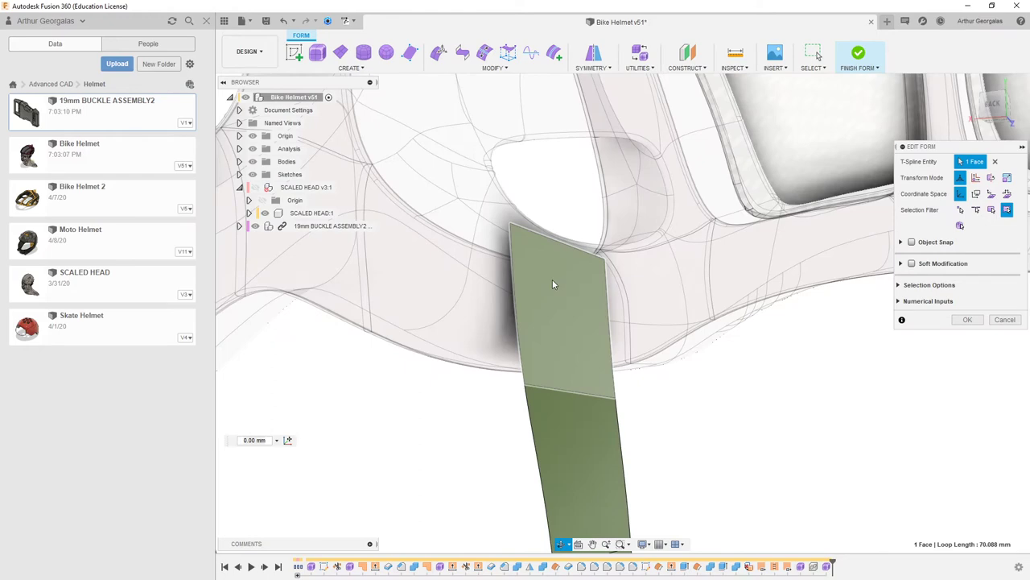
# Shift the front strap's uppermost face slightly outward toward the helmet shell and apply the form edit.
pyautogui.click(529, 323)
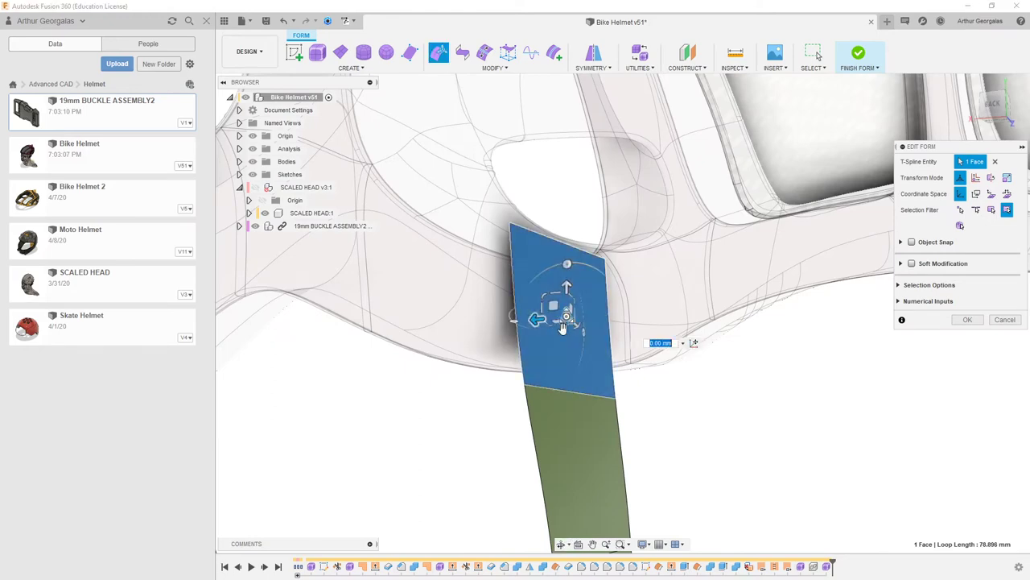
pyautogui.keyDown('shift'); pyautogui.moveTo(565, 333); pyautogui.dragTo(608, 366, button='middle'); pyautogui.keyUp('shift')
pyautogui.moveTo(569, 345); pyautogui.dragTo(559, 344)
pyautogui.scroll(-5, 512, 341)
pyautogui.click(384, 336)
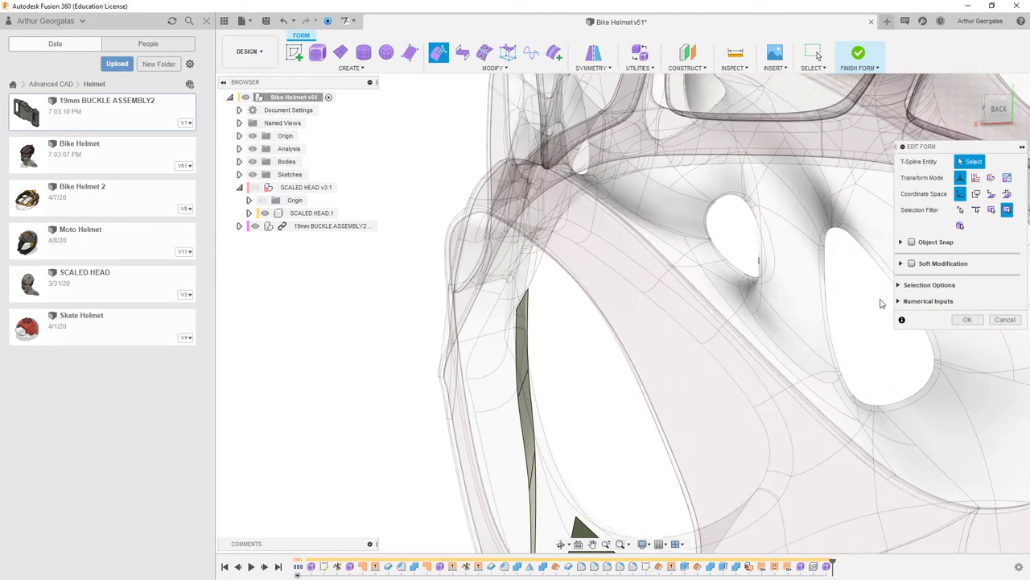
pyautogui.click(958, 320)
# Rotate the cross edge just above the buckle slightly to smooth the lower strap's curve, check it from the front and side, and apply the edit.
pyautogui.keyDown('shift'); pyautogui.moveTo(499, 278); pyautogui.dragTo(537, 410, button='middle'); pyautogui.keyUp('shift')
pyautogui.scroll(10, 581, 459)
pyautogui.keyDown('shift'); pyautogui.moveTo(614, 410); pyautogui.dragTo(651, 405, button='middle'); pyautogui.keyUp('shift')
pyautogui.click(649, 402)
pyautogui.rightClick(649, 403)
pyautogui.click(684, 316)
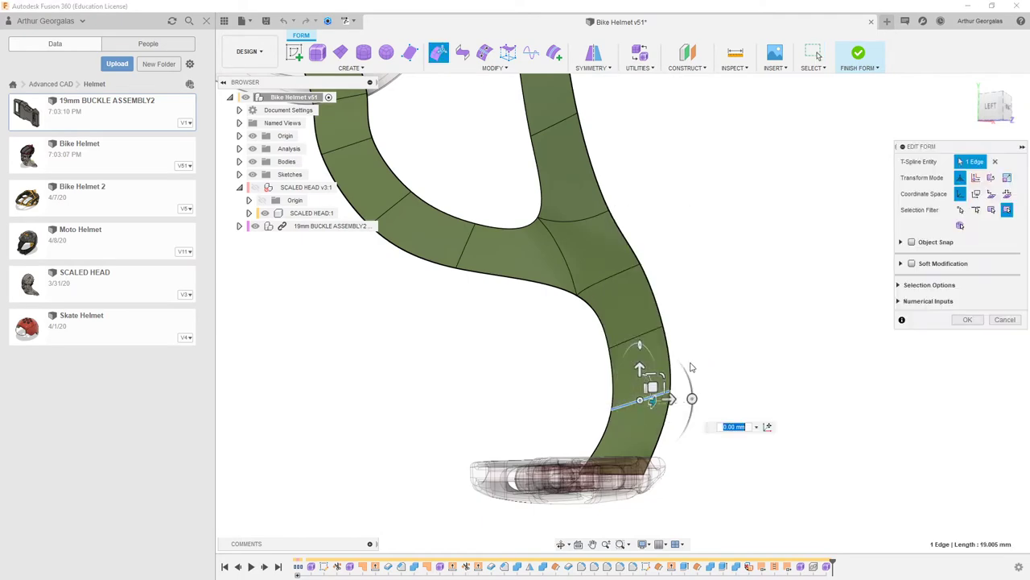
pyautogui.moveTo(690, 395); pyautogui.dragTo(692, 402)
pyautogui.keyDown('shift'); pyautogui.moveTo(691, 407); pyautogui.dragTo(778, 318, button='middle'); pyautogui.keyUp('shift')
pyautogui.scroll(5, 524, 465)
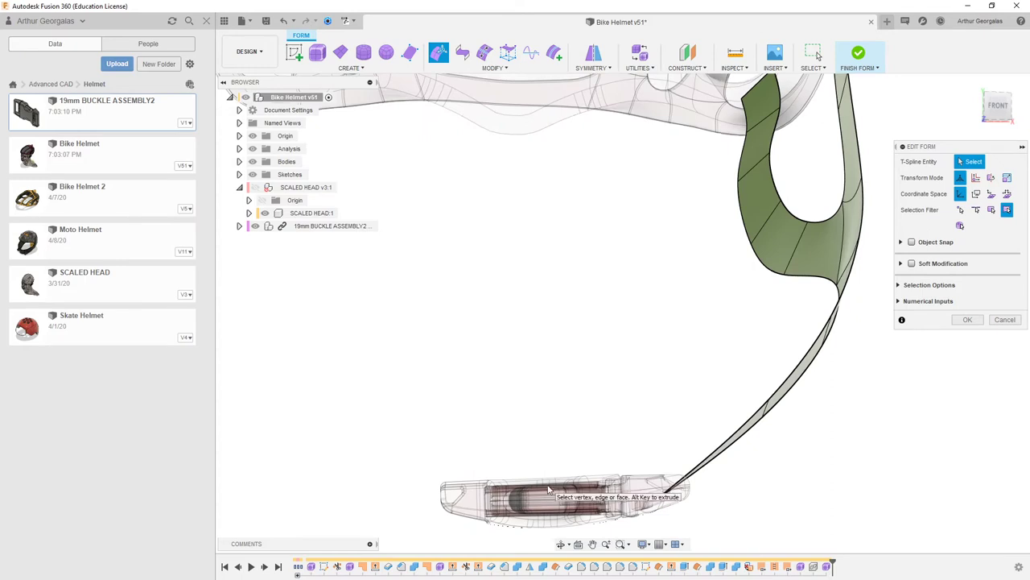
pyautogui.scroll(-5, 608, 474)
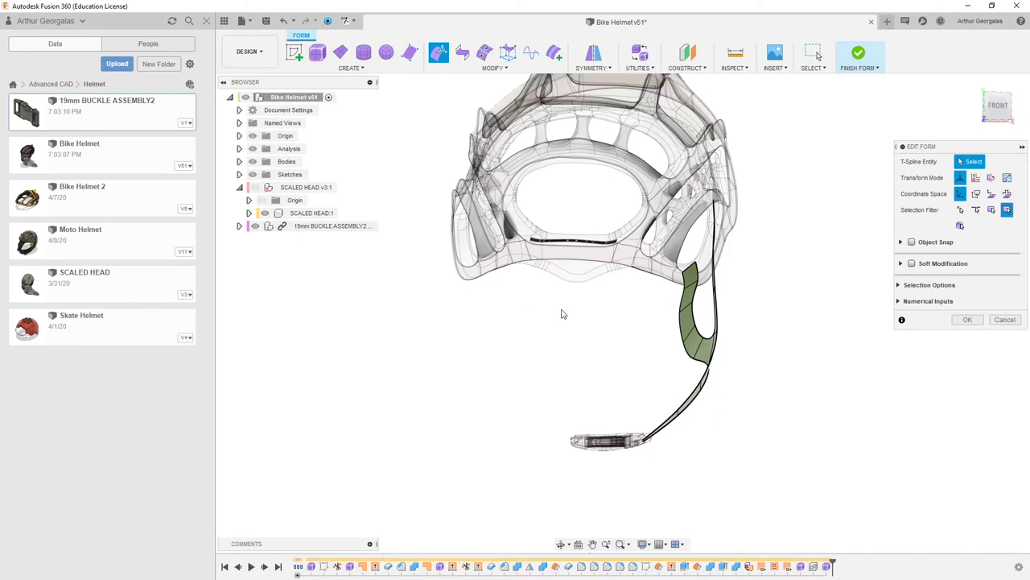
pyautogui.keyDown('shift'); pyautogui.moveTo(581, 316); pyautogui.dragTo(925, 343, button='middle'); pyautogui.keyUp('shift')
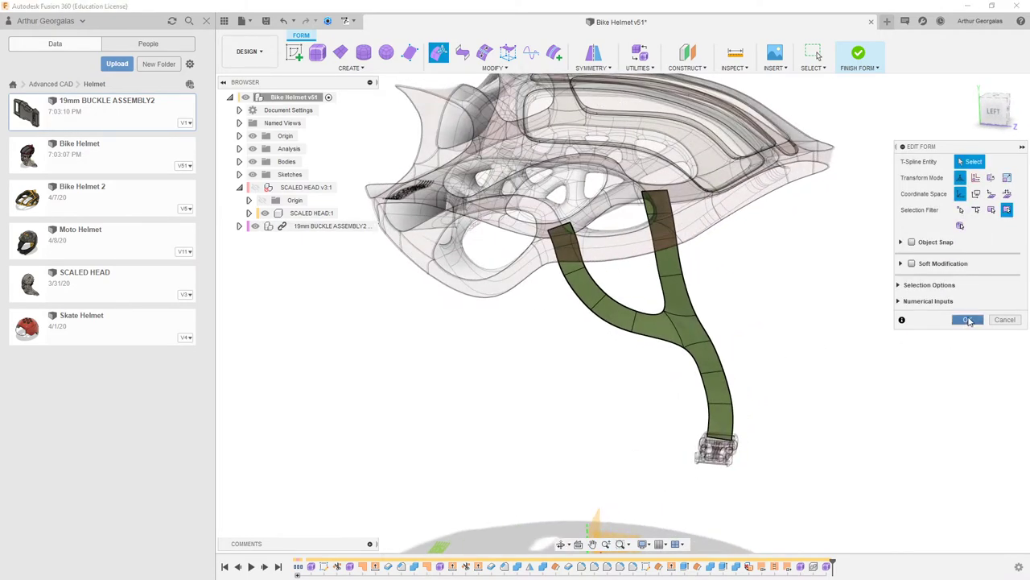
pyautogui.click(968, 320)
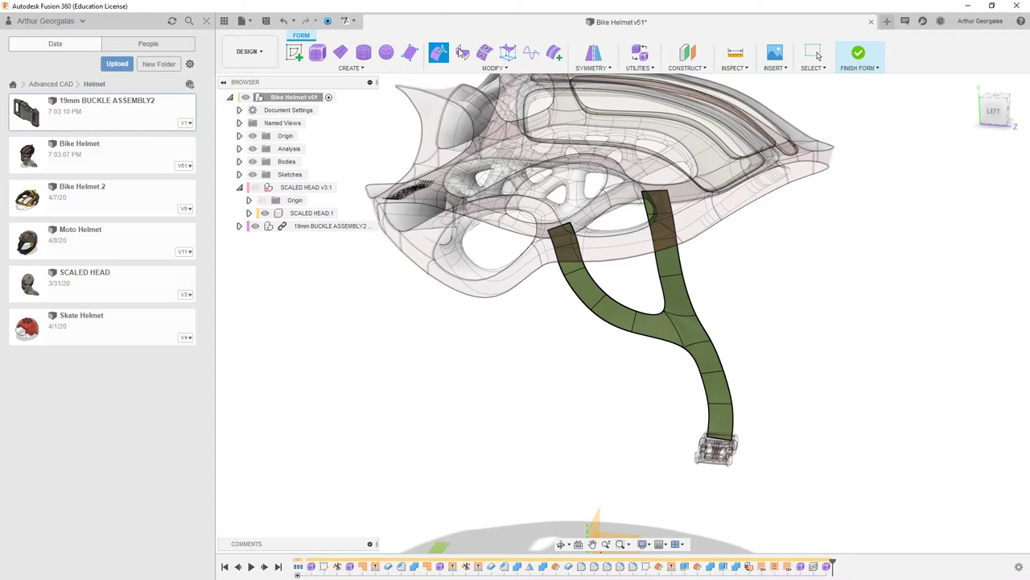
pyautogui.press('Escape')
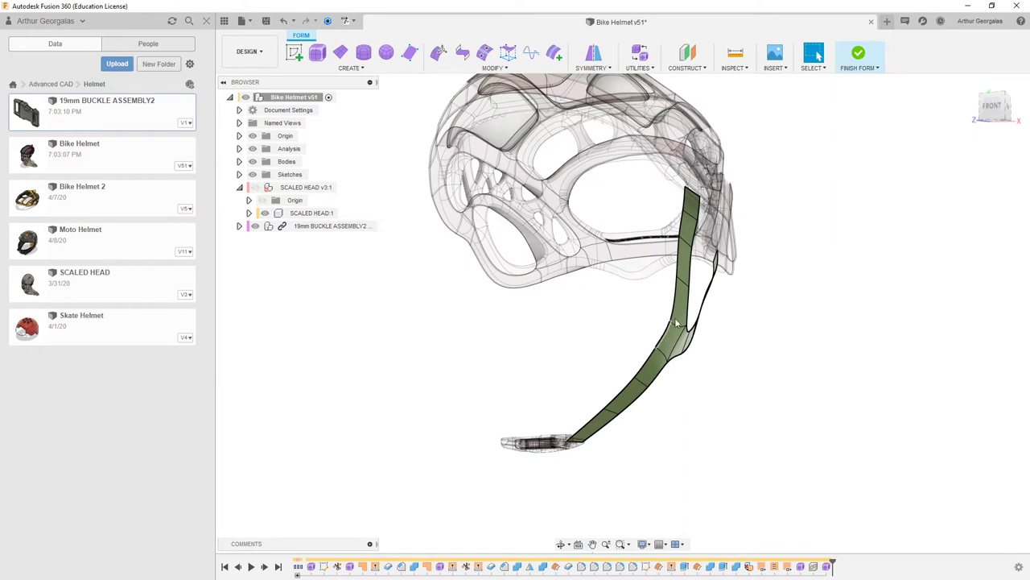
# Mirror-duplicate the strap body across the helmet's vertical centre plane, keeping Weld on with a 0.01 mm tolerance.
pyautogui.keyDown('shift'); pyautogui.moveTo(544, 321); pyautogui.dragTo(554, 338, button='middle'); pyautogui.keyUp('shift')
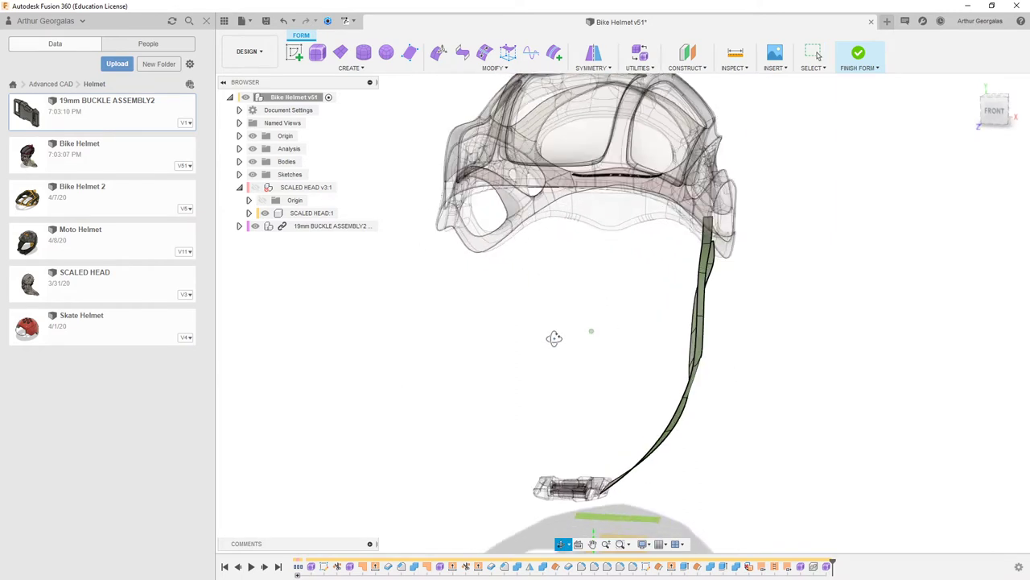
pyautogui.click(596, 67)
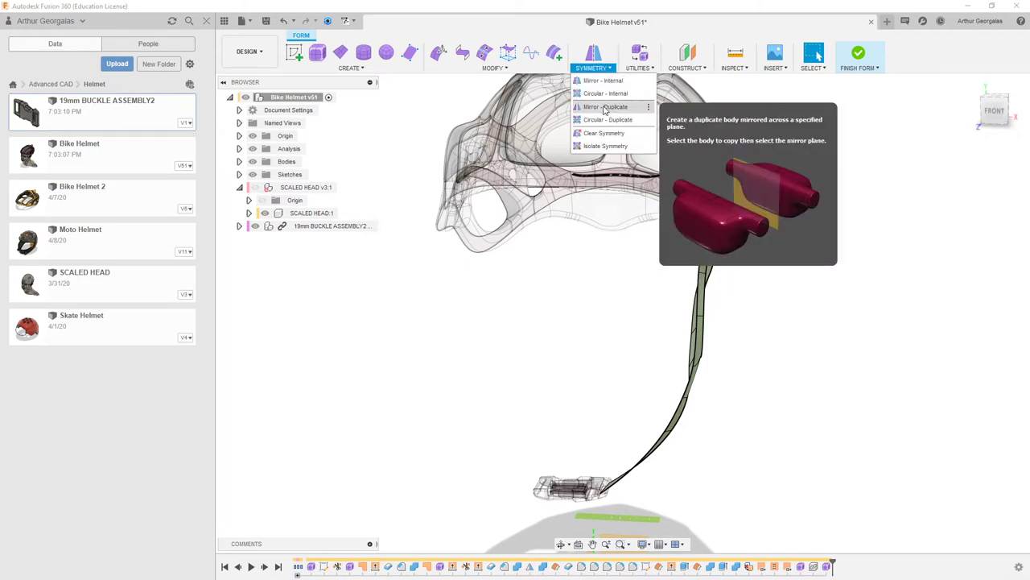
pyautogui.click(605, 107)
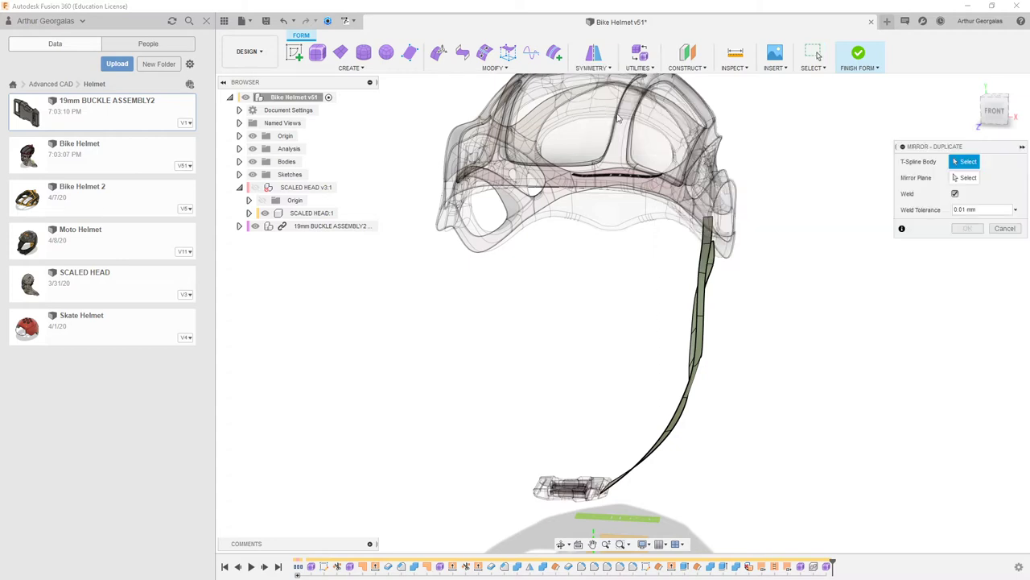
pyautogui.click(701, 354)
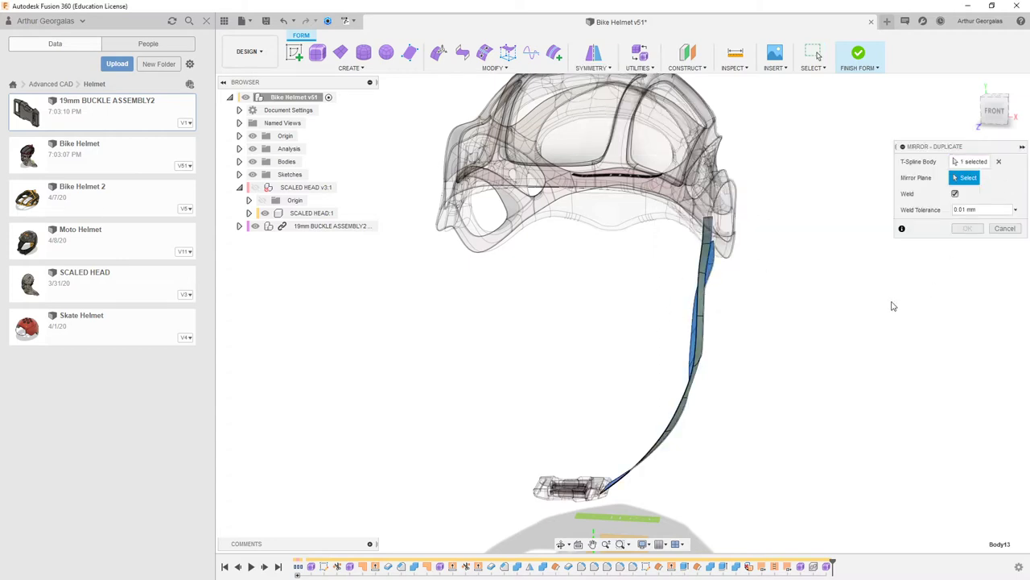
pyautogui.scroll(-3, 825, 331)
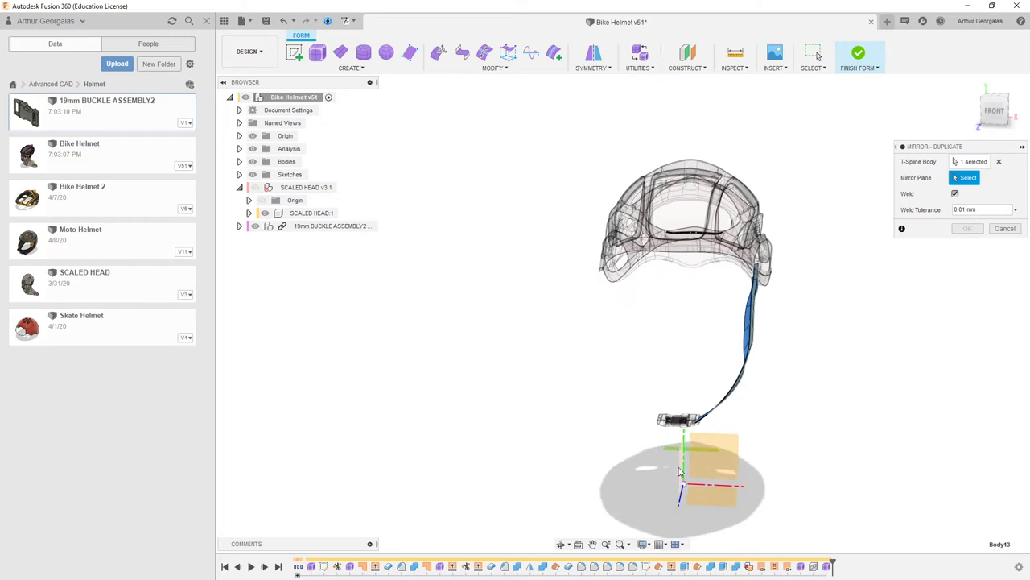
pyautogui.click(683, 472)
pyautogui.scroll(6, 626, 338)
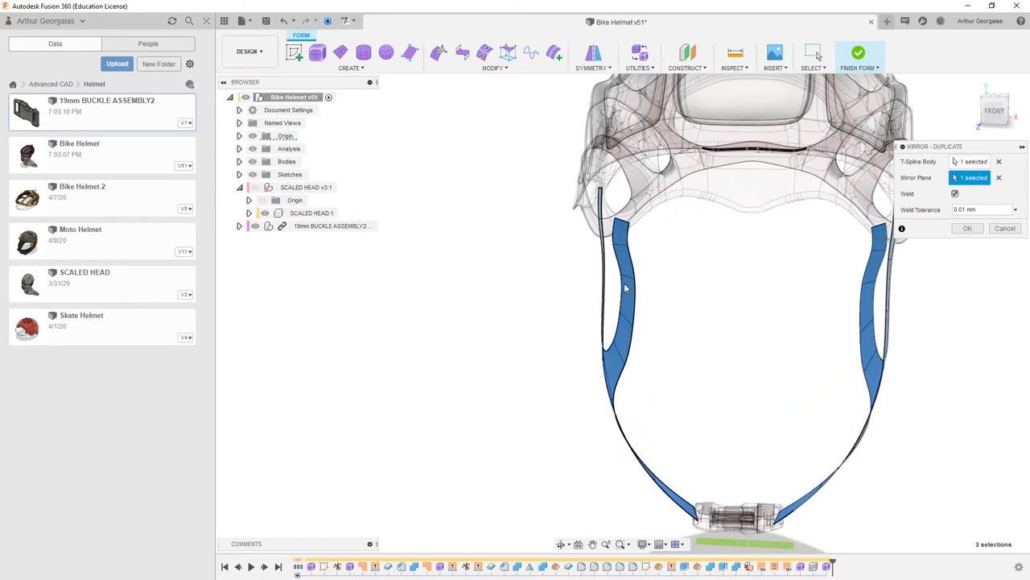
pyautogui.keyDown('shift'); pyautogui.moveTo(643, 220); pyautogui.dragTo(793, 156, button='middle'); pyautogui.keyUp('shift')
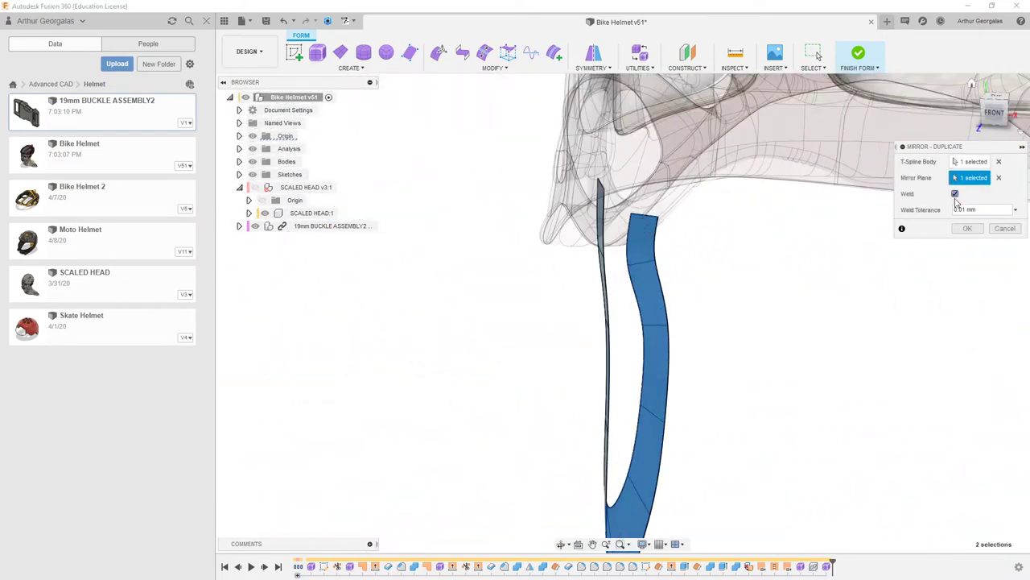
pyautogui.click(980, 231)
pyautogui.scroll(-5, 775, 352)
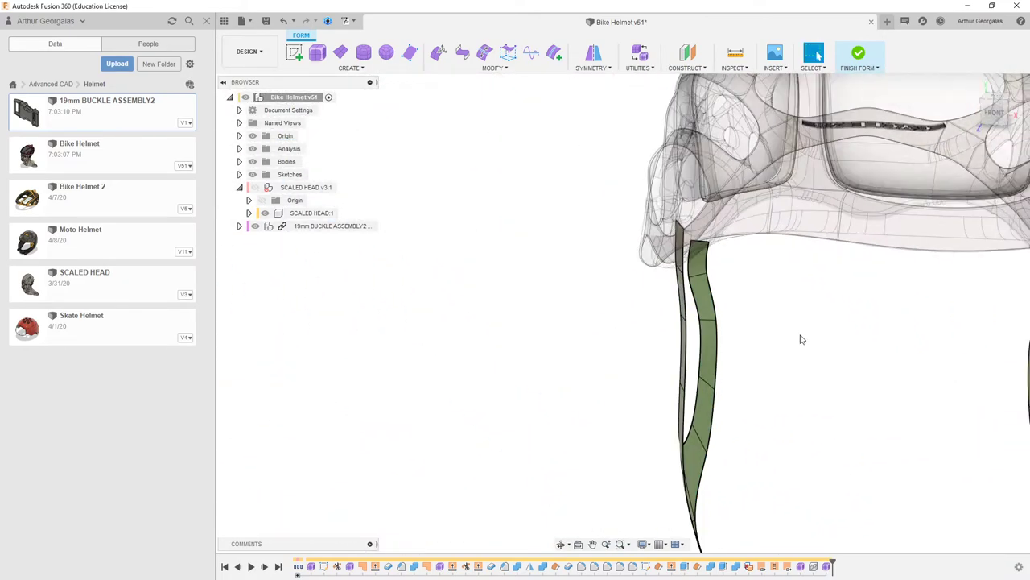
# Straighten the lower strap's end edge parallel to the buckle's cross bar and move it outward, just clear of the buckle's end.
pyautogui.moveTo(792, 341); pyautogui.dragTo(726, 247, button='middle')
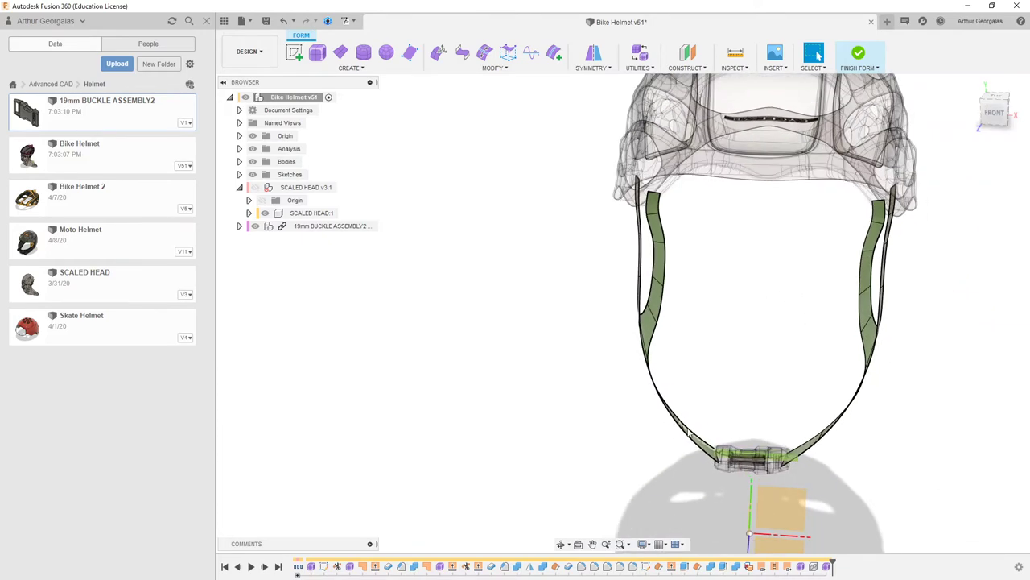
pyautogui.scroll(5, 733, 450)
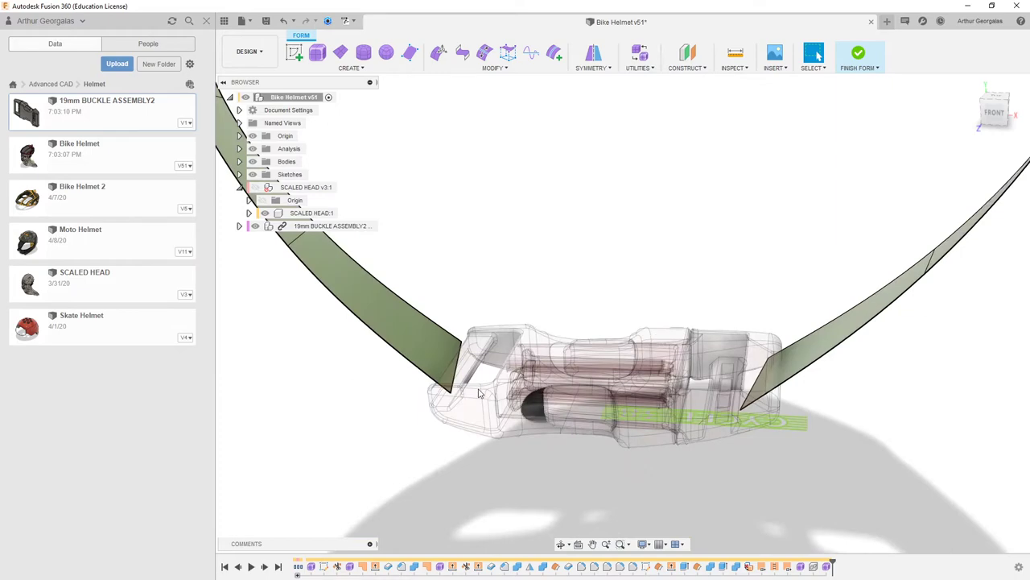
pyautogui.moveTo(478, 393)
pyautogui.keyDown('shift'); pyautogui.mouseDown(button='middle')
pyautogui.moveTo(510, 361)
pyautogui.moveTo(516, 336)
pyautogui.moveTo(472, 389)
pyautogui.mouseUp(button='middle'); pyautogui.keyUp('shift')
pyautogui.moveTo(856, 397); pyautogui.dragTo(632, 363, button='middle')
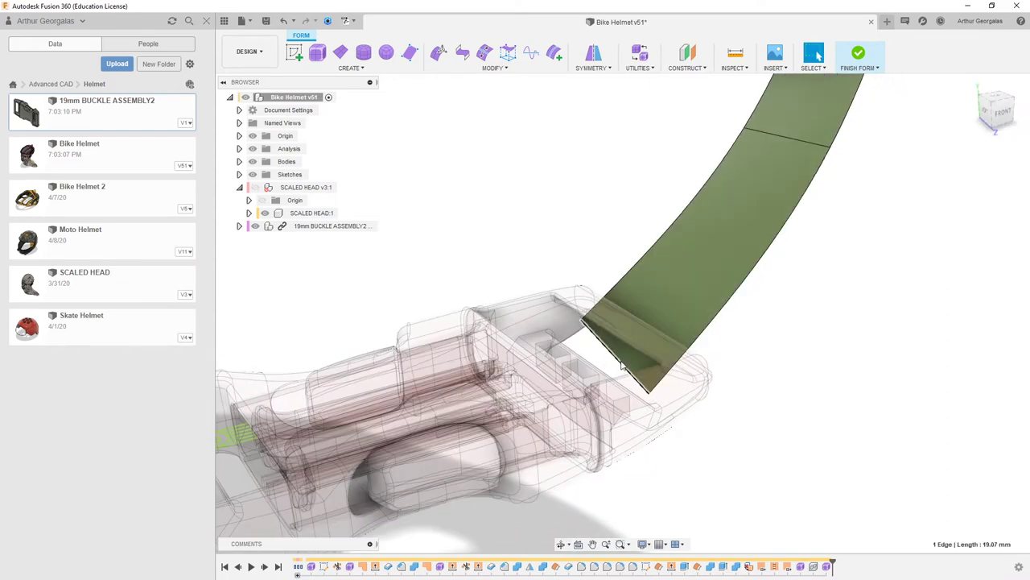
pyautogui.moveTo(634, 352); pyautogui.dragTo(633, 350, button='right')
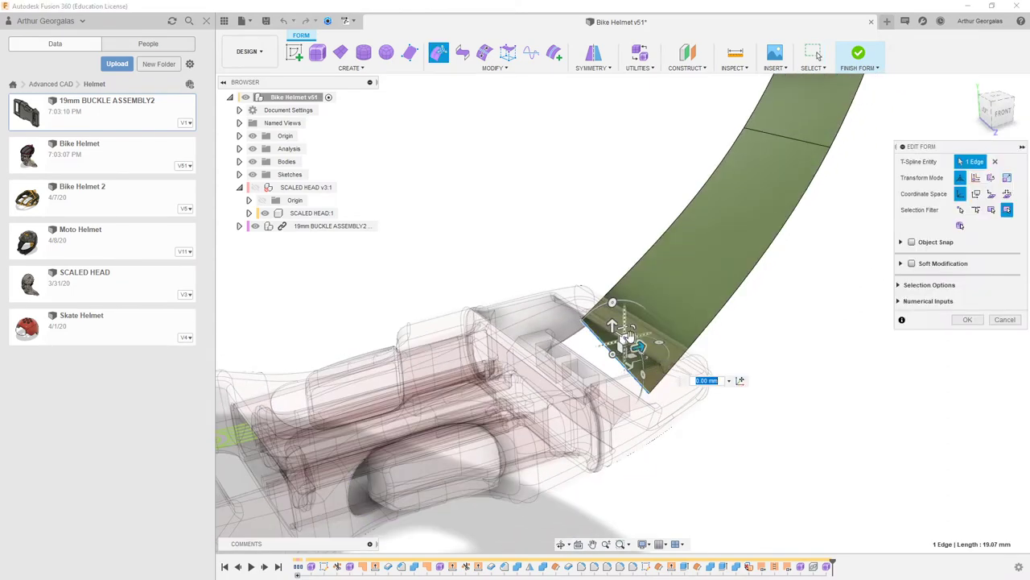
pyautogui.click(805, 346)
pyautogui.click(618, 357)
pyautogui.keyDown('shift'); pyautogui.moveTo(628, 338); pyautogui.dragTo(583, 322, button='middle'); pyautogui.keyUp('shift')
pyautogui.keyDown('shift'); pyautogui.moveTo(628, 376); pyautogui.dragTo(621, 356, button='middle'); pyautogui.keyUp('shift')
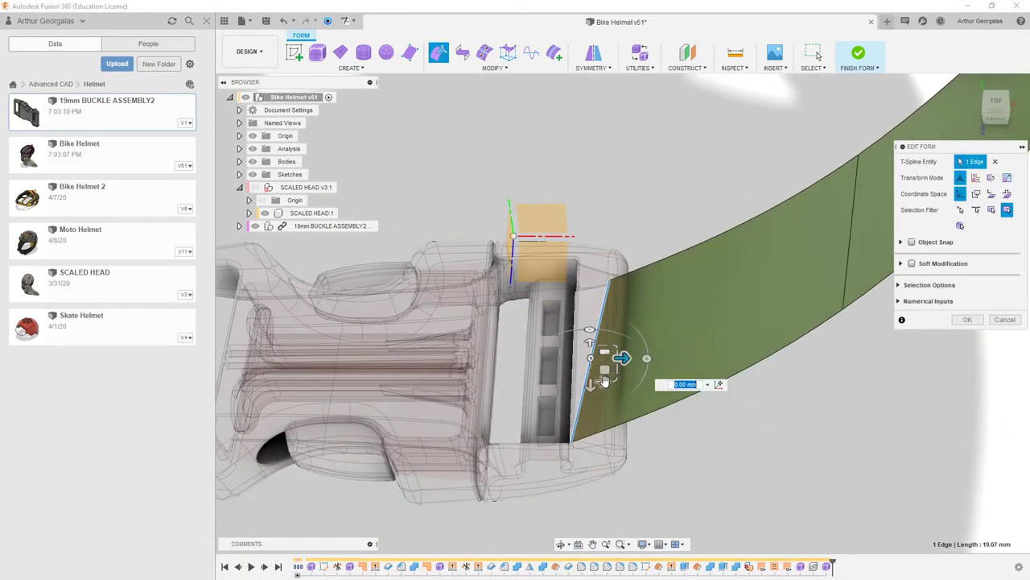
pyautogui.moveTo(619, 364); pyautogui.dragTo(672, 358)
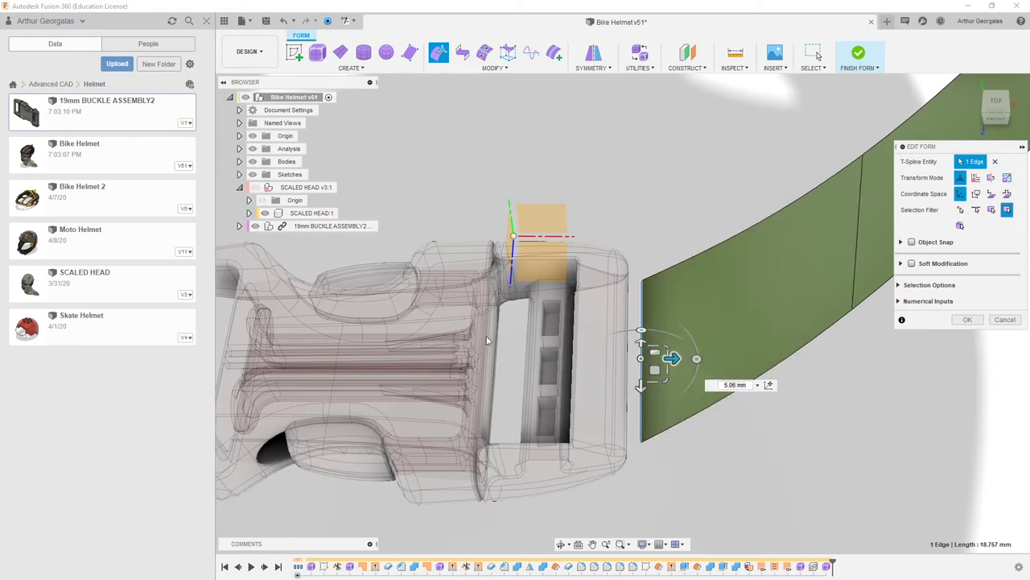
# Extend the lower strap's end edge inward over the buckle and wrap it around the cross bar, back up to the buckle's upper face.
pyautogui.keyDown('shift'); pyautogui.moveTo(597, 460); pyautogui.dragTo(597, 379, button='middle'); pyautogui.keyUp('shift')
pyautogui.moveTo(593, 532); pyautogui.dragTo(596, 395, button='middle')
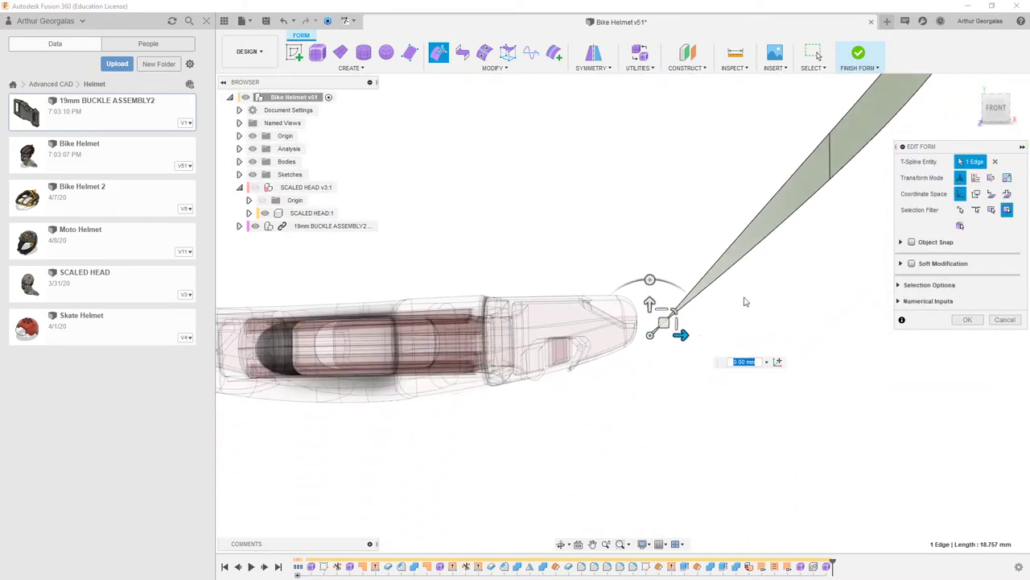
pyautogui.moveTo(671, 313); pyautogui.dragTo(559, 317)
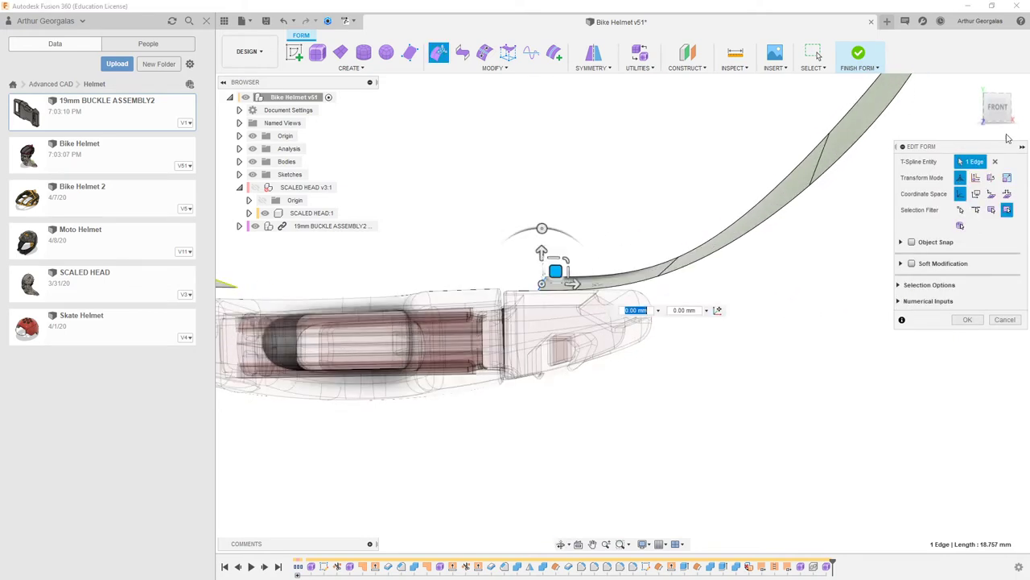
pyautogui.scroll(3, 595, 327)
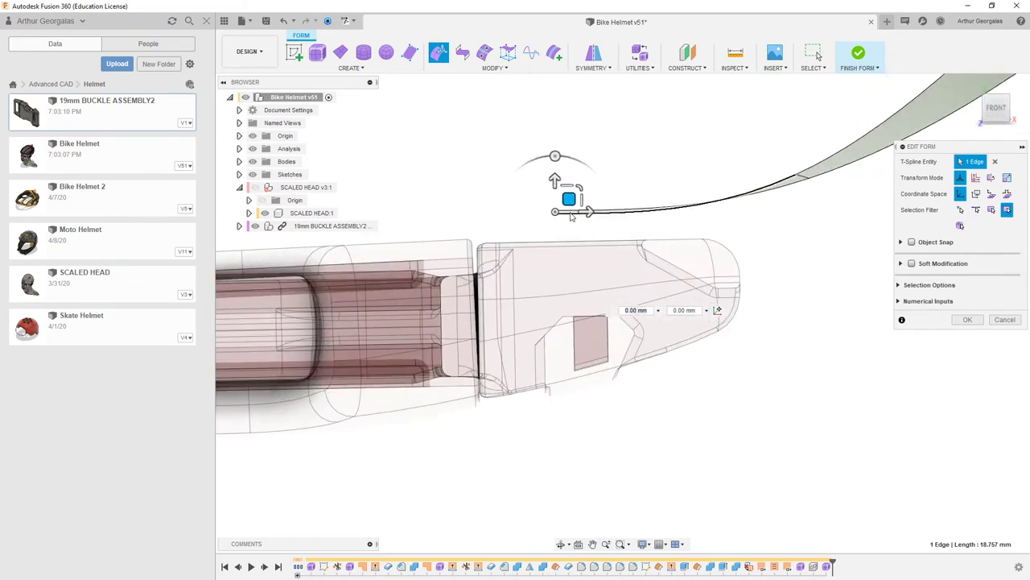
pyautogui.moveTo(569, 198); pyautogui.dragTo(649, 233)
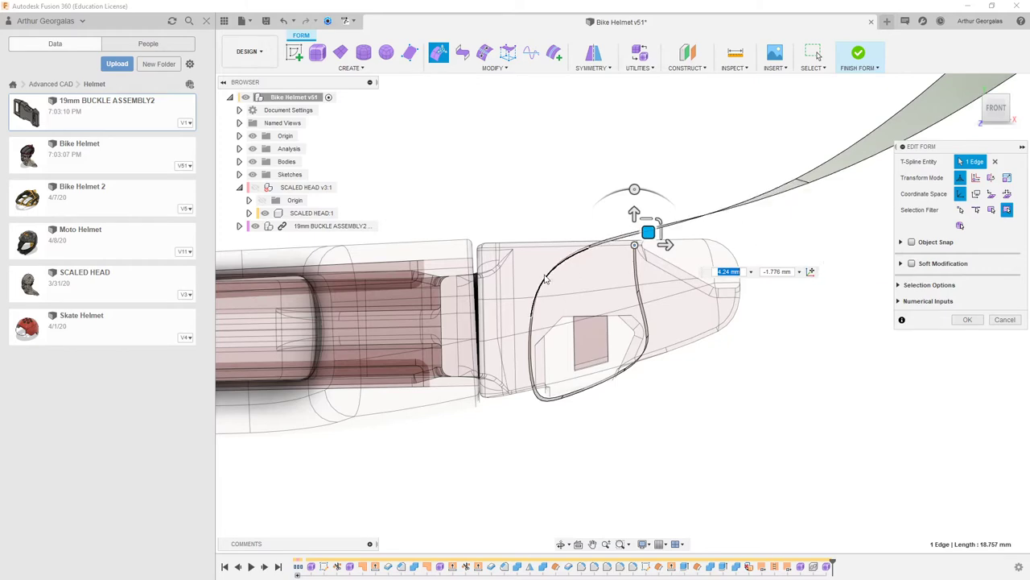
# Raise the strap's cross edge where it enters the buckle slot by about 2 mm.
pyautogui.scroll(3, 592, 248)
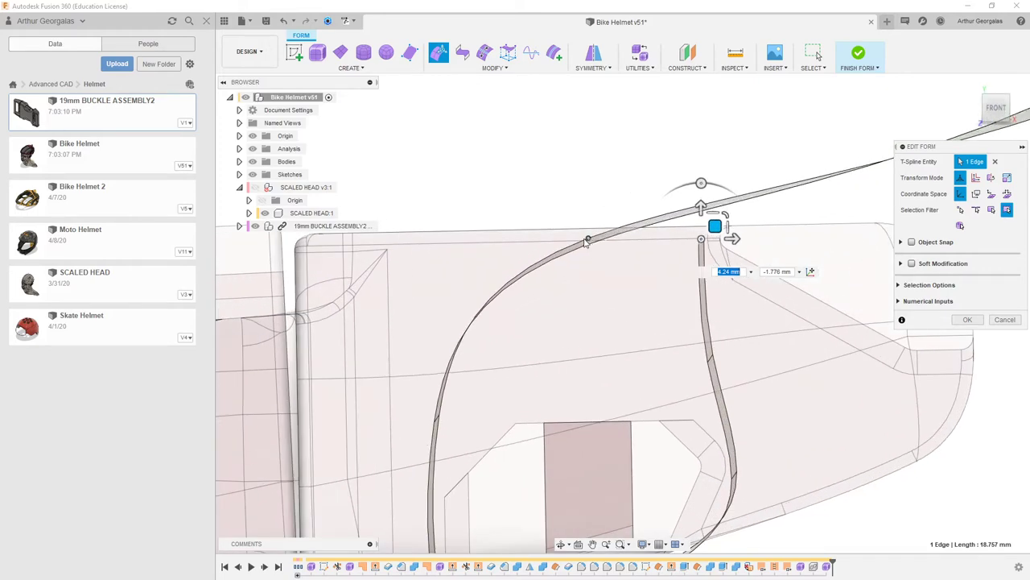
pyautogui.scroll(2, 589, 243)
pyautogui.click(588, 243)
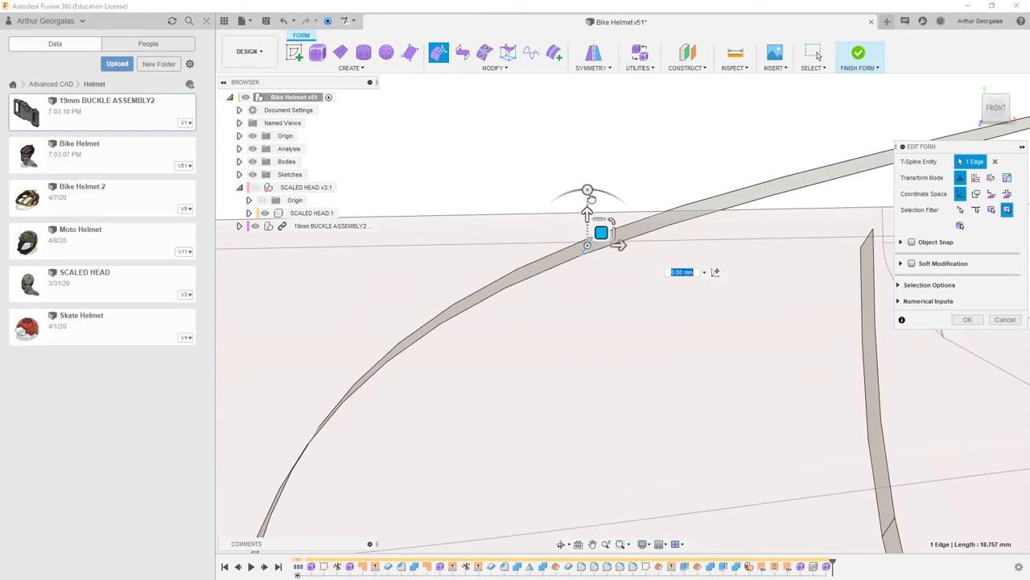
pyautogui.moveTo(595, 166); pyautogui.dragTo(590, 91)
pyautogui.scroll(-5, 550, 223)
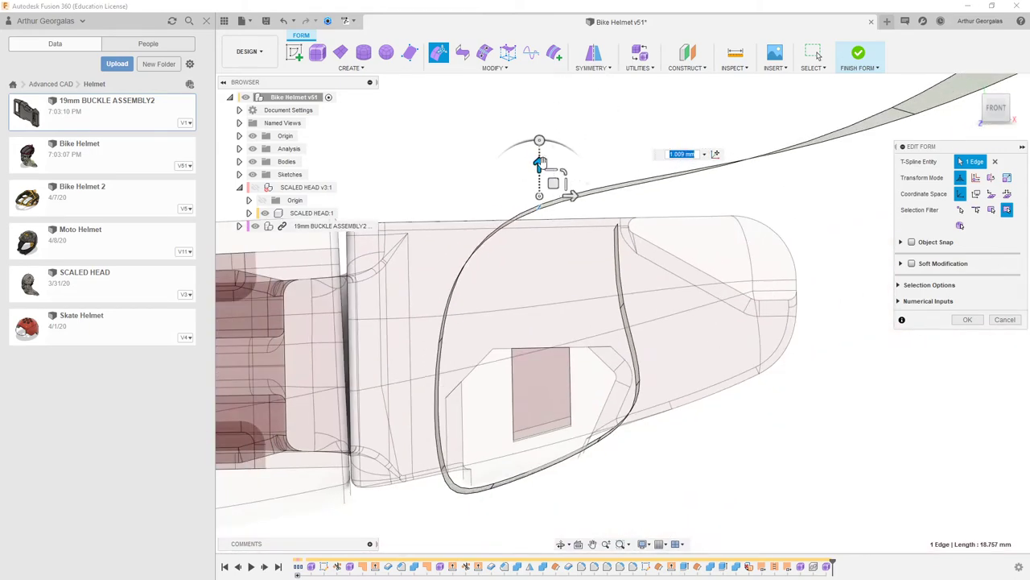
pyautogui.moveTo(539, 163); pyautogui.dragTo(539, 131)
pyautogui.scroll(5, 618, 231)
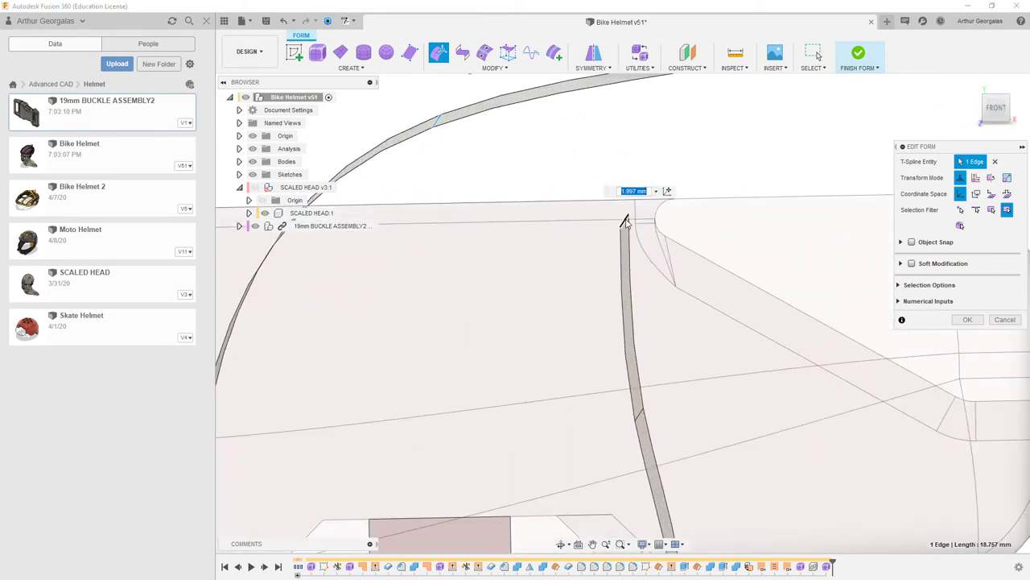
# Extend the loop's free end edge outward over the buckle's end and down into a loose tail, and apply the form edit.
pyautogui.click(625, 219)
pyautogui.moveTo(638, 207); pyautogui.dragTo(869, 142)
pyautogui.scroll(-5, 533, 199)
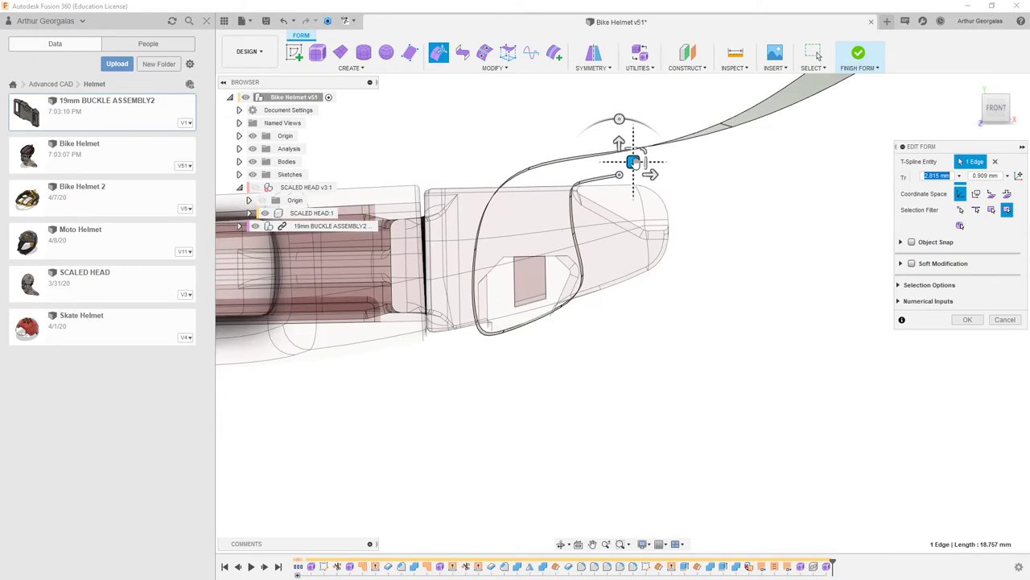
pyautogui.moveTo(635, 163); pyautogui.dragTo(876, 340)
pyautogui.scroll(-5, 681, 288)
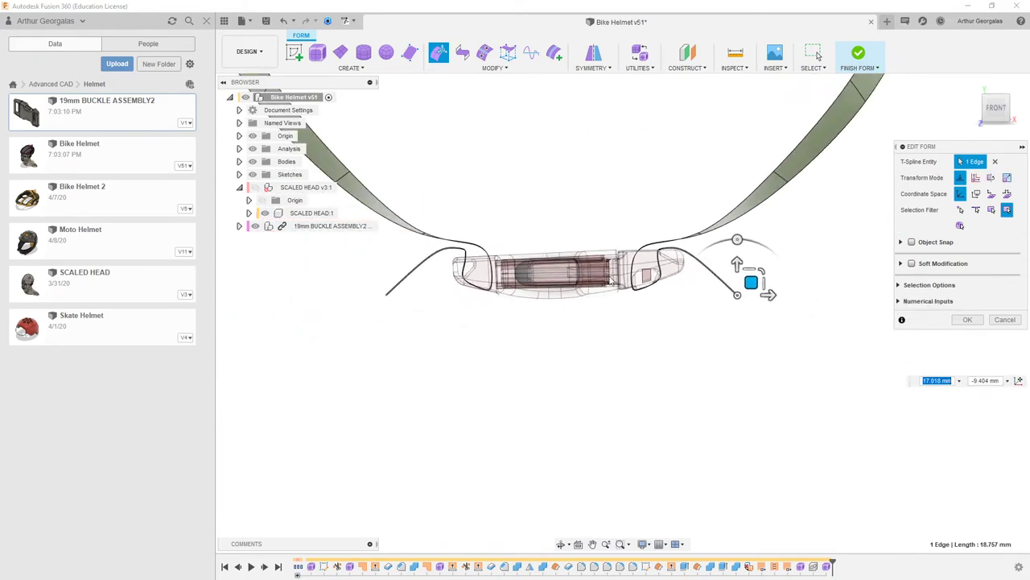
pyautogui.click(968, 319)
# Clear the symmetry between the two strap halves and check them as independent sides.
pyautogui.scroll(-5, 701, 329)
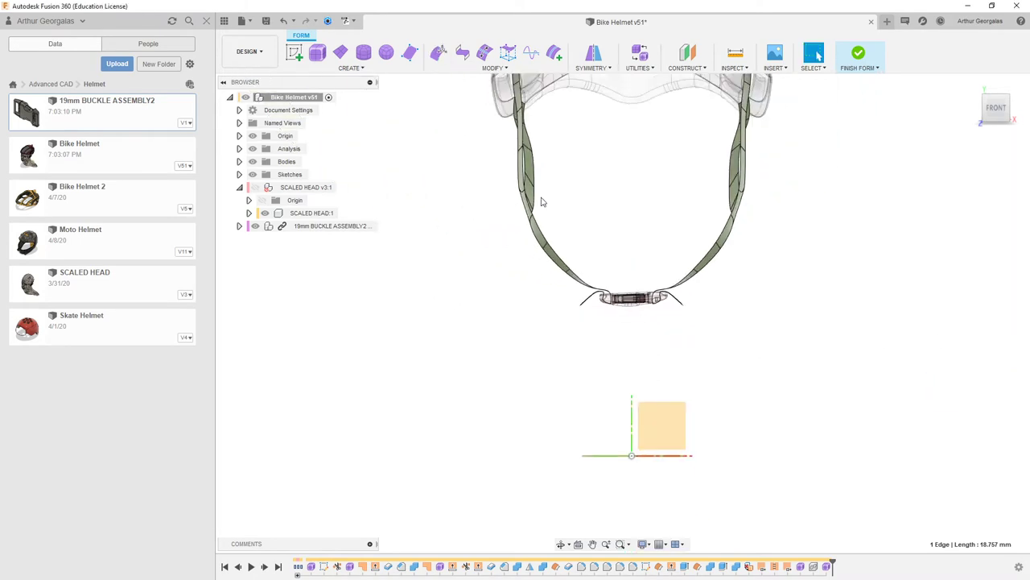
pyautogui.scroll(5, 632, 182)
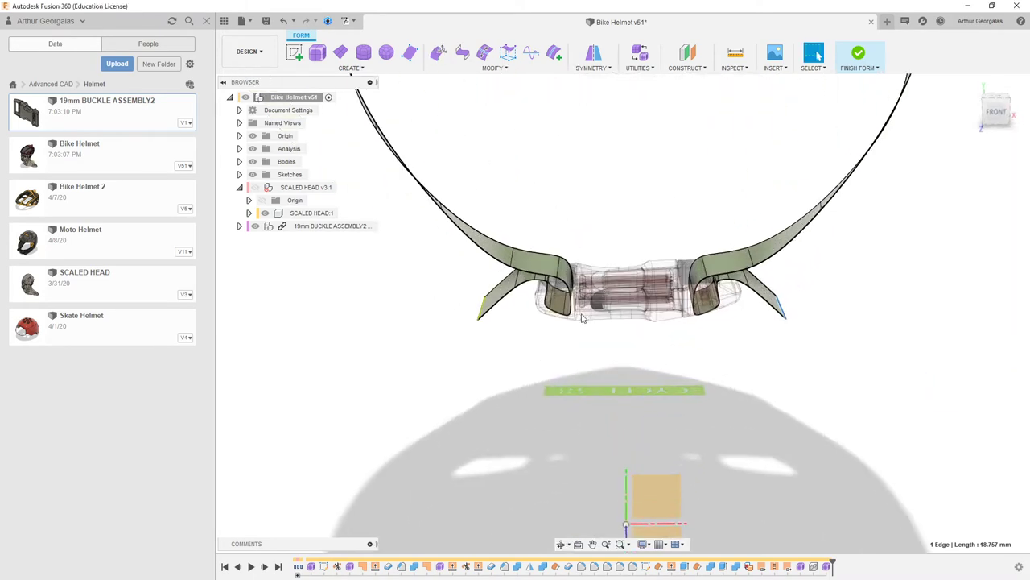
pyautogui.scroll(3, 575, 300)
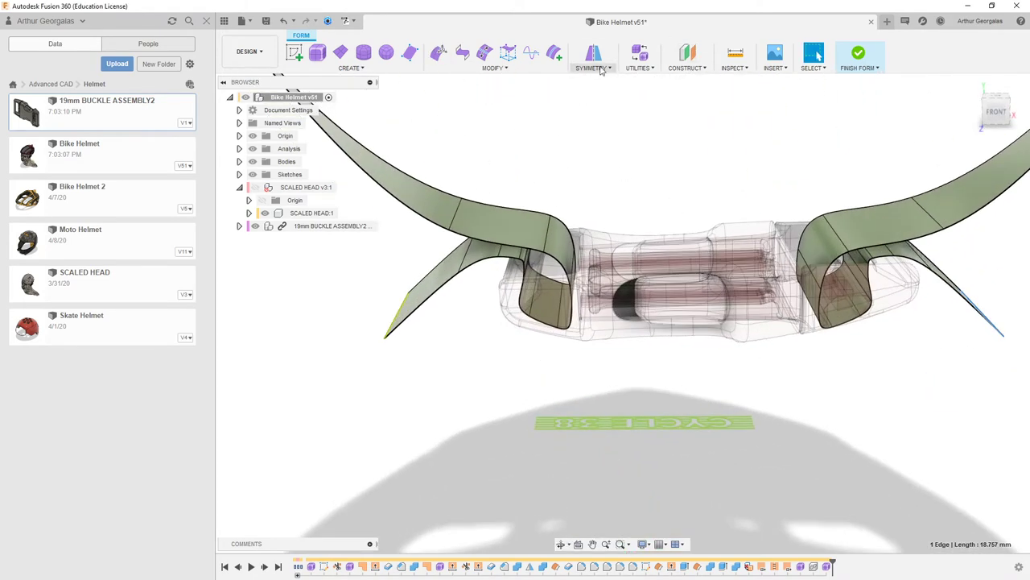
pyautogui.click(600, 70)
pyautogui.click(604, 133)
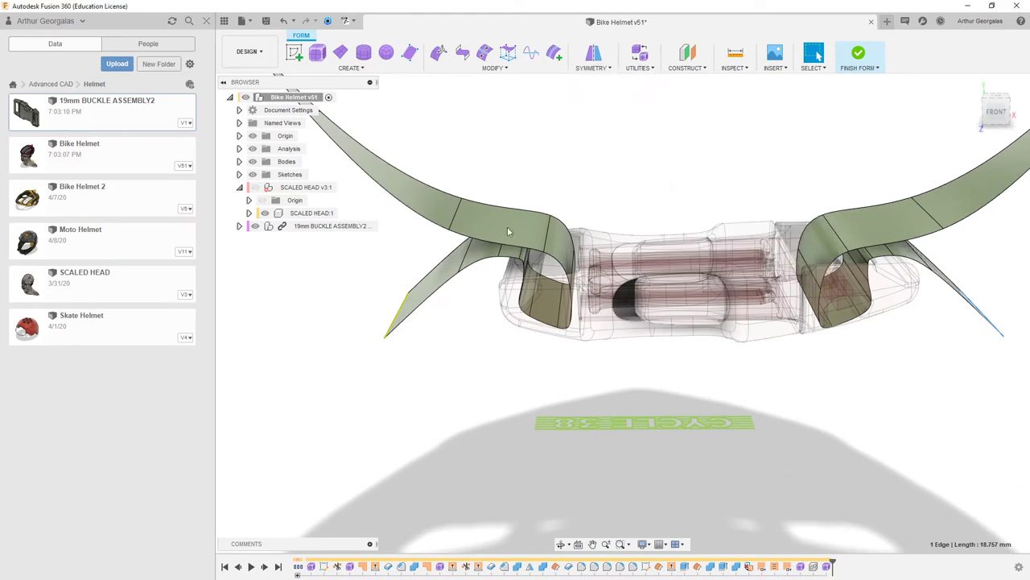
pyautogui.click(504, 226)
pyautogui.scroll(-8, 719, 161)
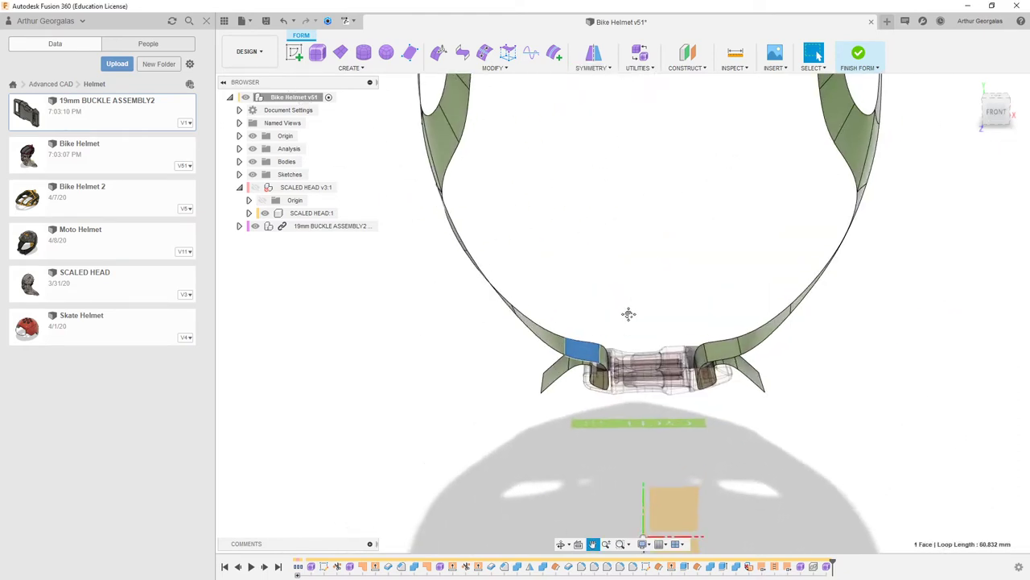
pyautogui.keyDown('shift'); pyautogui.moveTo(629, 244); pyautogui.dragTo(601, 208, button='middle'); pyautogui.keyUp('shift')
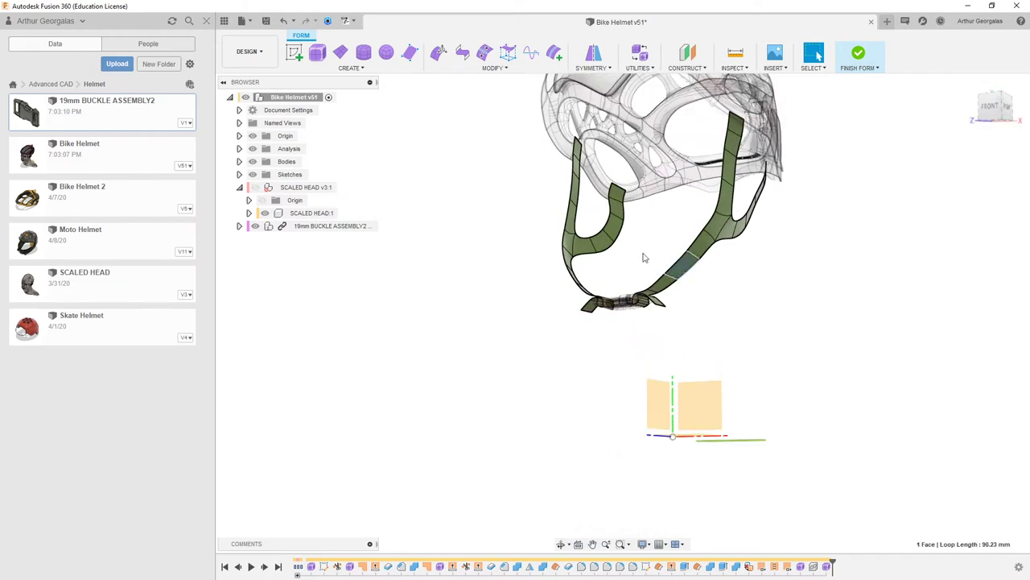
pyautogui.keyDown('shift'); pyautogui.moveTo(644, 257); pyautogui.dragTo(722, 238, button='middle'); pyautogui.keyUp('shift')
pyautogui.scroll(5, 607, 281)
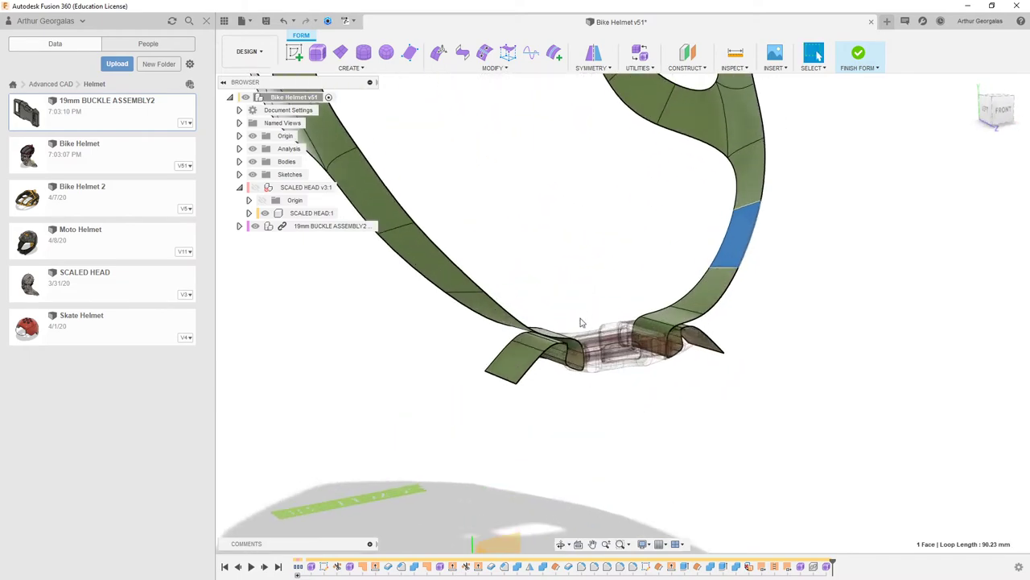
# Delete the wrapped loop and tail faces from the front-view left strap, ending it just short of the buckle.
pyautogui.scroll(5, 582, 326)
pyautogui.click(1003, 111)
pyautogui.keyDown('shift'); pyautogui.moveTo(642, 404); pyautogui.dragTo(575, 424, button='middle'); pyautogui.keyUp('shift')
pyautogui.scroll(-2, 665, 381)
pyautogui.moveTo(676, 281); pyautogui.dragTo(574, 474)
pyautogui.click(576, 472)
pyautogui.keyDown('shift'); pyautogui.moveTo(545, 413); pyautogui.dragTo(571, 426, button='middle'); pyautogui.keyUp('shift')
pyautogui.keyDown('shift'); pyautogui.moveTo(488, 375); pyautogui.dragTo(517, 340, button='middle'); pyautogui.keyUp('shift')
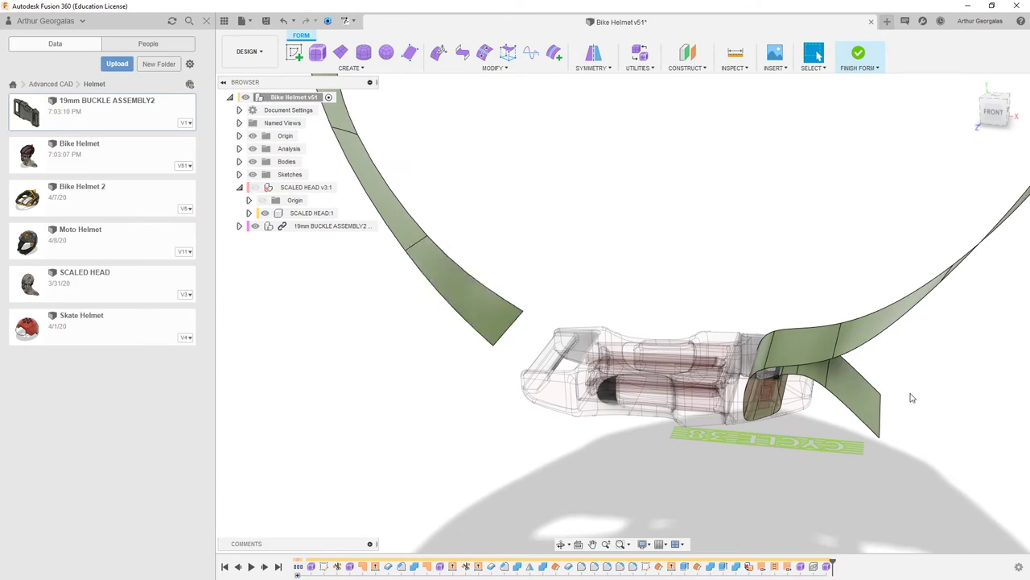
# Extend the right strap's loose tail with one more section running outward and downward from the buckle.
pyautogui.rightClick(881, 416)
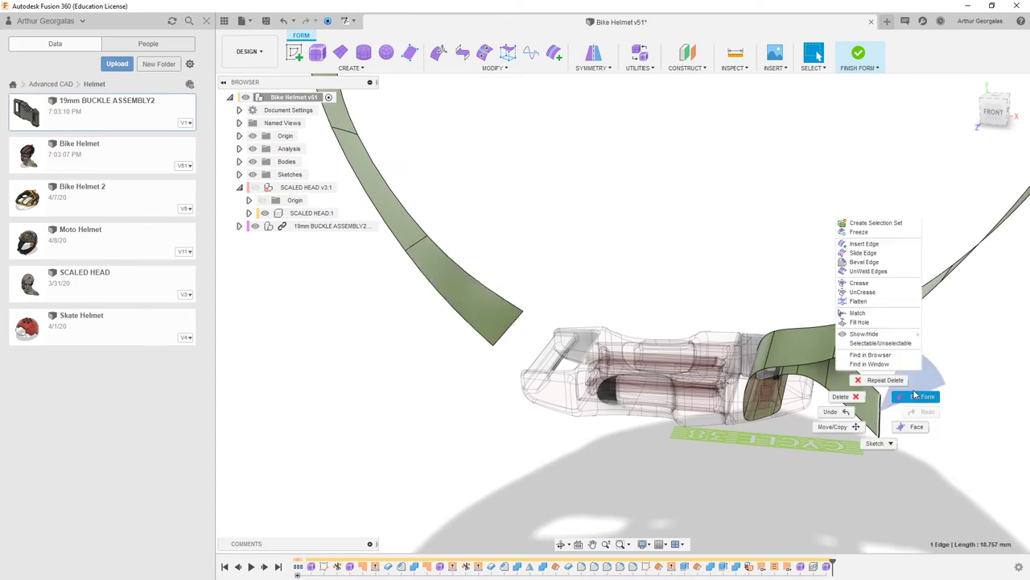
pyautogui.click(917, 395)
pyautogui.moveTo(896, 383); pyautogui.dragTo(937, 420)
pyautogui.click(794, 456)
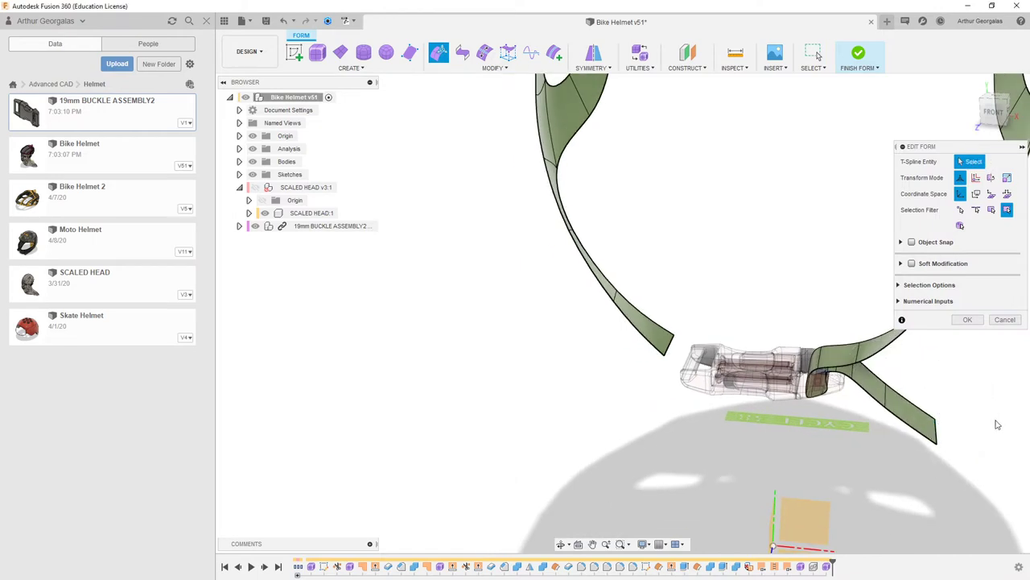
# Extend the left strap's end edge around the buckle's left bar in a short closed loop, and check its fit from the side.
pyautogui.scroll(5, 698, 348)
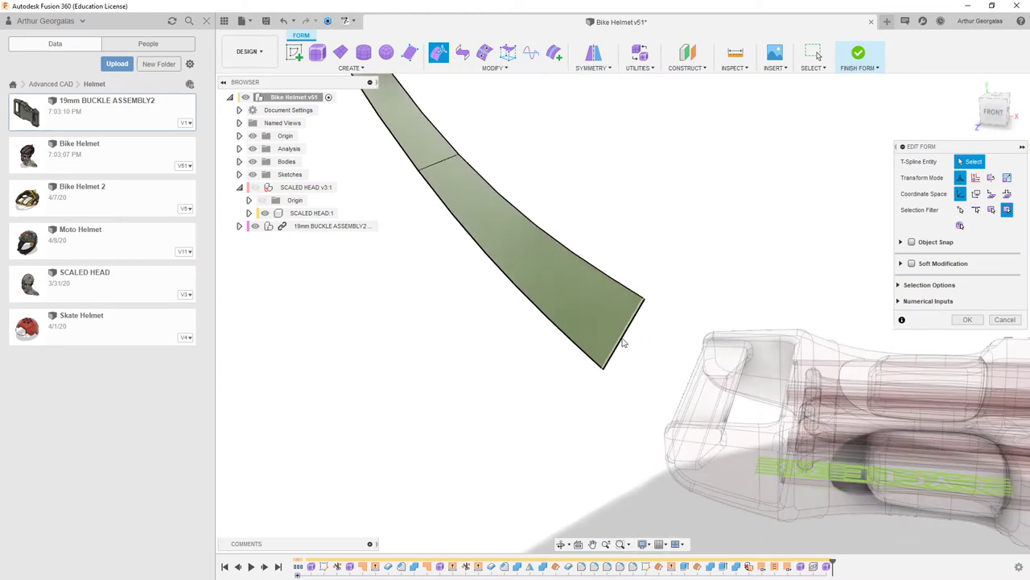
pyautogui.click(621, 346)
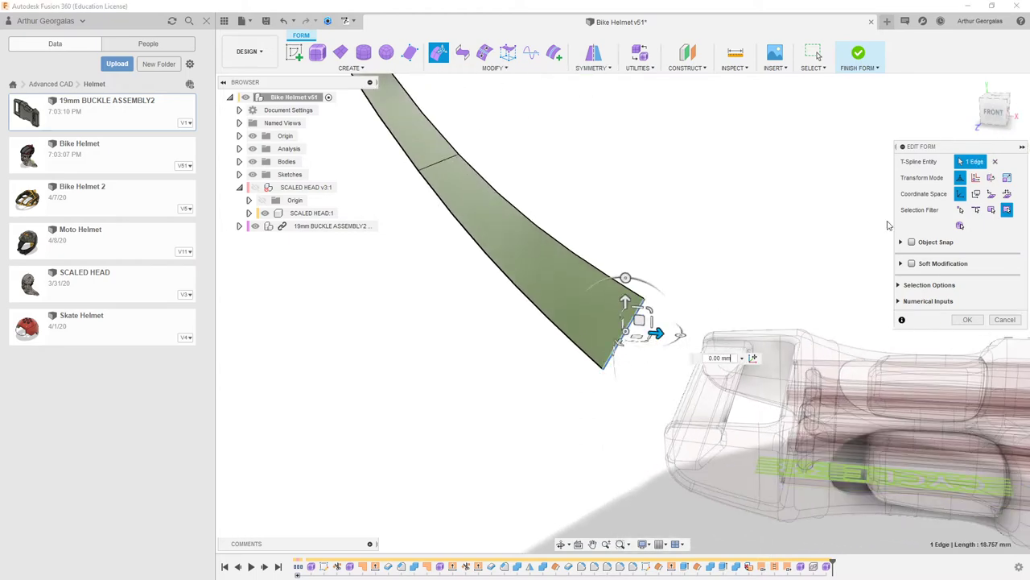
pyautogui.click(995, 111)
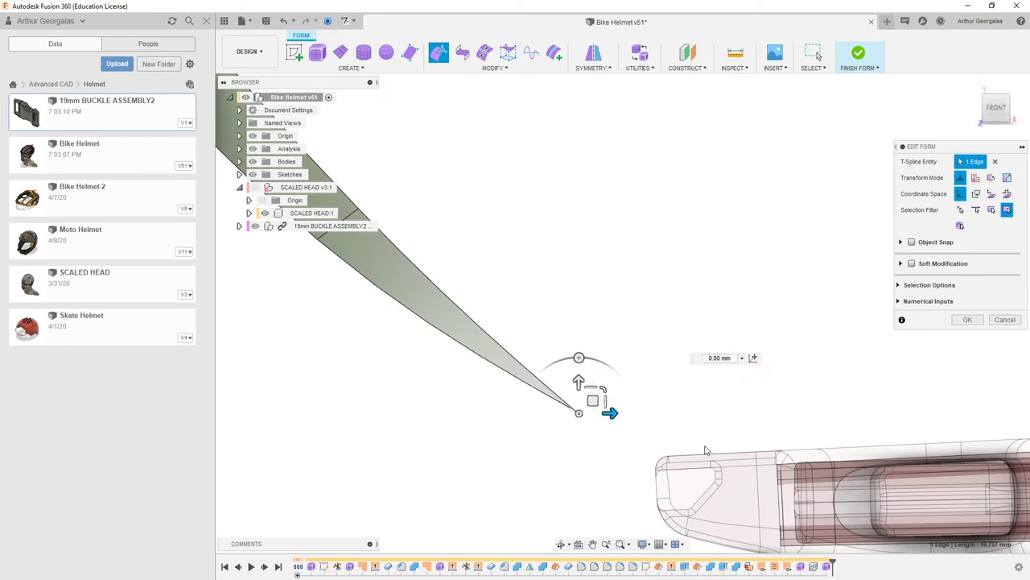
pyautogui.moveTo(596, 400); pyautogui.dragTo(563, 408)
pyautogui.scroll(-3, 566, 401)
pyautogui.keyDown('shift'); pyautogui.moveTo(665, 415); pyautogui.dragTo(745, 441, button='middle'); pyautogui.keyUp('shift')
pyautogui.scroll(5, 607, 186)
pyautogui.scroll(-5, 668, 284)
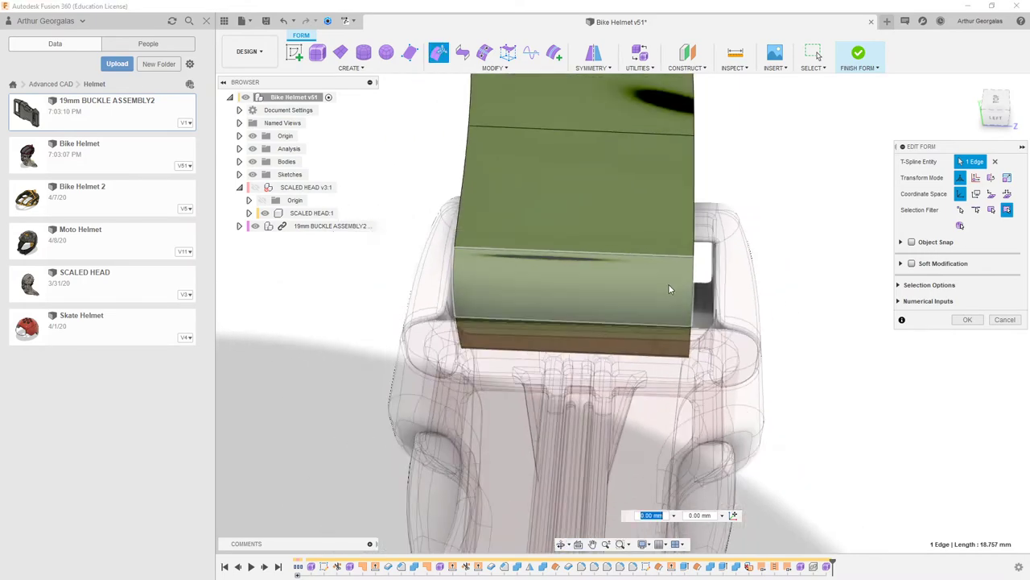
pyautogui.scroll(-2, 719, 316)
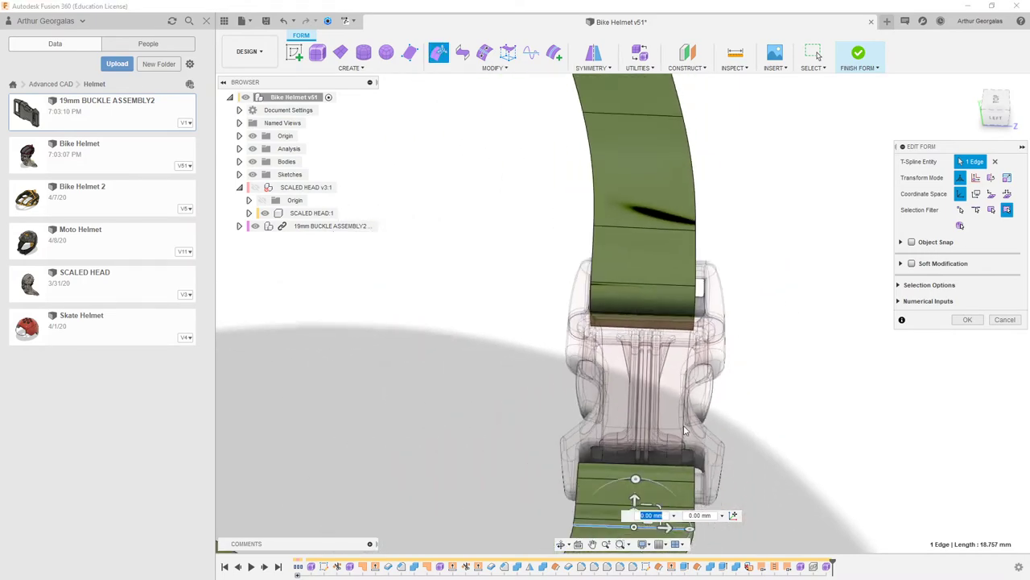
pyautogui.keyDown('shift'); pyautogui.moveTo(621, 292); pyautogui.dragTo(556, 223, button='middle'); pyautogui.keyUp('shift')
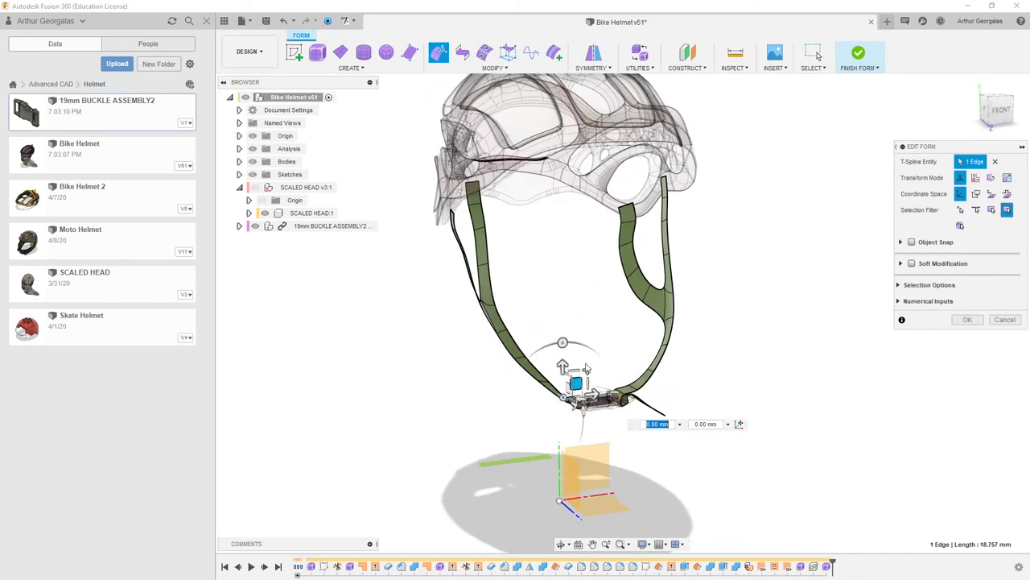
# Apply the strap's form edit and finish the form.
pyautogui.scroll(6, 595, 403)
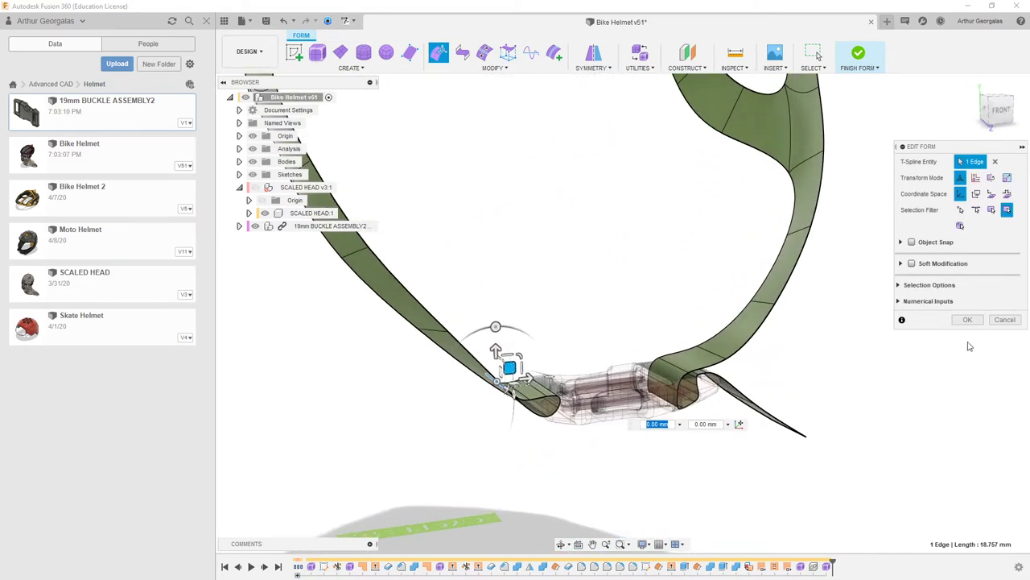
pyautogui.click(969, 346)
pyautogui.click(971, 319)
pyautogui.scroll(-3, 897, 342)
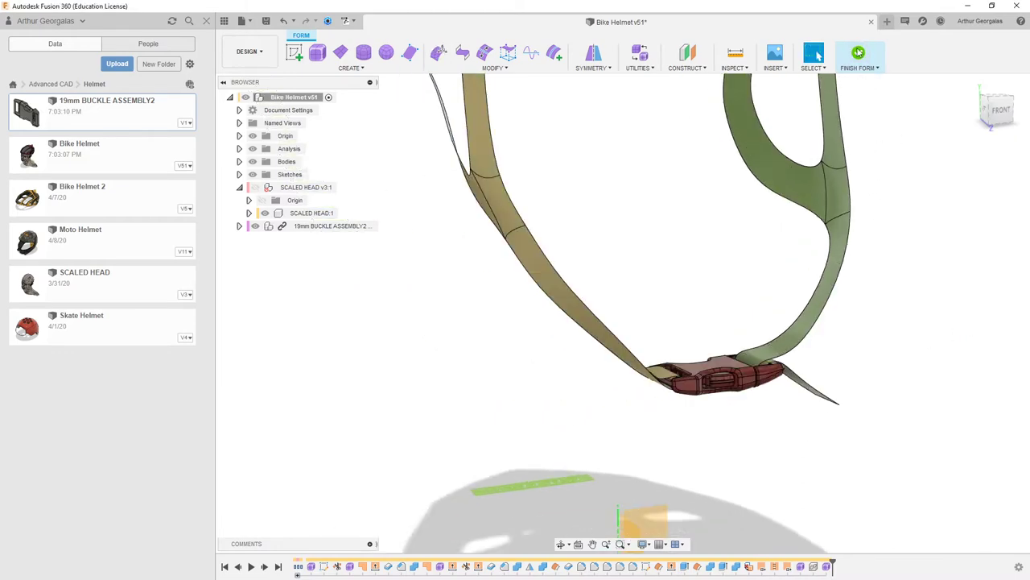
pyautogui.click(858, 54)
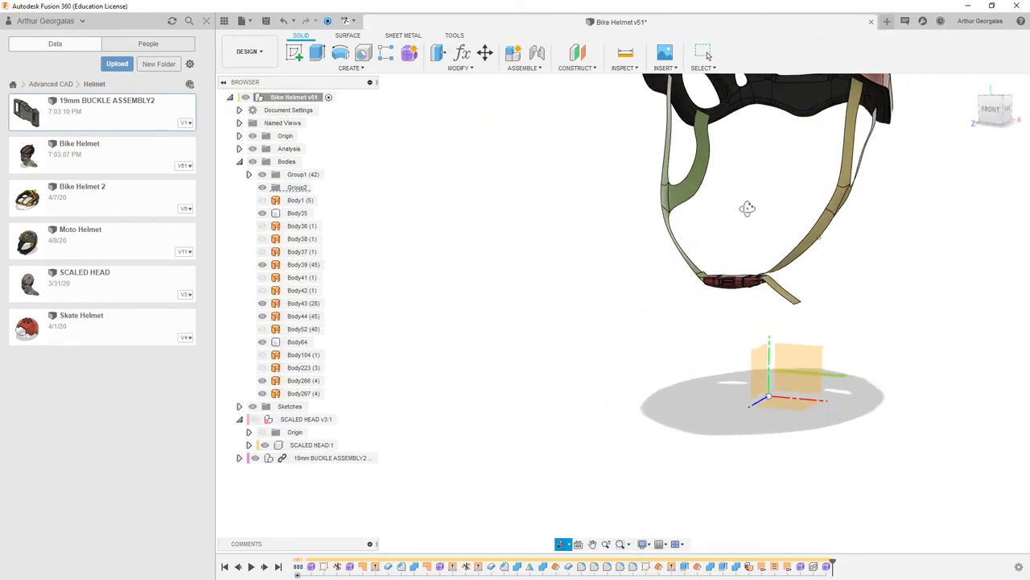
# Examine where the straps meet the inside of the helmet shell and how they wrap through the buckle.
pyautogui.scroll(10, 742, 252)
pyautogui.scroll(4, 676, 243)
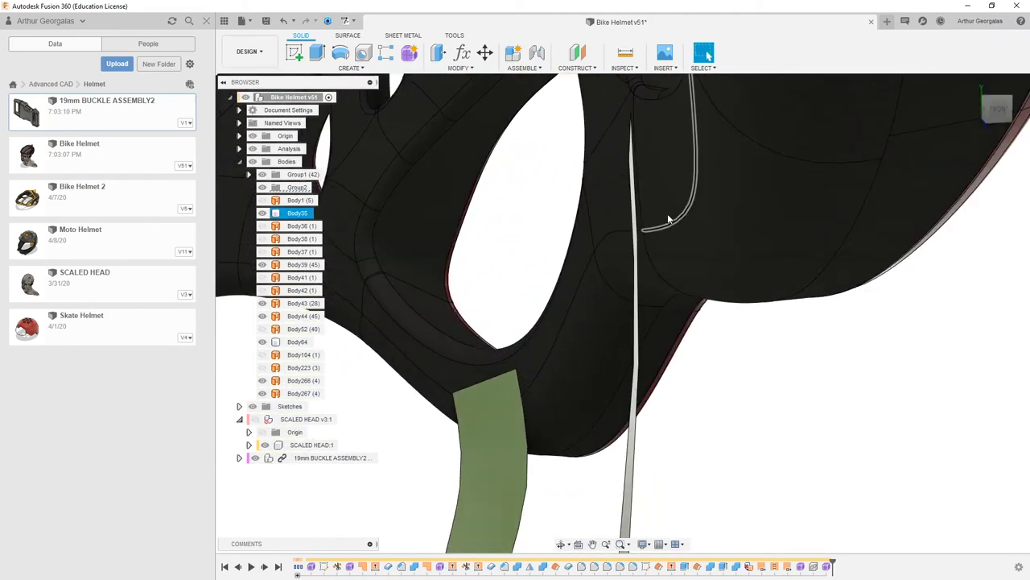
pyautogui.moveTo(667, 218)
pyautogui.keyDown('shift'); pyautogui.mouseDown(button='middle')
pyautogui.moveTo(632, 218)
pyautogui.moveTo(651, 216)
pyautogui.mouseUp(button='middle'); pyautogui.keyUp('shift')
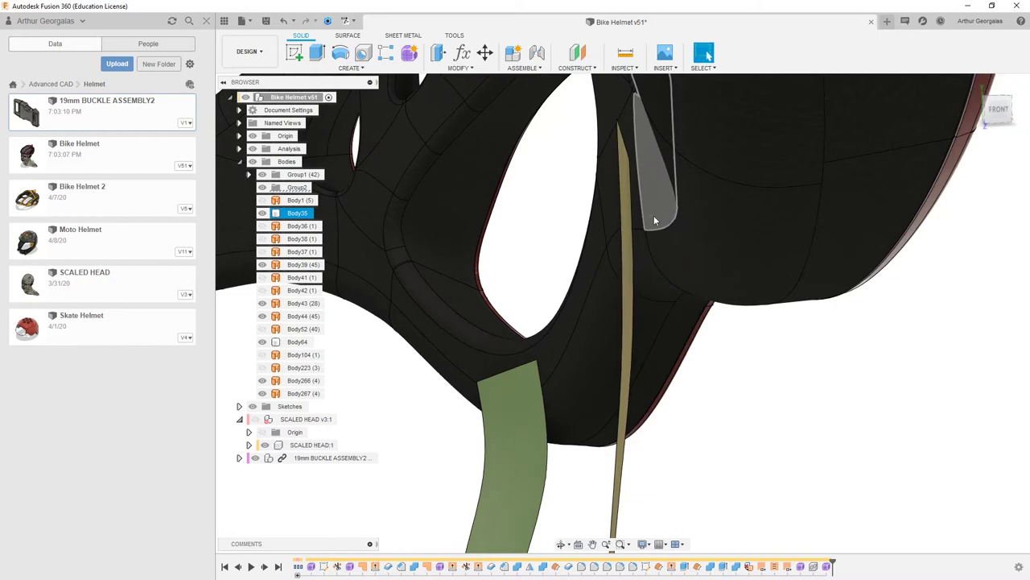
pyautogui.scroll(-12, 644, 225)
pyautogui.scroll(-5, 616, 419)
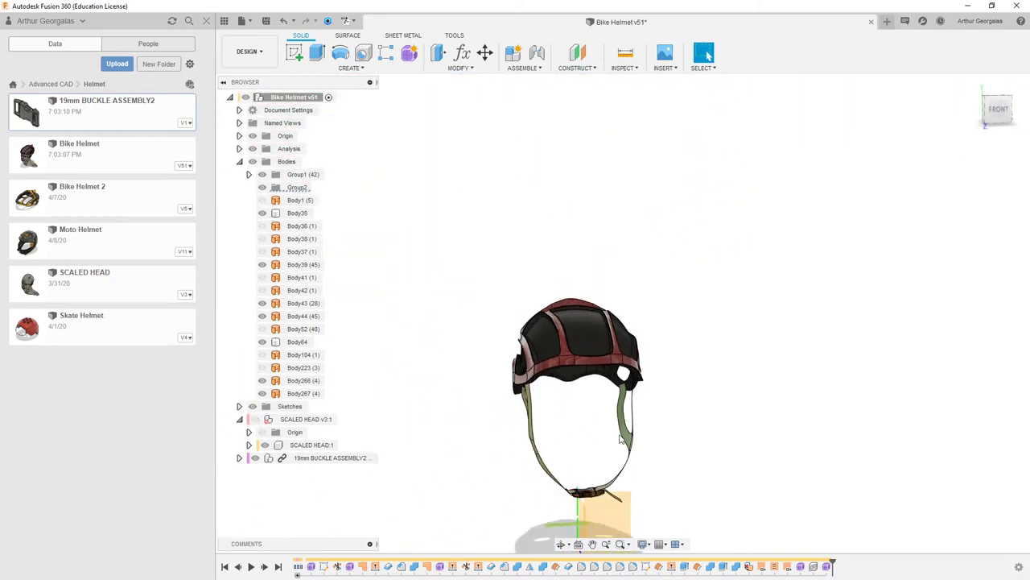
pyautogui.scroll(10, 552, 388)
pyautogui.keyDown('shift'); pyautogui.moveTo(554, 389); pyautogui.dragTo(520, 409, button='middle'); pyautogui.keyUp('shift')
pyautogui.scroll(5, 562, 422)
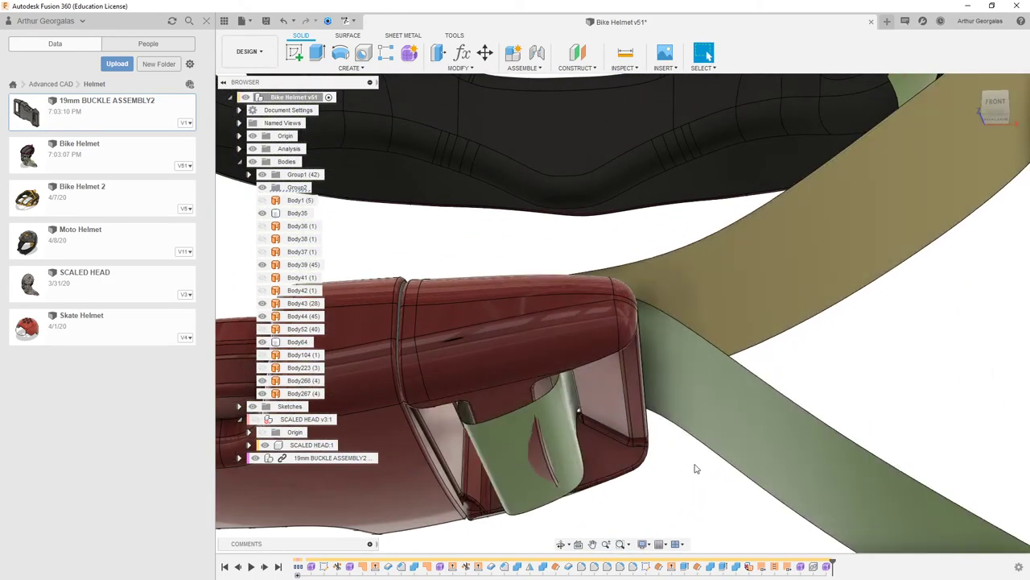
pyautogui.scroll(-2, 526, 275)
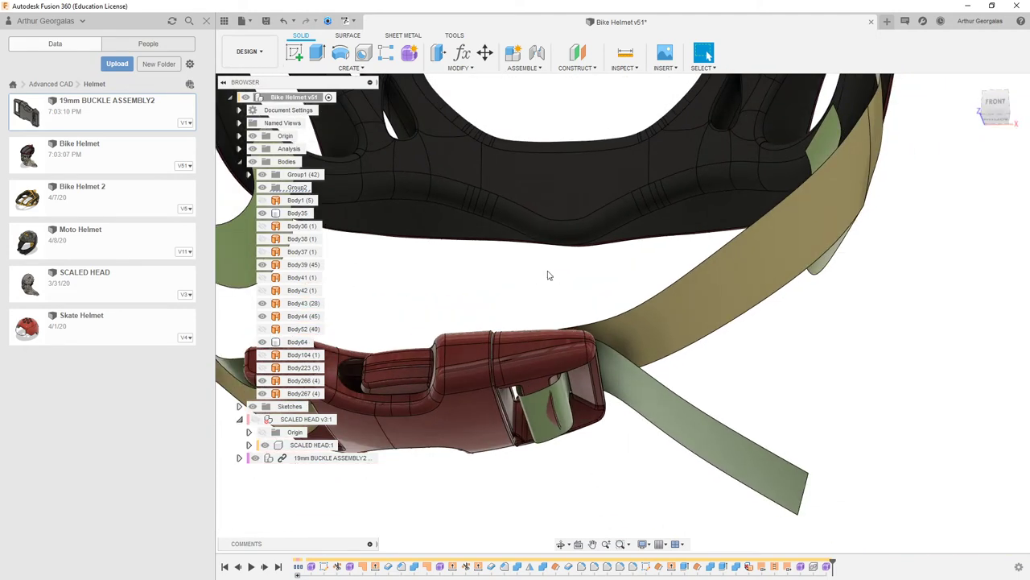
# Save the helmet design with the version description "User Saved".
pyautogui.hotkey('ctrl', 's')
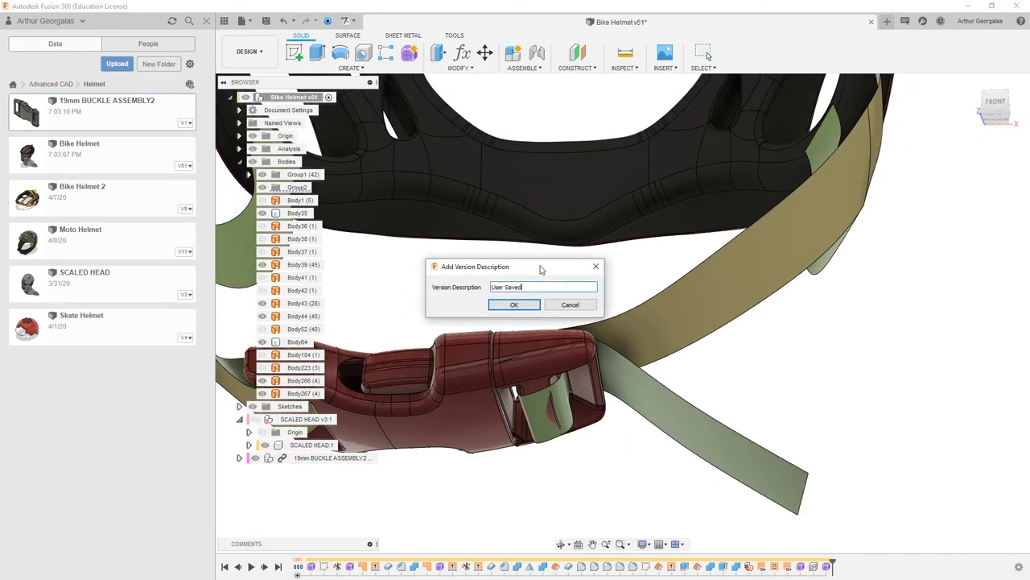
pyautogui.click(516, 303)
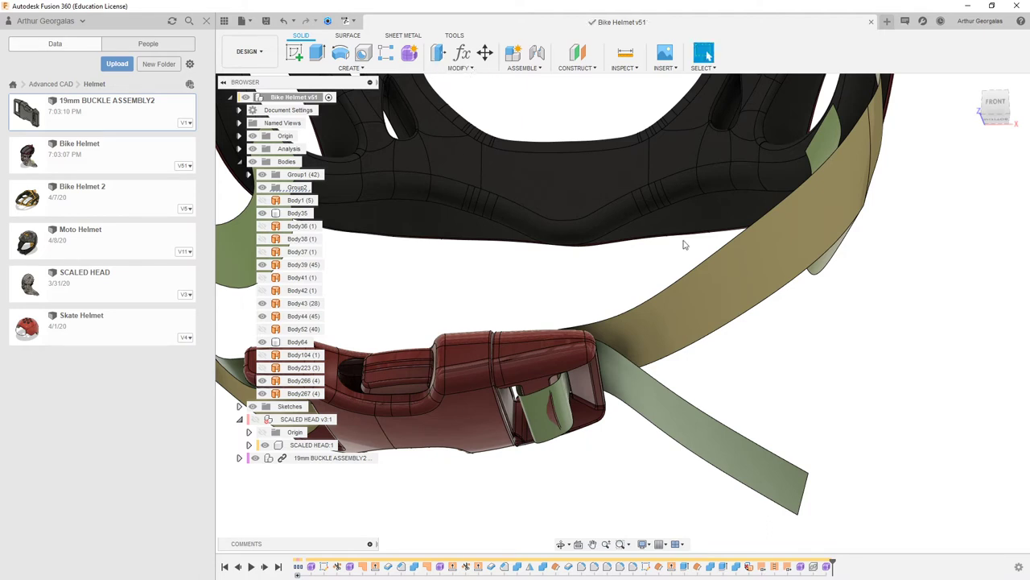
# Try to thicken both strap surfaces together by 1 mm on one side, and clear the face selection.
pyautogui.click(385, 68)
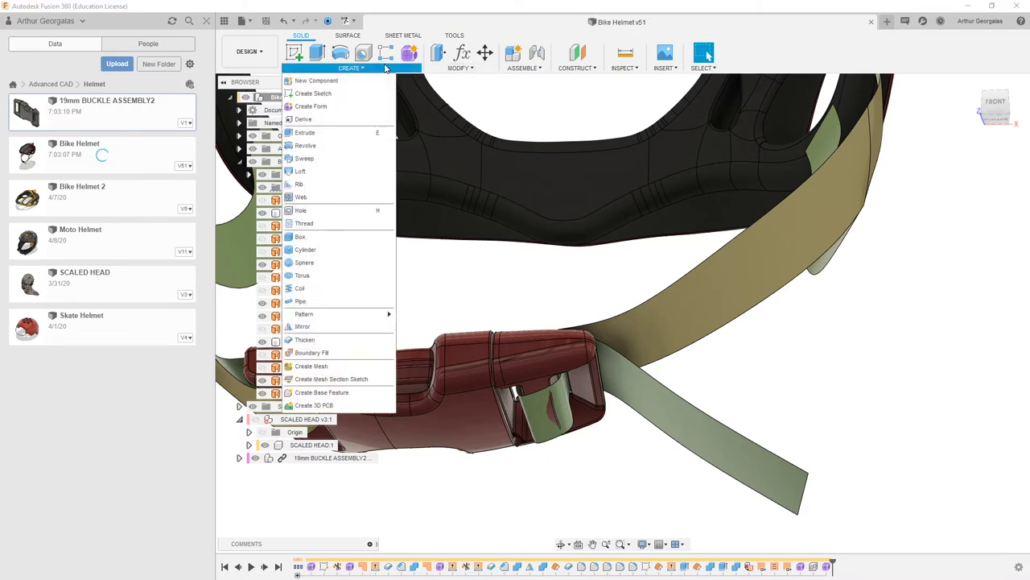
pyautogui.click(310, 340)
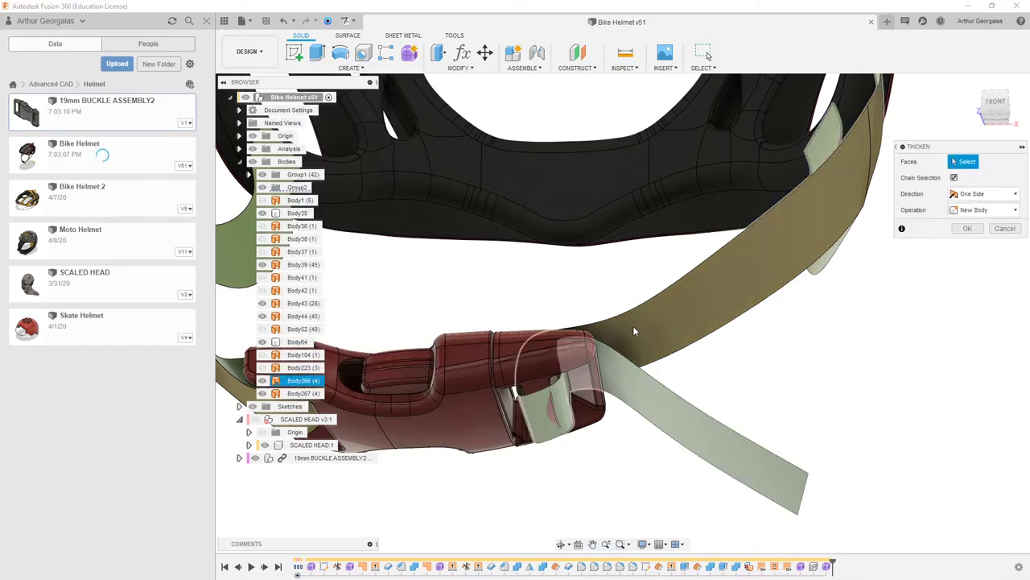
pyautogui.click(634, 332)
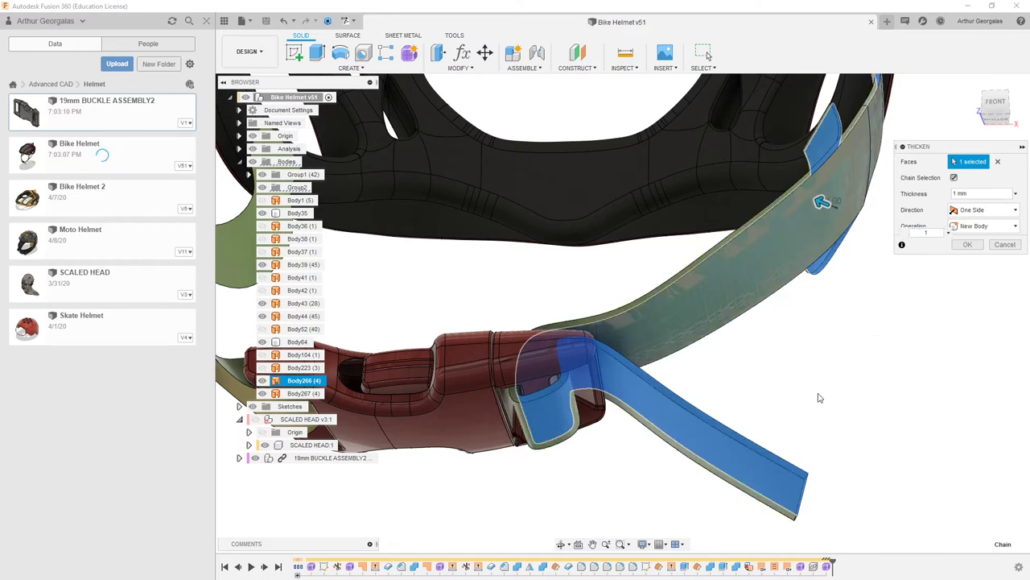
pyautogui.moveTo(818, 397)
pyautogui.keyDown('shift'); pyautogui.mouseDown(button='middle')
pyautogui.moveTo(802, 411)
pyautogui.moveTo(824, 427)
pyautogui.moveTo(821, 405)
pyautogui.mouseUp(button='middle'); pyautogui.keyUp('shift')
pyautogui.scroll(-6, 776, 427)
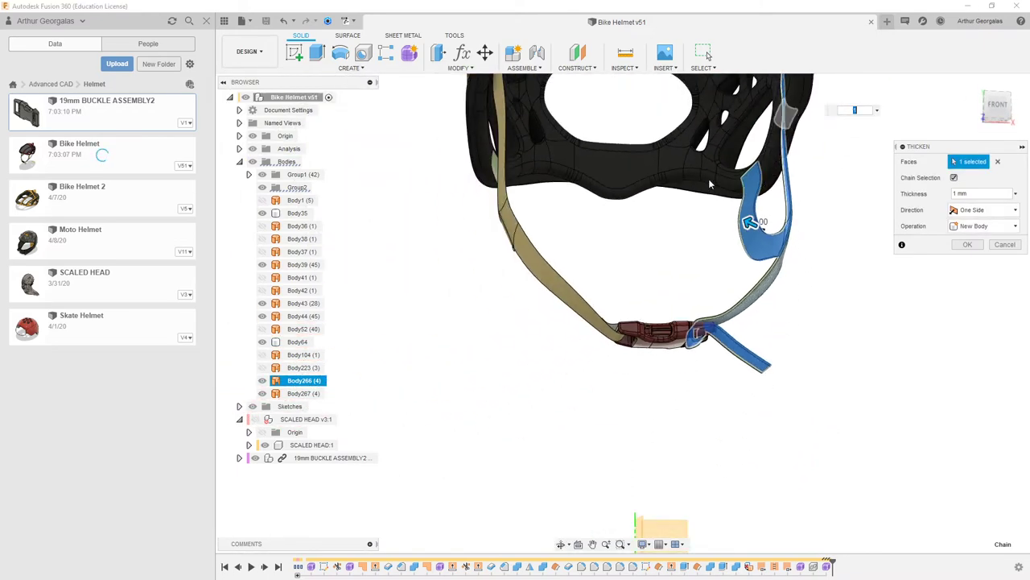
pyautogui.click(524, 269)
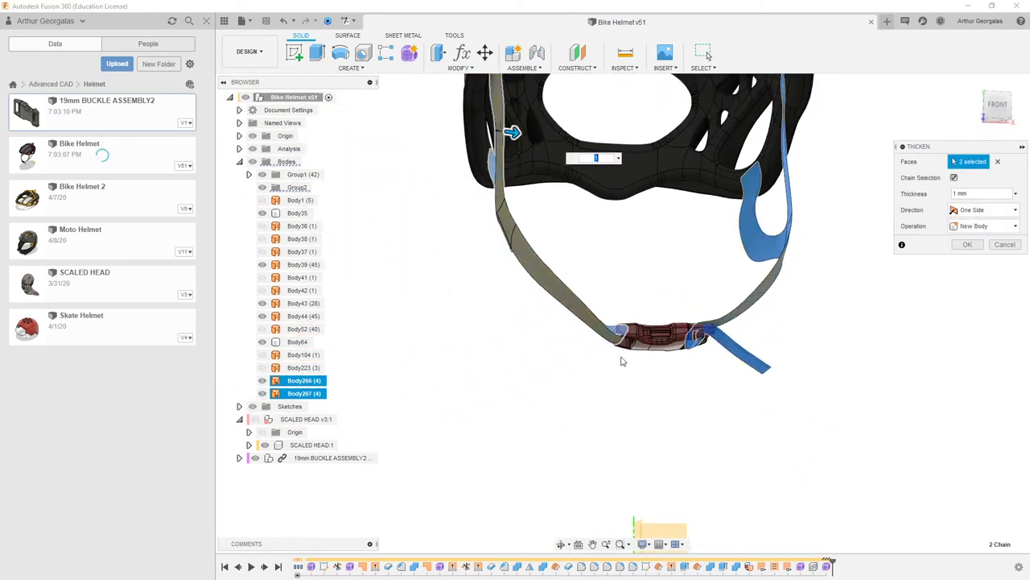
pyautogui.scroll(5, 620, 361)
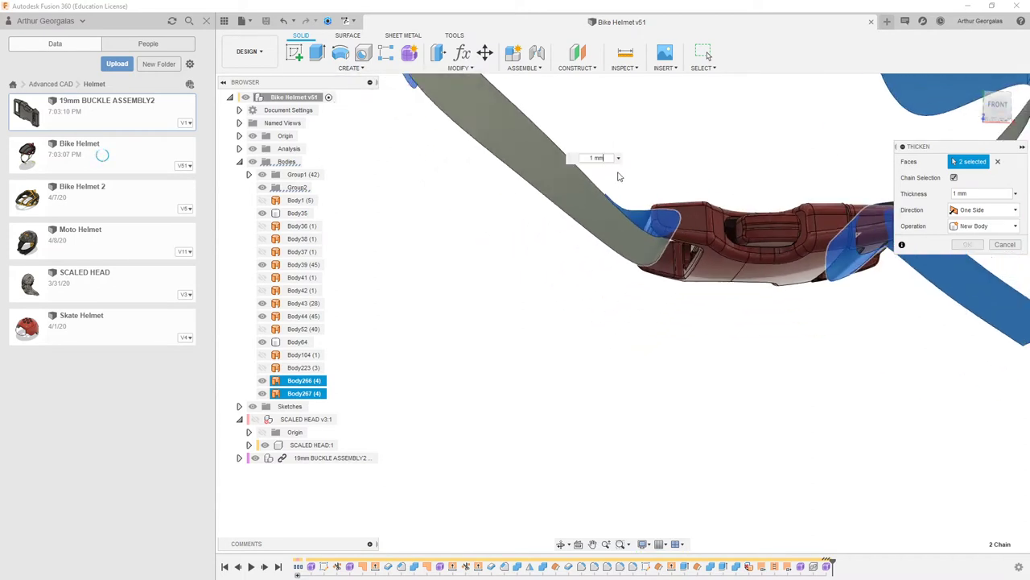
pyautogui.keyDown('shift'); pyautogui.moveTo(805, 166); pyautogui.dragTo(767, 180, button='middle'); pyautogui.keyUp('shift')
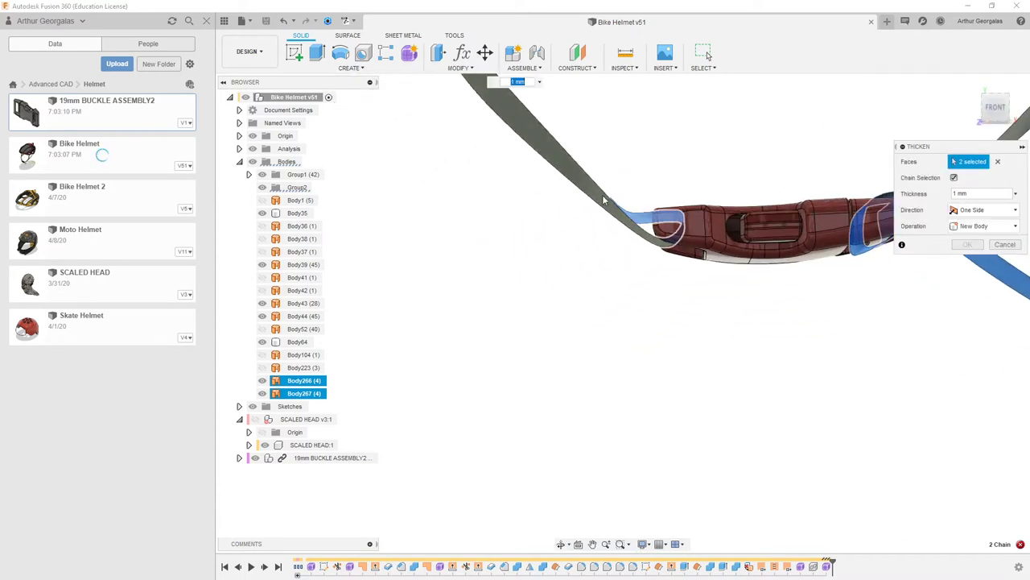
pyautogui.click(640, 223)
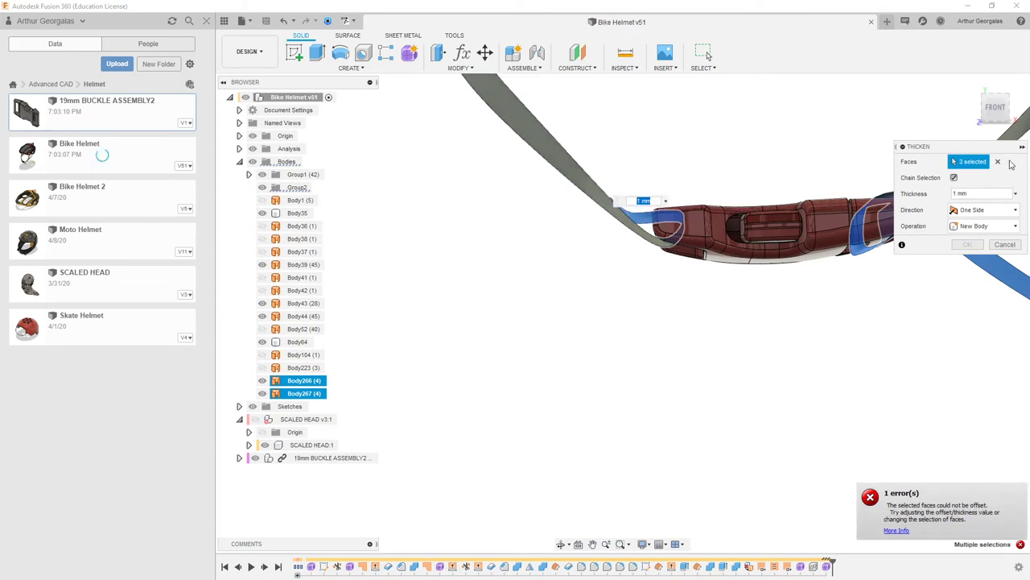
pyautogui.click(999, 161)
# Thicken only the right strap surface, the one with the loose tail, by 1 mm on one side as a new body.
pyautogui.moveTo(730, 139); pyautogui.dragTo(610, 183, button='middle')
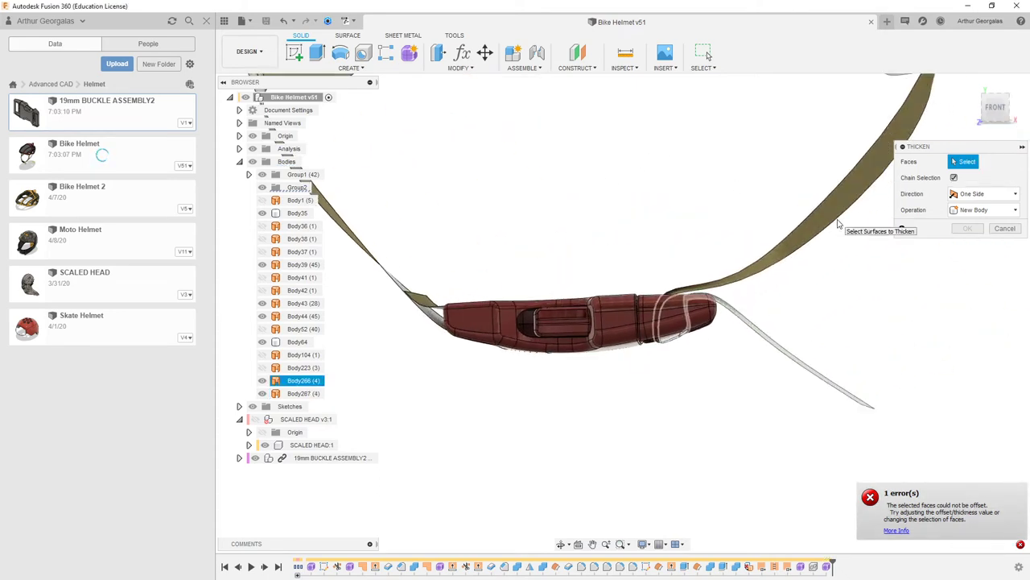
pyautogui.click(838, 220)
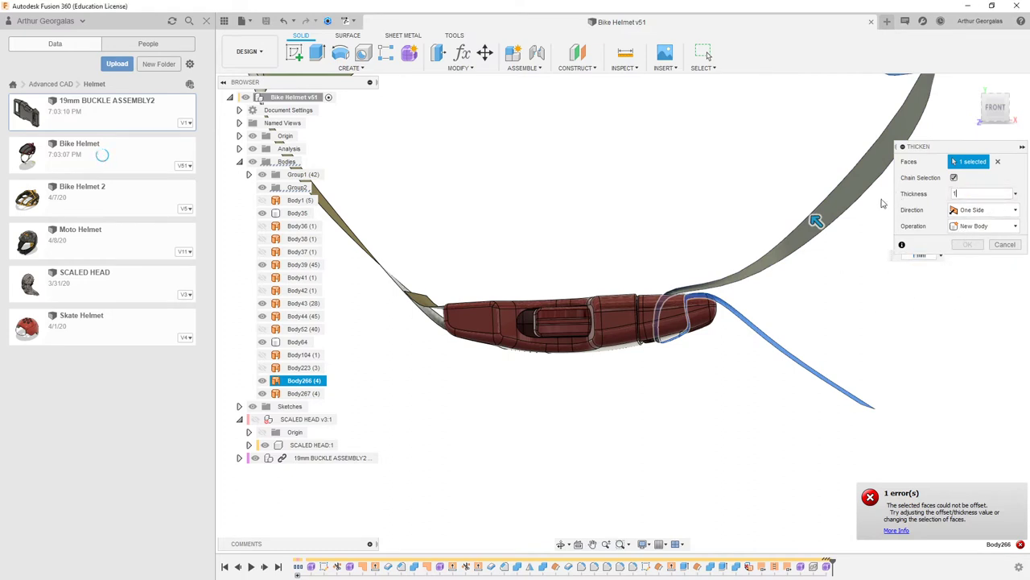
pyautogui.press('Return')
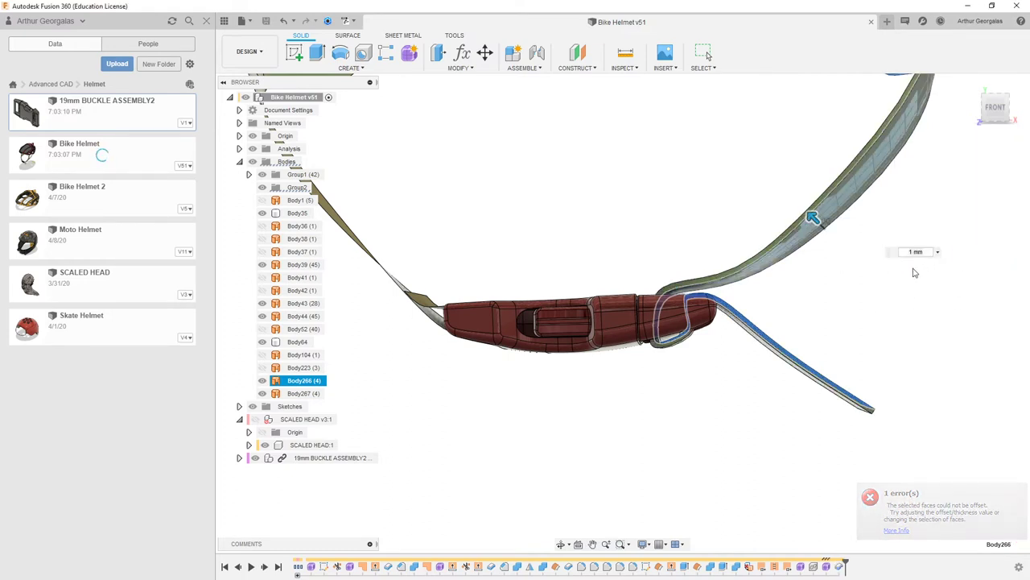
pyautogui.keyDown('shift'); pyautogui.moveTo(877, 290); pyautogui.dragTo(901, 268, button='middle'); pyautogui.keyUp('shift')
pyautogui.click(604, 159)
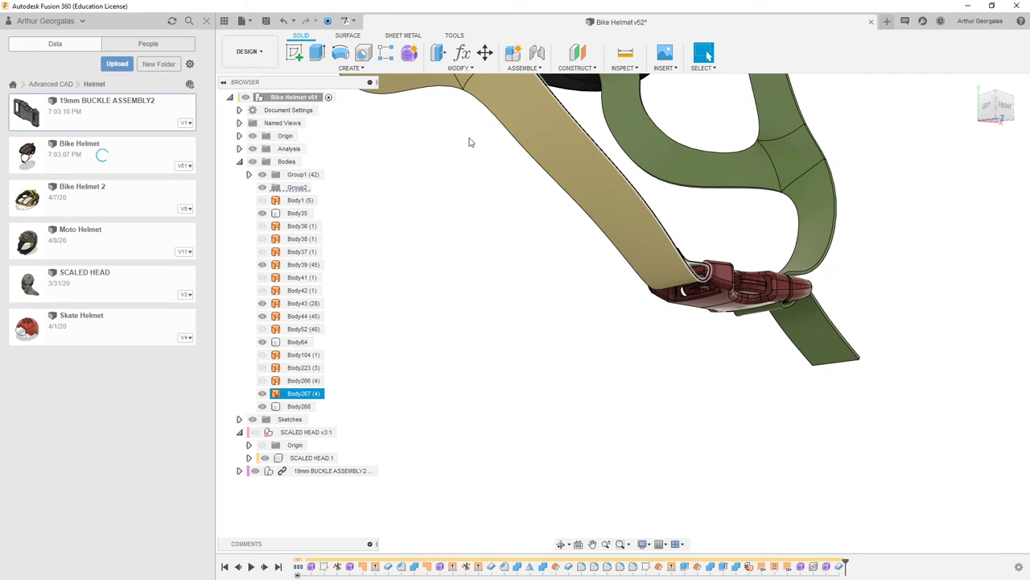
pyautogui.press('a')
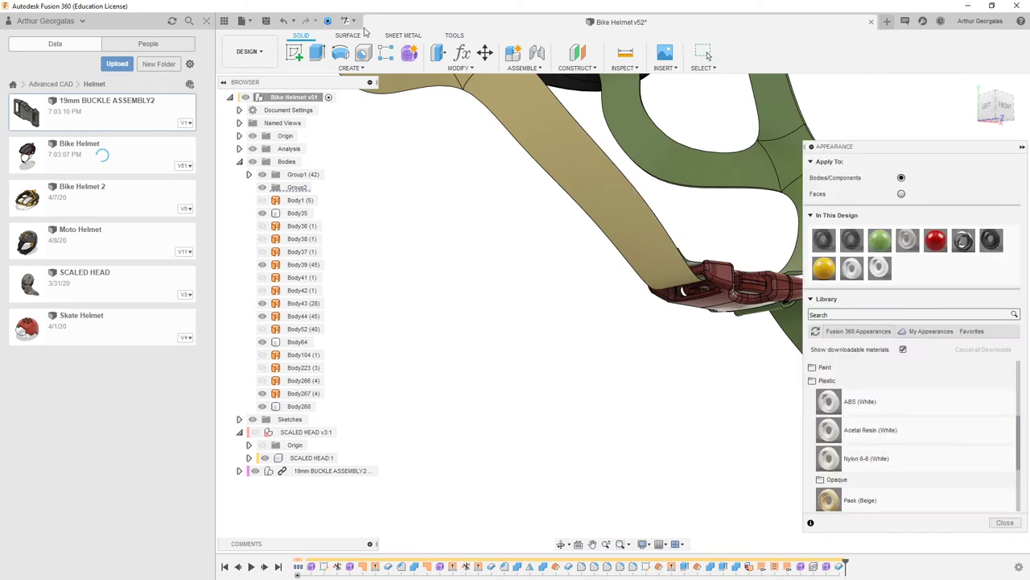
pyautogui.click(1006, 523)
# Thicken the left strap surface by -1 mm on one side as a new body, checking its loop around the buckle bar.
pyautogui.click(354, 69)
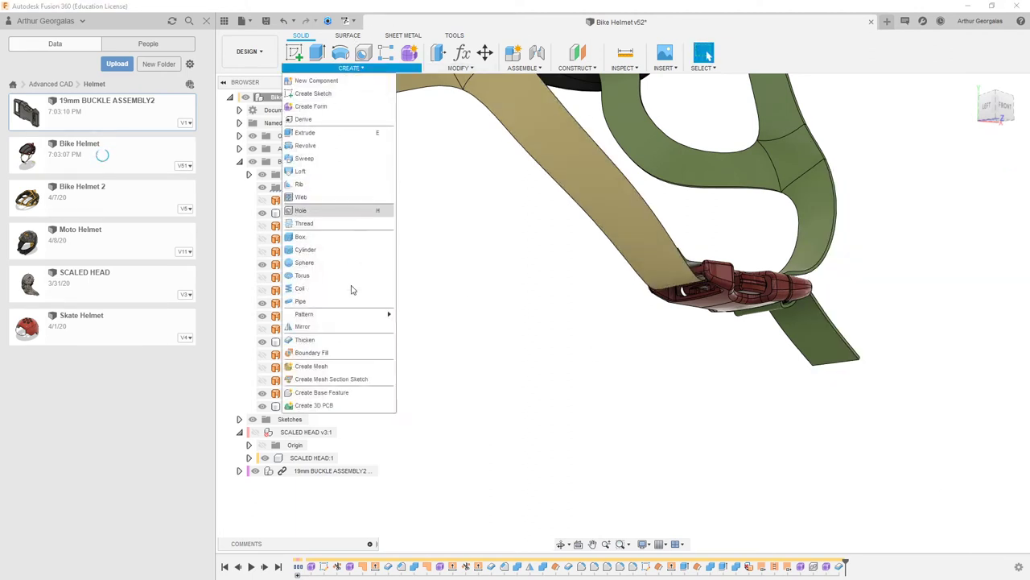
pyautogui.click(330, 340)
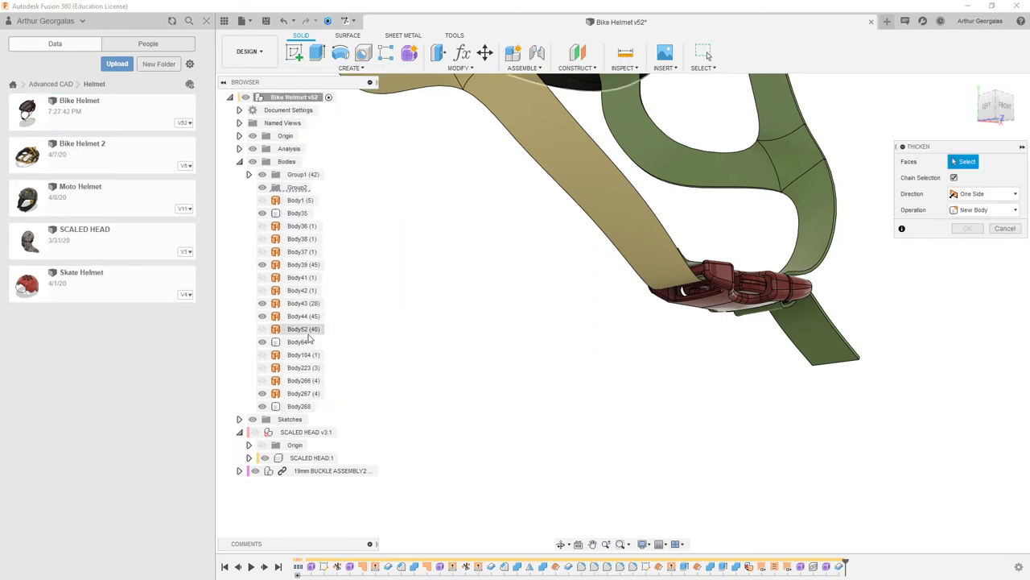
pyautogui.click(652, 227)
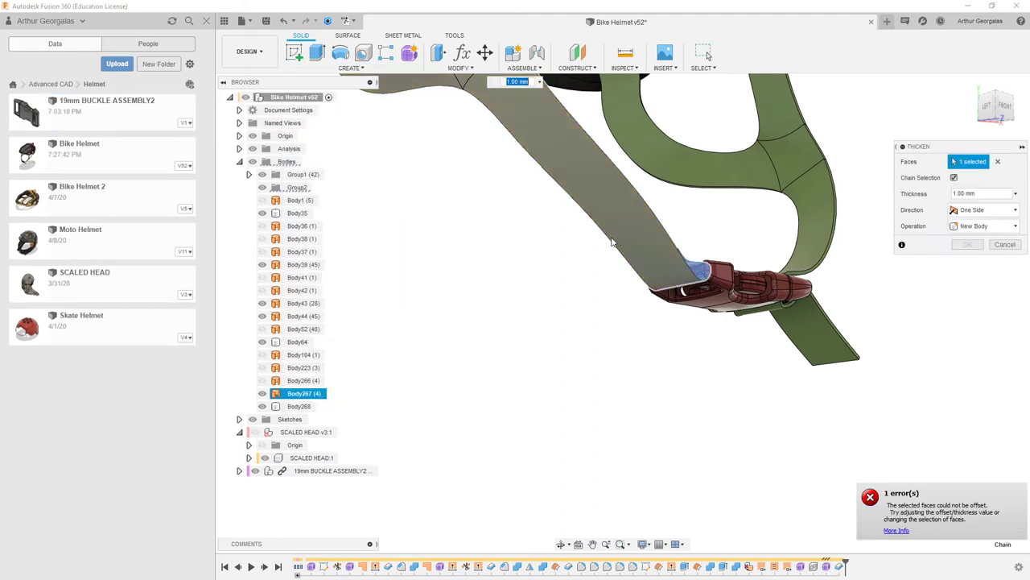
pyautogui.keyDown('shift'); pyautogui.moveTo(711, 249); pyautogui.dragTo(518, 280, button='middle'); pyautogui.keyUp('shift')
pyautogui.moveTo(577, 265)
pyautogui.keyDown('shift'); pyautogui.mouseDown(button='middle')
pyautogui.moveTo(550, 265)
pyautogui.moveTo(566, 269)
pyautogui.mouseUp(button='middle'); pyautogui.keyUp('shift')
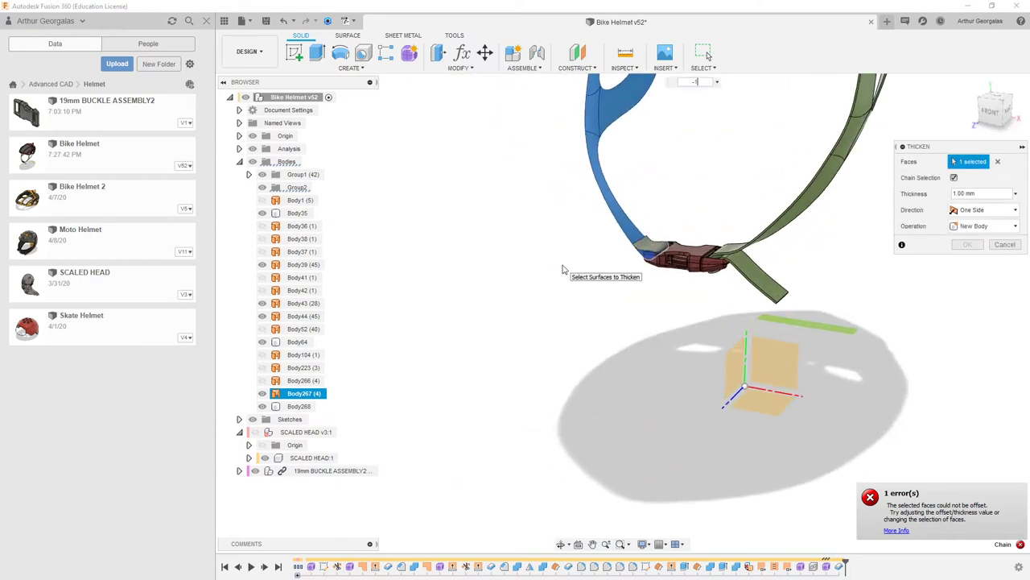
pyautogui.scroll(6, 548, 258)
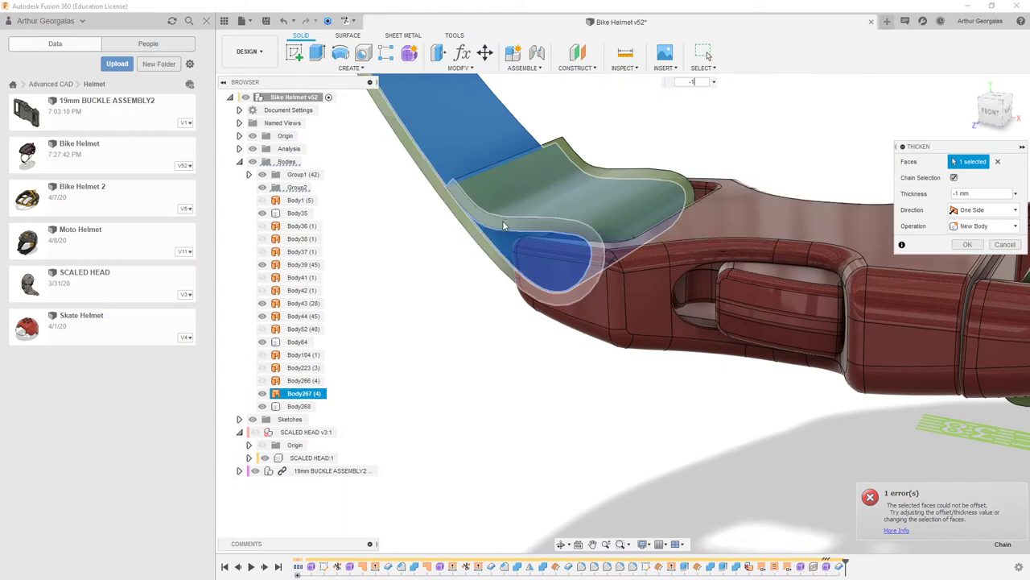
pyautogui.keyDown('shift'); pyautogui.moveTo(501, 219); pyautogui.dragTo(517, 199, button='middle'); pyautogui.keyUp('shift')
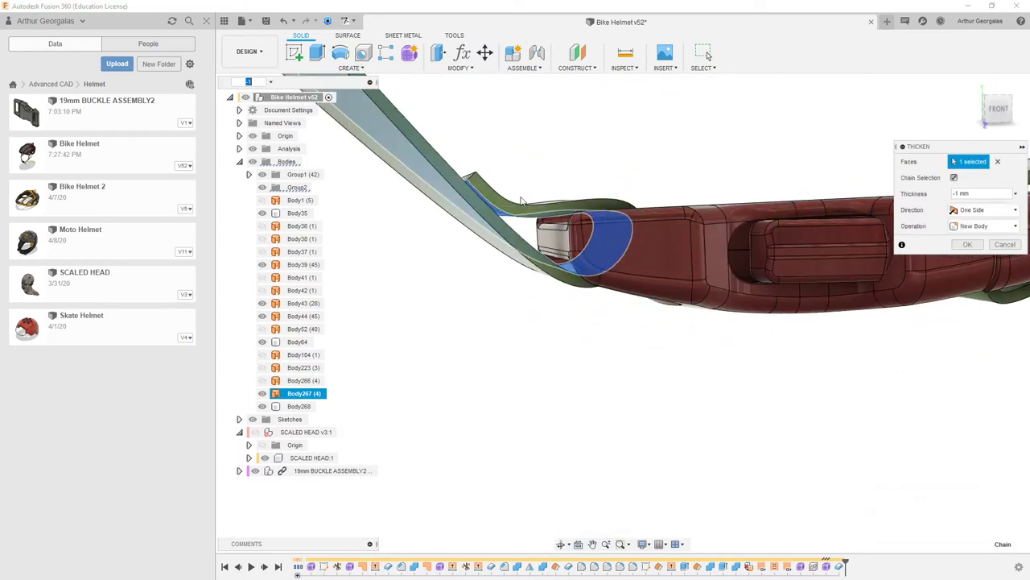
pyautogui.scroll(4, 490, 211)
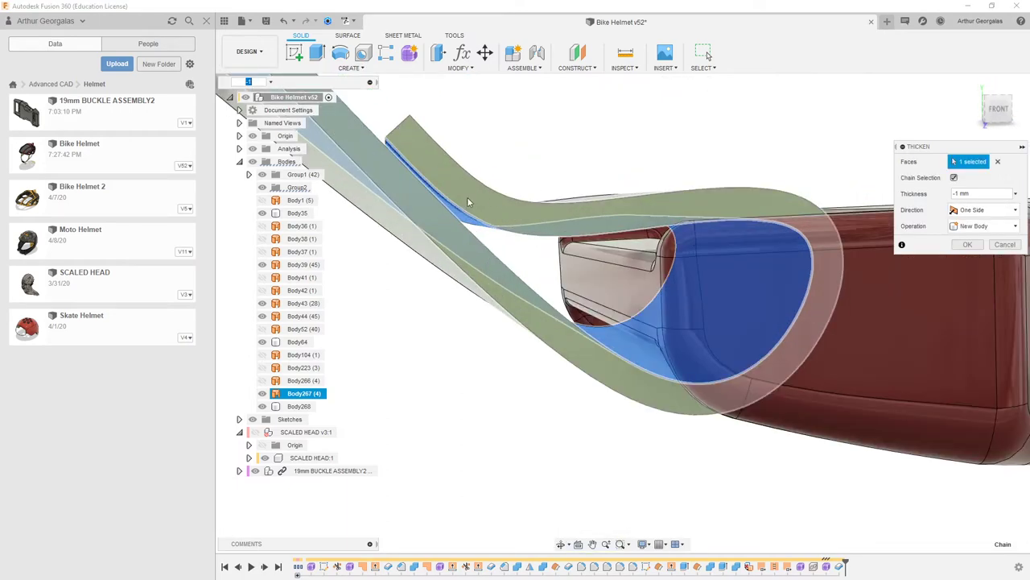
pyautogui.scroll(-5, 545, 188)
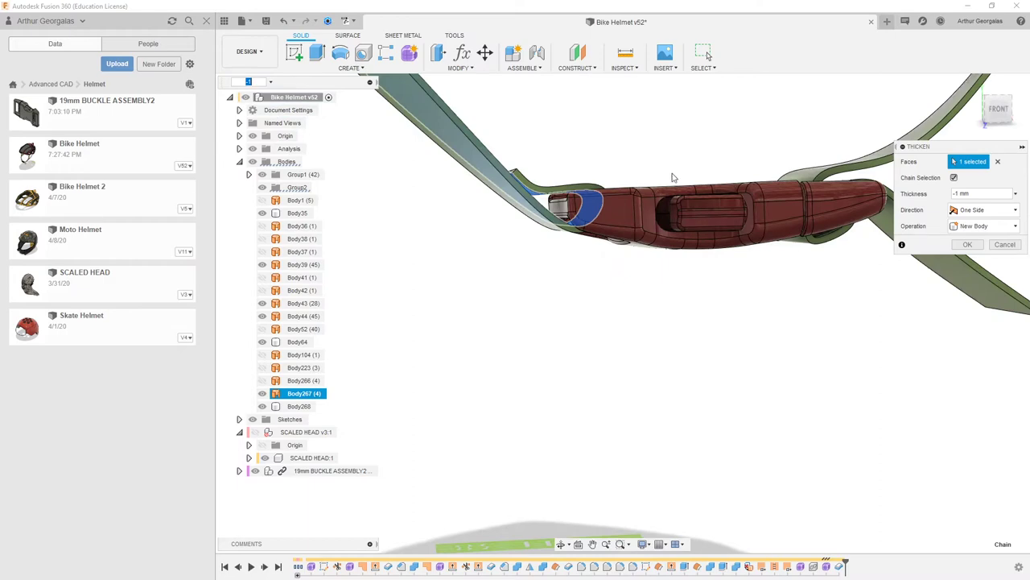
pyautogui.click(976, 244)
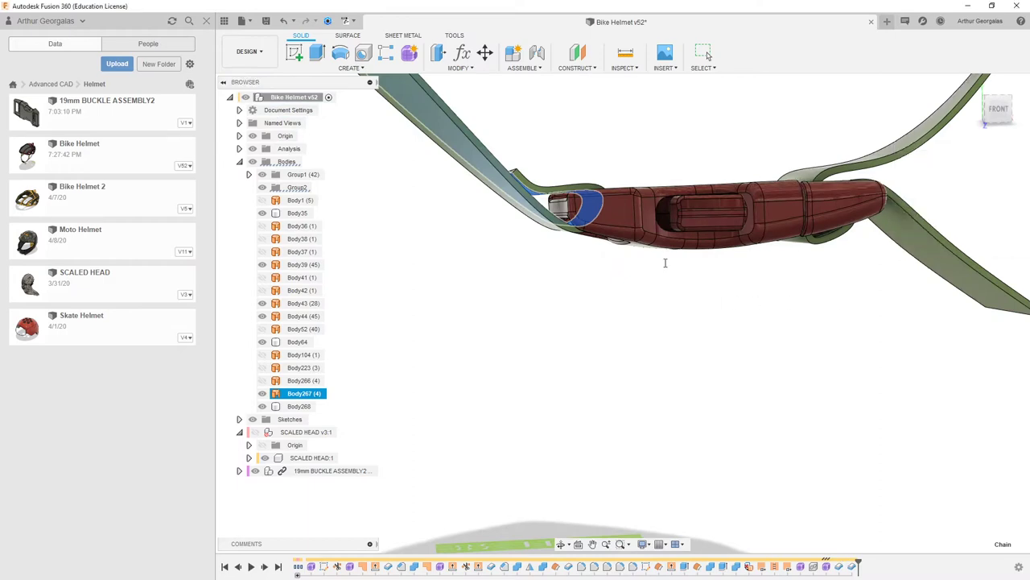
# Examine how the thickened straps pass through both ends of the buckle and around the chin.
pyautogui.keyDown('shift'); pyautogui.moveTo(660, 264); pyautogui.dragTo(654, 215, button='middle'); pyautogui.keyUp('shift')
pyautogui.scroll(8, 825, 176)
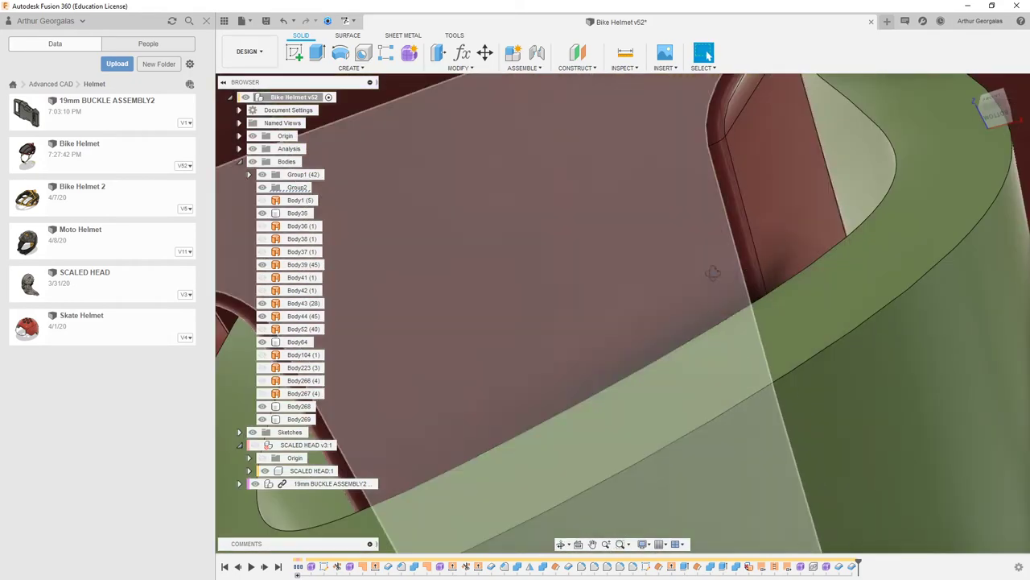
pyautogui.keyDown('shift'); pyautogui.moveTo(714, 272); pyautogui.dragTo(712, 315, button='middle'); pyautogui.keyUp('shift')
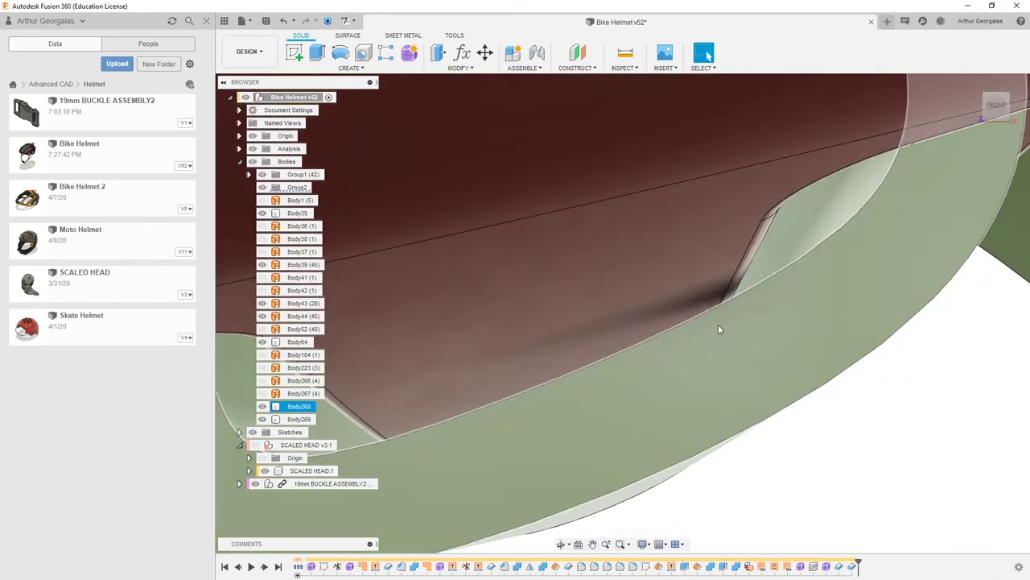
pyautogui.scroll(-10, 716, 322)
pyautogui.keyDown('shift'); pyautogui.moveTo(658, 261); pyautogui.dragTo(505, 445, button='middle'); pyautogui.keyUp('shift')
pyautogui.scroll(-3, 665, 263)
pyautogui.scroll(-3, 665, 263)
pyautogui.moveTo(554, 332); pyautogui.dragTo(575, 289, button='middle')
pyautogui.keyDown('shift'); pyautogui.moveTo(586, 285); pyautogui.dragTo(636, 287, button='middle'); pyautogui.keyUp('shift')
pyautogui.scroll(6, 595, 402)
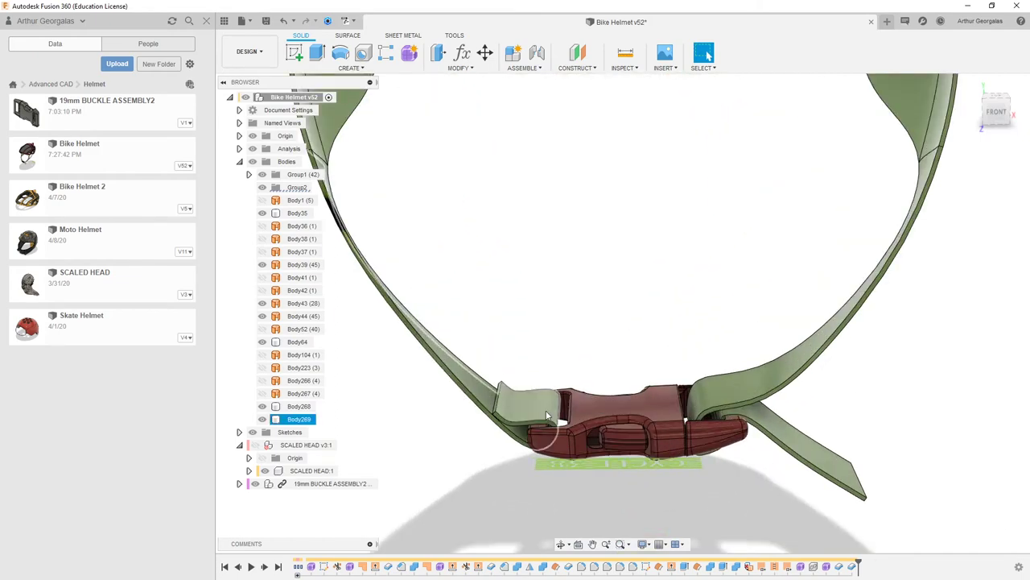
# Fillet the two corner edges at the left strap's short end with a 2 mm constant radius.
pyautogui.click(547, 414)
pyautogui.click(496, 444)
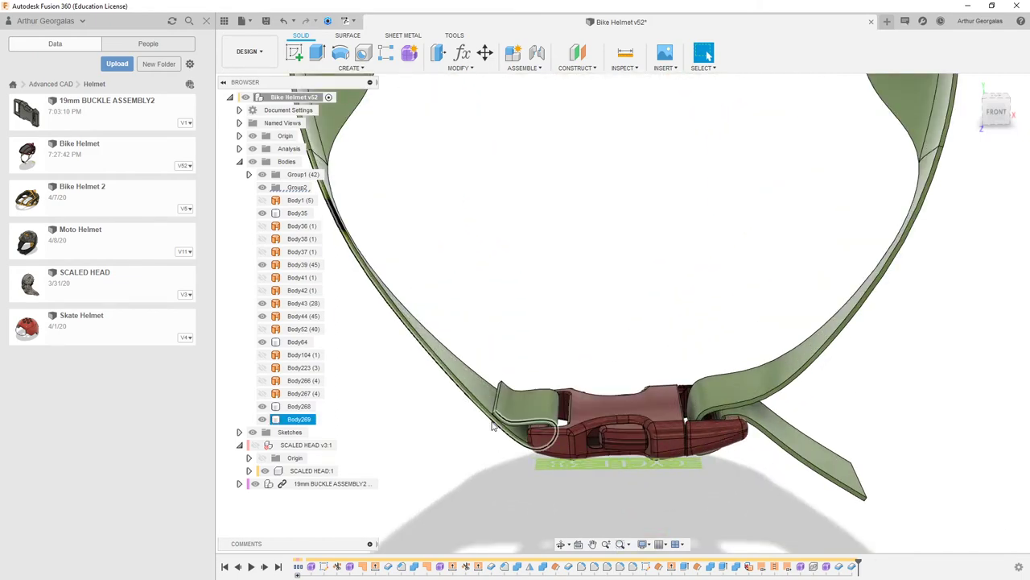
pyautogui.press('f')
pyautogui.scroll(8, 441, 396)
pyautogui.click(441, 393)
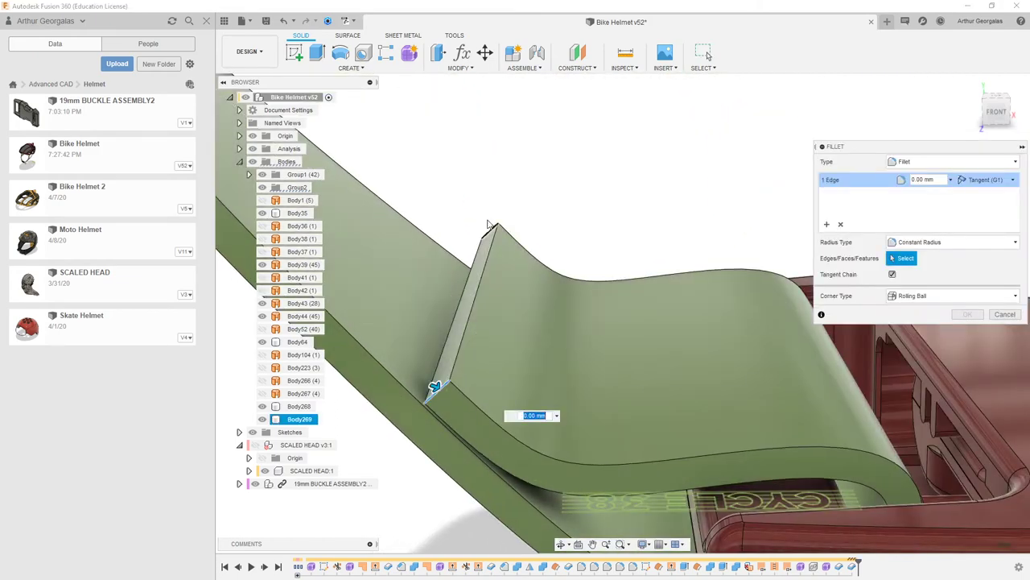
pyautogui.click(488, 234)
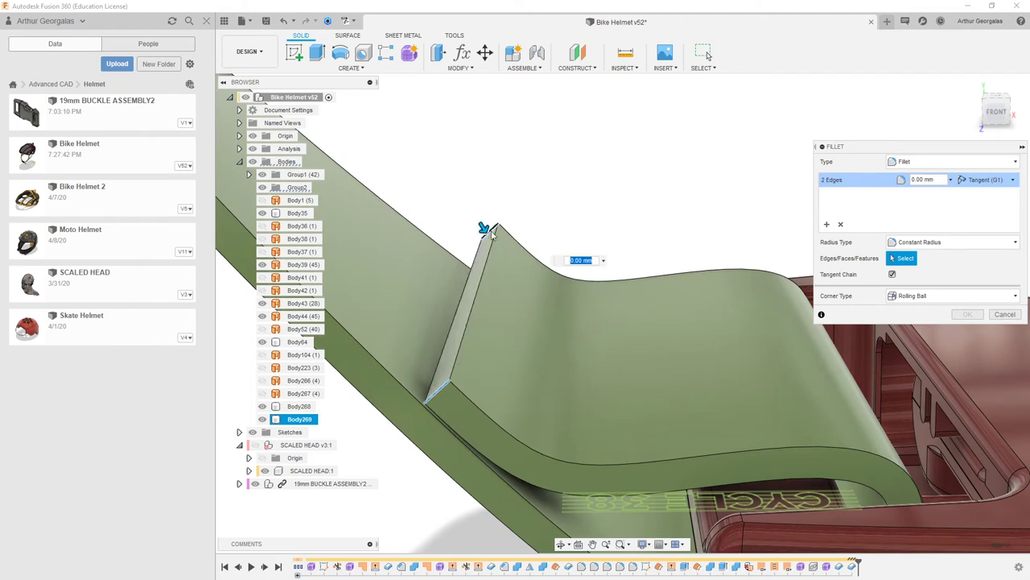
pyautogui.moveTo(481, 228); pyautogui.dragTo(493, 250)
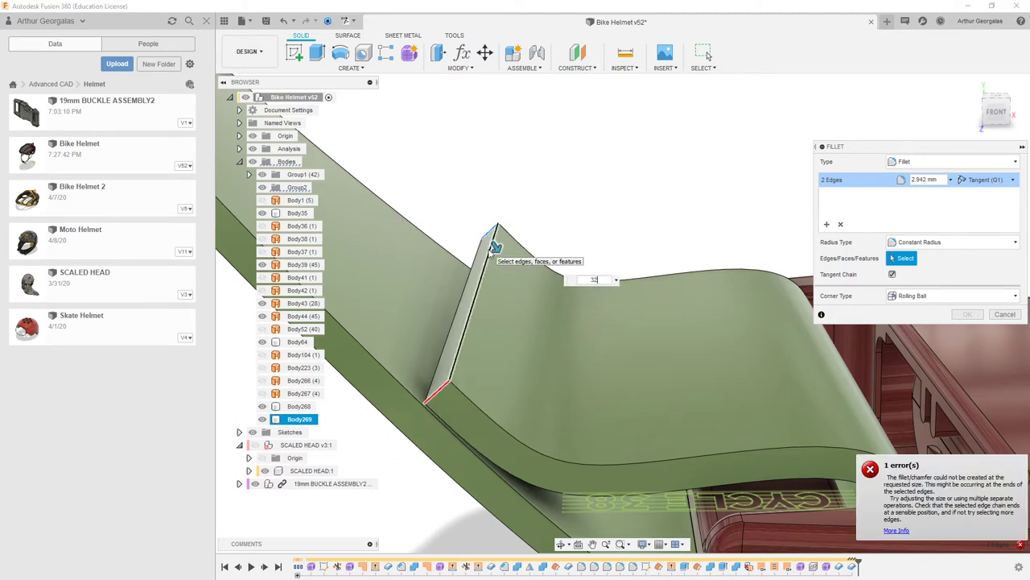
pyautogui.press('Return')
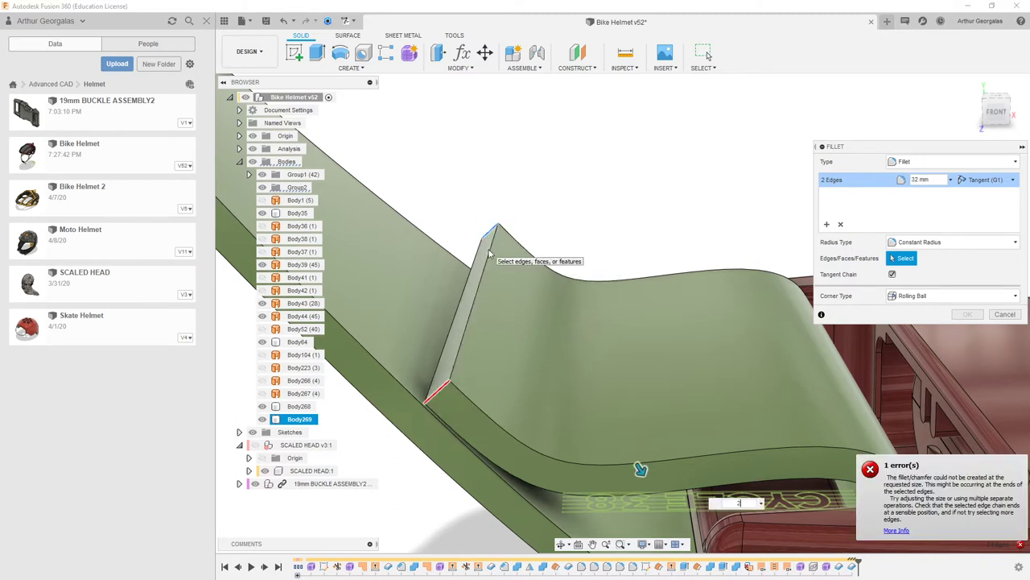
# Add the two corner edges at the free end of the right strap's loose tail to the 2 mm fillet.
pyautogui.scroll(-10, 566, 188)
pyautogui.moveTo(804, 195); pyautogui.dragTo(702, 204, button='middle')
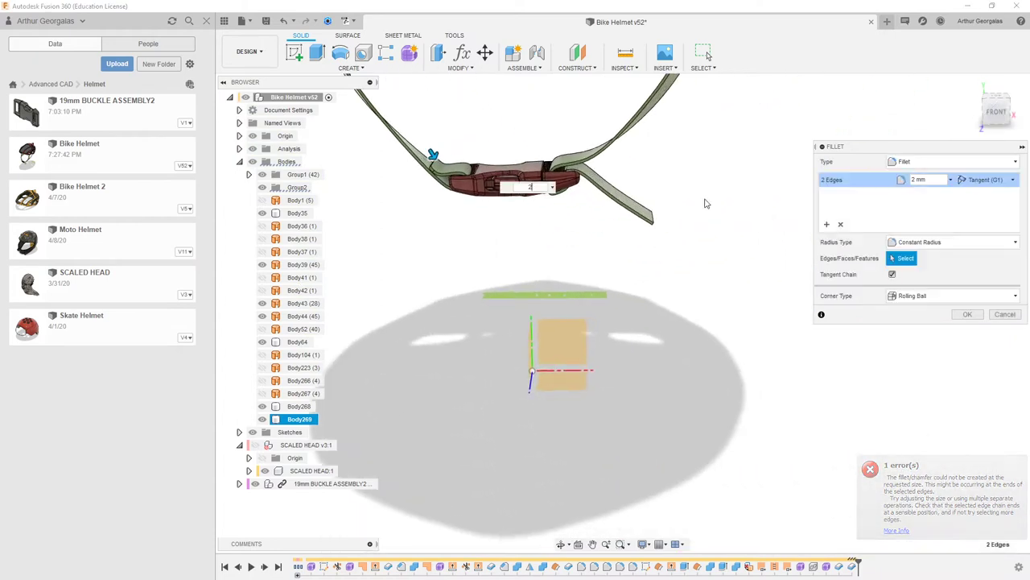
pyautogui.scroll(8, 677, 206)
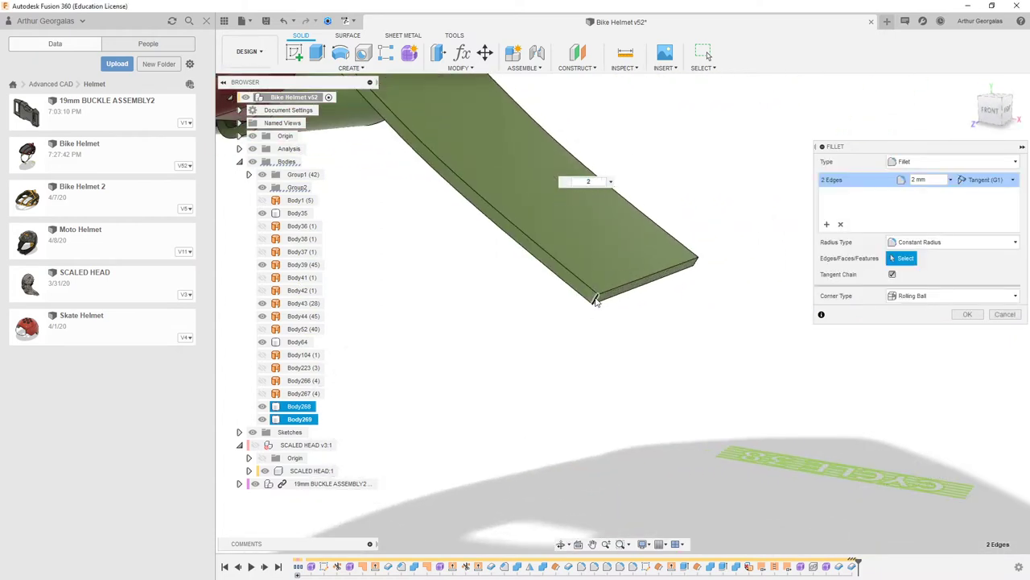
pyautogui.click(596, 298)
pyautogui.click(696, 265)
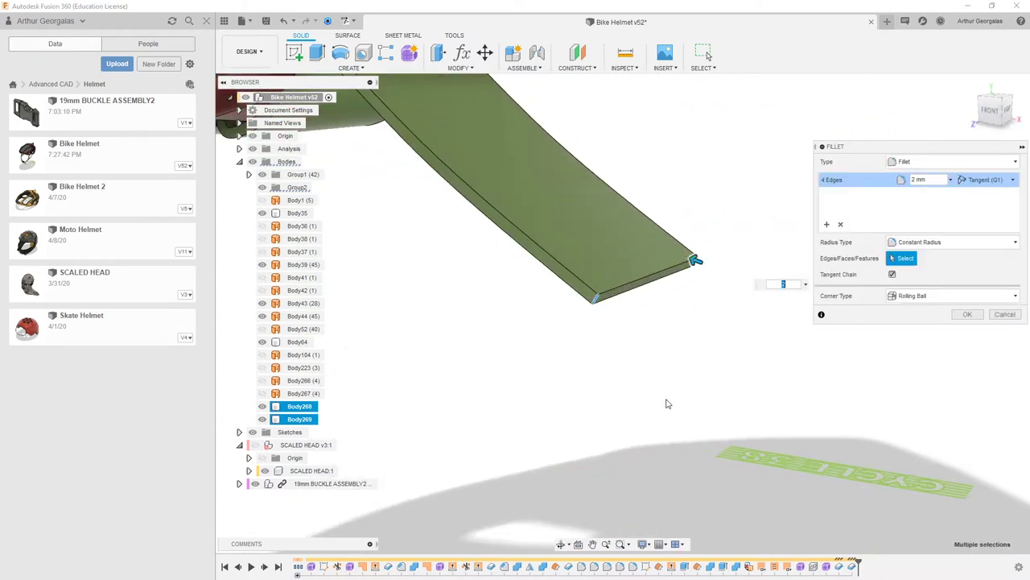
# Include both corner edges at the top end of one of the right strap's upper branches in the 2 mm fillet.
pyautogui.scroll(-10, 666, 403)
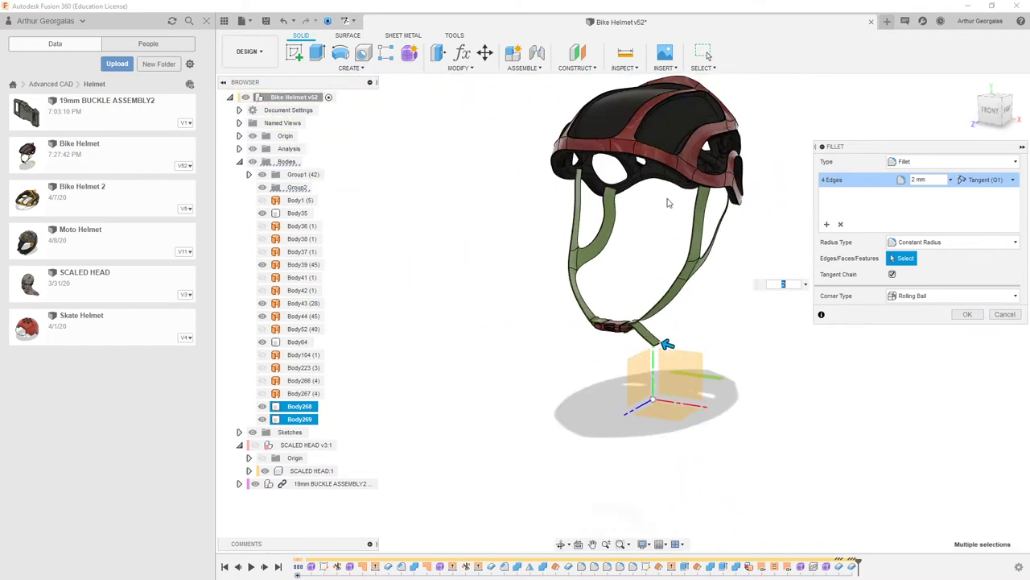
pyautogui.keyDown('shift'); pyautogui.moveTo(704, 190); pyautogui.dragTo(725, 162, button='middle'); pyautogui.keyUp('shift')
pyautogui.scroll(10, 725, 163)
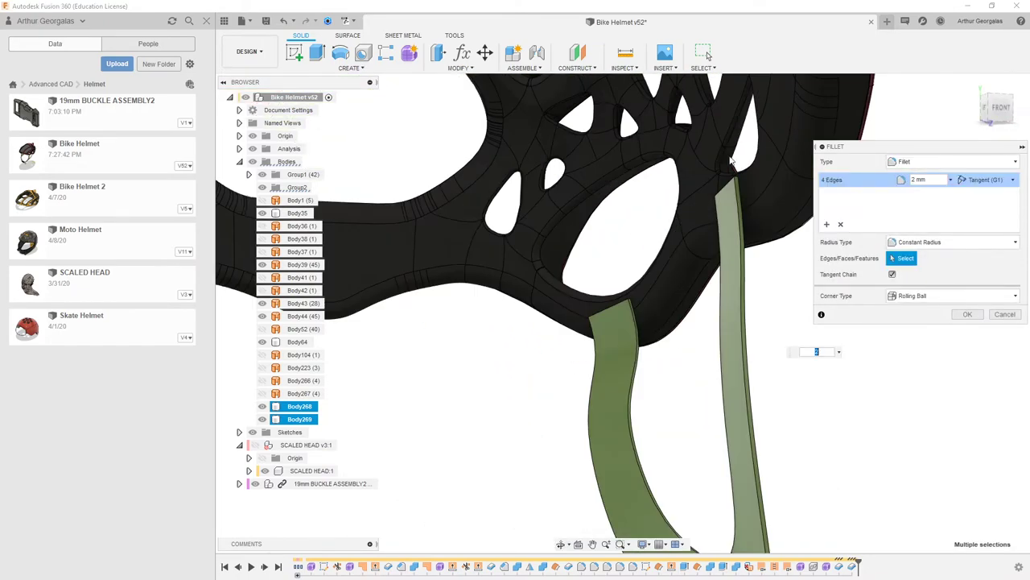
pyautogui.scroll(5, 735, 158)
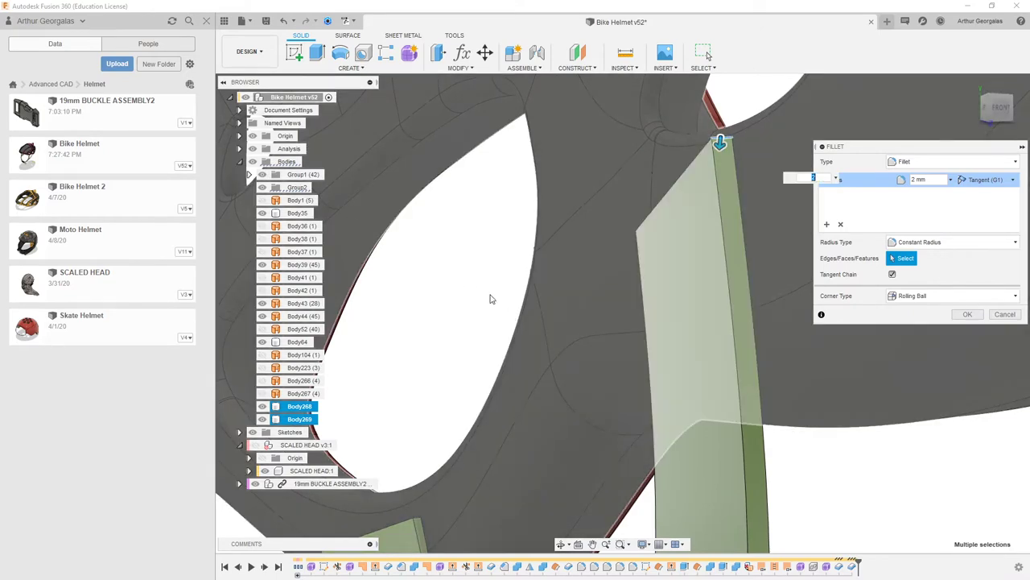
pyautogui.scroll(-2, 483, 292)
pyautogui.scroll(4, 644, 246)
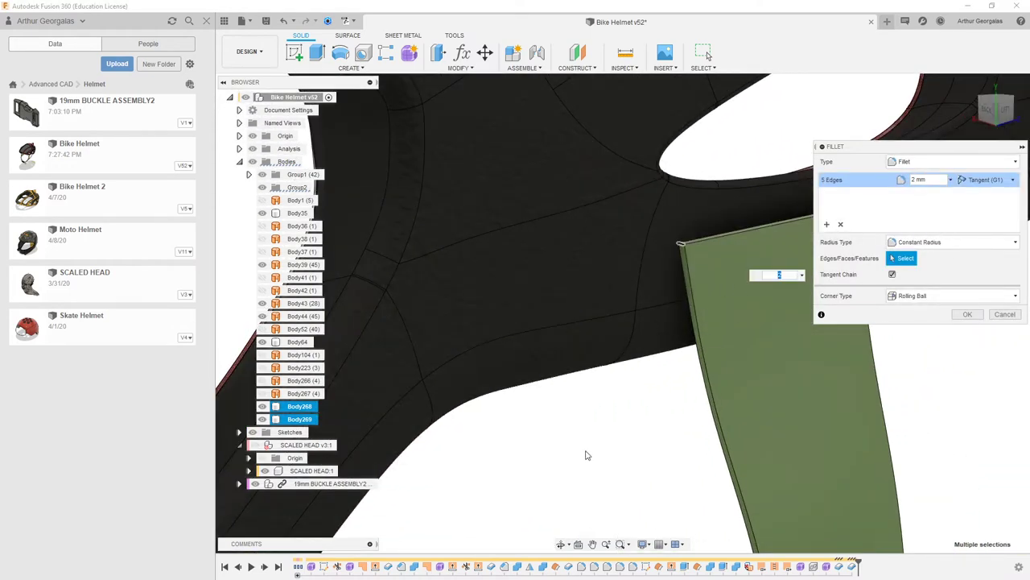
pyautogui.keyDown('shift'); pyautogui.moveTo(670, 324); pyautogui.dragTo(684, 309, button='middle'); pyautogui.keyUp('shift')
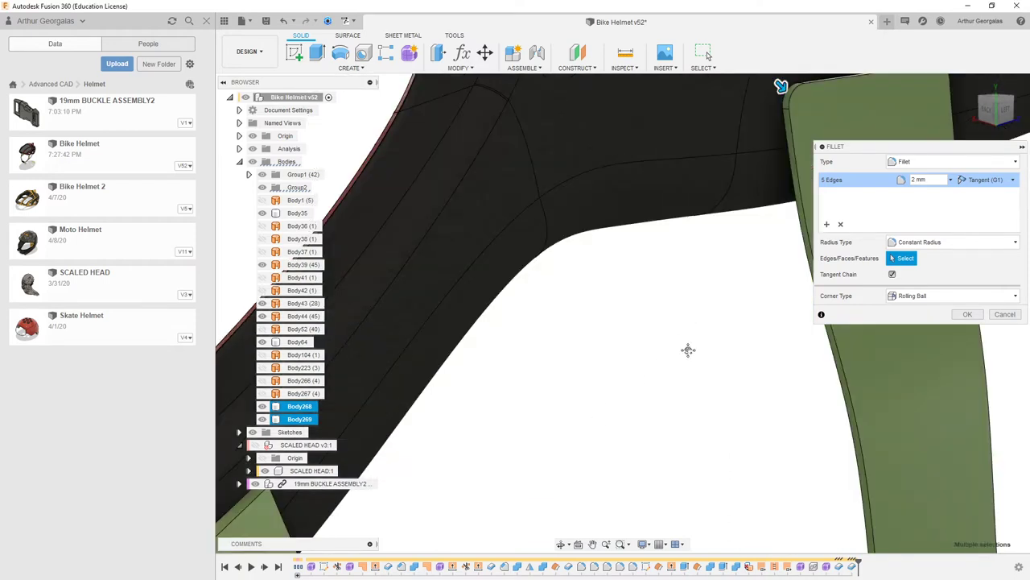
# Include both corner edges at the top end of the right strap's other upper branch in the 2 mm fillet.
pyautogui.keyDown('shift'); pyautogui.moveTo(705, 343); pyautogui.dragTo(640, 328, button='middle'); pyautogui.keyUp('shift')
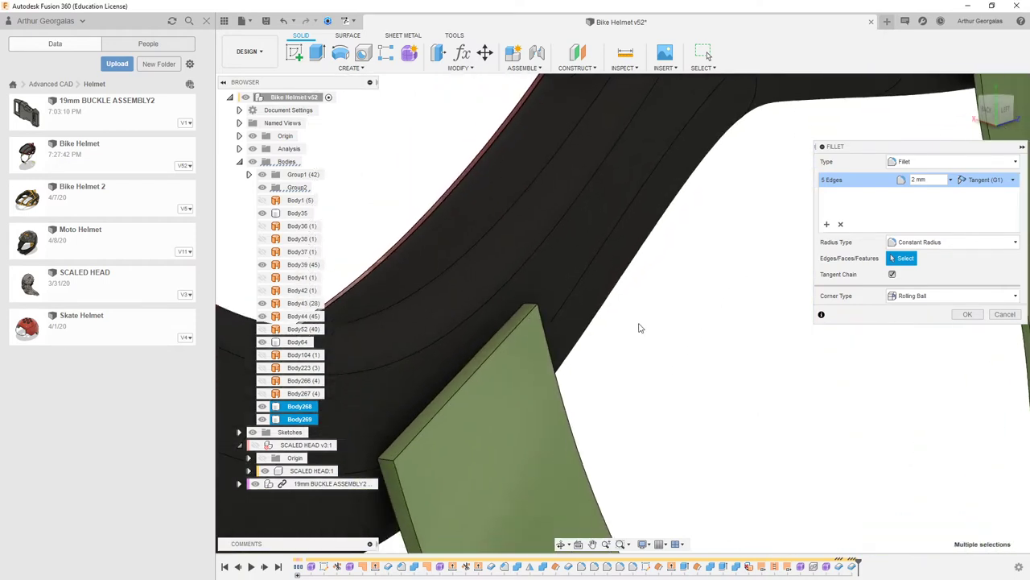
pyautogui.click(529, 307)
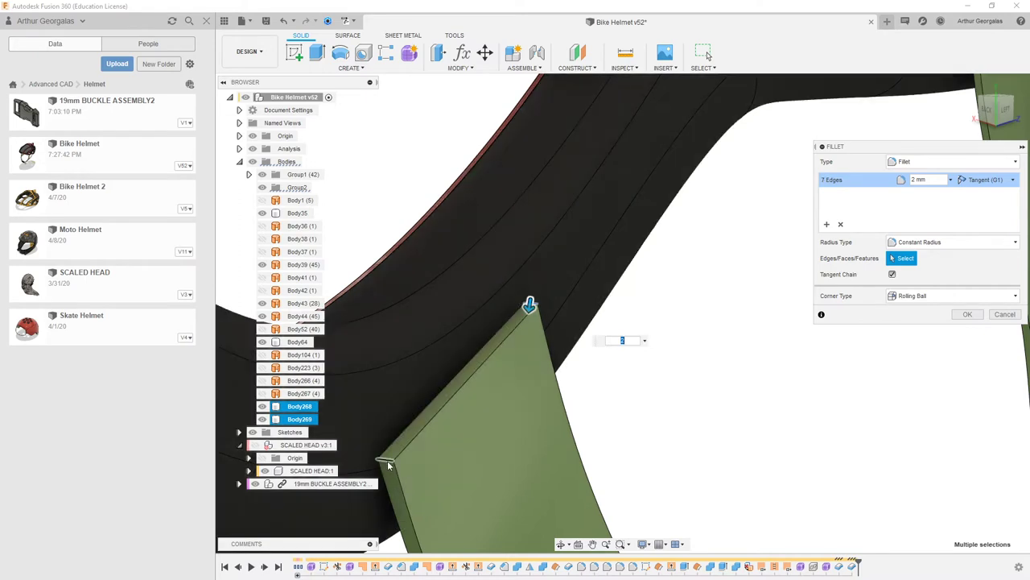
pyautogui.click(388, 463)
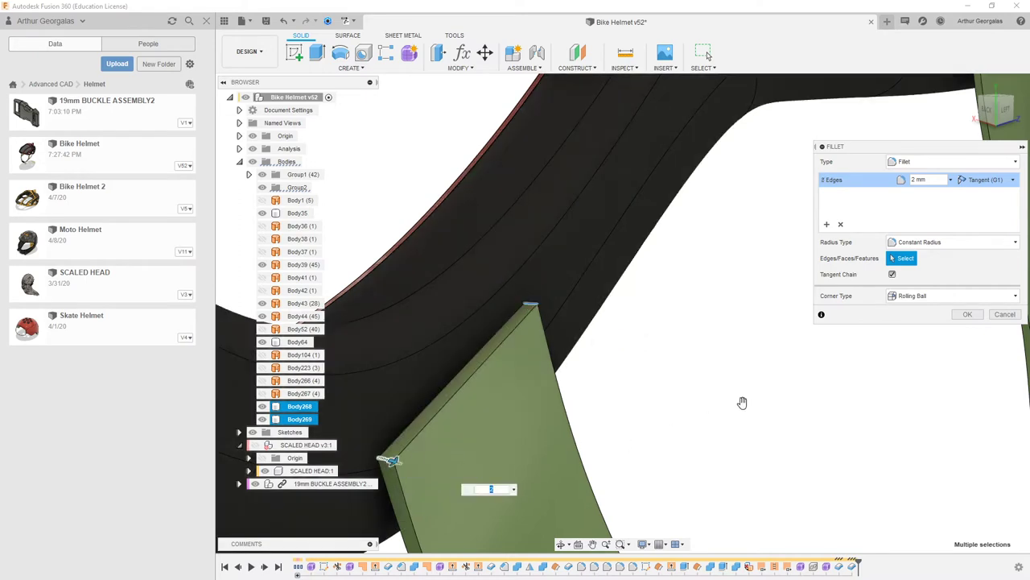
# Add the corner edges at the left strap's upper end inside the helmet to the 2 mm fillet.
pyautogui.scroll(-6, 705, 416)
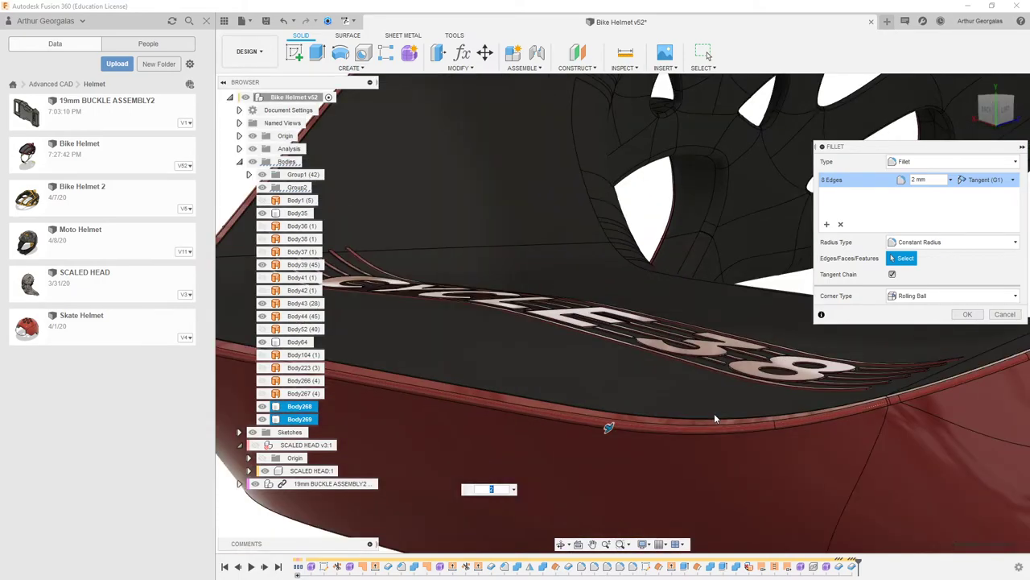
pyautogui.keyDown('shift'); pyautogui.moveTo(714, 417); pyautogui.dragTo(746, 420, button='middle'); pyautogui.keyUp('shift')
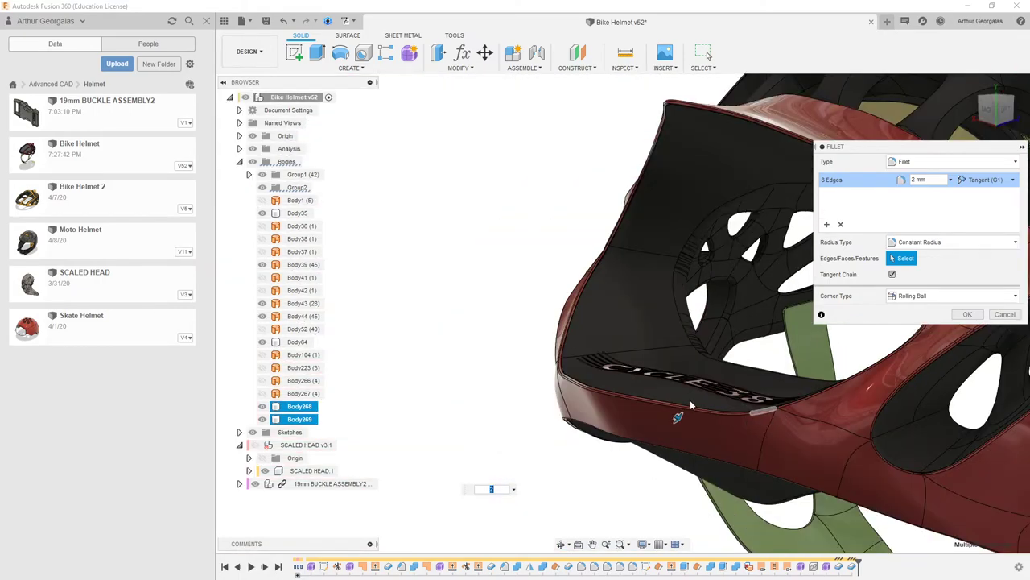
pyautogui.keyDown('shift'); pyautogui.moveTo(654, 384); pyautogui.dragTo(597, 329, button='middle'); pyautogui.keyUp('shift')
pyautogui.scroll(5, 595, 326)
pyautogui.scroll(-4, 578, 321)
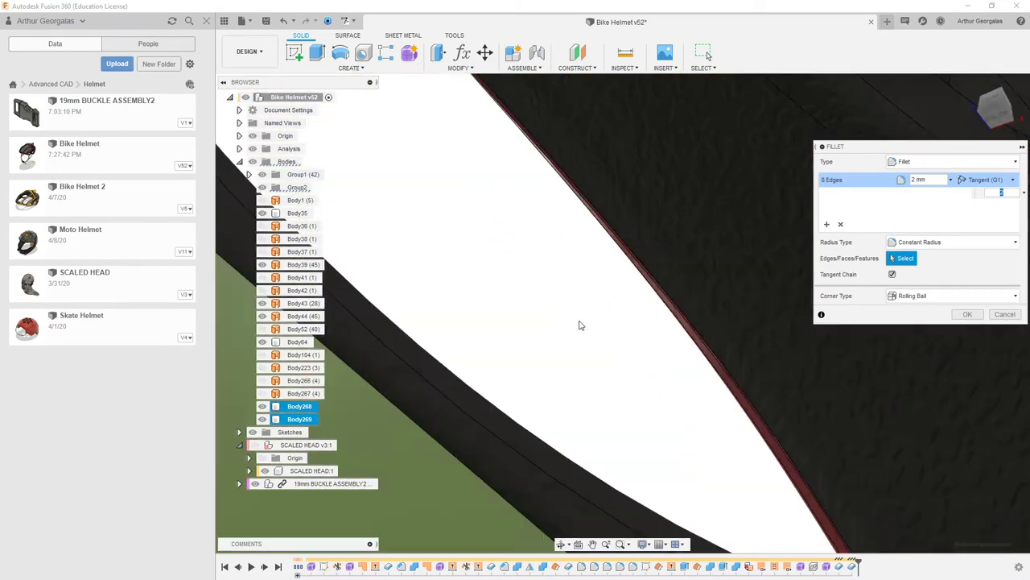
pyautogui.keyDown('shift'); pyautogui.moveTo(518, 346); pyautogui.dragTo(531, 370, button='middle'); pyautogui.keyUp('shift')
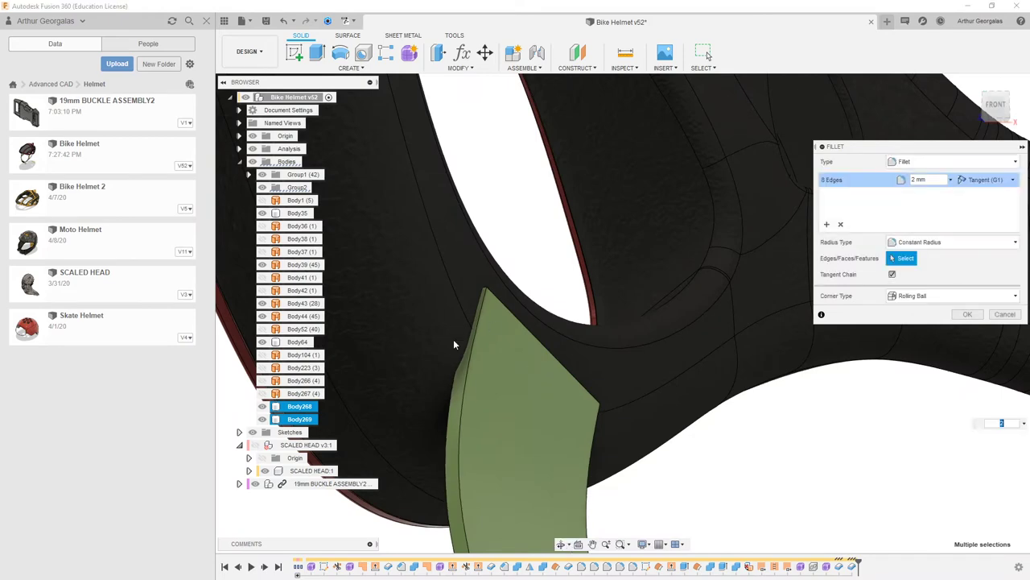
# Add the two short corner edges at the upper tip of the near strap branch to the 2 mm fillet selection.
pyautogui.scroll(5, 488, 291)
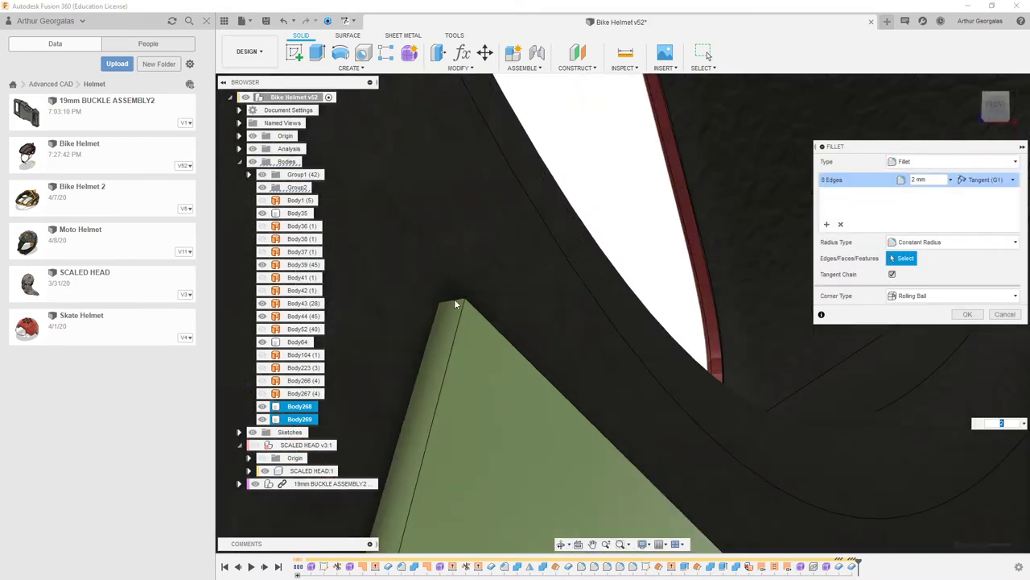
pyautogui.click(457, 302)
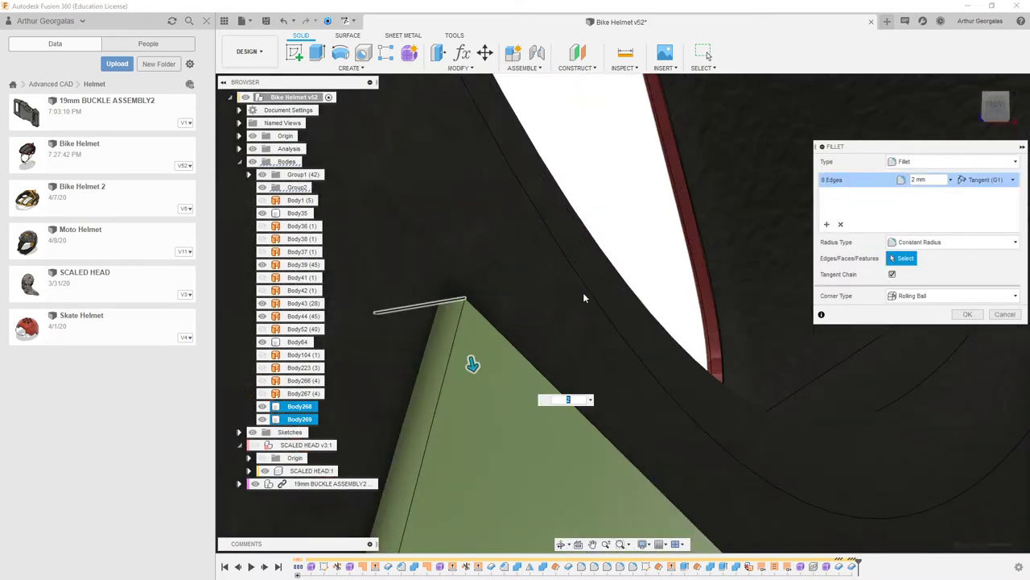
pyautogui.scroll(-5, 584, 293)
pyautogui.keyDown('shift'); pyautogui.moveTo(616, 306); pyautogui.dragTo(597, 328, button='middle'); pyautogui.keyUp('shift')
pyautogui.scroll(5, 597, 328)
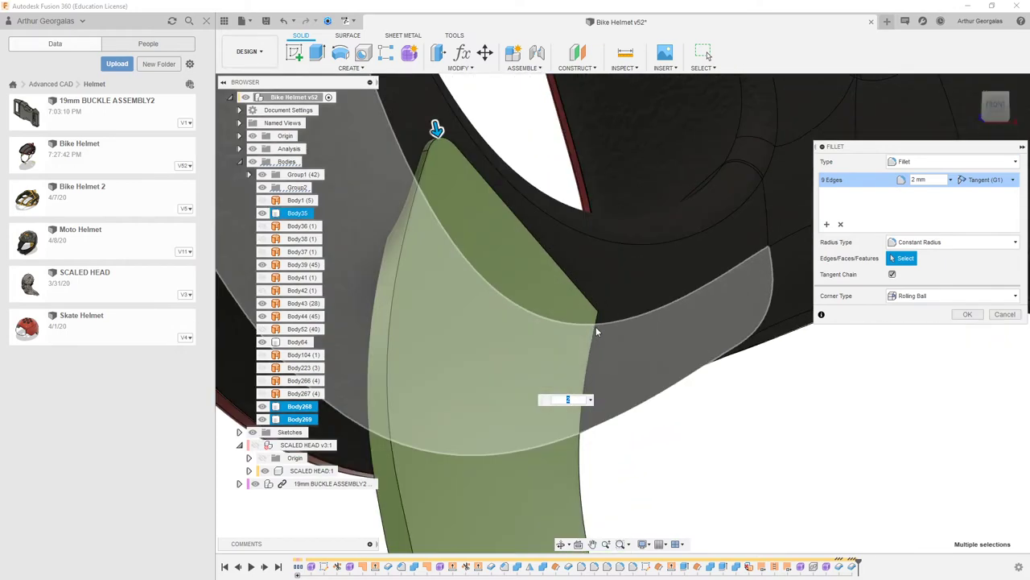
pyautogui.click(591, 316)
pyautogui.scroll(-6, 510, 303)
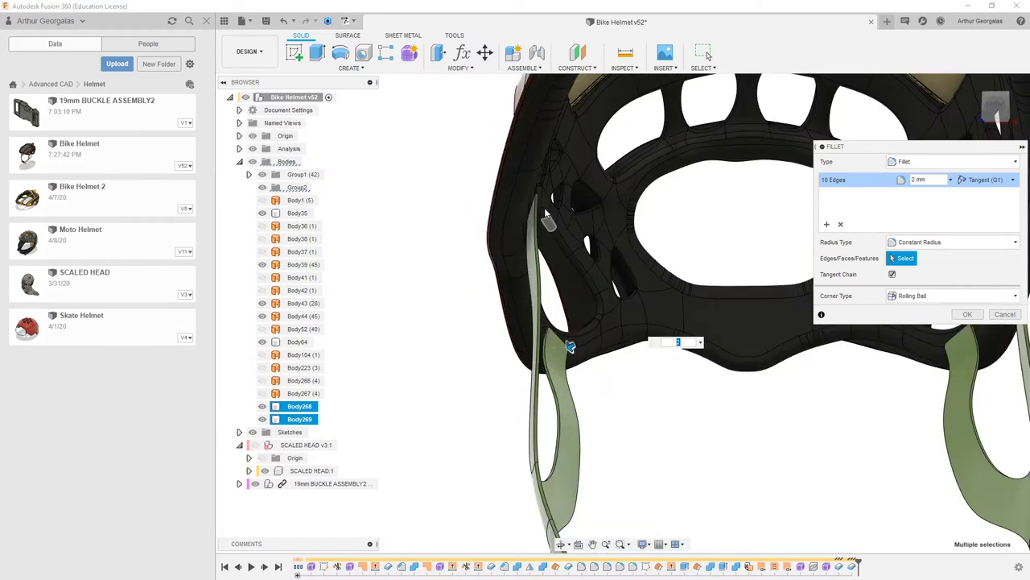
# Include the two end corner edges of the remaining strap branch and apply the 2 mm constant-radius fillet.
pyautogui.scroll(8, 535, 212)
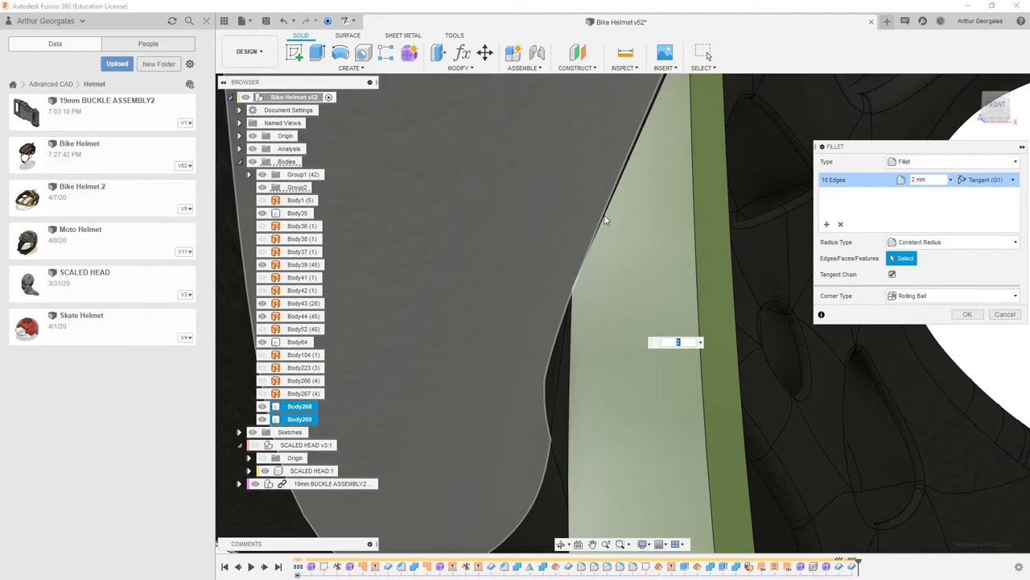
pyautogui.scroll(-5, 602, 223)
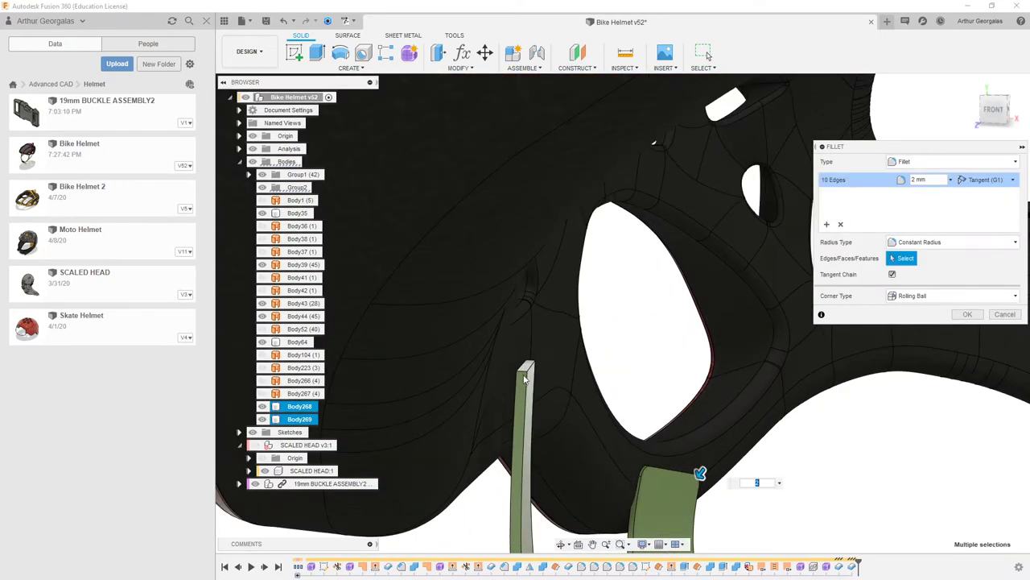
pyautogui.scroll(2, 523, 380)
pyautogui.click(541, 355)
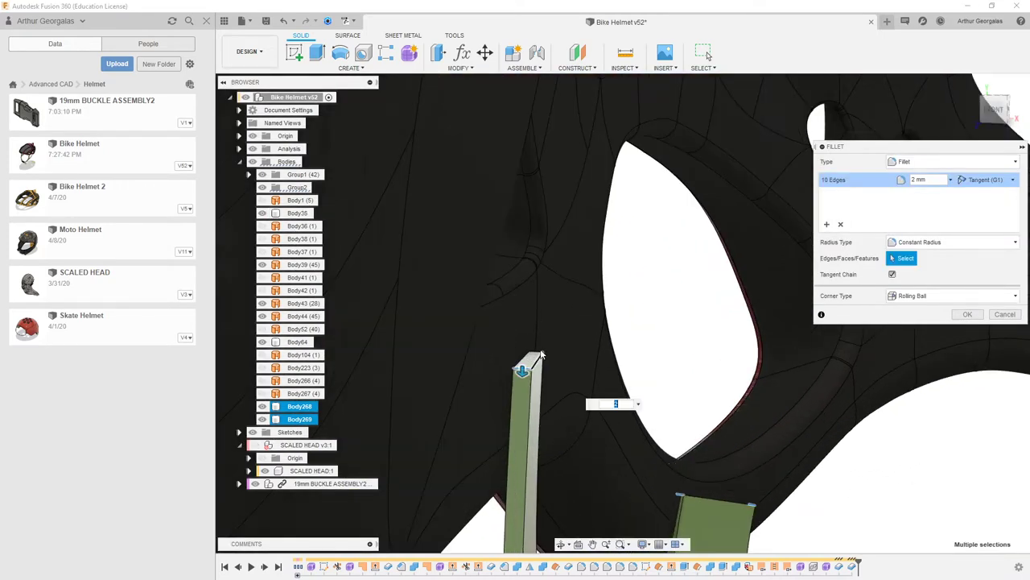
pyautogui.click(534, 360)
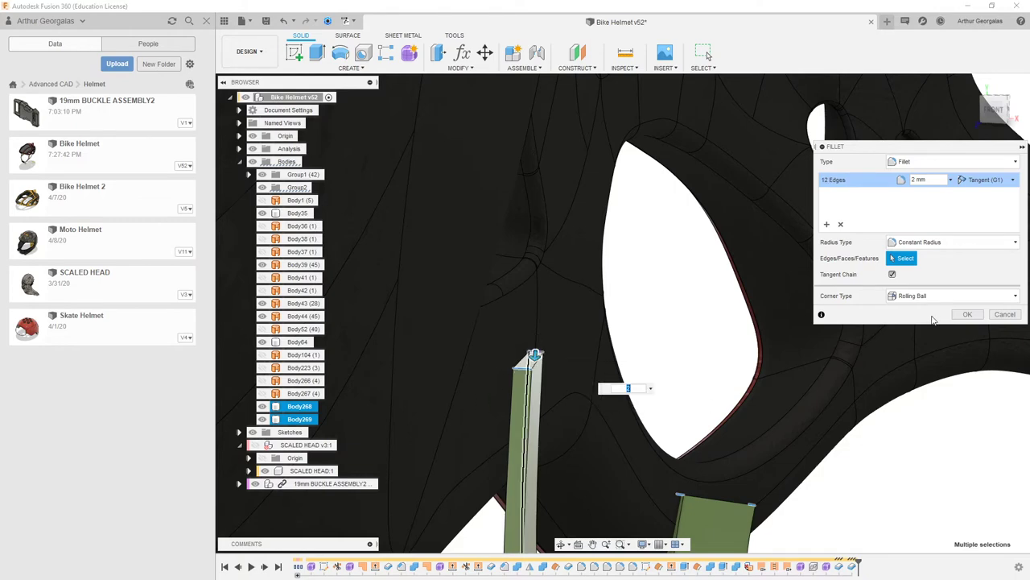
pyautogui.click(969, 314)
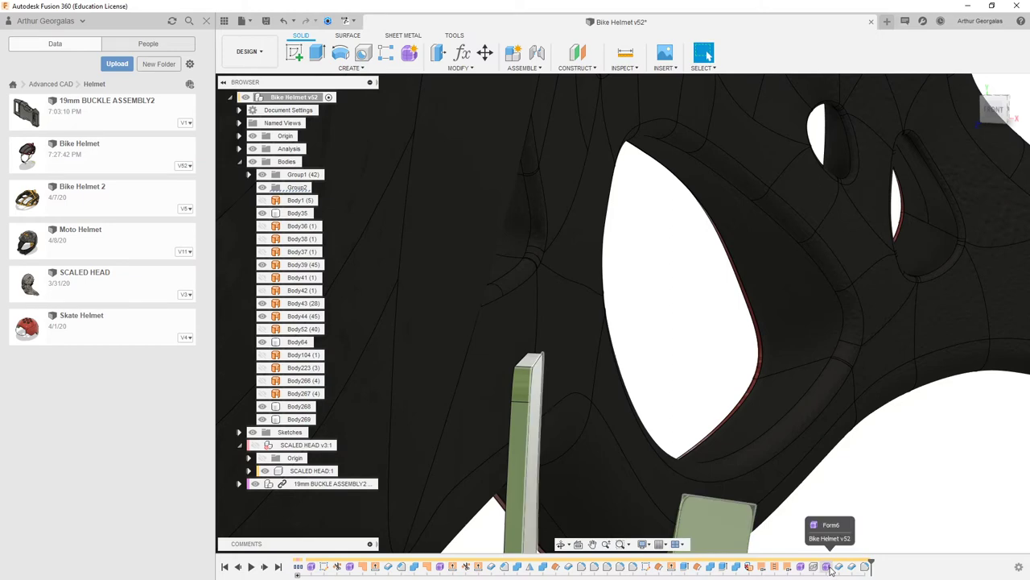
# Edit the strap form Form6, shift the uppermost strap face by about -0.483 mm, and finish the form.
pyautogui.doubleClick(831, 569)
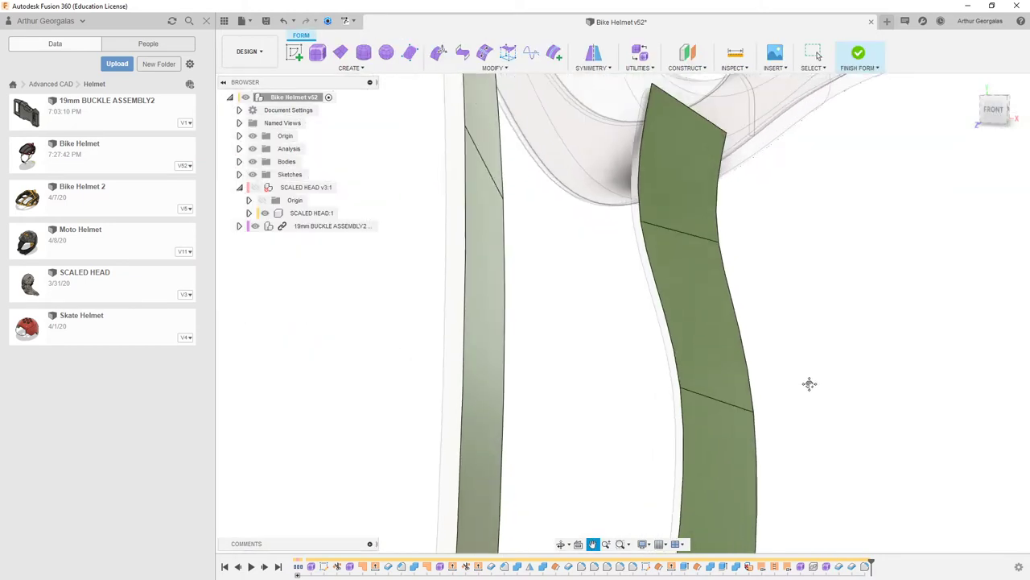
pyautogui.moveTo(810, 384); pyautogui.dragTo(790, 457, button='middle')
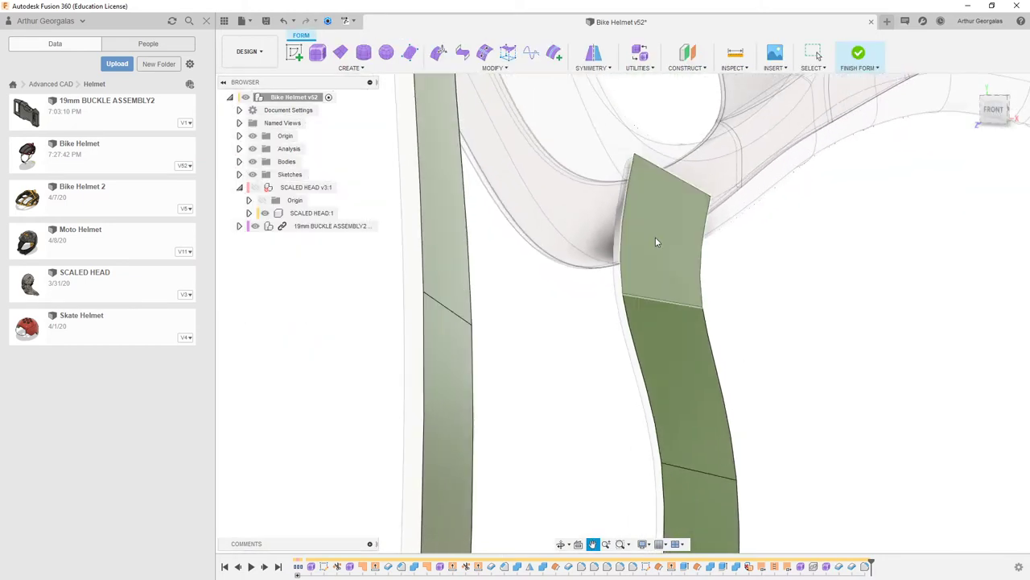
pyautogui.keyDown('shift'); pyautogui.moveTo(678, 237); pyautogui.dragTo(662, 234, button='middle'); pyautogui.keyUp('shift')
pyautogui.click(662, 234)
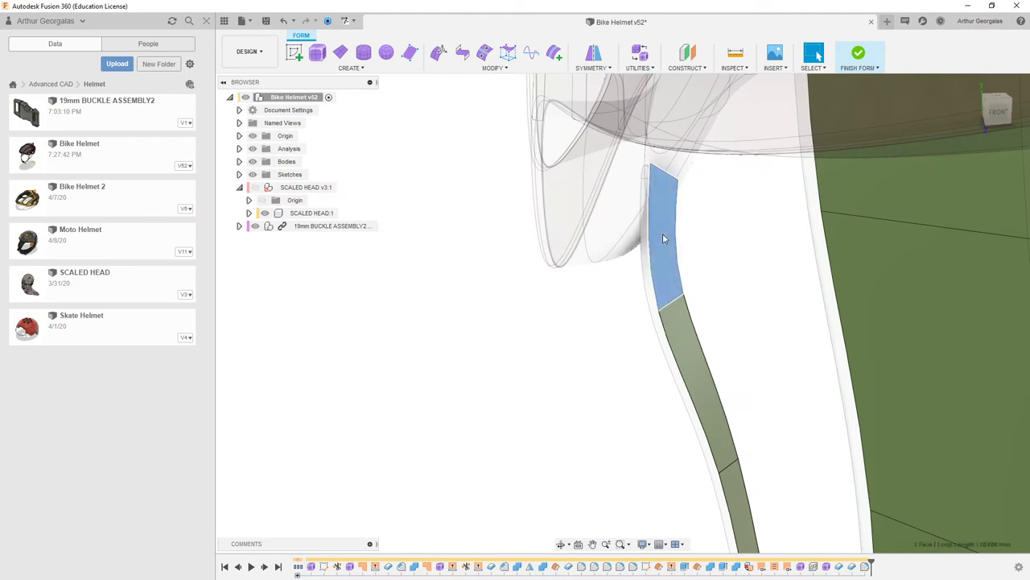
pyautogui.rightClick(666, 231)
pyautogui.click(689, 222)
pyautogui.moveTo(697, 234); pyautogui.dragTo(757, 216)
pyautogui.scroll(-4, 663, 276)
pyautogui.click(709, 194)
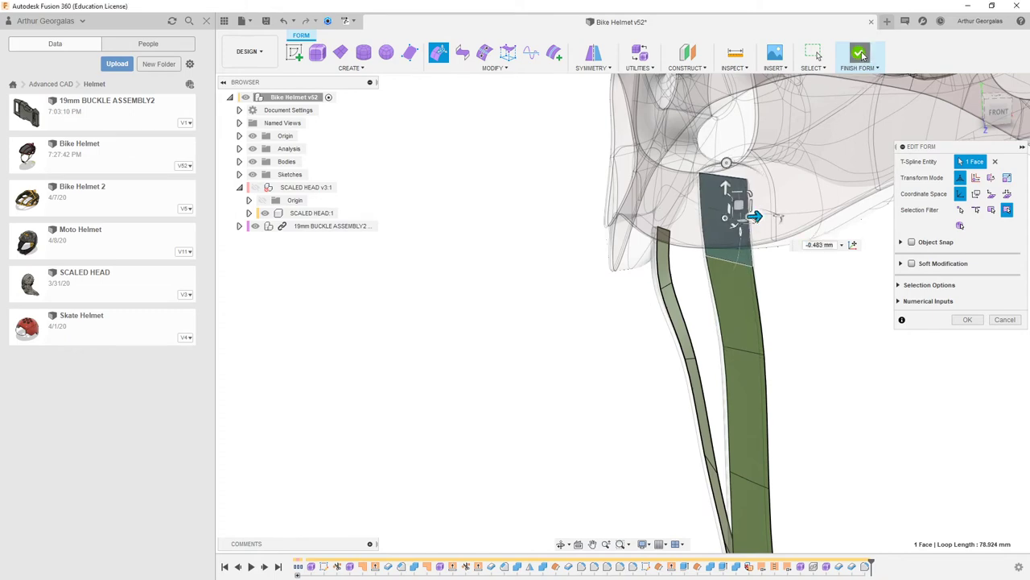
pyautogui.press('Return')
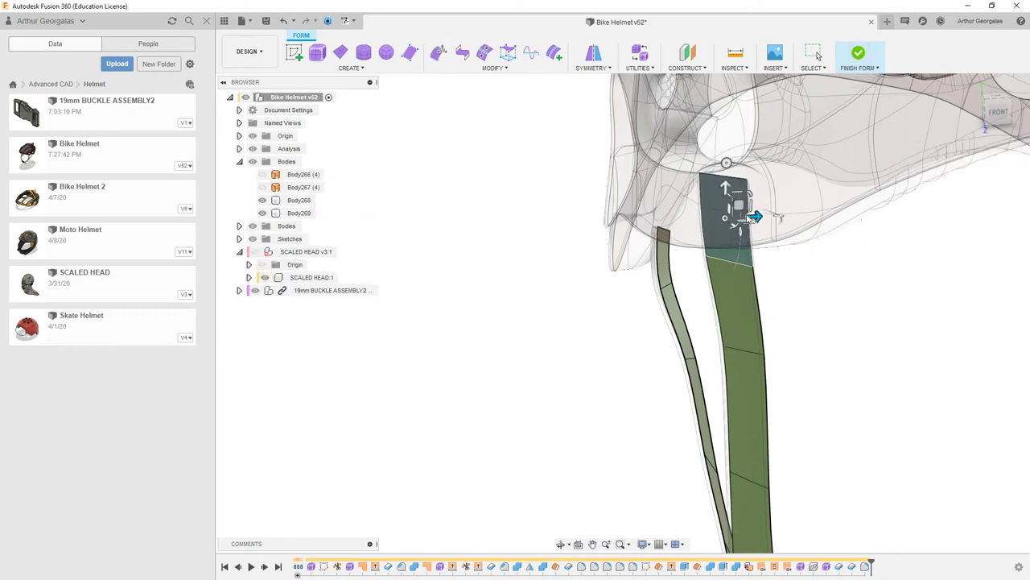
pyautogui.click(858, 53)
# Move the 19mm BUCKLE ASSEMBLY2 component -0.829 mm along Z to align it with the strap webbing.
pyautogui.scroll(4, 758, 228)
pyautogui.keyDown('shift'); pyautogui.moveTo(758, 228); pyautogui.dragTo(727, 241, button='middle'); pyautogui.keyUp('shift')
pyautogui.moveTo(654, 231)
pyautogui.keyDown('shift'); pyautogui.mouseDown(button='middle')
pyautogui.moveTo(607, 237)
pyautogui.moveTo(591, 226)
pyautogui.moveTo(818, 306)
pyautogui.moveTo(700, 335)
pyautogui.moveTo(610, 333)
pyautogui.moveTo(868, 280)
pyautogui.moveTo(916, 390)
pyautogui.moveTo(653, 290)
pyautogui.mouseUp(button='middle'); pyautogui.keyUp('shift')
pyautogui.scroll(-2, 916, 390)
pyautogui.scroll(-3, 916, 390)
pyautogui.scroll(8, 657, 431)
pyautogui.keyDown('shift'); pyautogui.moveTo(660, 430); pyautogui.dragTo(891, 437, button='middle'); pyautogui.keyUp('shift')
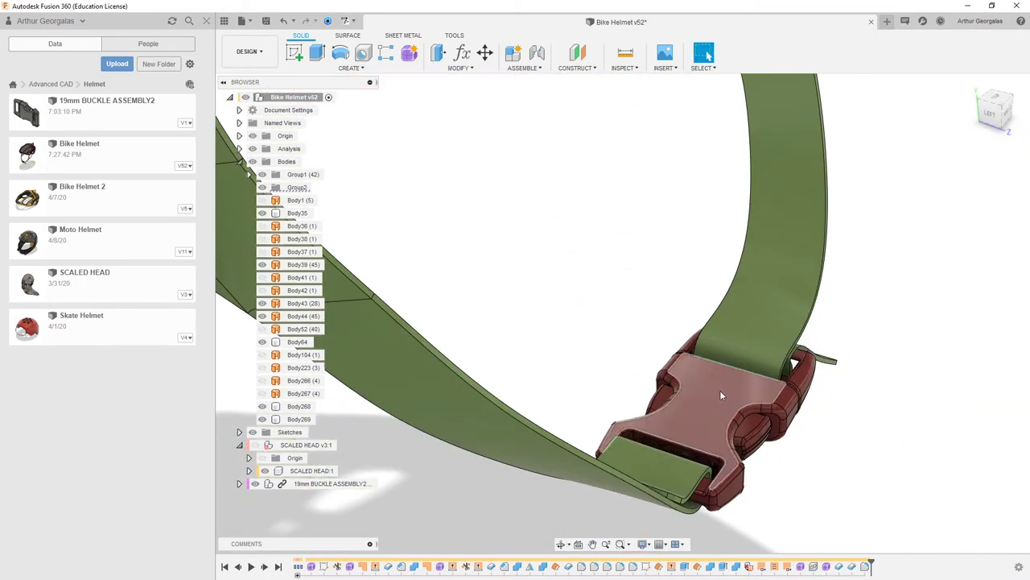
pyautogui.click(310, 483)
pyautogui.rightClick(308, 483)
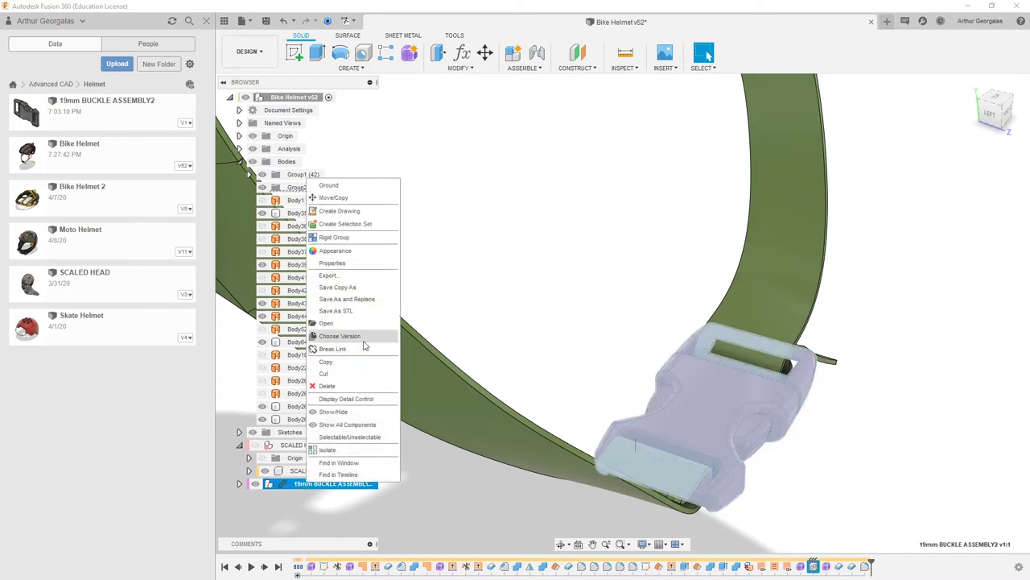
pyautogui.click(366, 198)
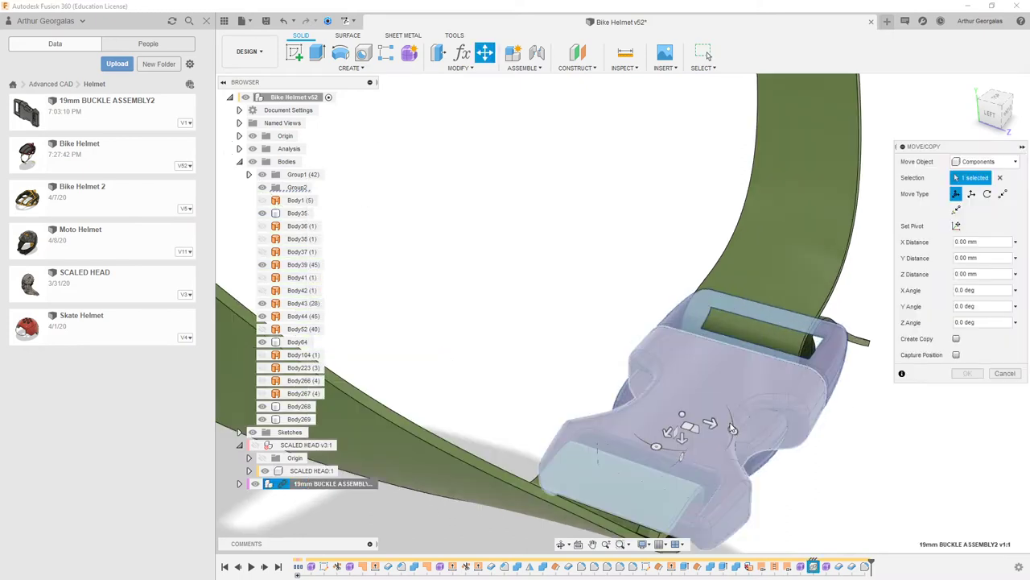
pyautogui.moveTo(708, 423)
pyautogui.mouseDown()
pyautogui.moveTo(690, 421)
pyautogui.moveTo(704, 422)
pyautogui.mouseUp()
pyautogui.keyDown('shift'); pyautogui.moveTo(731, 359); pyautogui.dragTo(753, 376, button='middle'); pyautogui.keyUp('shift')
pyautogui.moveTo(741, 448); pyautogui.dragTo(741, 449)
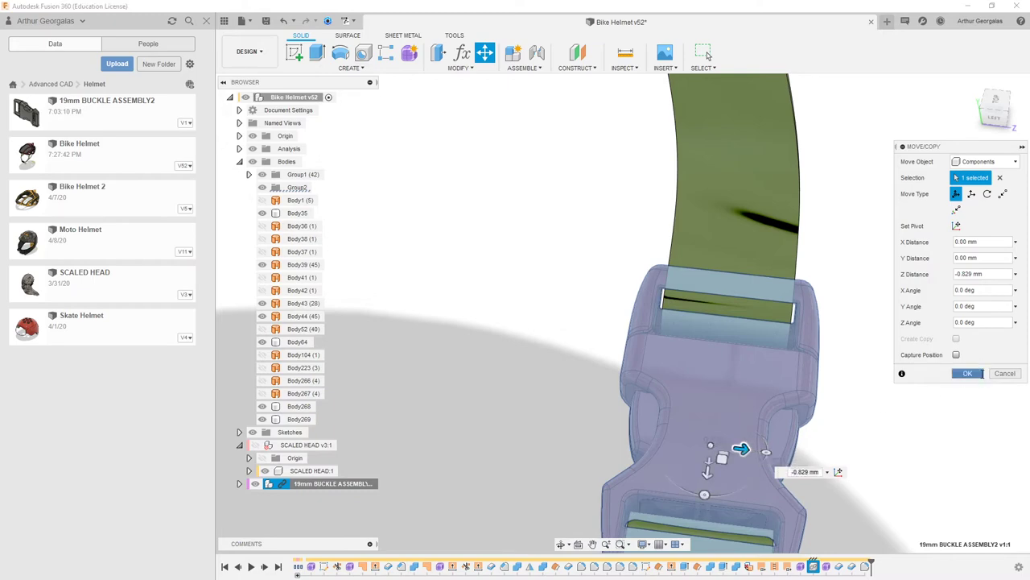
pyautogui.click(981, 373)
# Examine the rounded strap ends and how the straps sit against the helmet's inner shell from several angles.
pyautogui.scroll(-9, 852, 364)
pyautogui.keyDown('shift'); pyautogui.moveTo(865, 372); pyautogui.dragTo(662, 340, button='middle'); pyautogui.keyUp('shift')
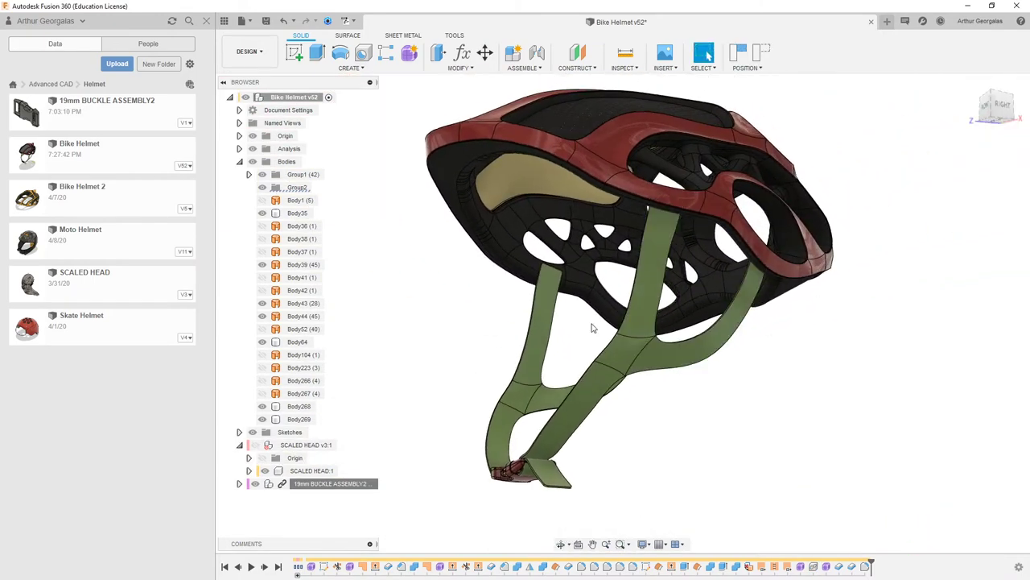
pyautogui.scroll(5, 580, 298)
pyautogui.click(519, 262)
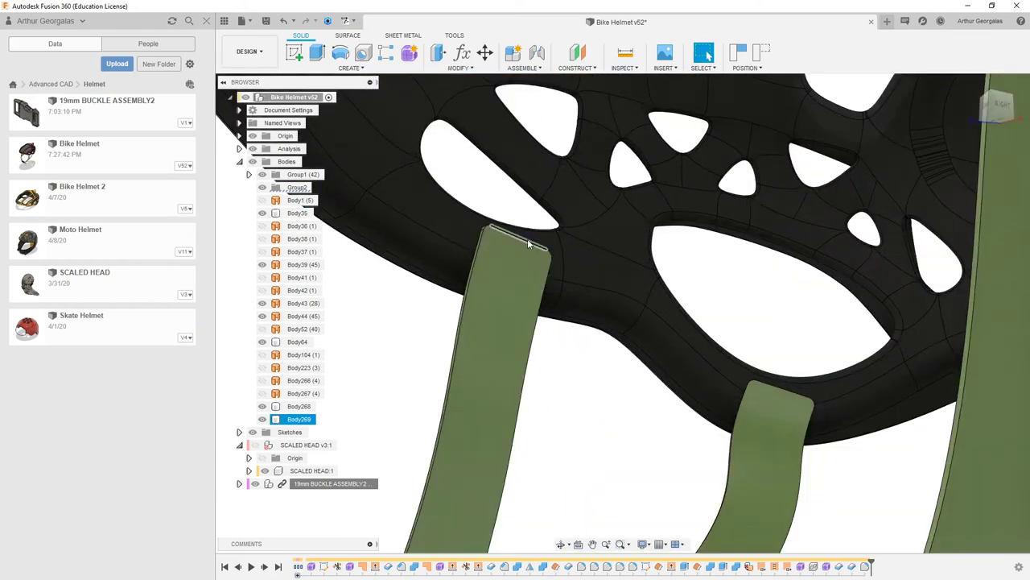
pyautogui.keyDown('shift'); pyautogui.moveTo(485, 267); pyautogui.dragTo(513, 289, button='middle'); pyautogui.keyUp('shift')
pyautogui.scroll(-5, 513, 291)
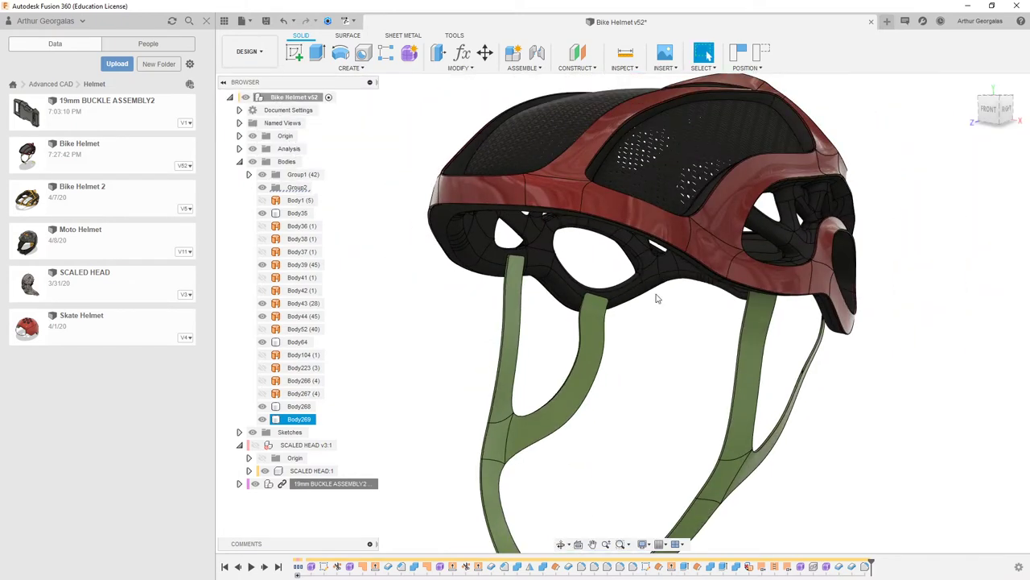
pyautogui.scroll(3, 833, 383)
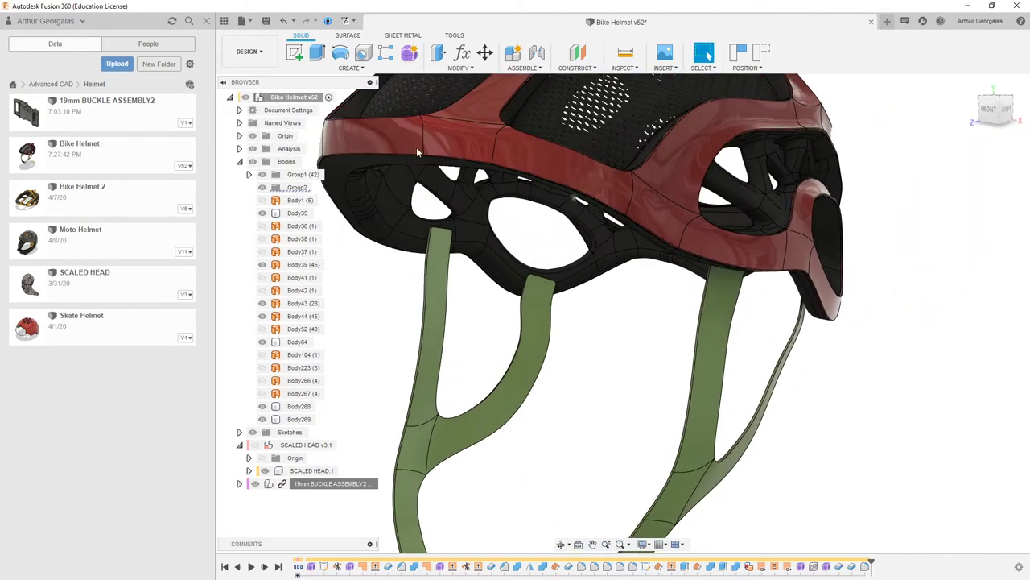
# Start a cylinder primitive with the moved buckle's position captured, and show the model in wireframe from the right side.
pyautogui.click(351, 68)
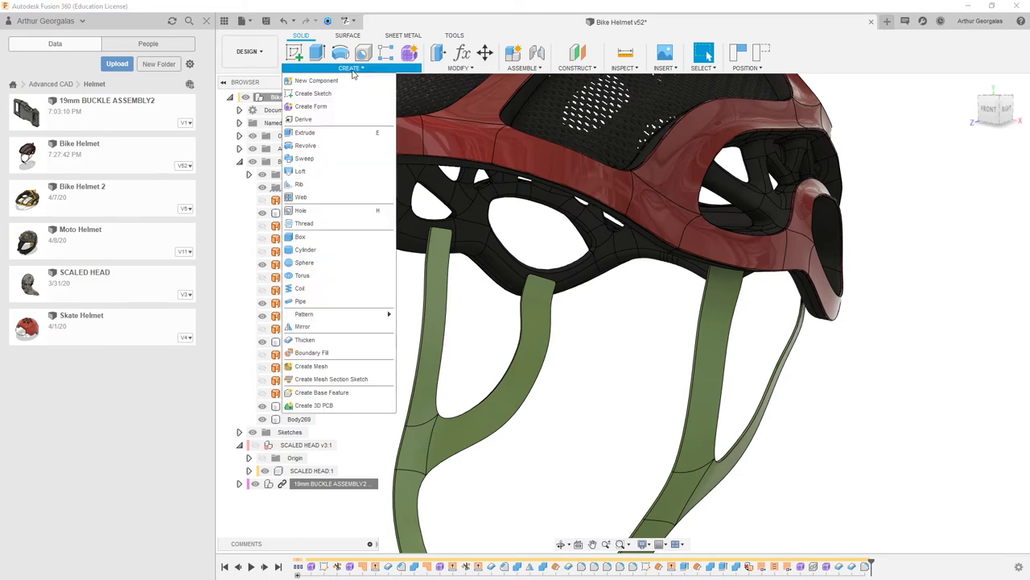
pyautogui.click(325, 256)
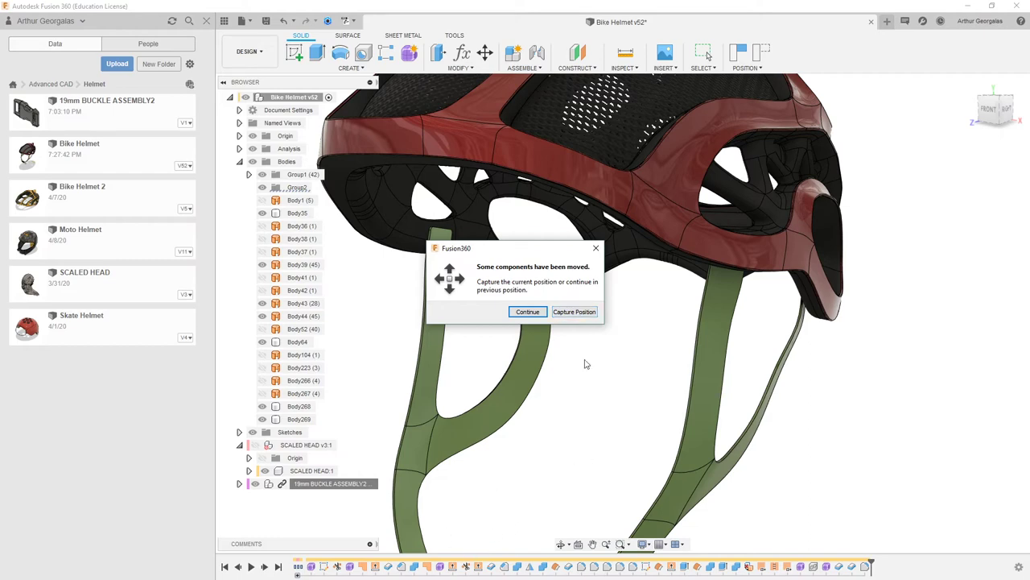
pyautogui.click(576, 313)
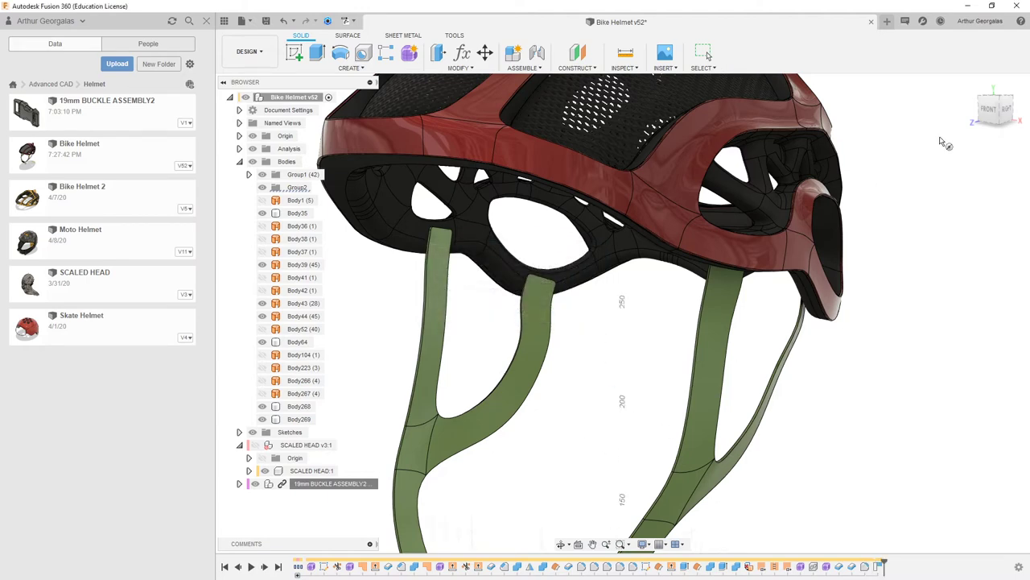
pyautogui.click(1009, 112)
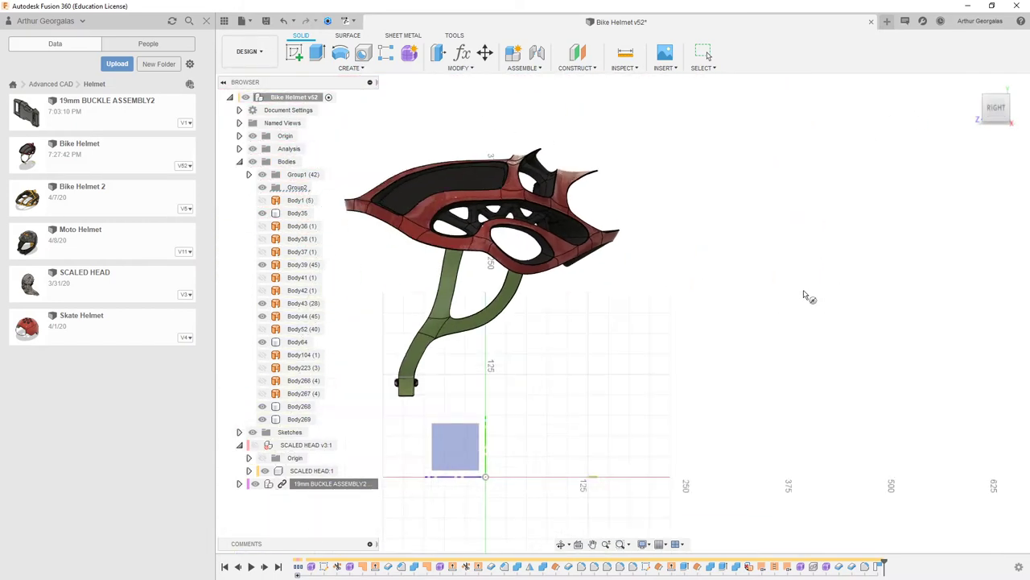
pyautogui.scroll(10, 427, 239)
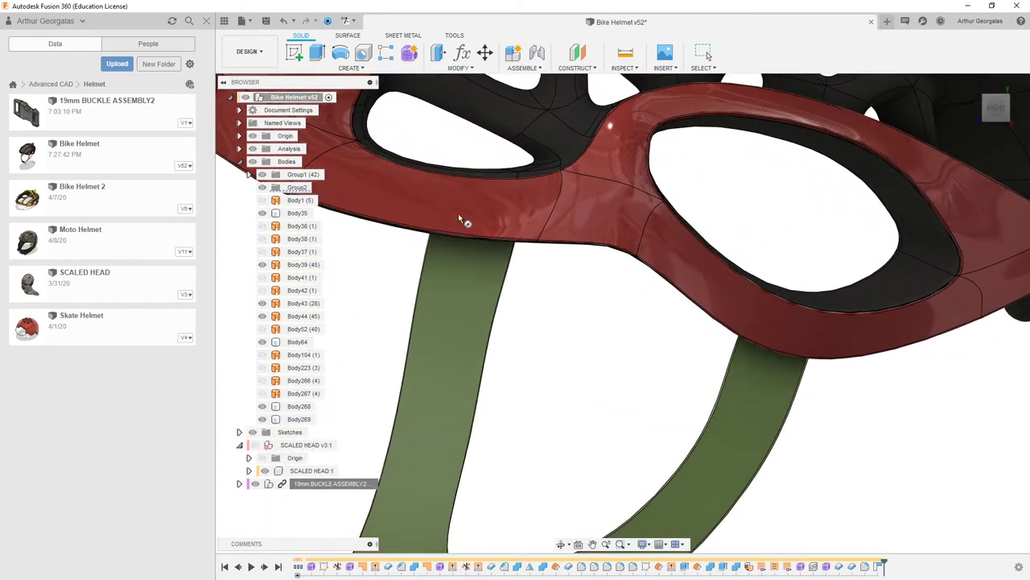
pyautogui.scroll(2, 475, 206)
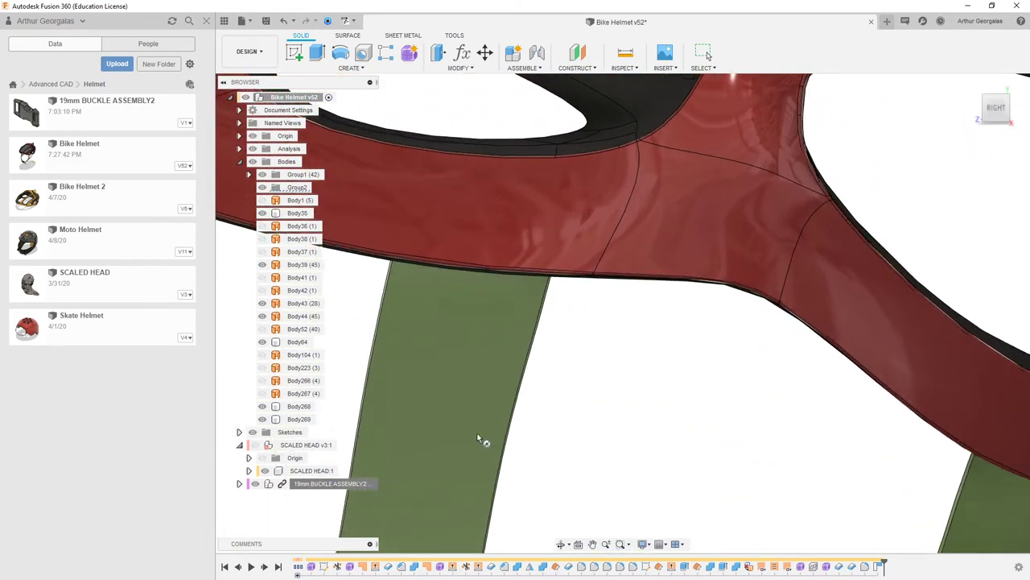
pyautogui.click(644, 544)
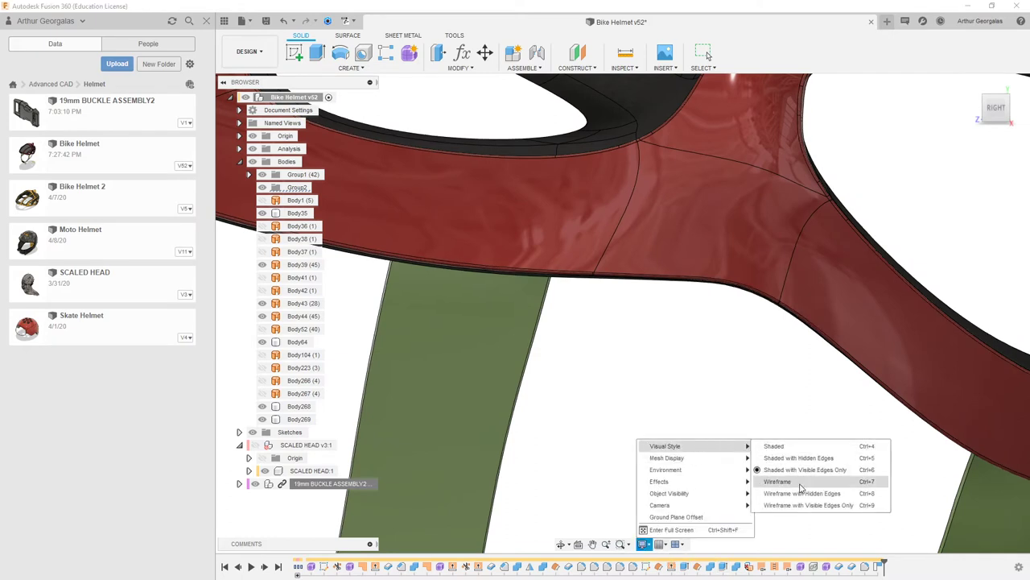
pyautogui.click(801, 486)
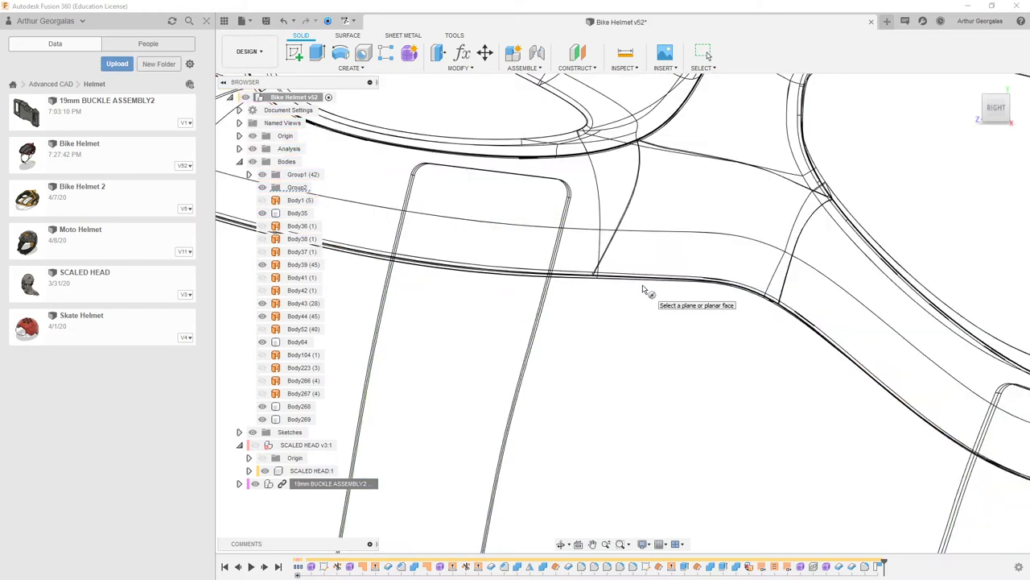
# Place the cylinder's base circle on the side plane over the strap's rounded end and set its diameter to 6 mm.
pyautogui.click(500, 214)
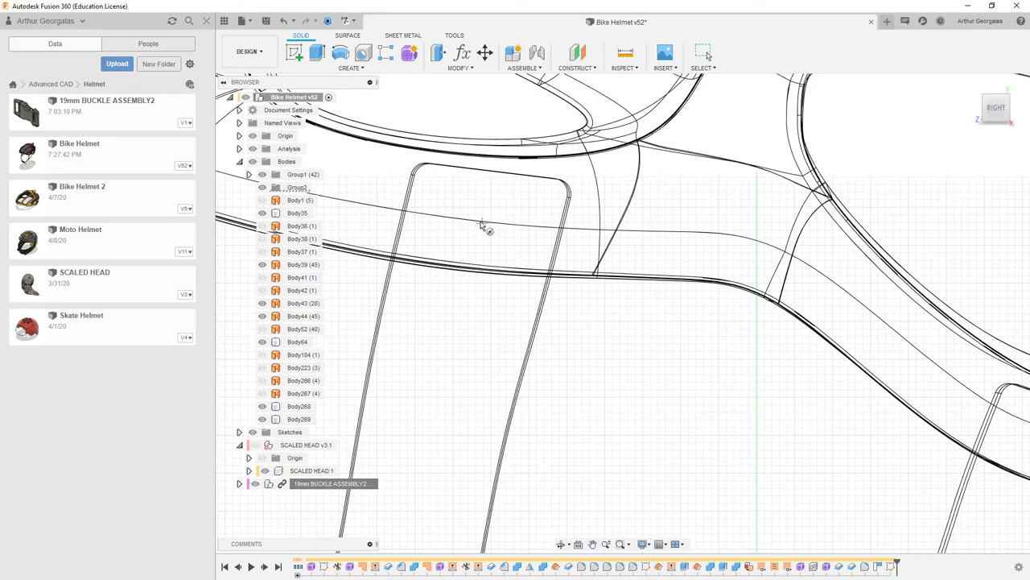
pyautogui.click(480, 220)
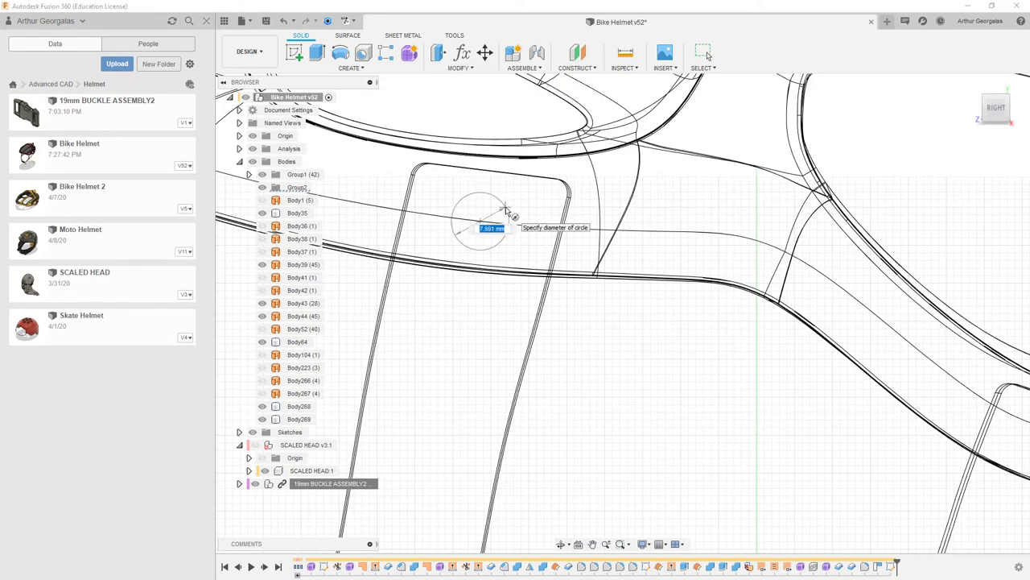
pyautogui.click(507, 210)
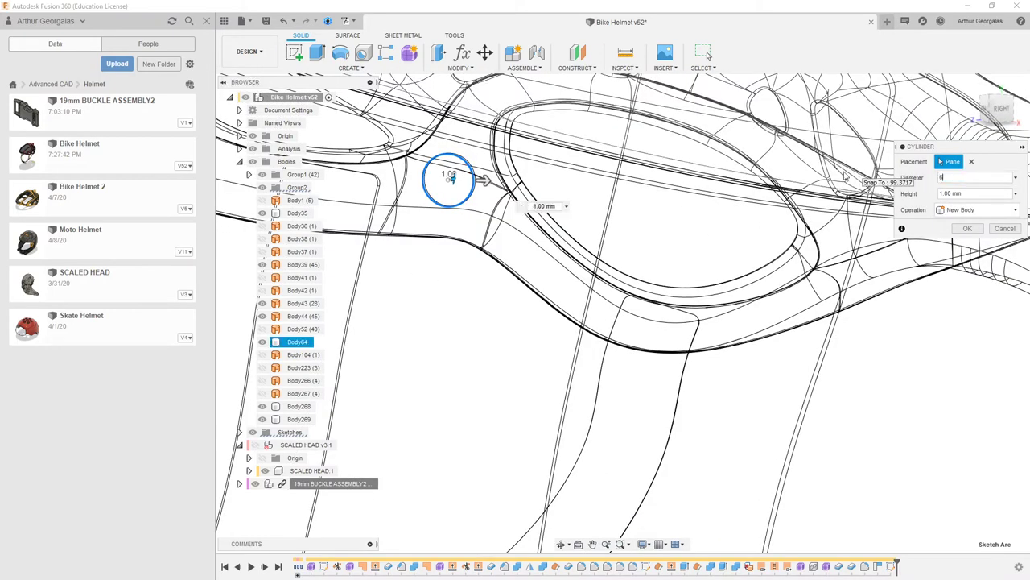
pyautogui.scroll(-5, 749, 440)
pyautogui.keyDown('shift'); pyautogui.moveTo(765, 400); pyautogui.dragTo(837, 434, button='middle'); pyautogui.keyUp('shift')
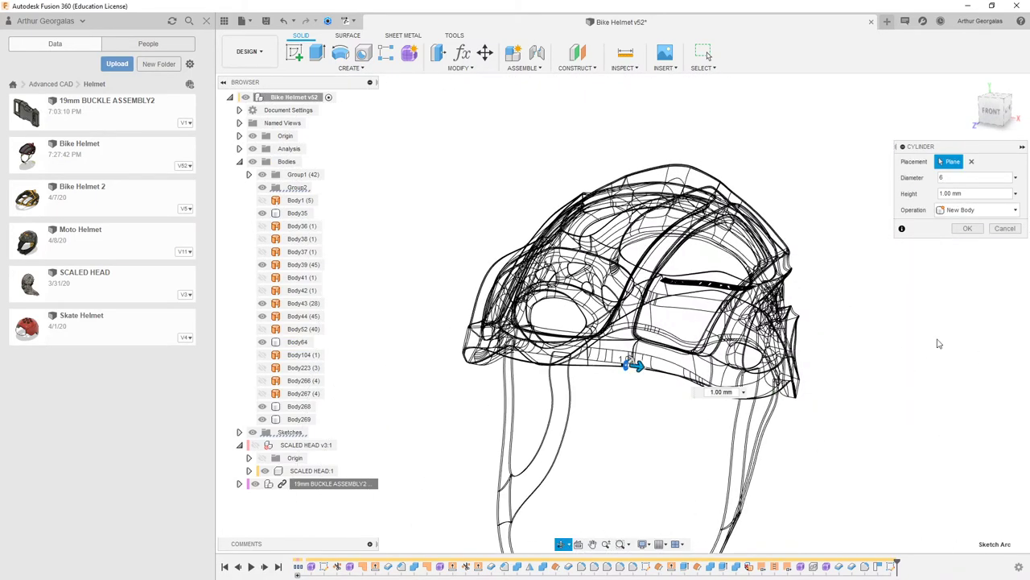
pyautogui.scroll(4, 635, 367)
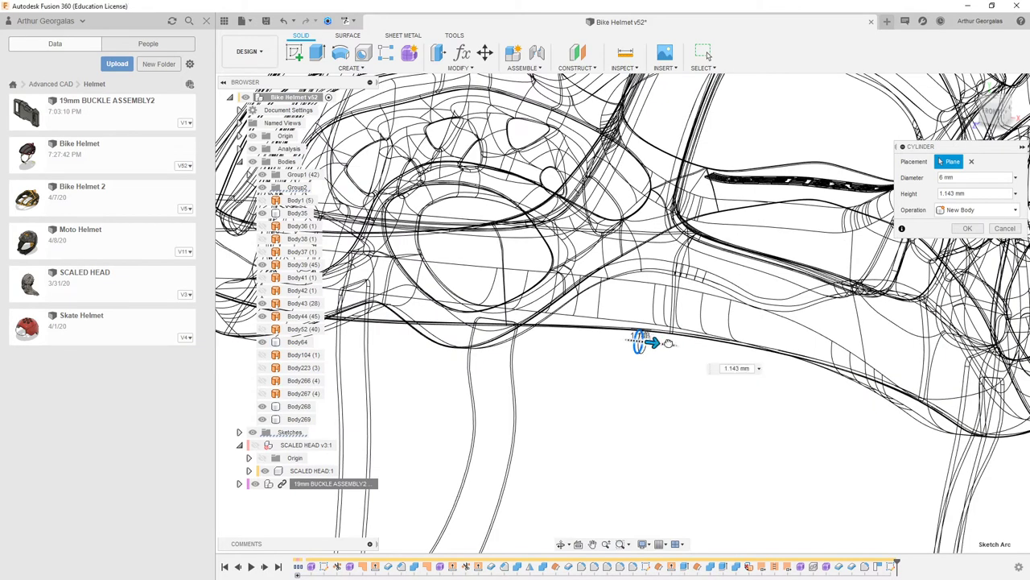
# Extend the cylinder's height to about 15.778 mm and create it as a new body.
pyautogui.moveTo(679, 345); pyautogui.dragTo(703, 358)
pyautogui.scroll(-3, 713, 397)
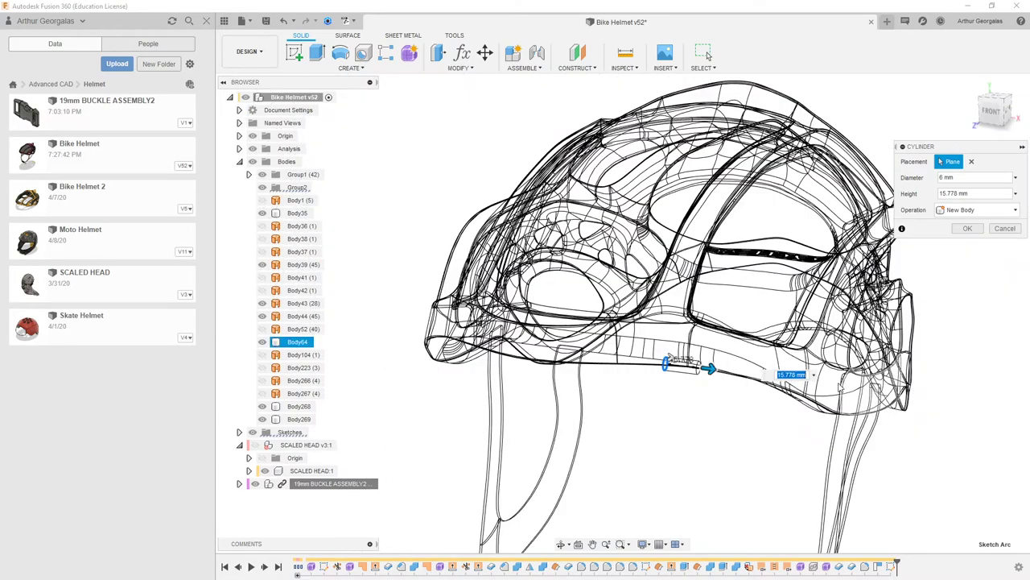
pyautogui.keyDown('shift'); pyautogui.moveTo(863, 424); pyautogui.dragTo(889, 414, button='middle'); pyautogui.keyUp('shift')
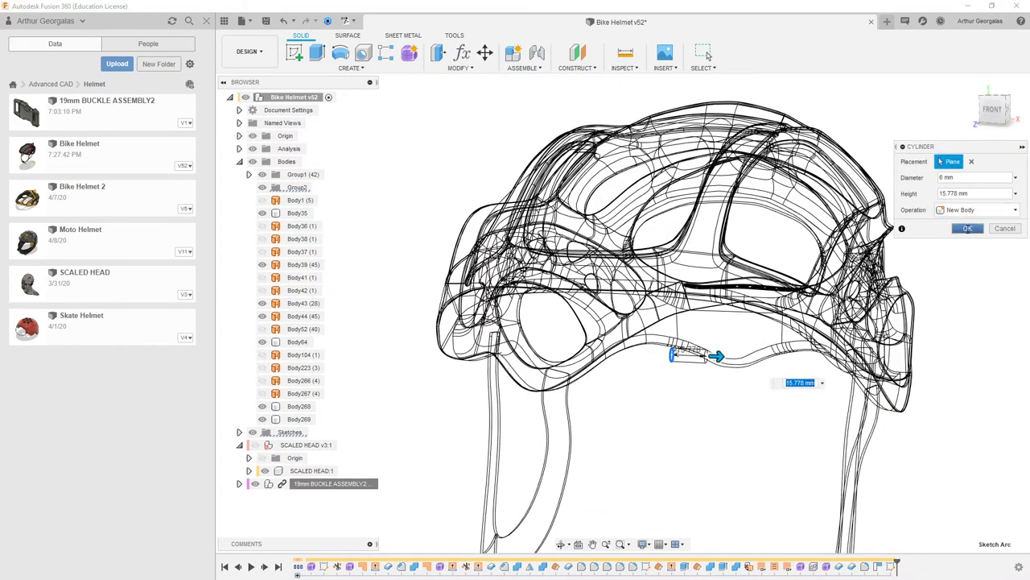
pyautogui.click(967, 228)
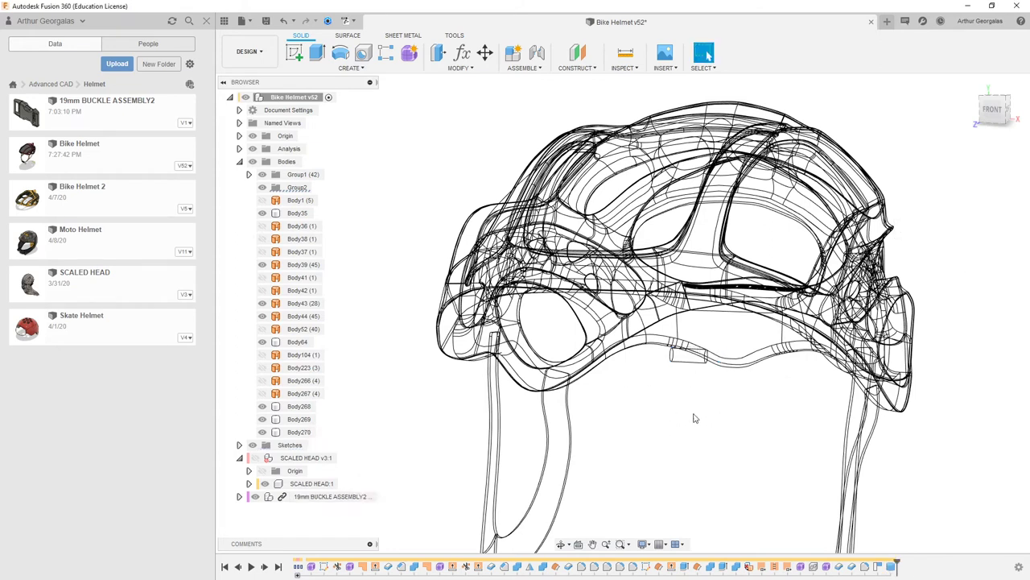
# Set the visual style to Shaded with Visible Edges Only and turn off the Ambient Occlusion effect.
pyautogui.click(644, 544)
pyautogui.moveTo(700, 448)
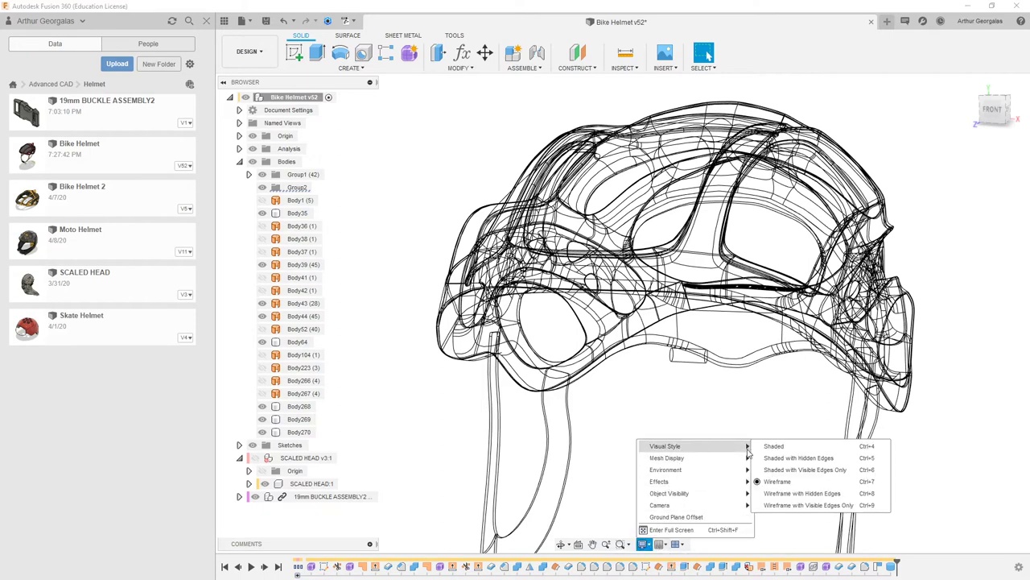
pyautogui.click(785, 472)
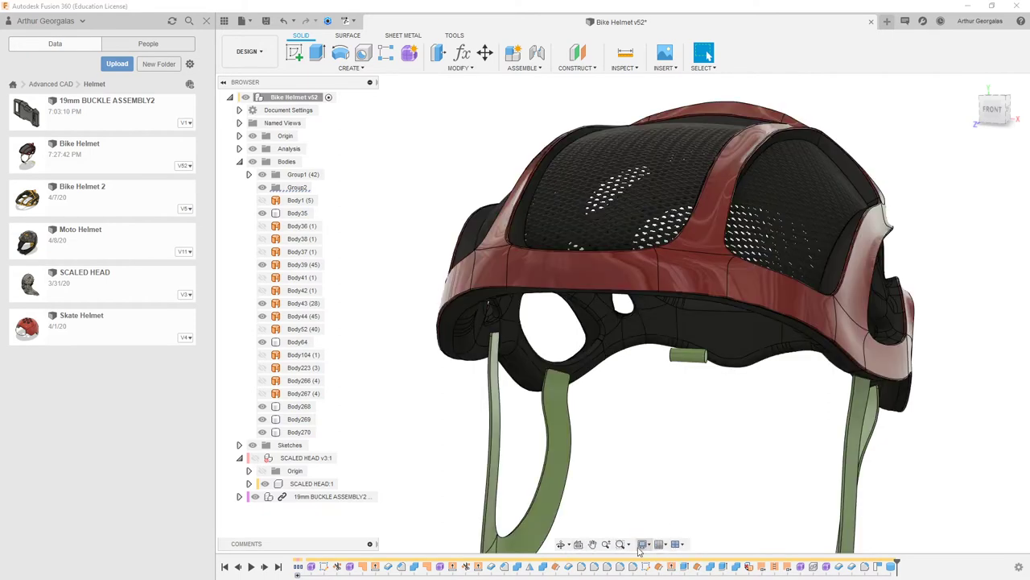
pyautogui.click(643, 544)
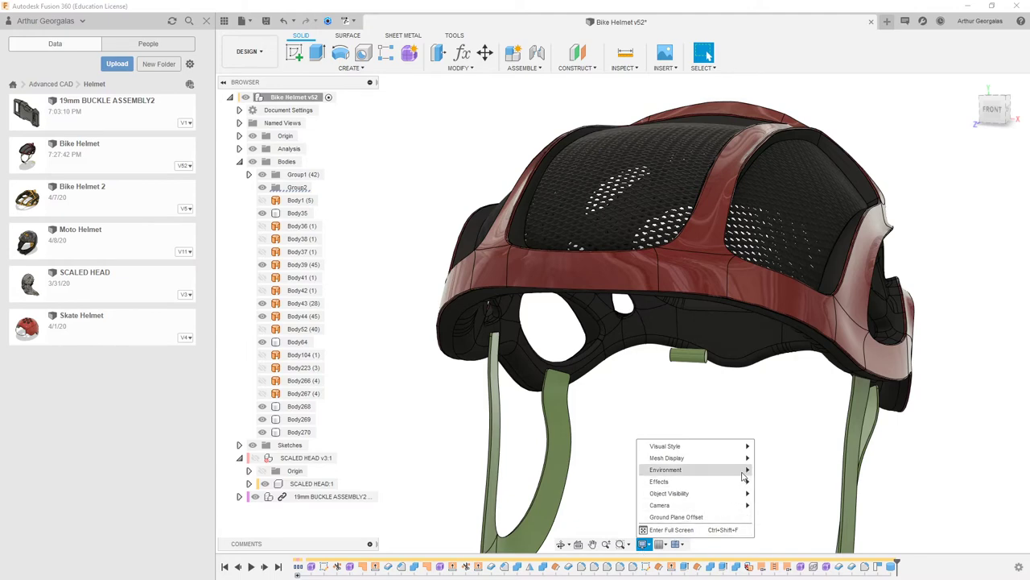
pyautogui.moveTo(744, 481)
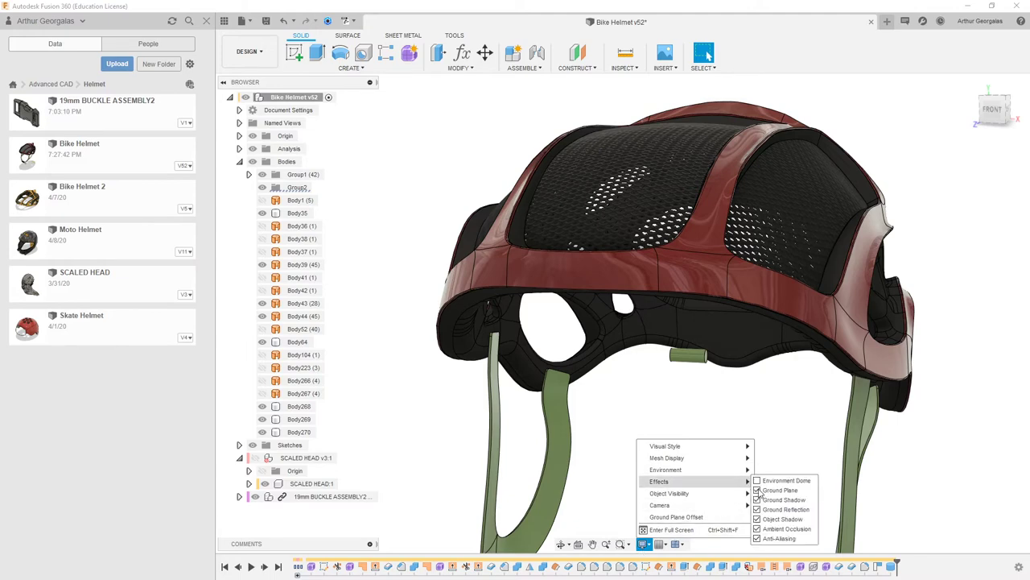
pyautogui.click(756, 530)
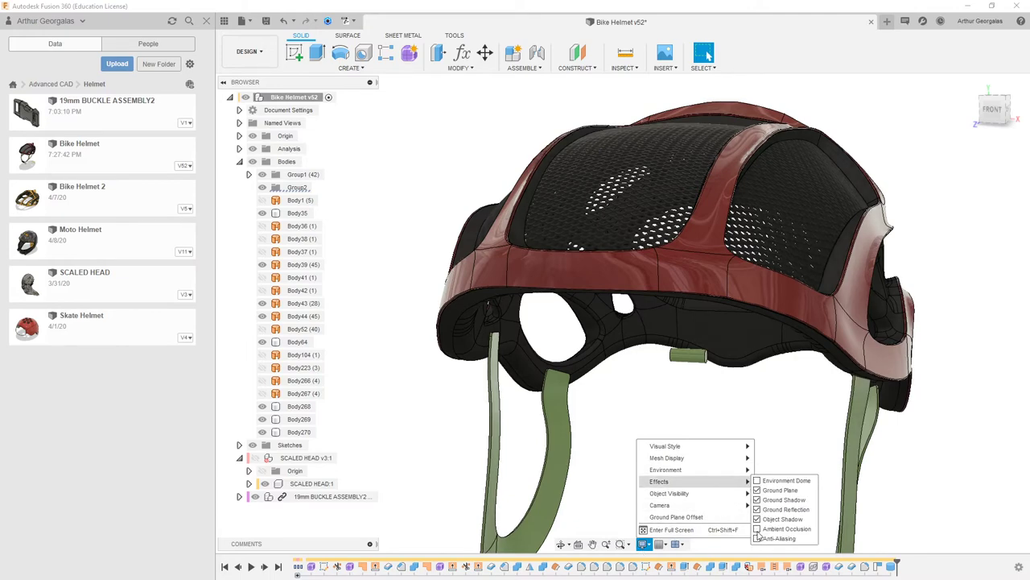
pyautogui.click(773, 411)
# Start Move/Copy on the cylinder with Bodies as the move object and the whole cylinder body selected.
pyautogui.scroll(5, 693, 363)
pyautogui.click(704, 310)
pyautogui.rightClick(703, 310)
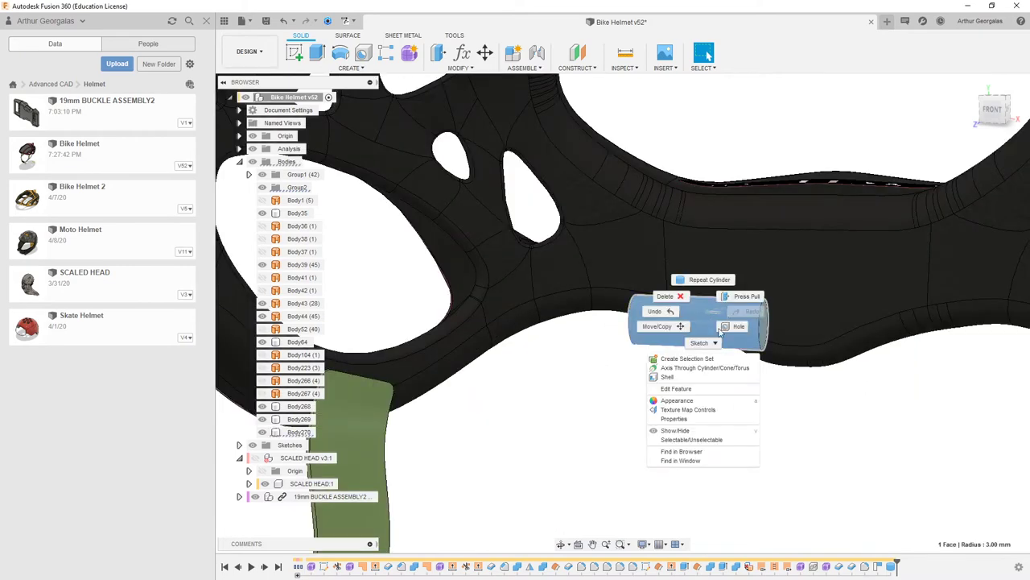
pyautogui.click(666, 326)
pyautogui.moveTo(793, 328); pyautogui.dragTo(882, 421)
pyautogui.scroll(-5, 876, 413)
pyautogui.click(981, 161)
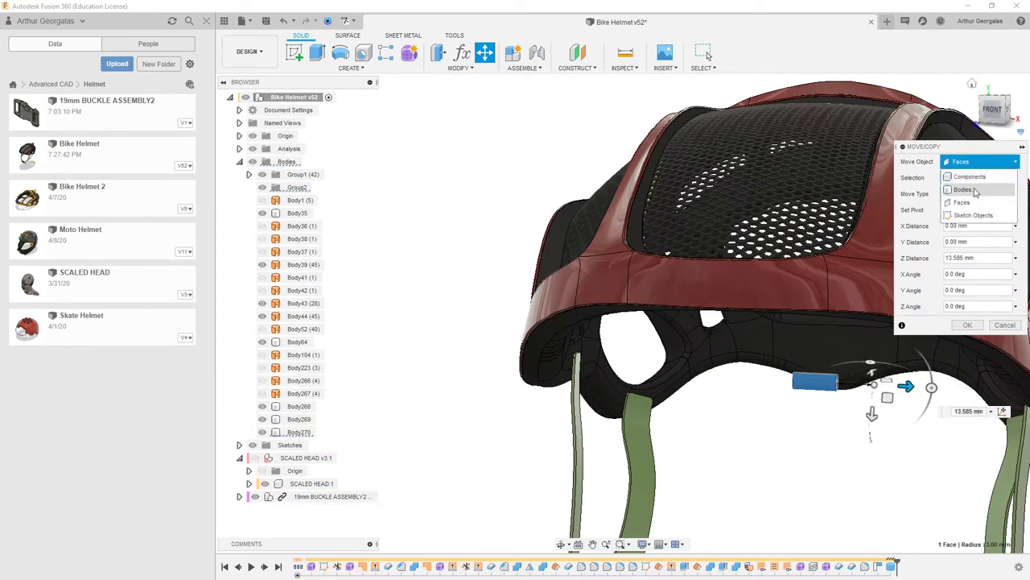
pyautogui.click(962, 169)
pyautogui.click(821, 380)
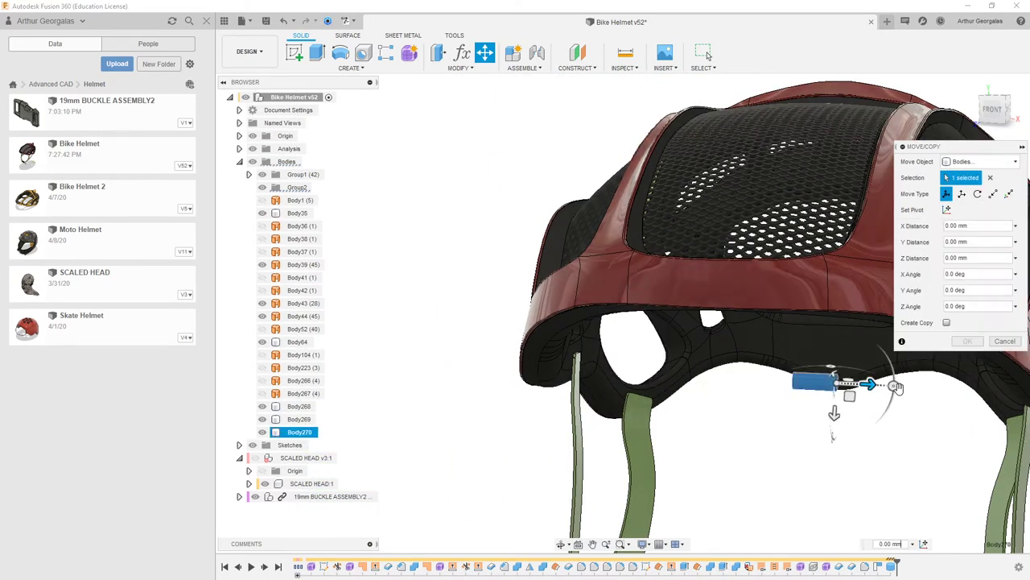
# Move the cylinder body about 84.83 mm along Z to the strap end inside the helmet's side.
pyautogui.scroll(-5, 967, 417)
pyautogui.moveTo(966, 417); pyautogui.dragTo(1027, 433)
pyautogui.moveTo(959, 423); pyautogui.dragTo(856, 400, button='middle')
pyautogui.scroll(4, 855, 400)
pyautogui.scroll(3, 697, 361)
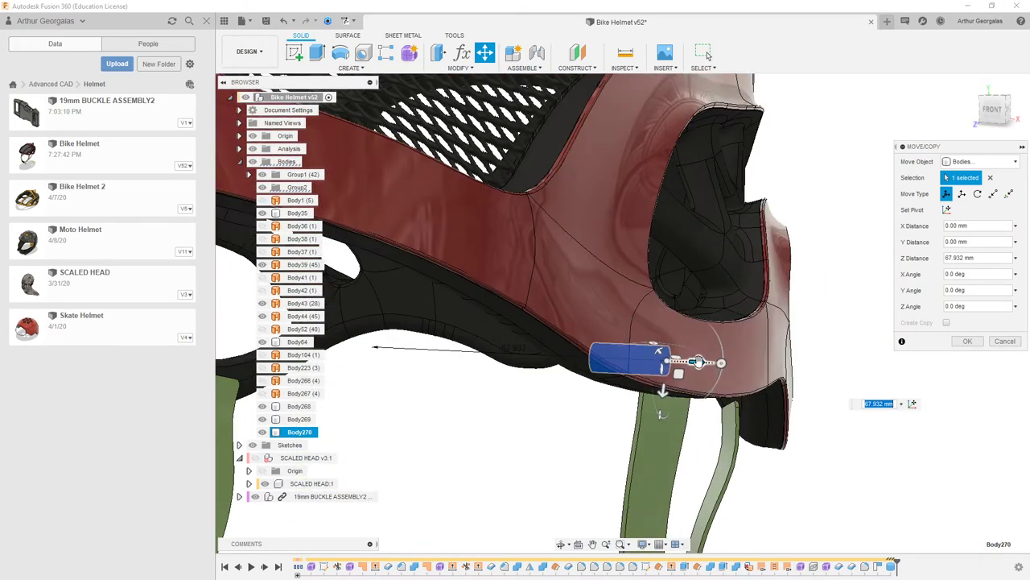
pyautogui.moveTo(701, 362); pyautogui.dragTo(779, 365)
pyautogui.scroll(10, 747, 377)
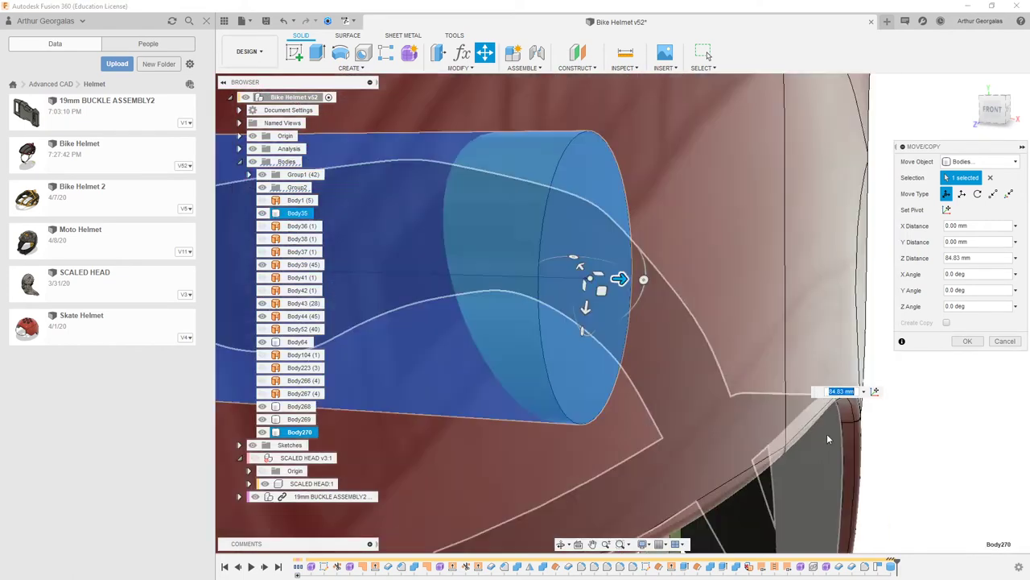
pyautogui.scroll(-5, 827, 439)
pyautogui.keyDown('shift'); pyautogui.moveTo(924, 472); pyautogui.dragTo(950, 470, button='middle'); pyautogui.keyUp('shift')
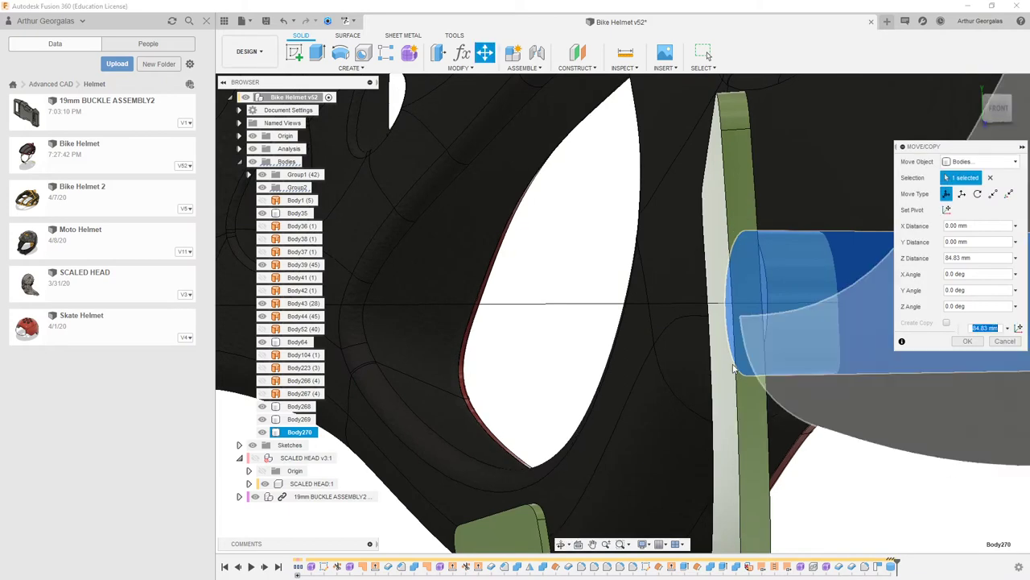
pyautogui.scroll(-6, 737, 361)
pyautogui.scroll(2, 755, 355)
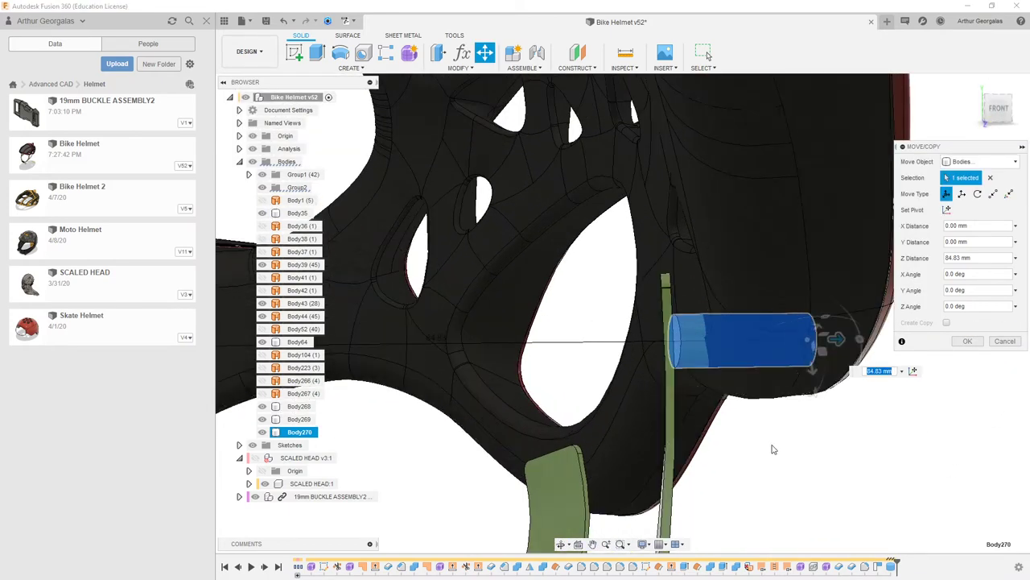
pyautogui.moveTo(771, 448)
pyautogui.keyDown('shift'); pyautogui.mouseDown(button='middle')
pyautogui.moveTo(764, 437)
pyautogui.moveTo(774, 440)
pyautogui.mouseUp(button='middle'); pyautogui.keyUp('shift')
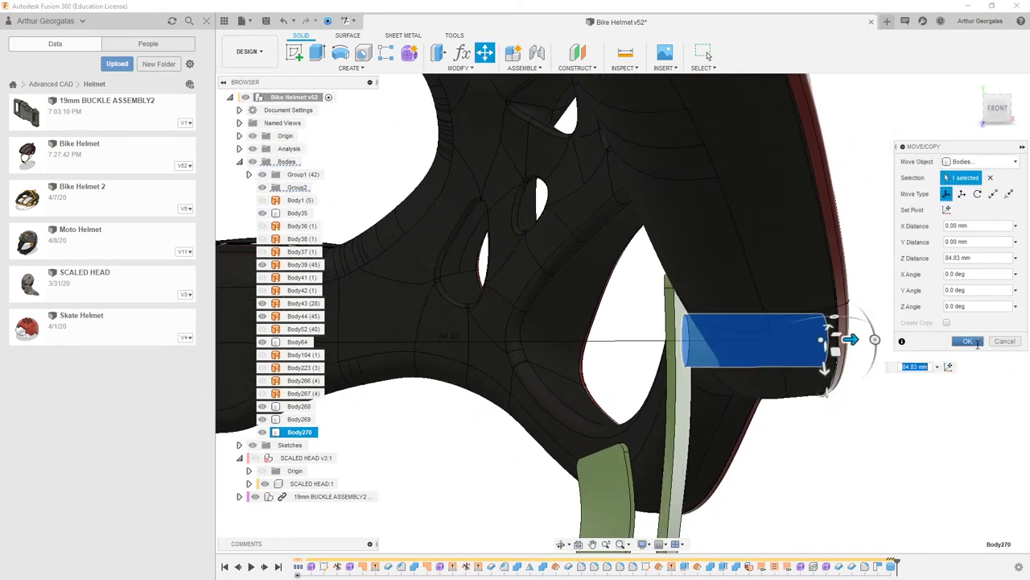
pyautogui.click(968, 341)
pyautogui.press('Escape')
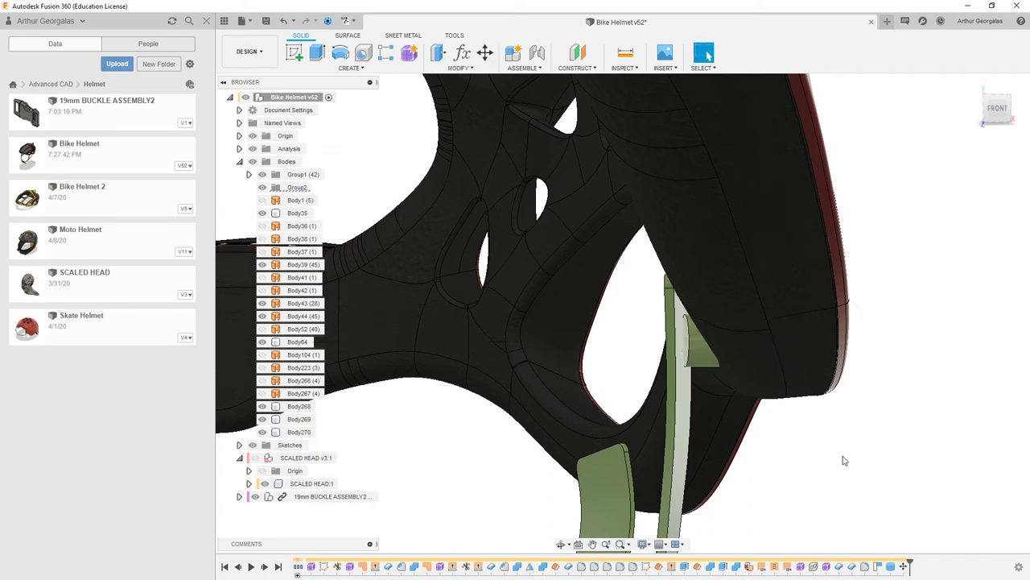
# Edit the cylinder primitive and set its height to 17 mm.
pyautogui.click(891, 566)
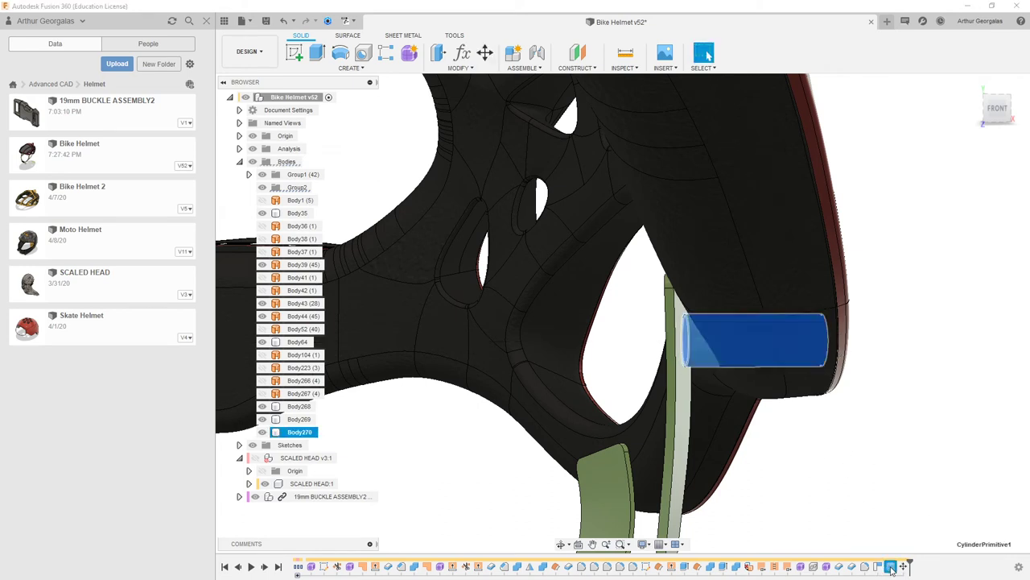
pyautogui.doubleClick(692, 466)
pyautogui.click(994, 193)
pyautogui.moveTo(993, 193); pyautogui.dragTo(908, 200)
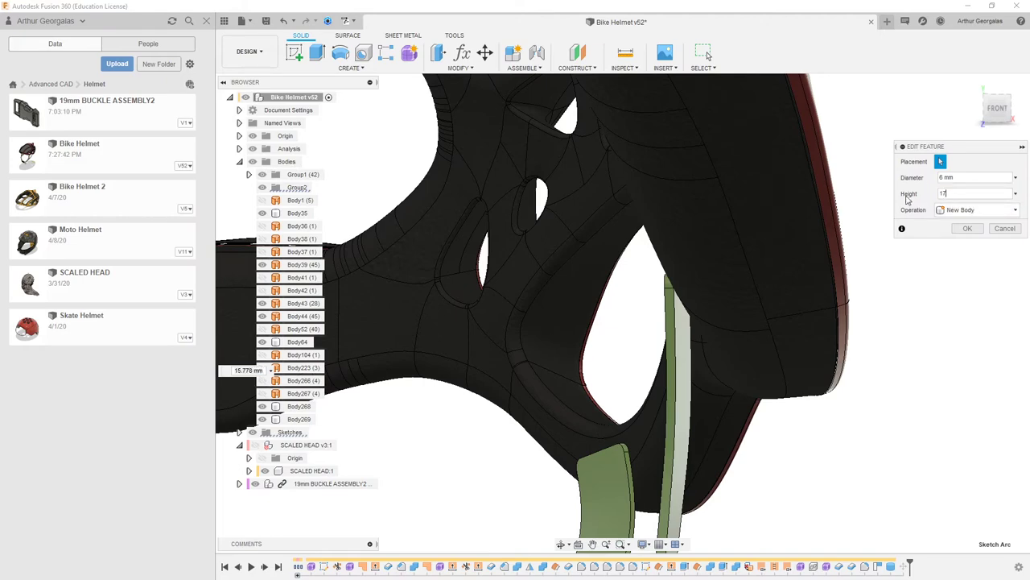
pyautogui.press('Return')
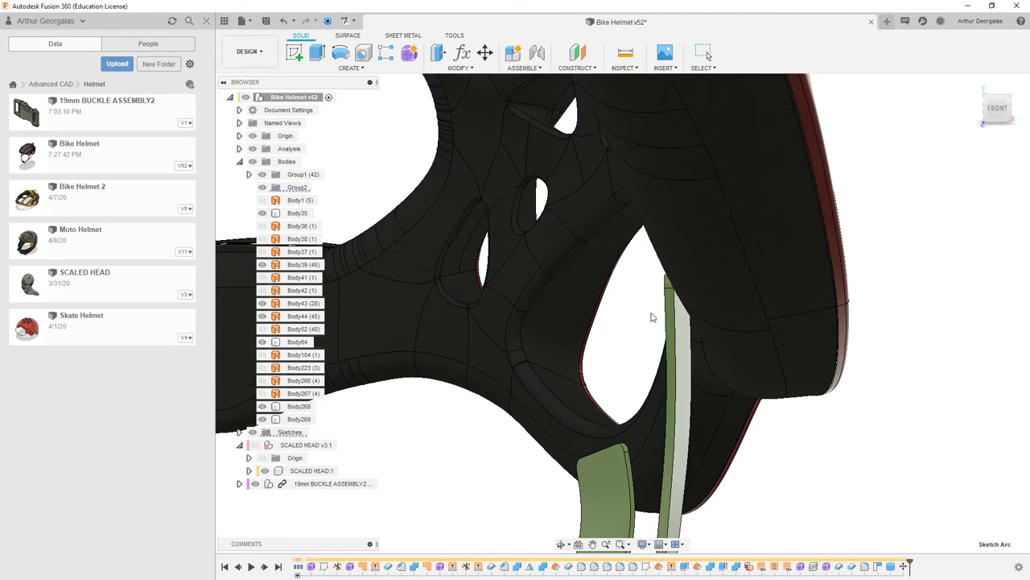
pyautogui.moveTo(852, 351)
pyautogui.keyDown('shift'); pyautogui.mouseDown(button='middle')
pyautogui.moveTo(837, 362)
pyautogui.moveTo(855, 358)
pyautogui.mouseUp(button='middle'); pyautogui.keyUp('shift')
pyautogui.press('Escape')
# Edit the cylinder primitive again and increase its height so it extends further through the helmet's shell.
pyautogui.click(890, 566)
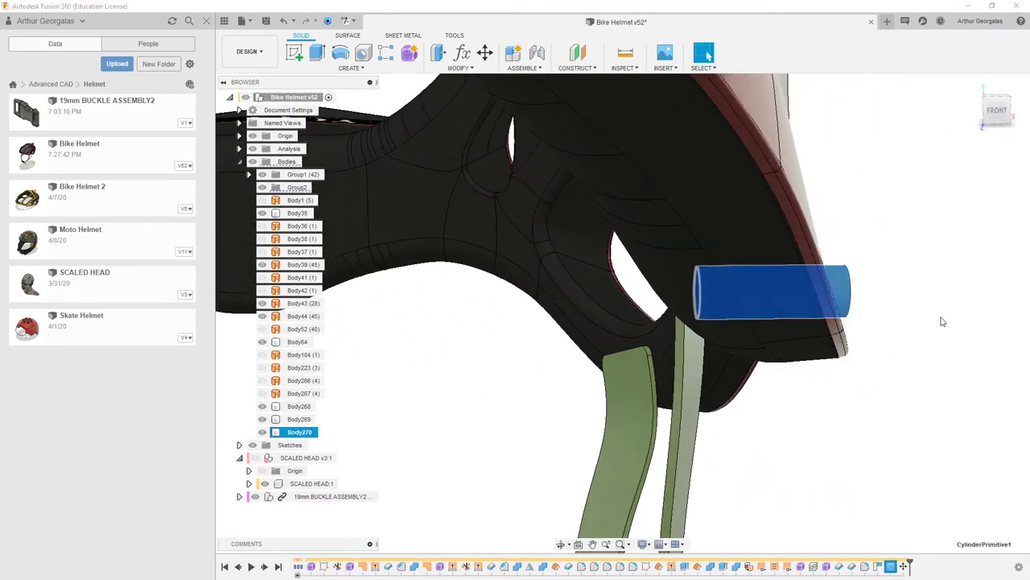
pyautogui.click(970, 196)
pyautogui.press('Return')
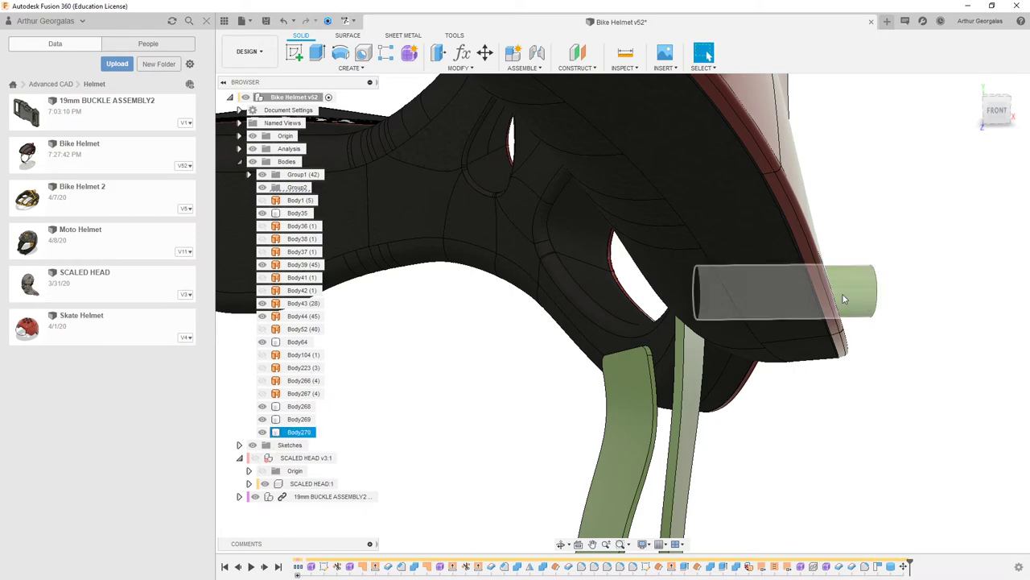
# Move the lengthened cylinder body about -2.016 mm along Z so its inner end passes through the strap.
pyautogui.click(705, 54)
pyautogui.click(485, 53)
pyautogui.click(850, 272)
pyautogui.scroll(3, 849, 274)
pyautogui.keyDown('shift'); pyautogui.moveTo(850, 274); pyautogui.dragTo(776, 269, button='middle'); pyautogui.keyUp('shift')
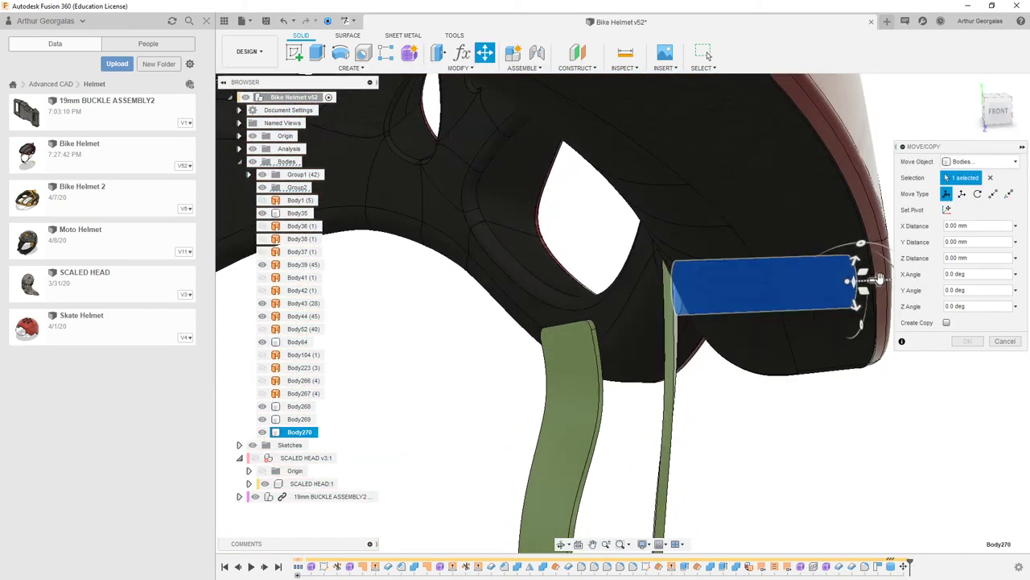
pyautogui.moveTo(880, 278); pyautogui.dragTo(859, 281)
pyautogui.keyDown('shift'); pyautogui.moveTo(563, 301); pyautogui.dragTo(867, 359, button='middle'); pyautogui.keyUp('shift')
pyautogui.keyDown('shift'); pyautogui.moveTo(526, 327); pyautogui.dragTo(867, 313, button='middle'); pyautogui.keyUp('shift')
pyautogui.scroll(-10, 621, 293)
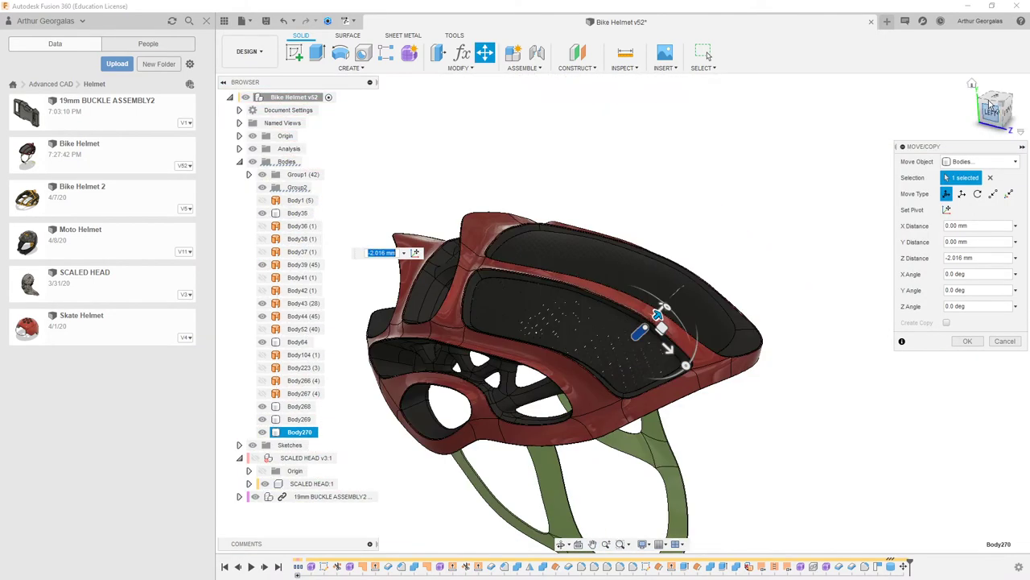
pyautogui.click(997, 100)
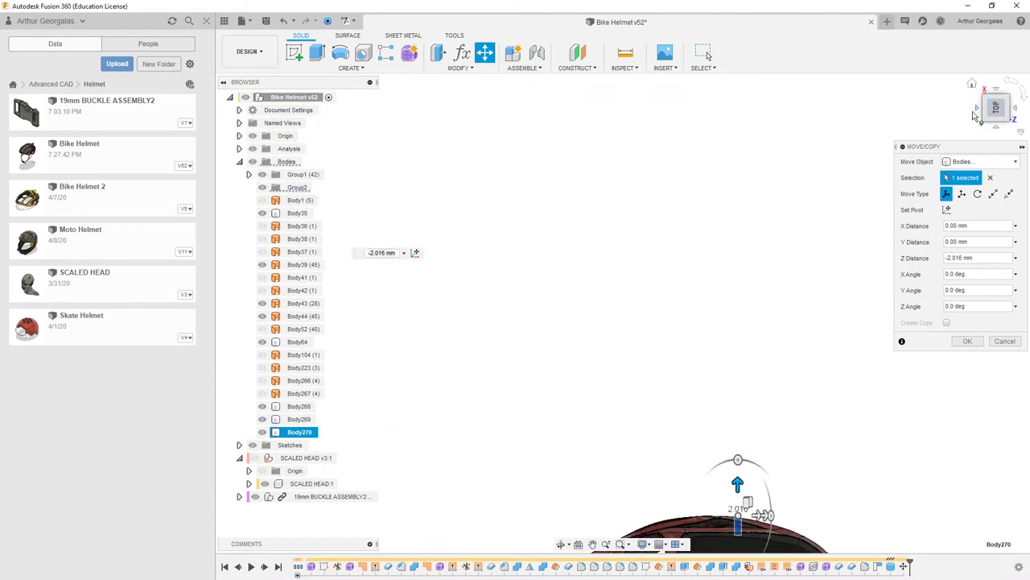
pyautogui.keyDown('shift'); pyautogui.moveTo(975, 117); pyautogui.dragTo(666, 195, button='middle'); pyautogui.keyUp('shift')
pyautogui.scroll(8, 566, 360)
pyautogui.scroll(3, 525, 286)
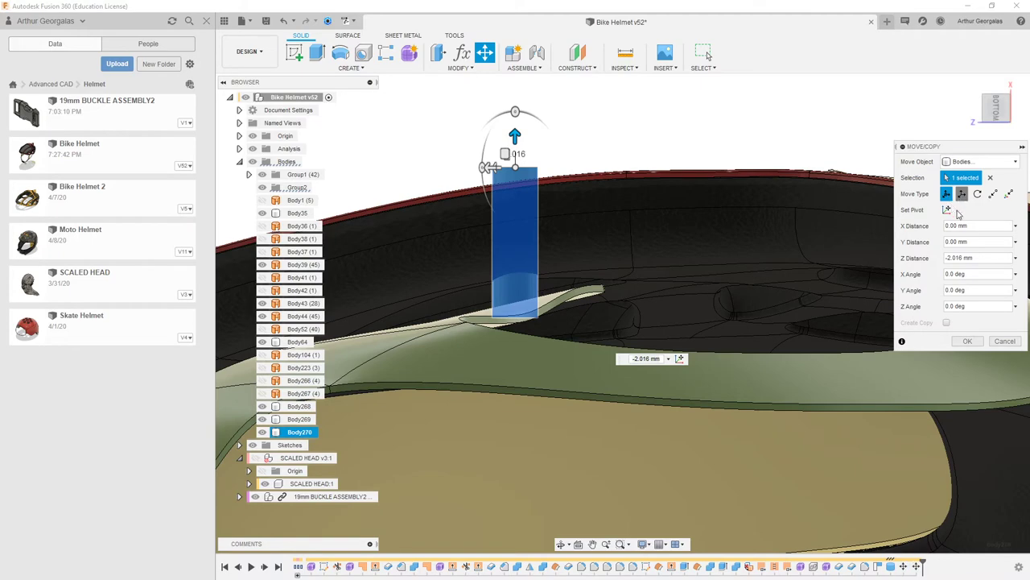
# Rotate the cylinder body slightly to follow the strap's angle and shift it in-plane by about 0.063 mm and 2.914 mm.
pyautogui.click(963, 194)
pyautogui.click(948, 194)
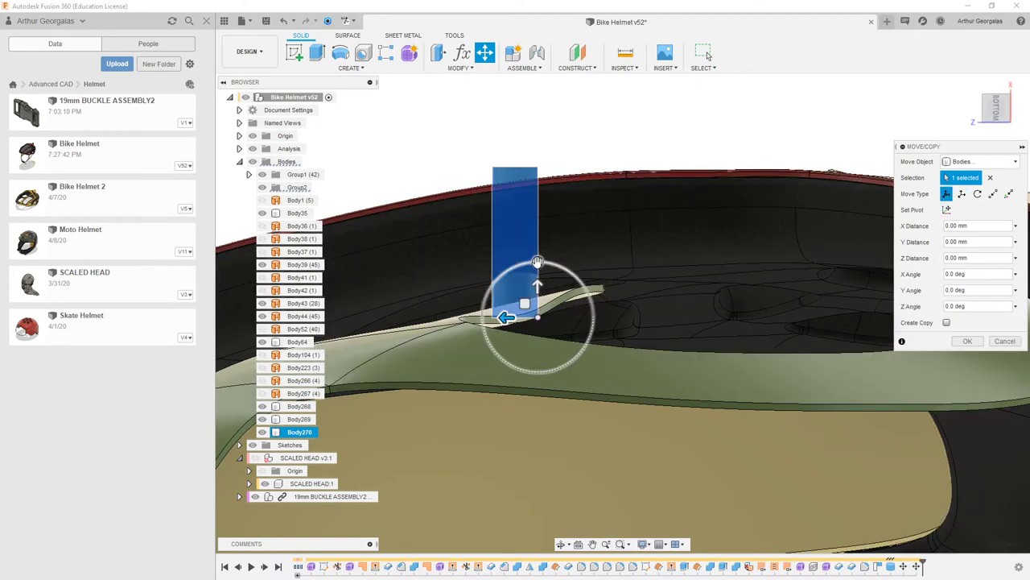
pyautogui.moveTo(537, 259); pyautogui.dragTo(525, 262)
pyautogui.moveTo(522, 304); pyautogui.dragTo(554, 301)
pyautogui.keyDown('shift'); pyautogui.moveTo(561, 348); pyautogui.dragTo(504, 226, button='middle'); pyautogui.keyUp('shift')
pyautogui.scroll(2, 582, 201)
pyautogui.moveTo(584, 203); pyautogui.dragTo(562, 198)
pyautogui.keyDown('shift'); pyautogui.moveTo(561, 198); pyautogui.dragTo(639, 164, button='middle'); pyautogui.keyUp('shift')
pyautogui.click(970, 341)
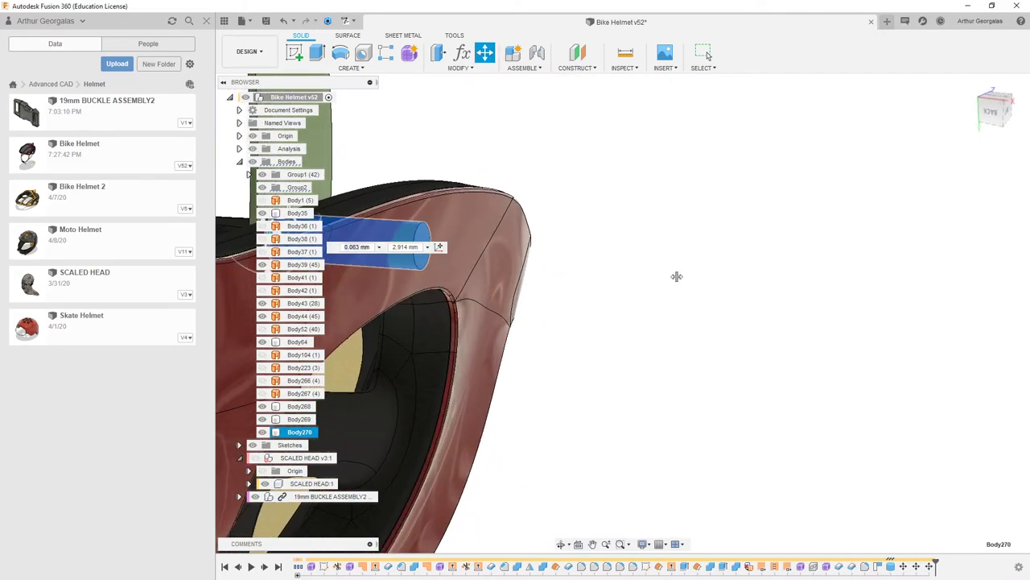
# Edit the chin strap's form and move its face beside the cylinder outward toward the helmet shell, then finish the form.
pyautogui.keyDown('shift'); pyautogui.moveTo(662, 278); pyautogui.dragTo(658, 277, button='middle'); pyautogui.keyUp('shift')
pyautogui.keyDown('shift'); pyautogui.moveTo(428, 246); pyautogui.dragTo(532, 275, button='middle'); pyautogui.keyUp('shift')
pyautogui.scroll(5, 805, 442)
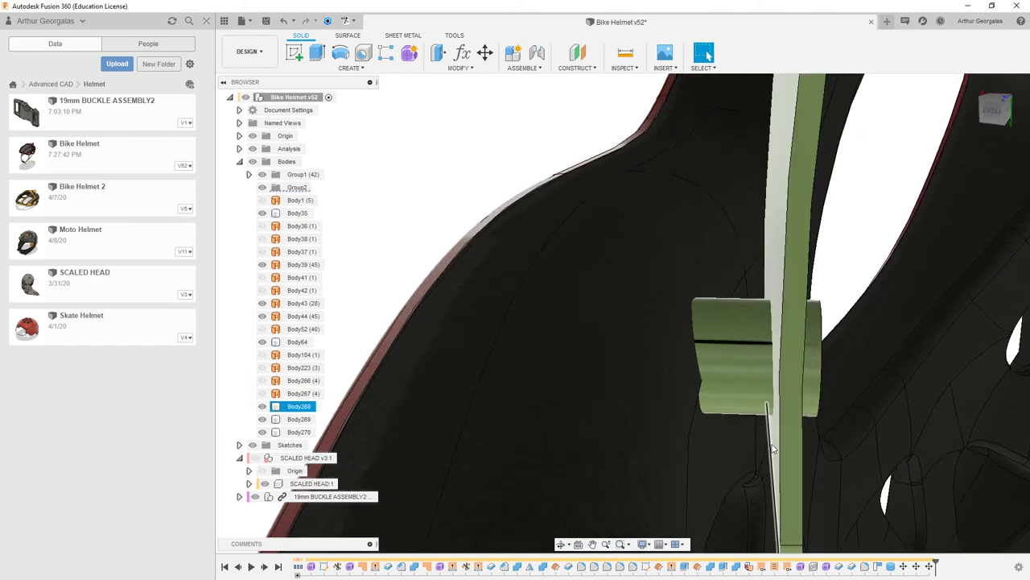
pyautogui.doubleClick(825, 568)
pyautogui.click(774, 376)
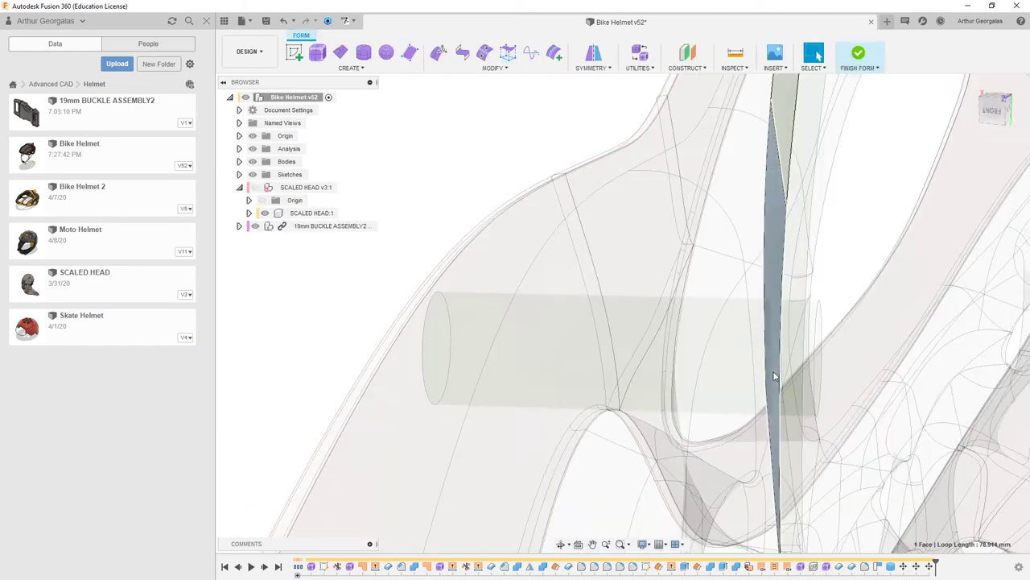
pyautogui.rightClick(774, 376)
pyautogui.click(813, 356)
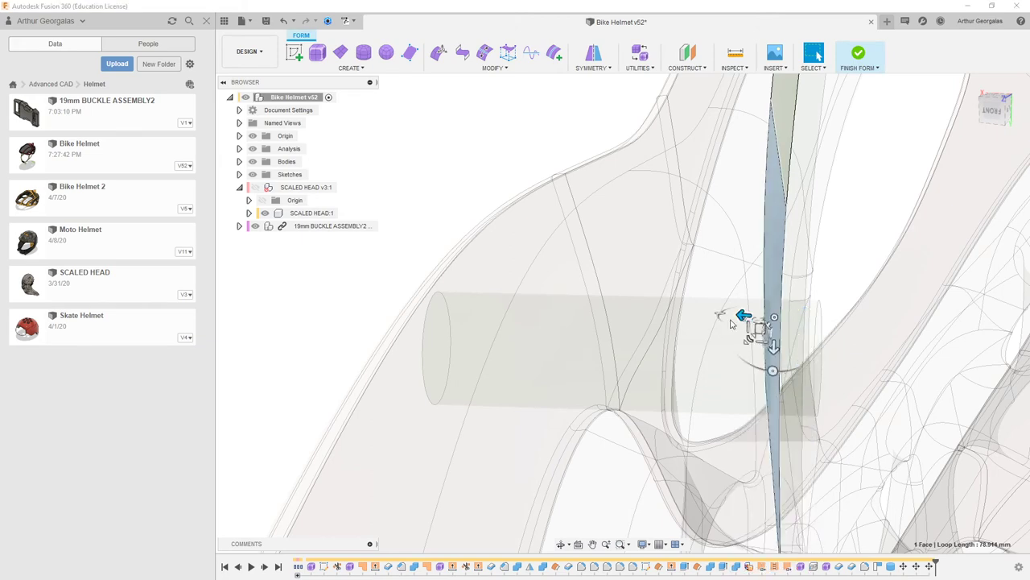
pyautogui.moveTo(745, 314); pyautogui.dragTo(672, 306)
pyautogui.click(858, 52)
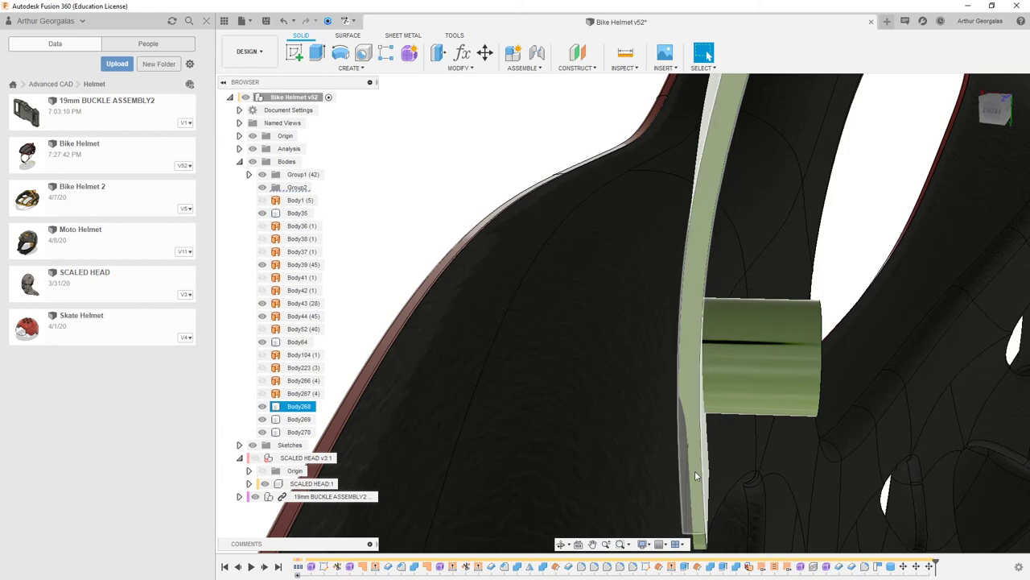
pyautogui.press('Escape')
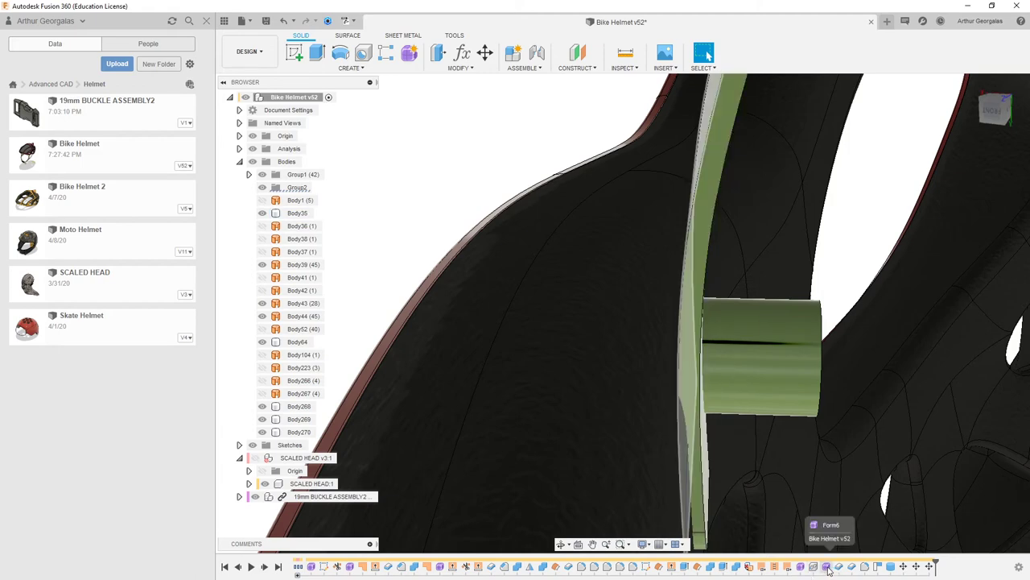
# Reopen the strap's form, nudge the same face slightly back inward from the shell, and finish the form.
pyautogui.doubleClick(828, 566)
pyautogui.click(688, 352)
pyautogui.rightClick(684, 352)
pyautogui.press('Escape')
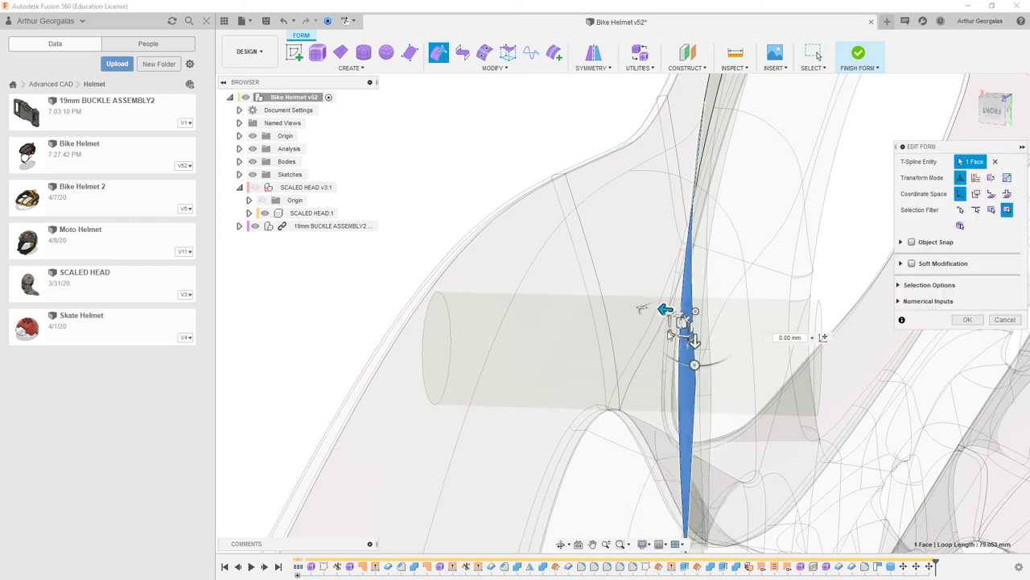
pyautogui.moveTo(666, 310); pyautogui.dragTo(675, 316)
pyautogui.click(852, 55)
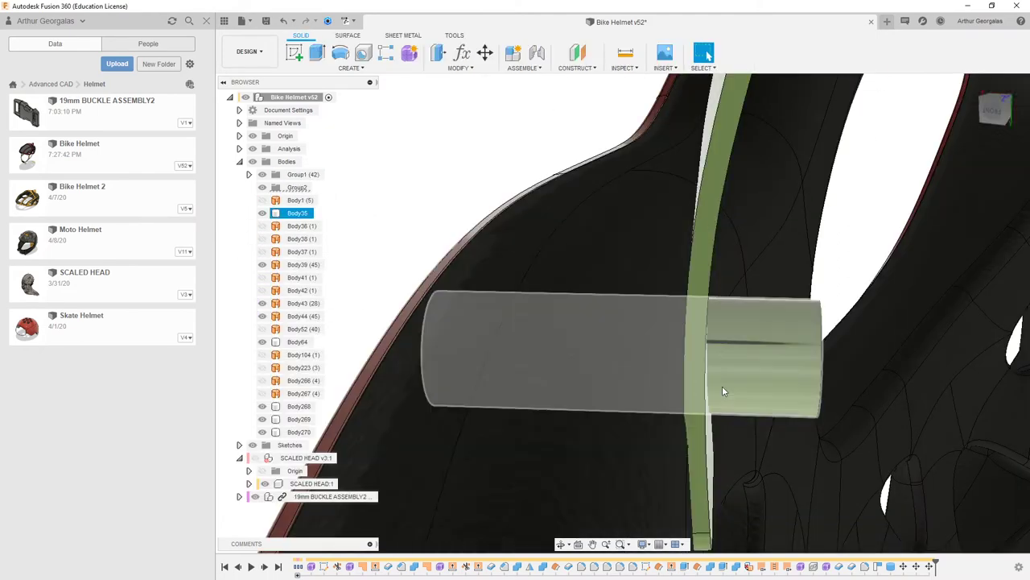
# Offset the cylinder's outer end face by about -1.258 mm to shorten the part protruding outside the shell.
pyautogui.keyDown('shift'); pyautogui.moveTo(710, 382); pyautogui.dragTo(515, 253, button='middle'); pyautogui.keyUp('shift')
pyautogui.scroll(-1, 584, 389)
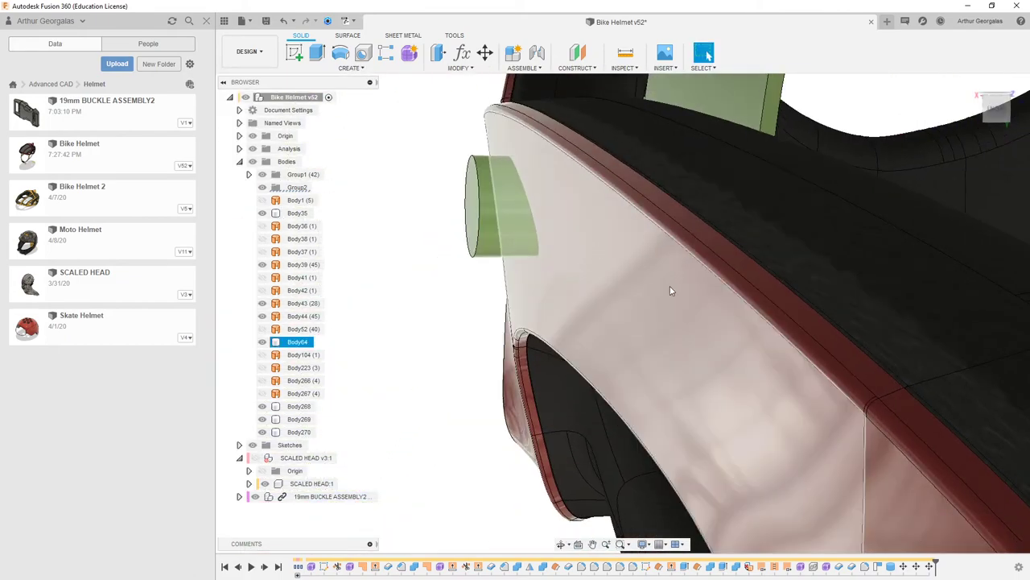
pyautogui.keyDown('shift'); pyautogui.moveTo(668, 292); pyautogui.dragTo(451, 252, button='middle'); pyautogui.keyUp('shift')
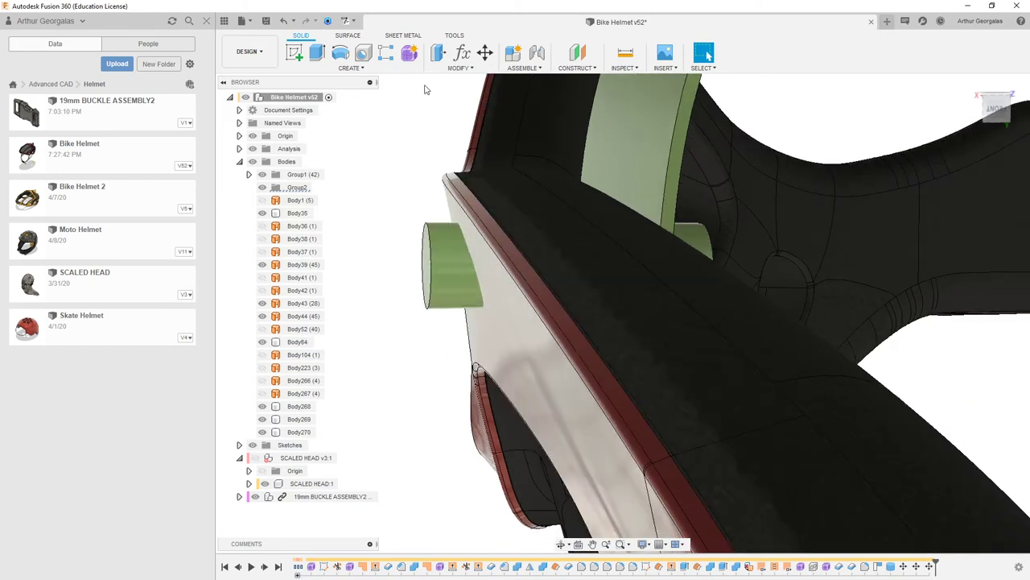
pyautogui.click(439, 53)
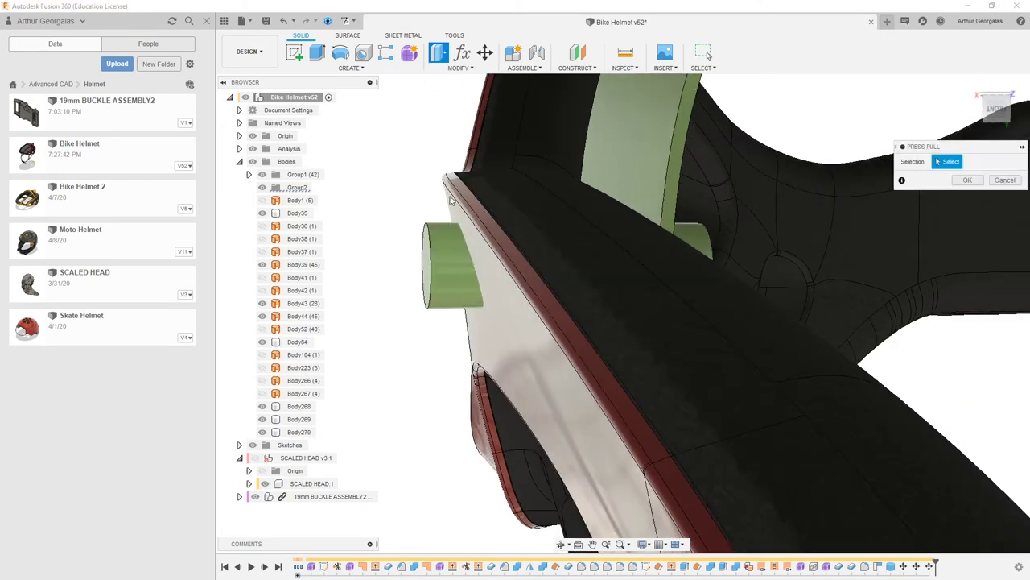
pyautogui.click(427, 264)
pyautogui.moveTo(411, 257); pyautogui.dragTo(439, 258)
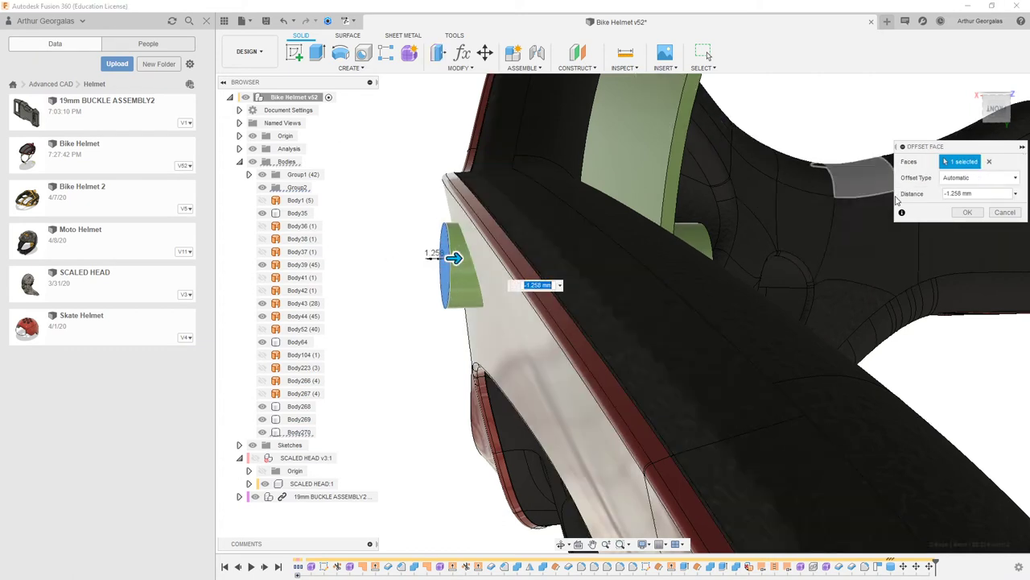
pyautogui.click(966, 213)
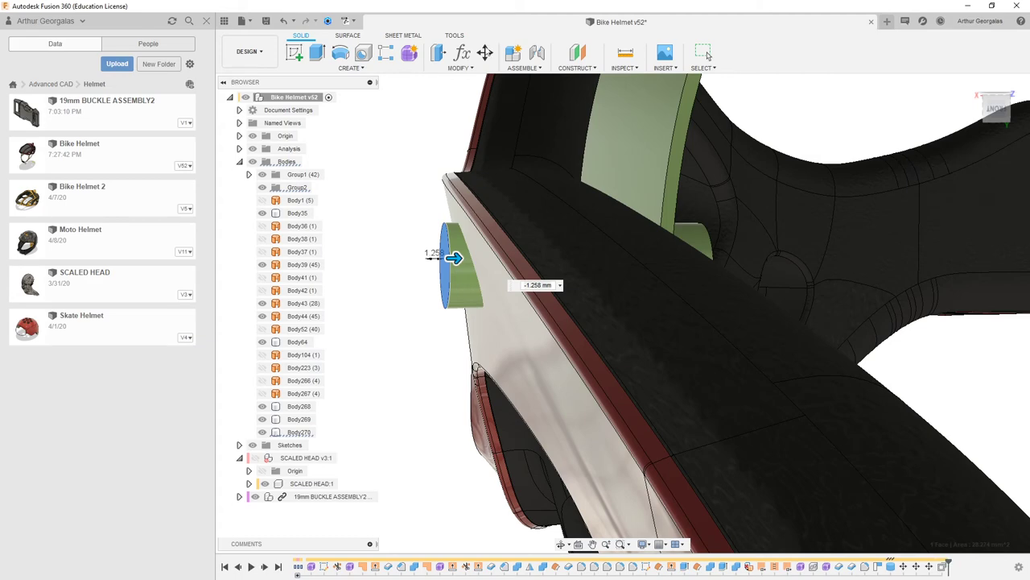
# Offset the cylinder's inner end face by about -4.562 mm so it protrudes less from the strap.
pyautogui.click(438, 52)
pyautogui.keyDown('shift'); pyautogui.moveTo(602, 233); pyautogui.dragTo(926, 227, button='middle'); pyautogui.keyUp('shift')
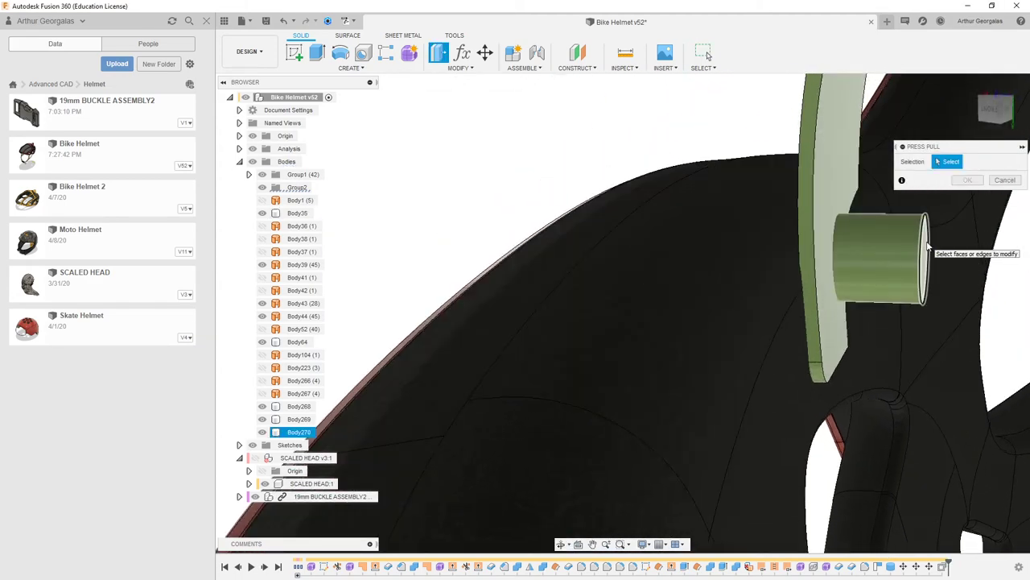
pyautogui.scroll(3, 928, 247)
pyautogui.click(927, 255)
pyautogui.moveTo(932, 255); pyautogui.dragTo(807, 254)
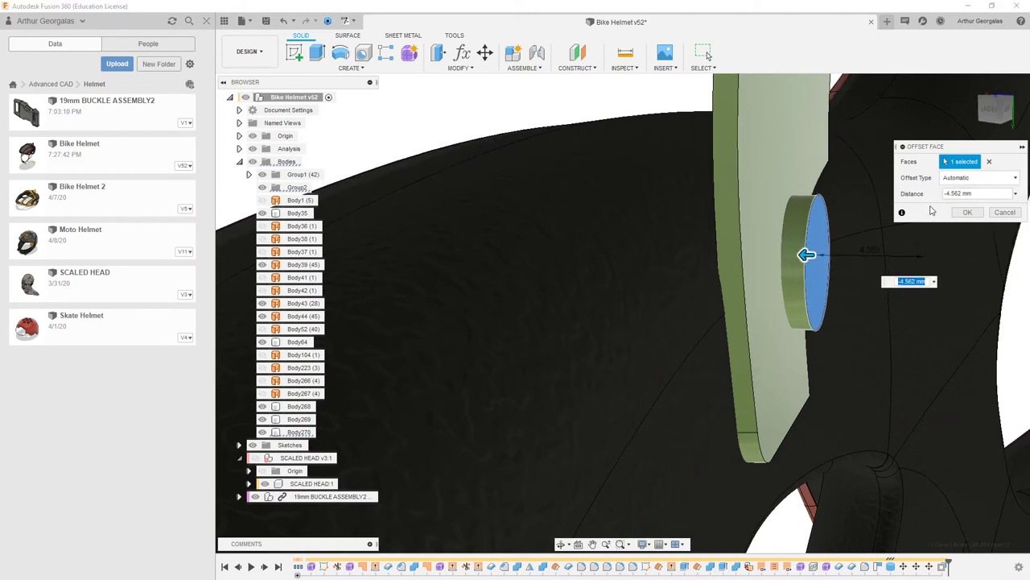
pyautogui.click(965, 212)
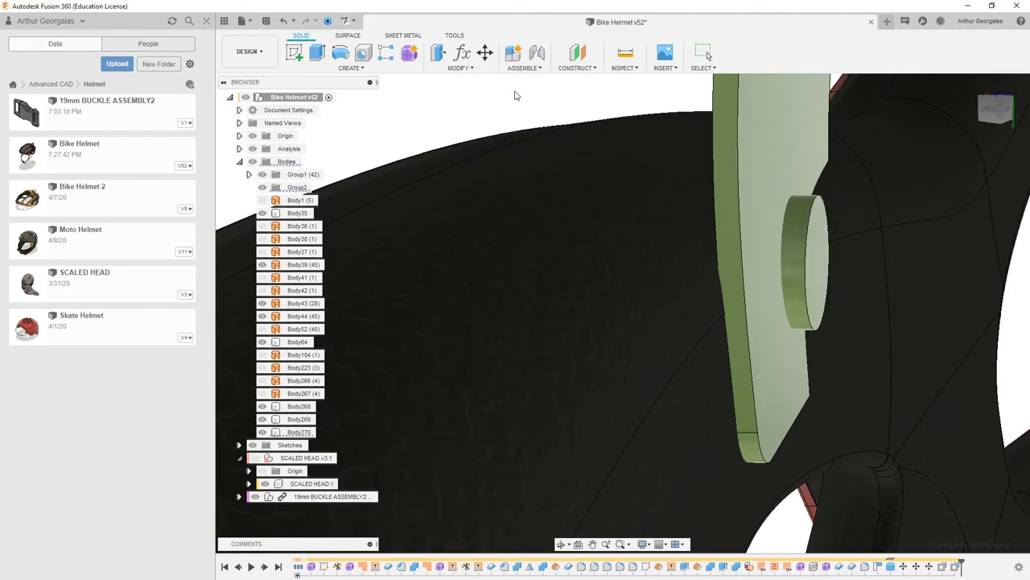
# Fillet the cylinder's end edges with a constant radius of about 0.744 mm by selecting its side face.
pyautogui.press('f')
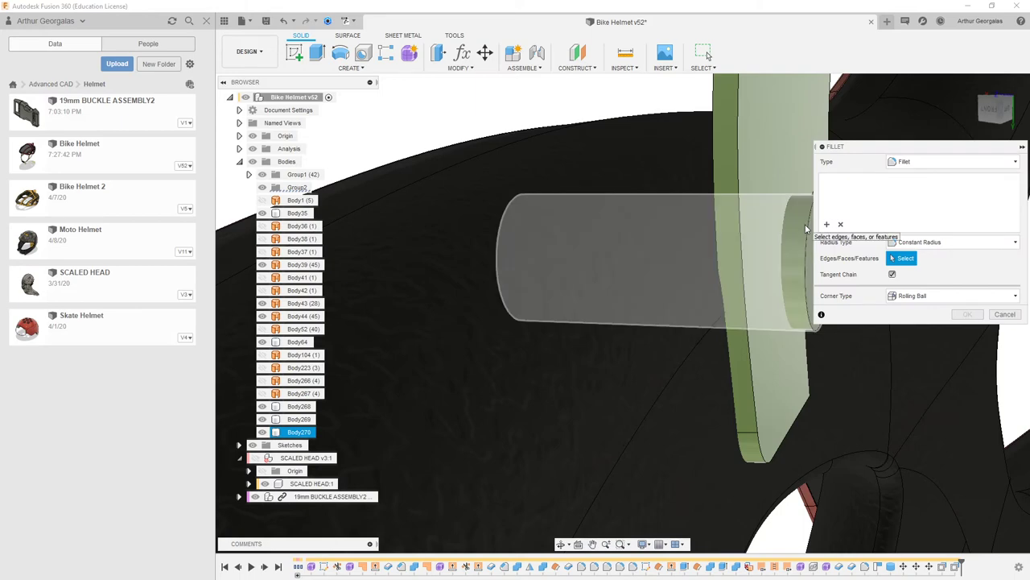
pyautogui.click(807, 230)
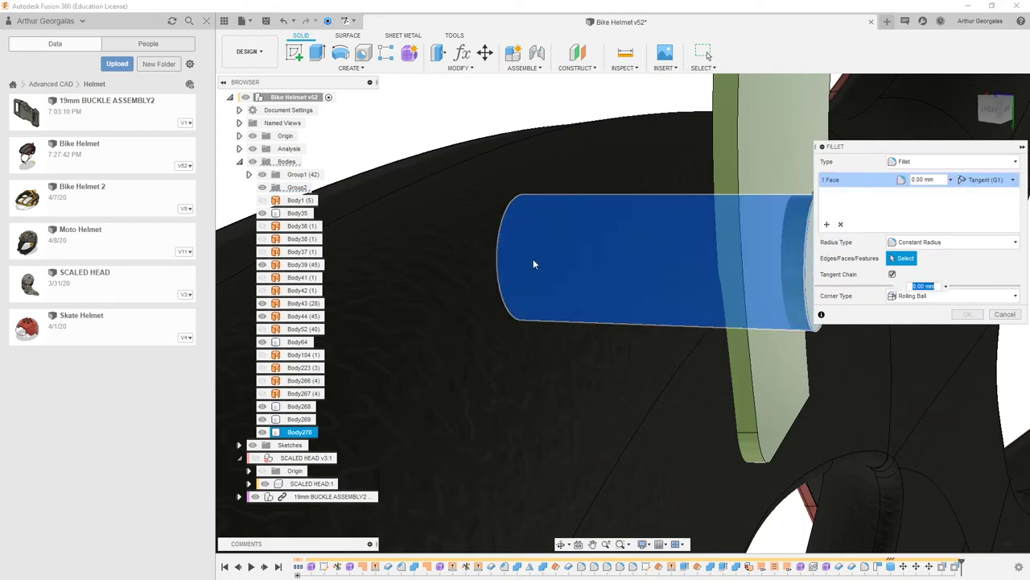
pyautogui.scroll(-3, 422, 135)
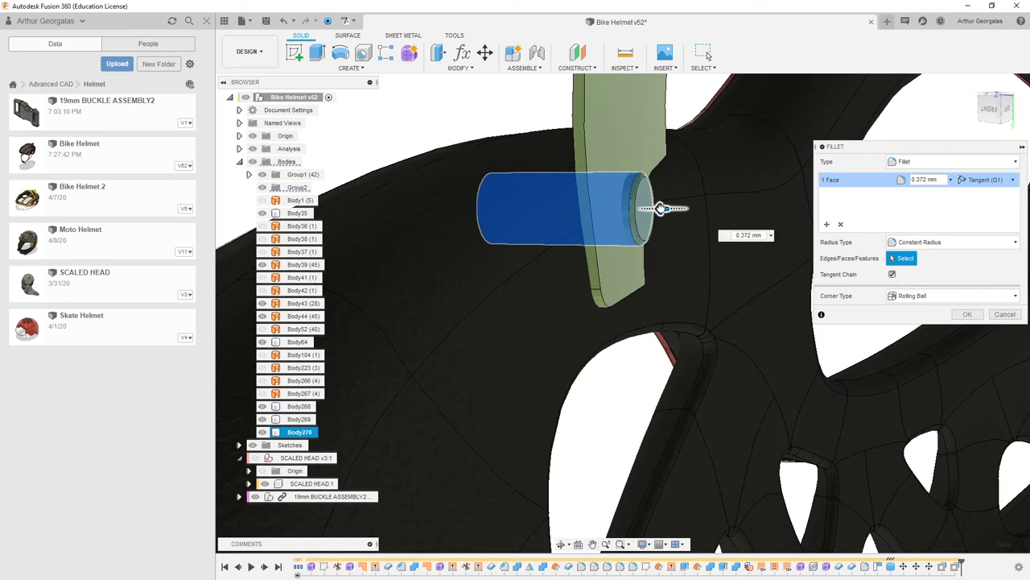
pyautogui.moveTo(660, 208); pyautogui.dragTo(662, 208)
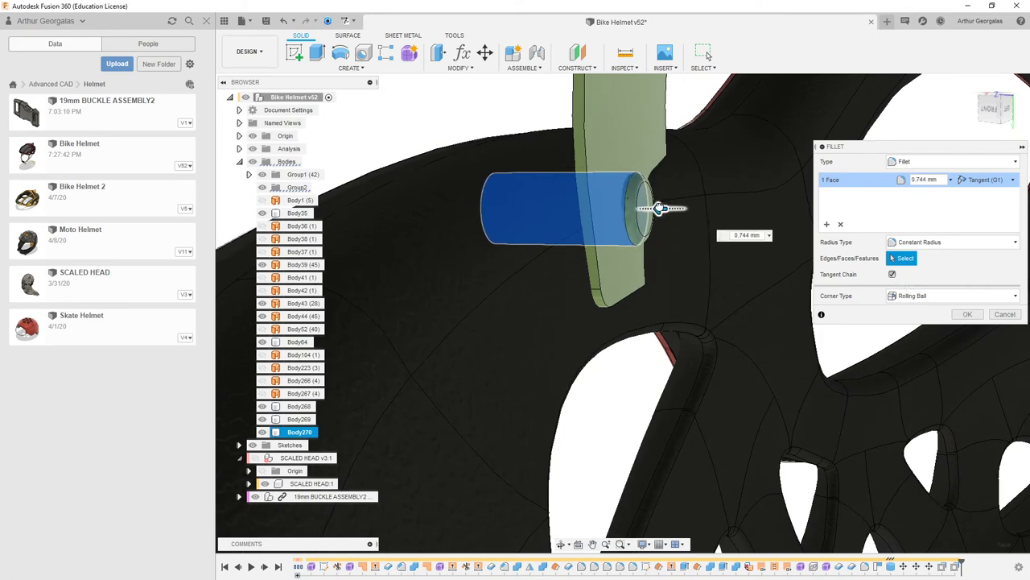
pyautogui.keyDown('shift'); pyautogui.moveTo(549, 175); pyautogui.dragTo(610, 216, button='middle'); pyautogui.keyUp('shift')
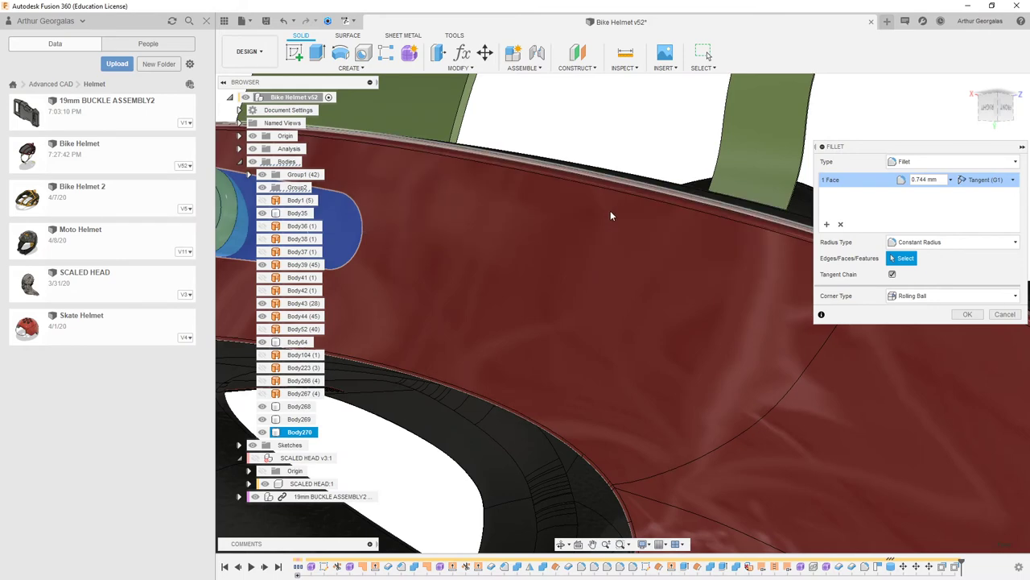
pyautogui.click(968, 317)
pyautogui.scroll(-3, 957, 310)
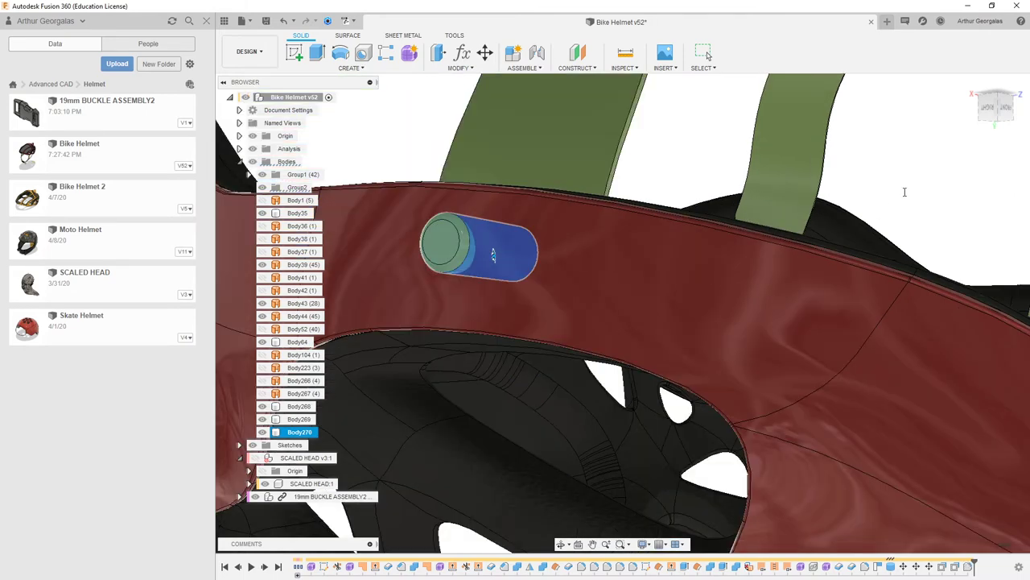
pyautogui.press('Escape')
# Try the Plastic - Texture - Random appearance on the cylindrical fastener's body.
pyautogui.scroll(-4, 805, 202)
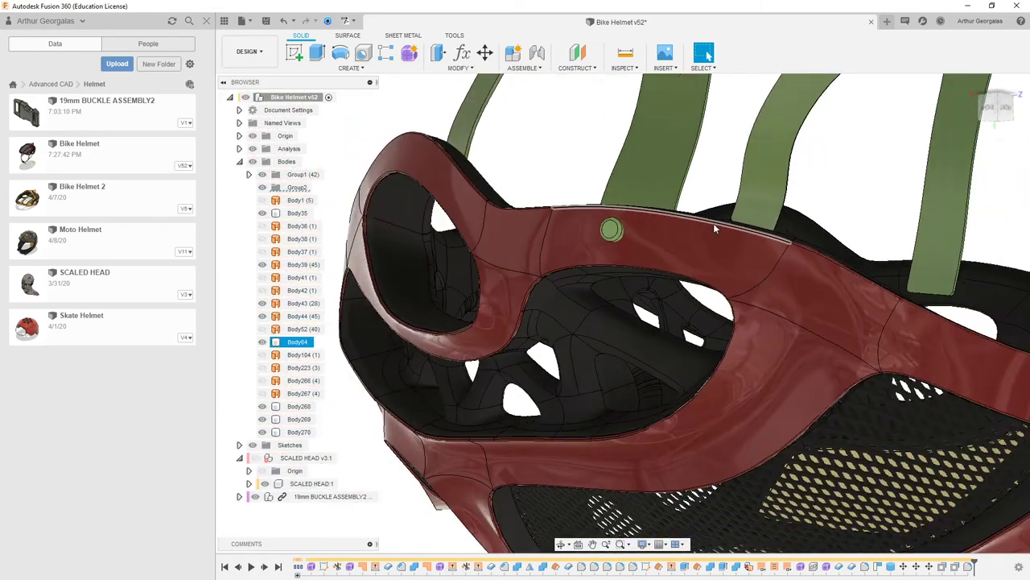
pyautogui.keyDown('shift'); pyautogui.moveTo(664, 310); pyautogui.dragTo(654, 190, button='middle'); pyautogui.keyUp('shift')
pyautogui.scroll(8, 624, 192)
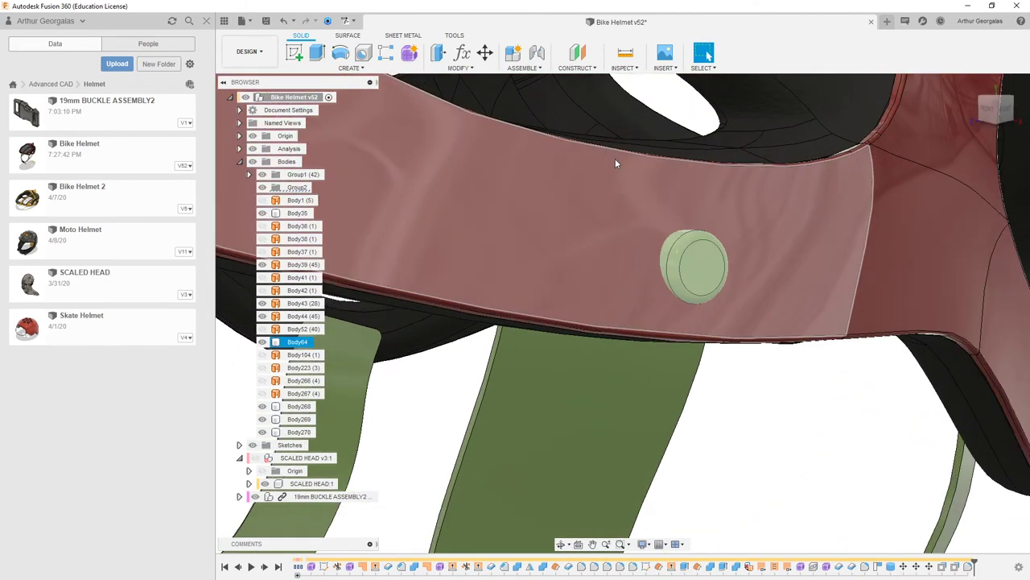
pyautogui.press('a')
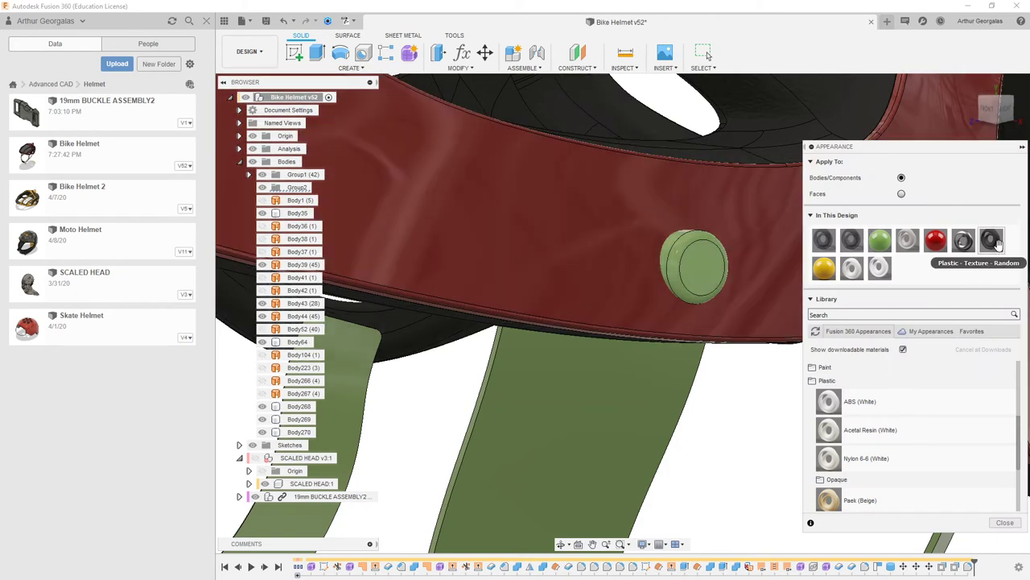
pyautogui.moveTo(880, 256); pyautogui.dragTo(706, 257)
pyautogui.scroll(5, 701, 261)
pyautogui.scroll(-2, 745, 243)
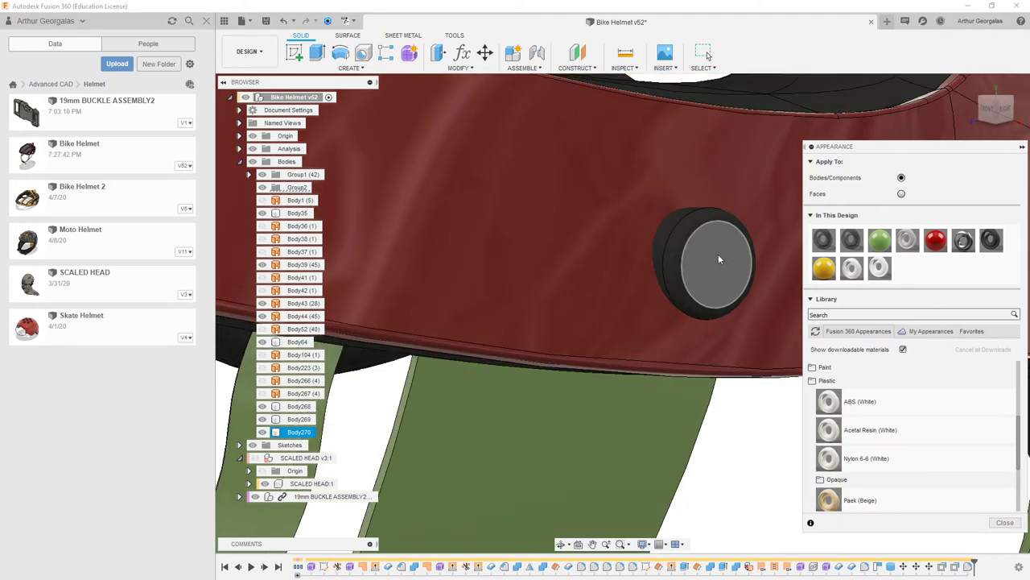
# Apply ABS (White) to the fastener's body and edit that appearance to RGB 0, 0, 0 with roughness 0.596.
pyautogui.moveTo(873, 397); pyautogui.dragTo(725, 281)
pyautogui.doubleClick(889, 270)
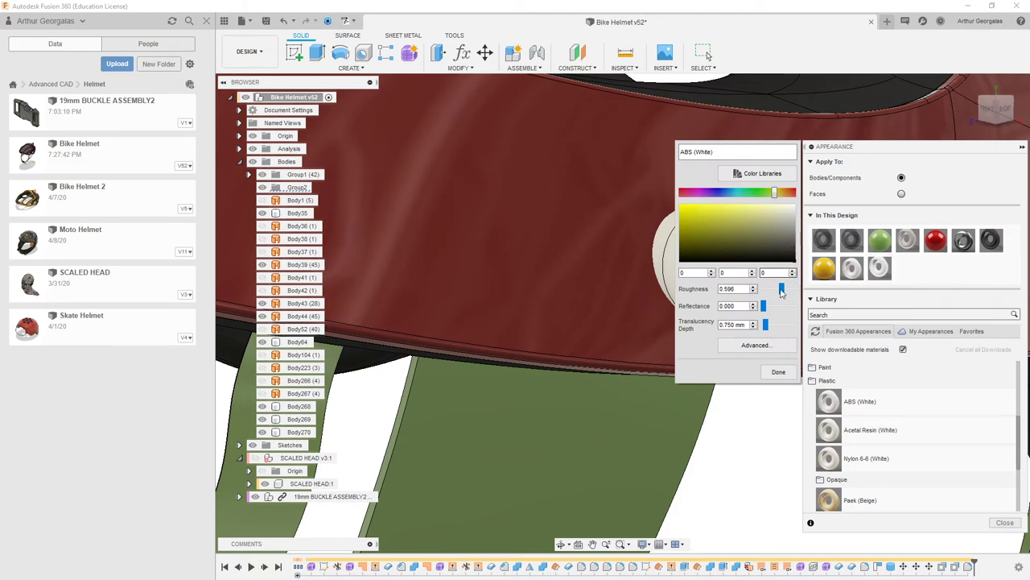
pyautogui.click(778, 372)
pyautogui.moveTo(879, 271); pyautogui.dragTo(728, 267)
# Lighten the fastener's ABS appearance to a grey of RGB 92, 92, 92.
pyautogui.keyDown('shift'); pyautogui.moveTo(728, 267); pyautogui.dragTo(771, 427, button='middle'); pyautogui.keyUp('shift')
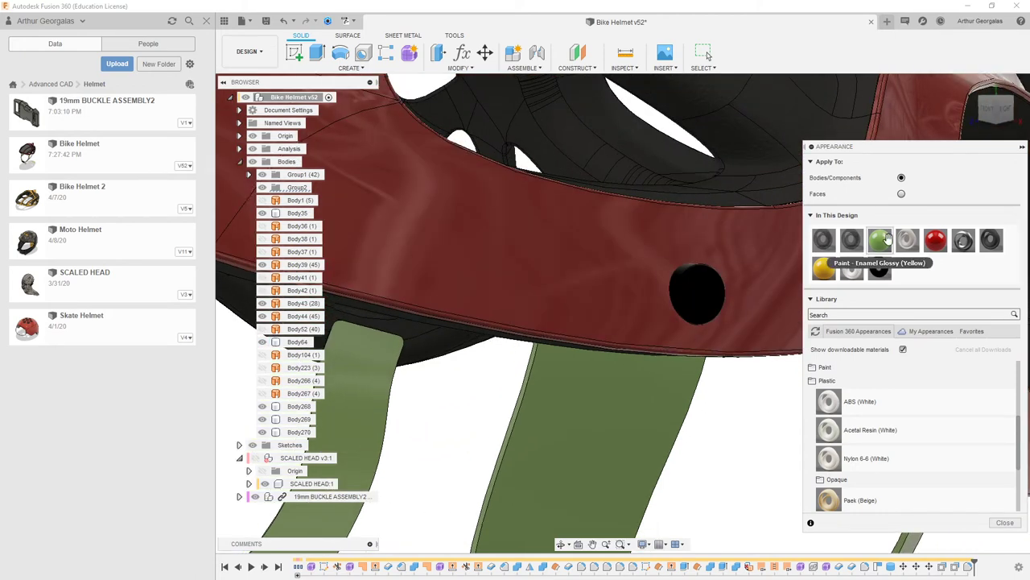
pyautogui.doubleClick(880, 271)
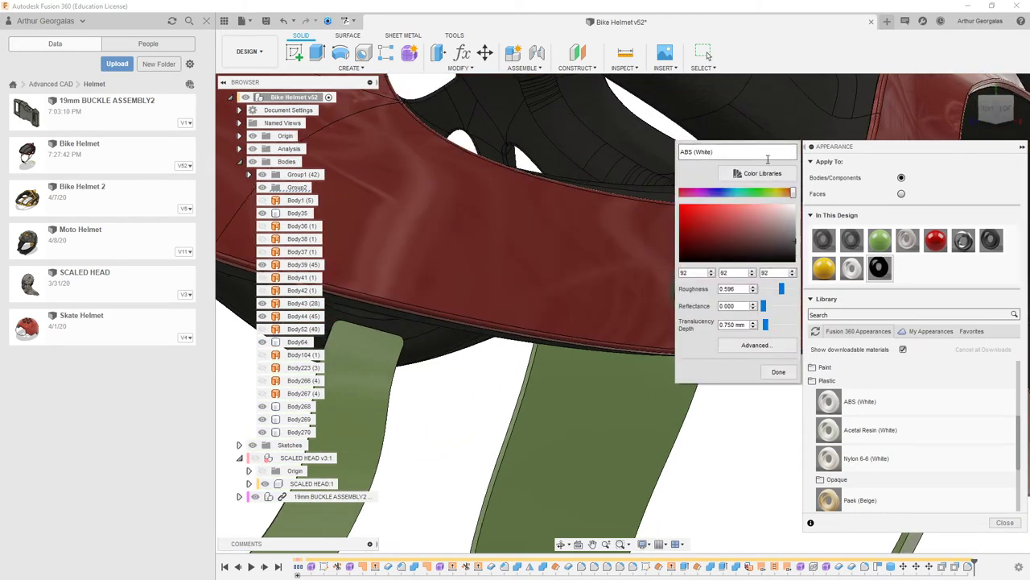
pyautogui.click(778, 372)
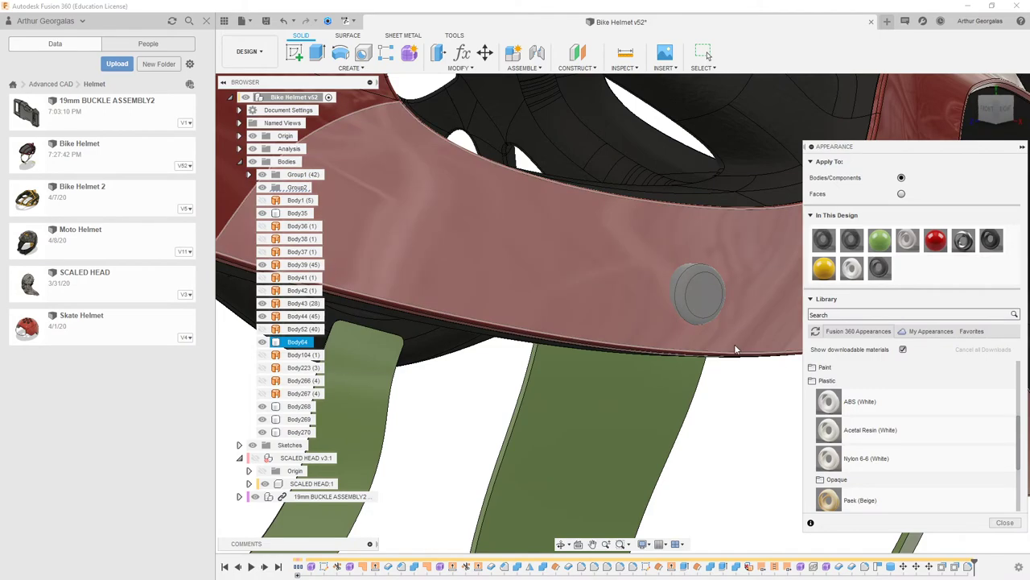
# Apply the Fabric (Grey) appearance from the Fabric library to the chin strap held by the fastener.
pyautogui.keyDown('shift'); pyautogui.moveTo(734, 344); pyautogui.dragTo(741, 370, button='middle'); pyautogui.keyUp('shift')
pyautogui.click(672, 418)
pyautogui.scroll(-3, 647, 422)
pyautogui.moveTo(646, 422); pyautogui.dragTo(723, 250, button='middle')
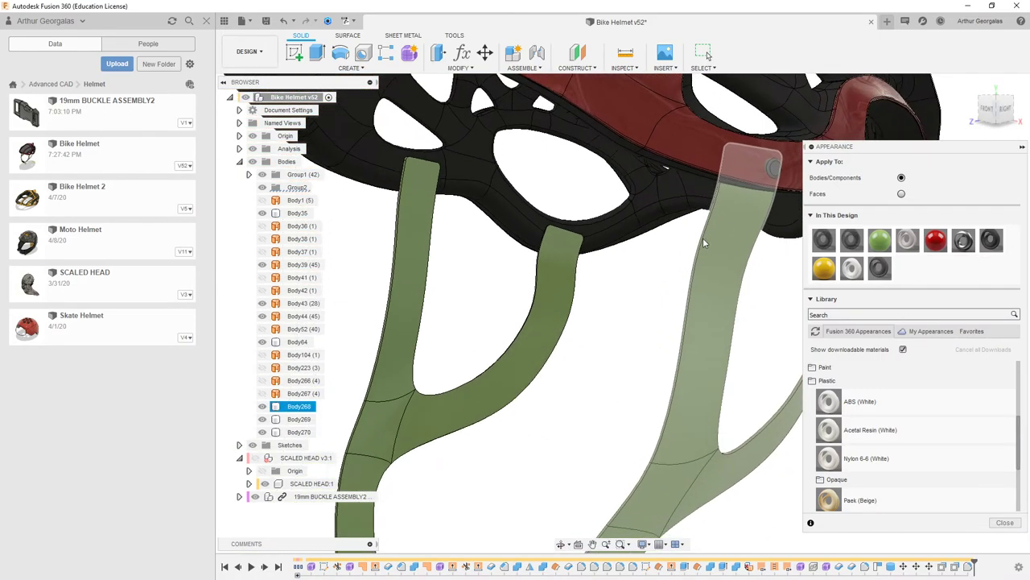
pyautogui.scroll(-3, 669, 306)
pyautogui.click(669, 319)
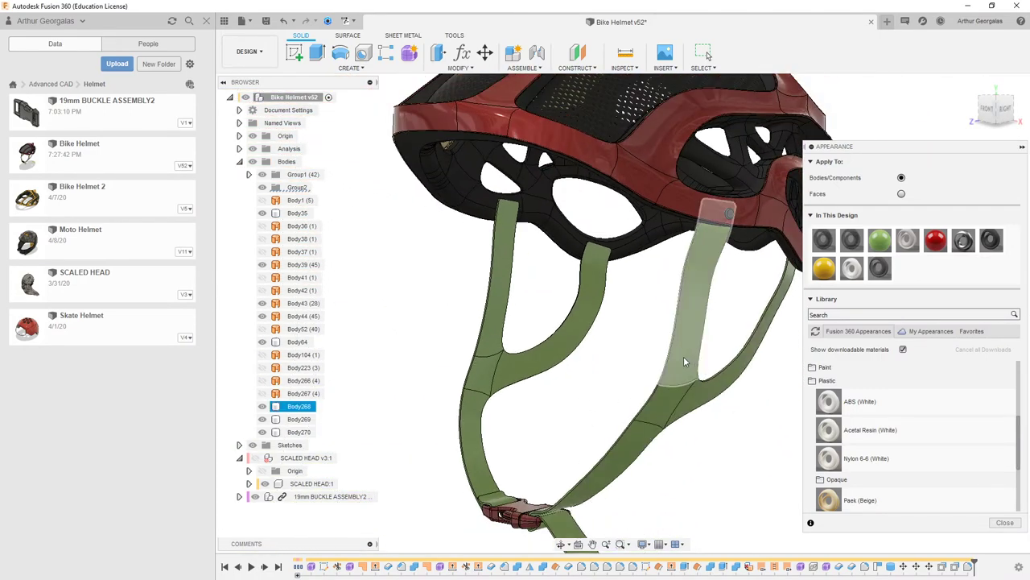
pyautogui.scroll(3, 690, 266)
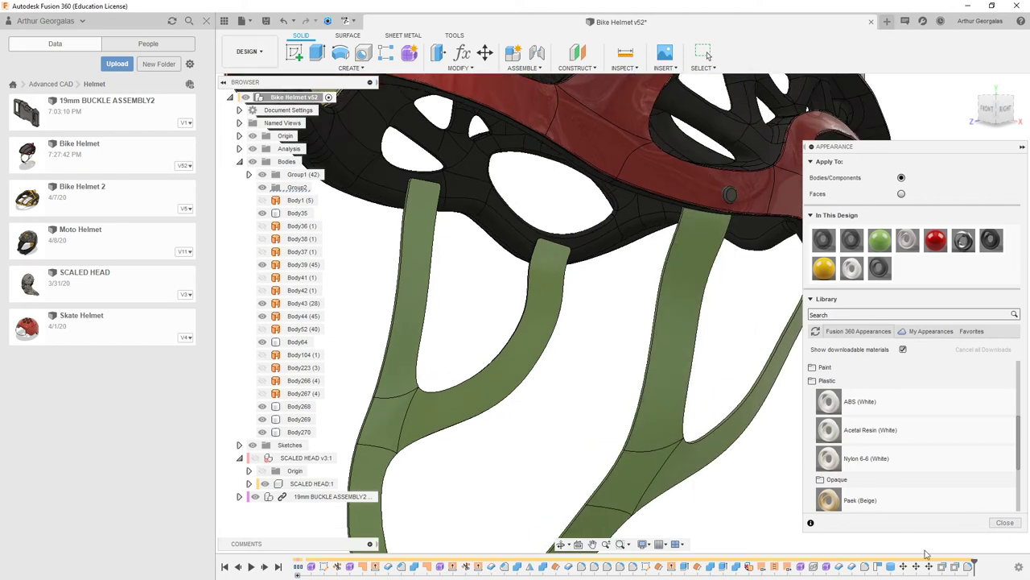
pyautogui.scroll(3, 848, 380)
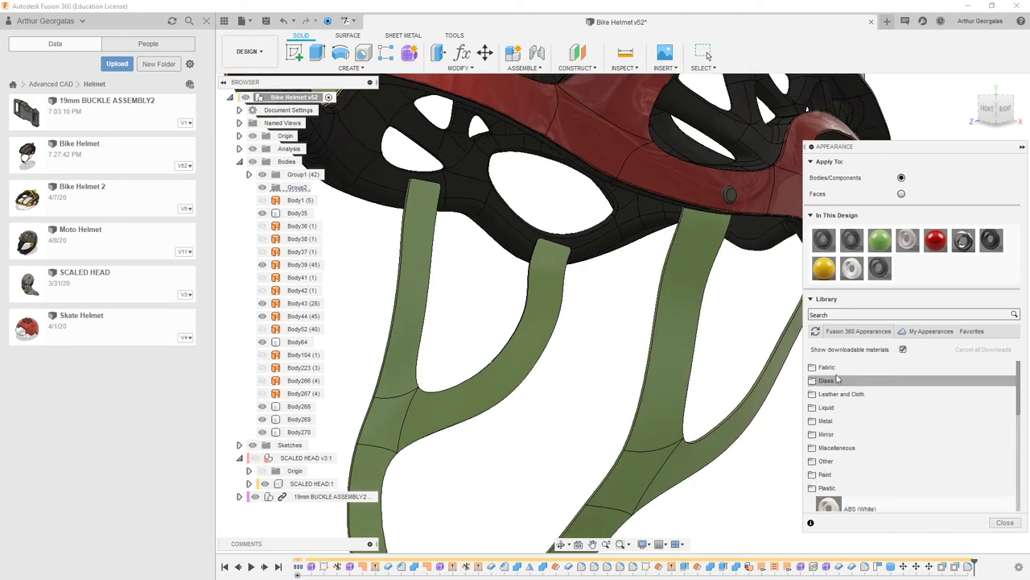
pyautogui.click(861, 371)
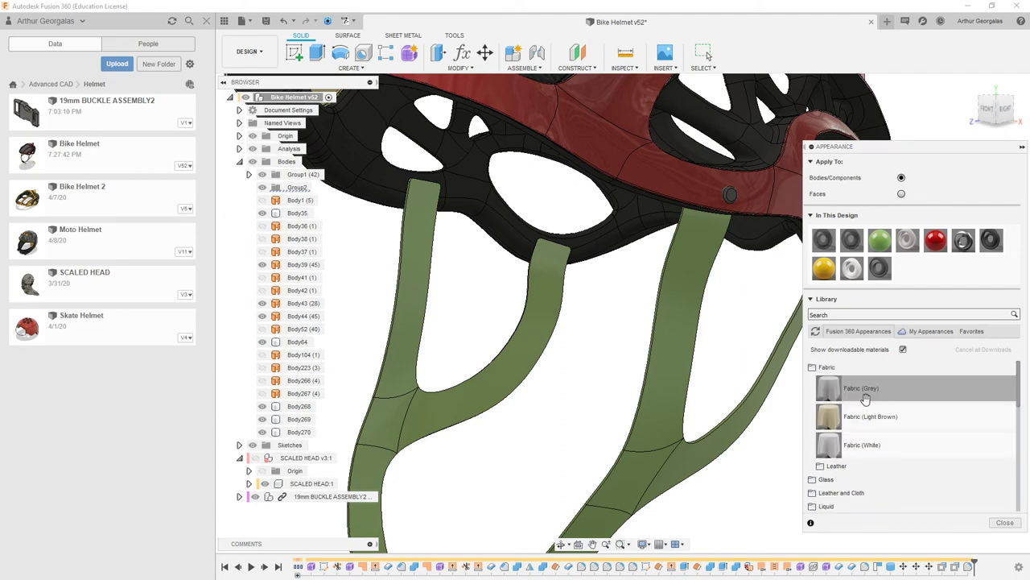
pyautogui.moveTo(867, 395); pyautogui.dragTo(744, 433)
pyautogui.scroll(3, 729, 399)
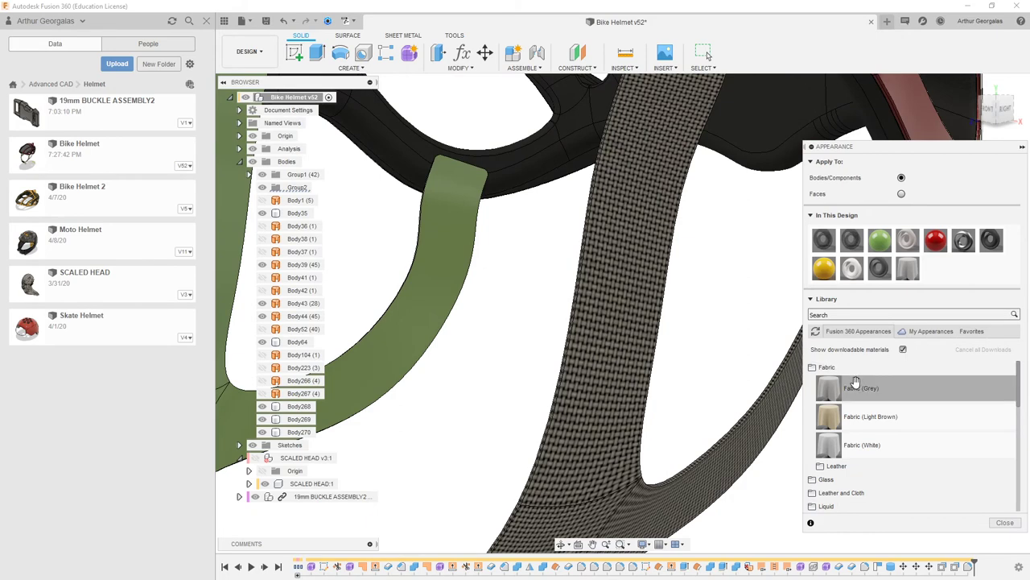
# Apply the Fabric (Black) appearance from the Leather and Cloth library's Cloth folder to both chin straps.
pyautogui.doubleClick(902, 269)
pyautogui.click(775, 269)
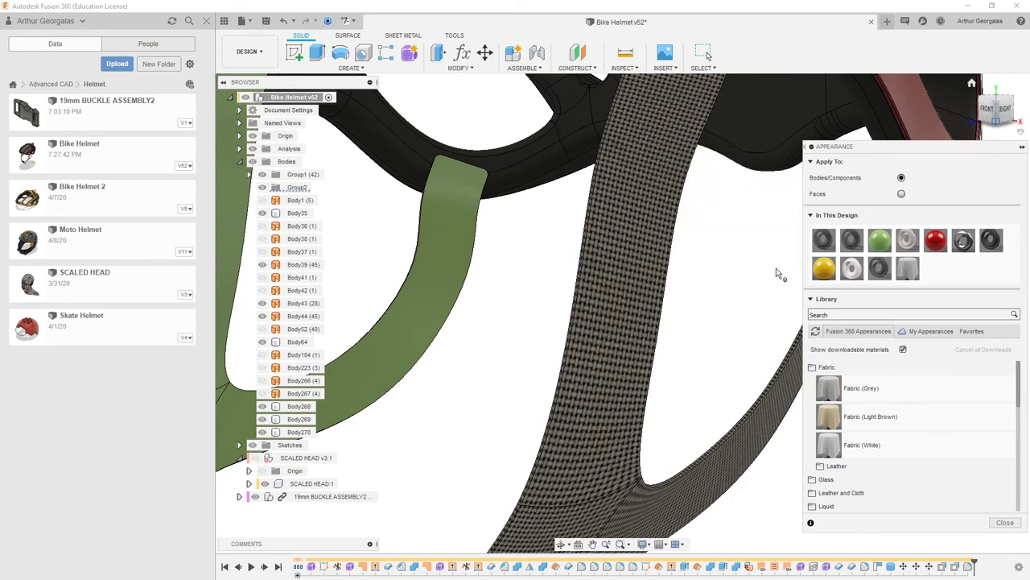
pyautogui.click(841, 492)
pyautogui.click(832, 407)
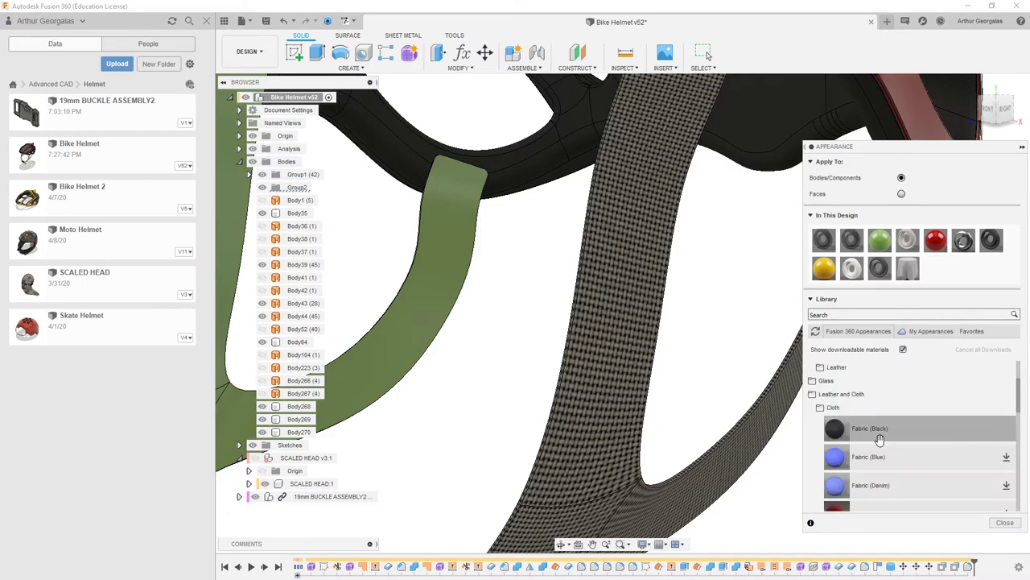
pyautogui.moveTo(879, 440); pyautogui.dragTo(638, 422)
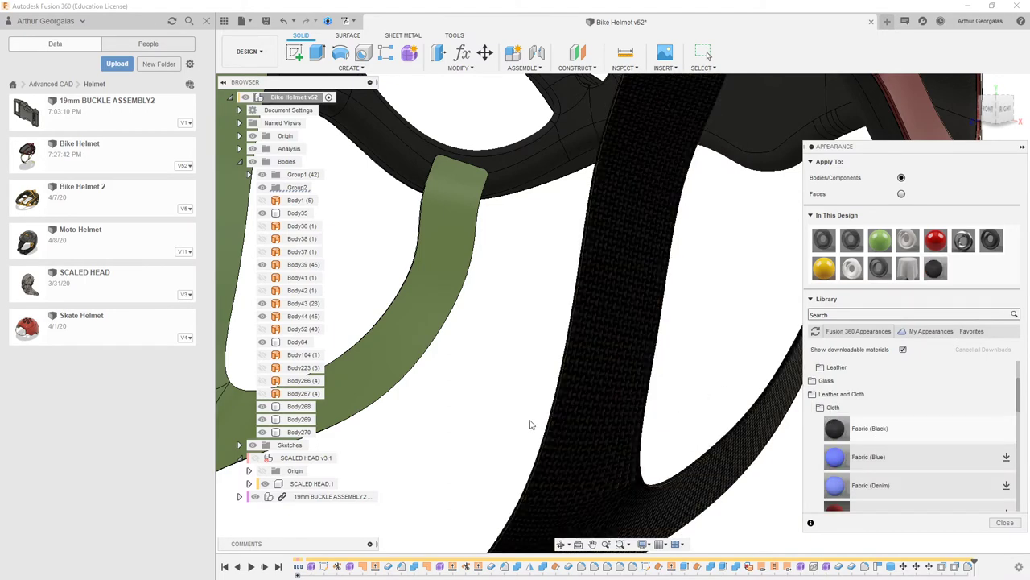
pyautogui.scroll(-2, 673, 356)
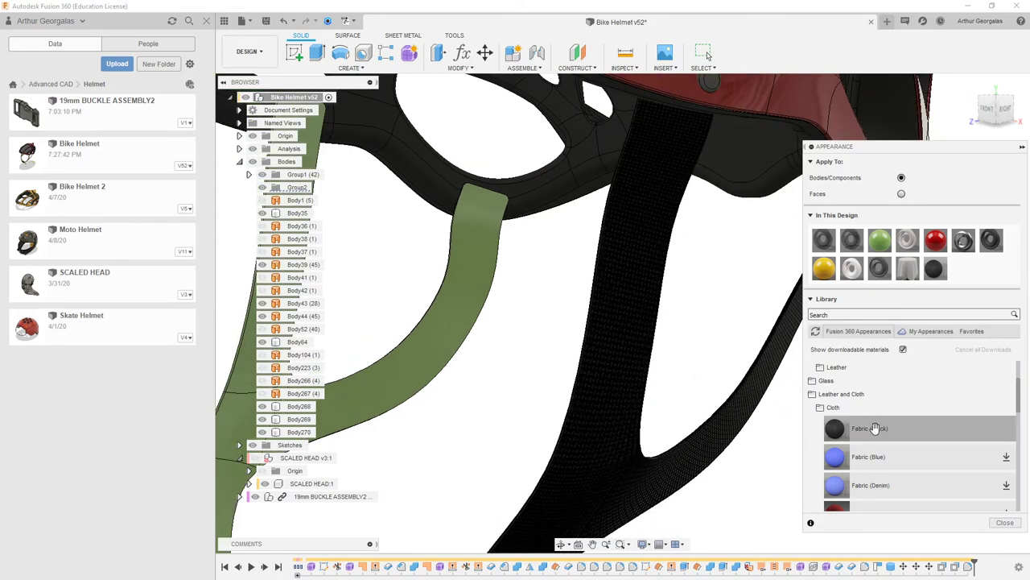
pyautogui.moveTo(876, 426); pyautogui.dragTo(460, 375)
pyautogui.scroll(-2, 564, 384)
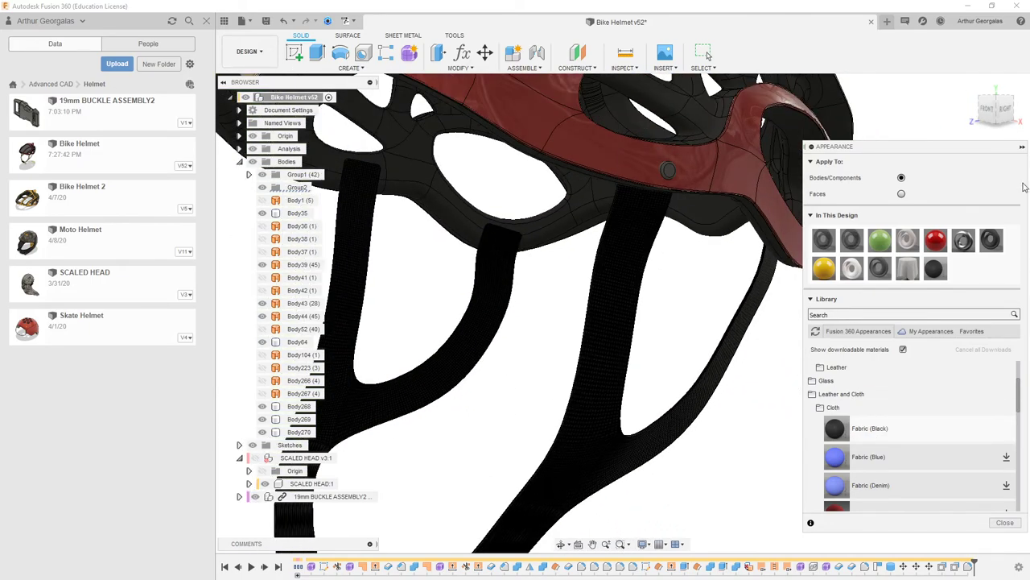
# Examine the black fabric's weave up close where the chin strap branches, including its underside.
pyautogui.click(1006, 113)
pyautogui.scroll(5, 635, 281)
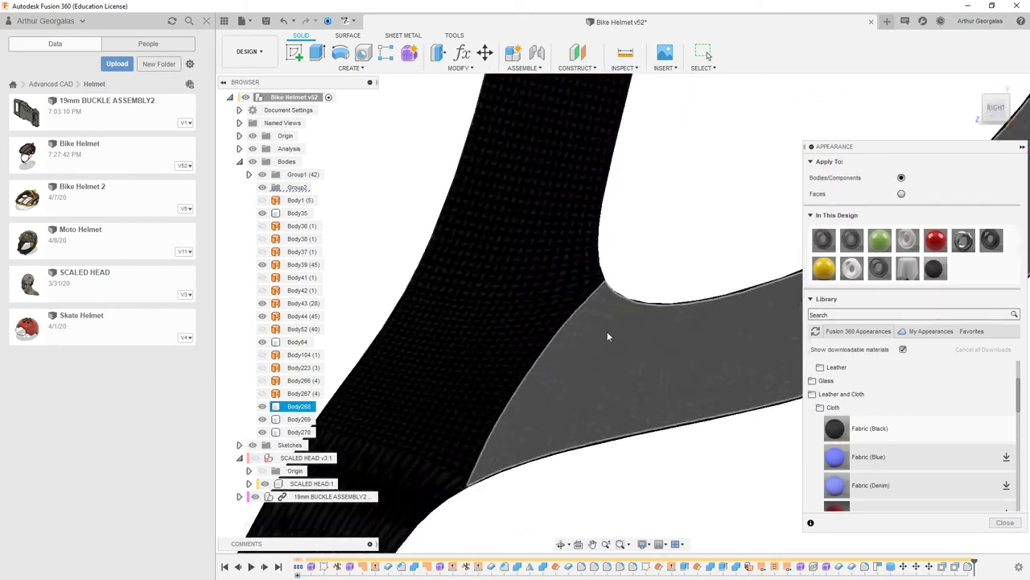
pyautogui.scroll(1, 611, 336)
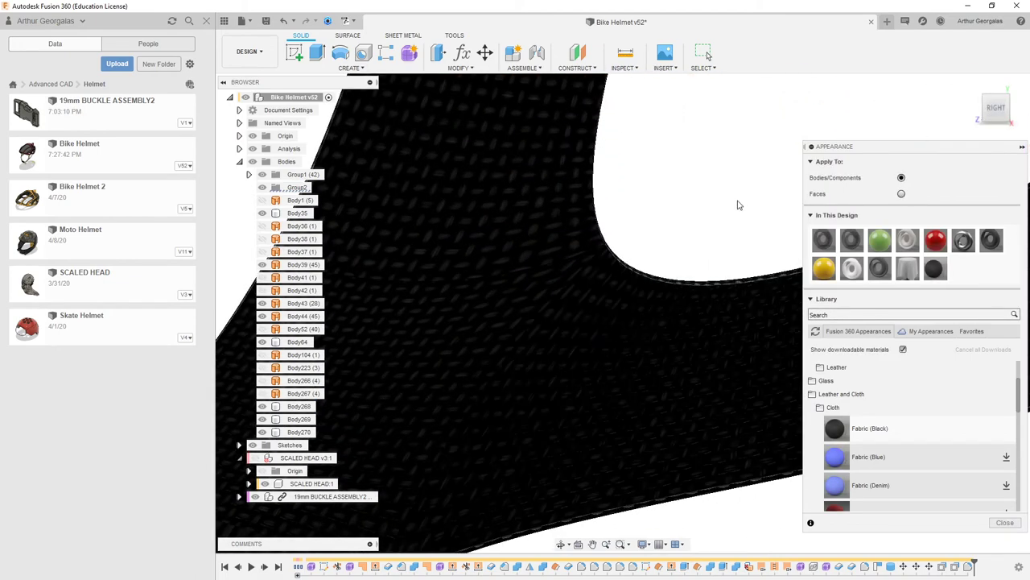
pyautogui.click(612, 278)
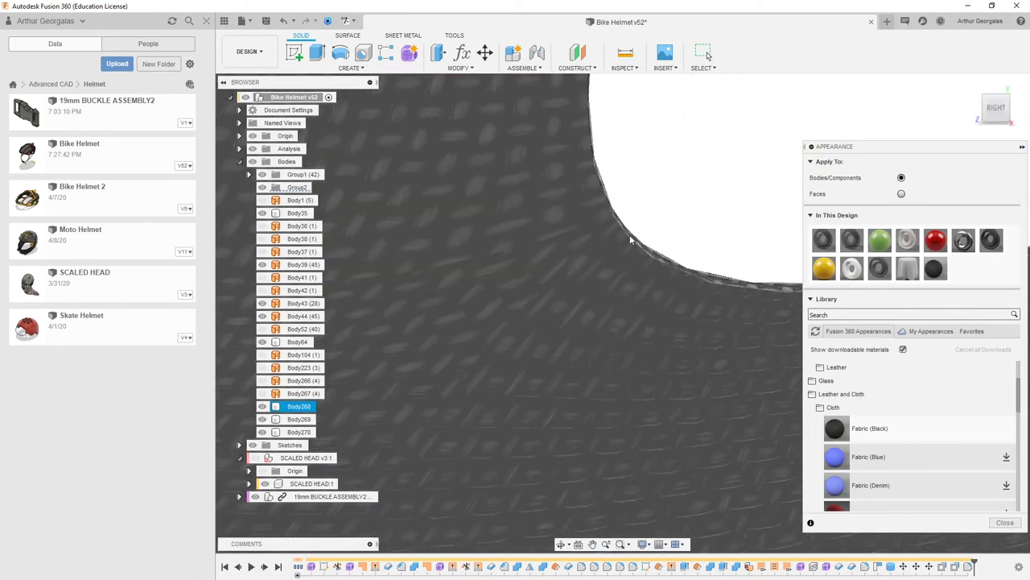
pyautogui.scroll(-5, 595, 266)
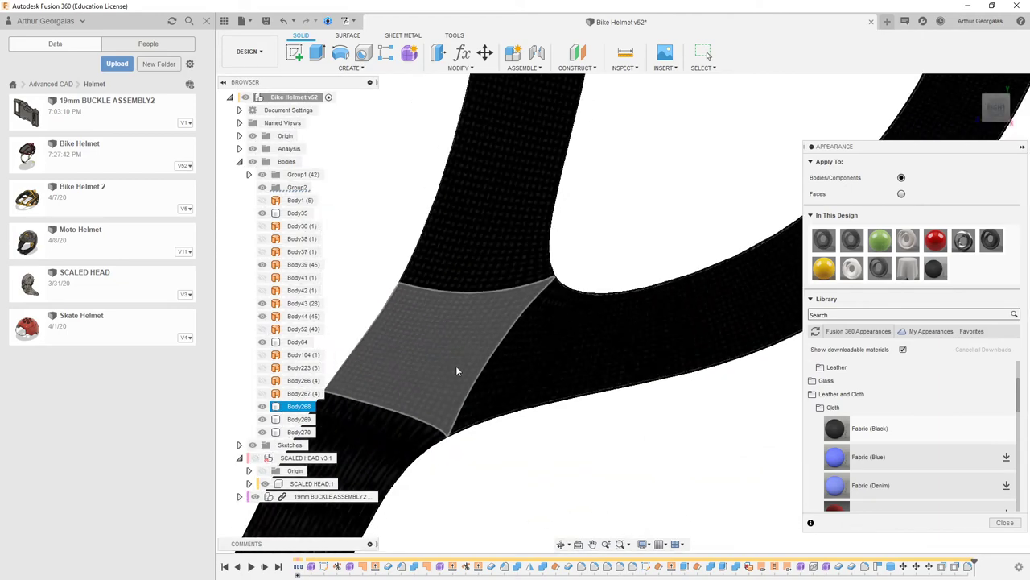
pyautogui.moveTo(454, 371); pyautogui.dragTo(590, 202, button='middle')
pyautogui.keyDown('shift'); pyautogui.moveTo(465, 350); pyautogui.dragTo(573, 354, button='middle'); pyautogui.keyUp('shift')
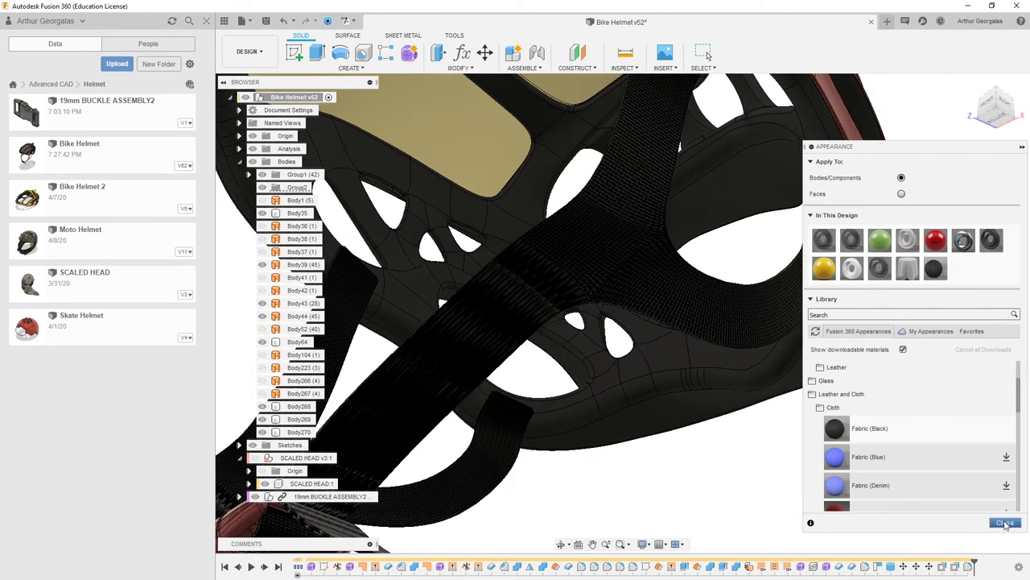
# Apply the Fabric (Generic) appearance to the chin strap held by the fastener, check its weave, and finish assigning appearances.
pyautogui.scroll(-2, 894, 456)
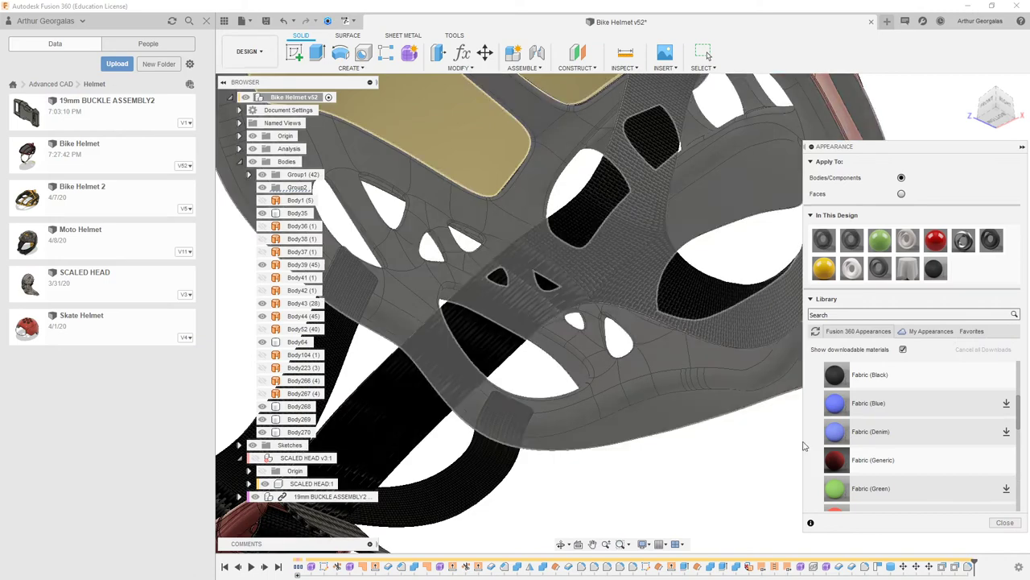
pyautogui.moveTo(894, 460); pyautogui.dragTo(493, 272)
pyautogui.moveTo(581, 303); pyautogui.dragTo(583, 304)
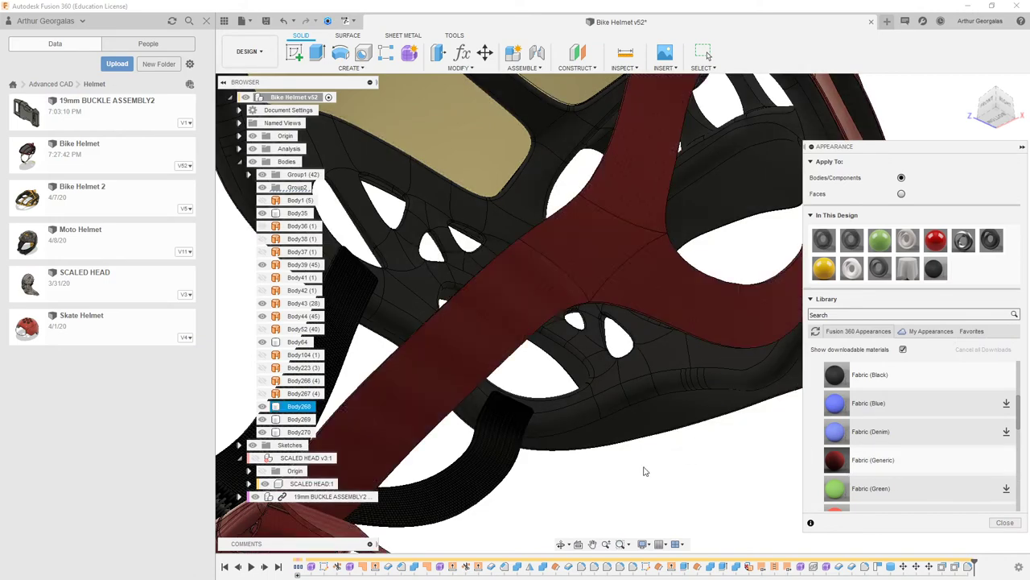
pyautogui.keyDown('shift'); pyautogui.moveTo(597, 270); pyautogui.dragTo(507, 322, button='middle'); pyautogui.keyUp('shift')
pyautogui.scroll(5, 507, 322)
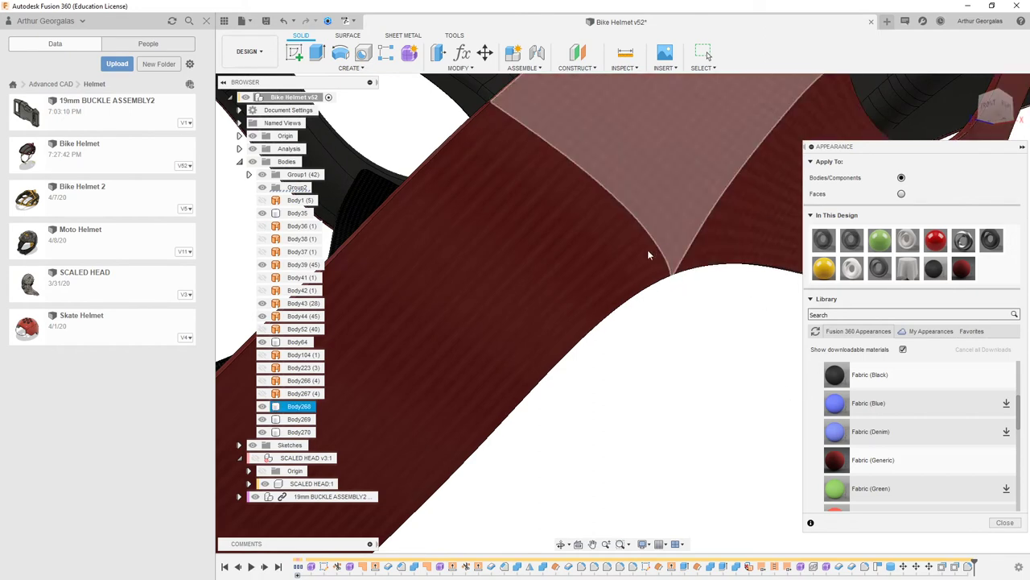
pyautogui.scroll(-4, 710, 353)
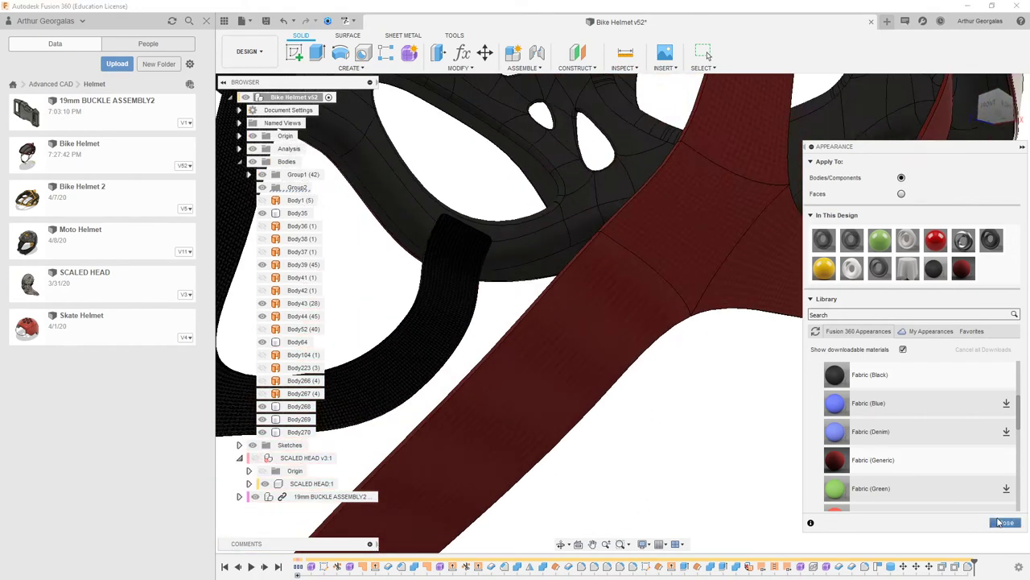
pyautogui.click(1002, 522)
# Switch to the Render workspace, hide the data panel, and inspect the red strap's fabric texture up close.
pyautogui.scroll(-2, 666, 244)
pyautogui.click(260, 51)
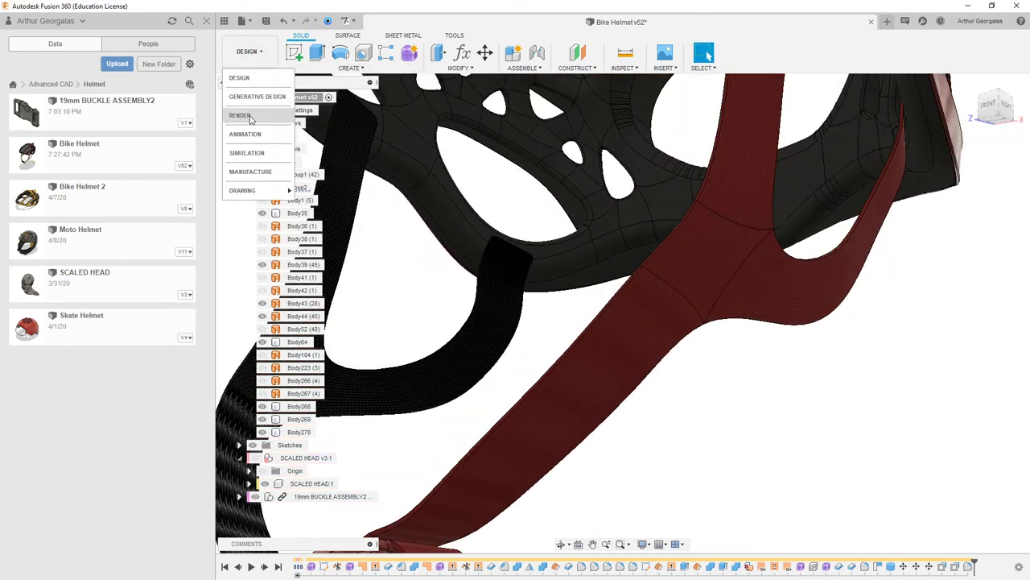
pyautogui.click(249, 120)
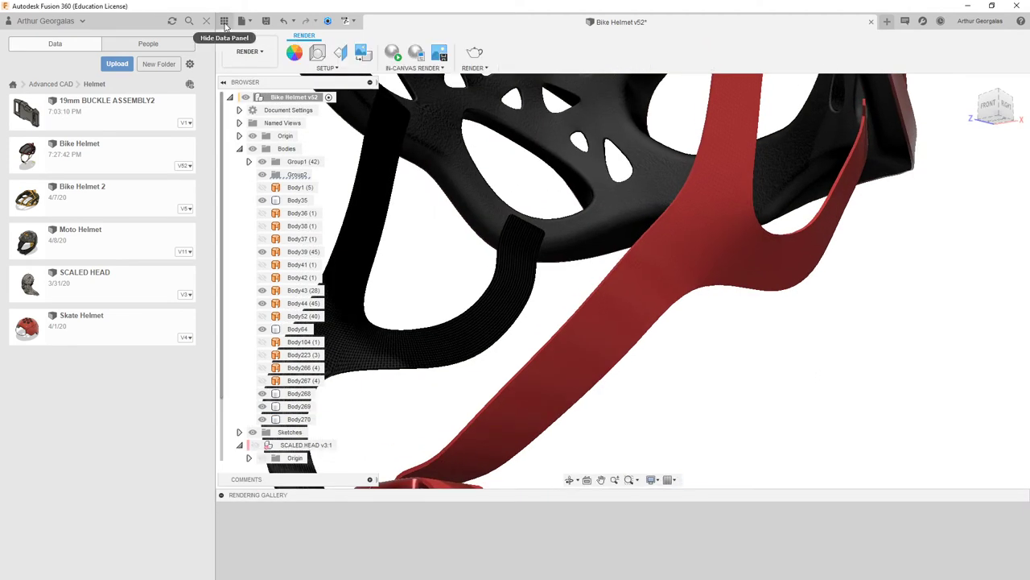
pyautogui.click(224, 21)
pyautogui.click(549, 284)
pyautogui.scroll(6, 548, 284)
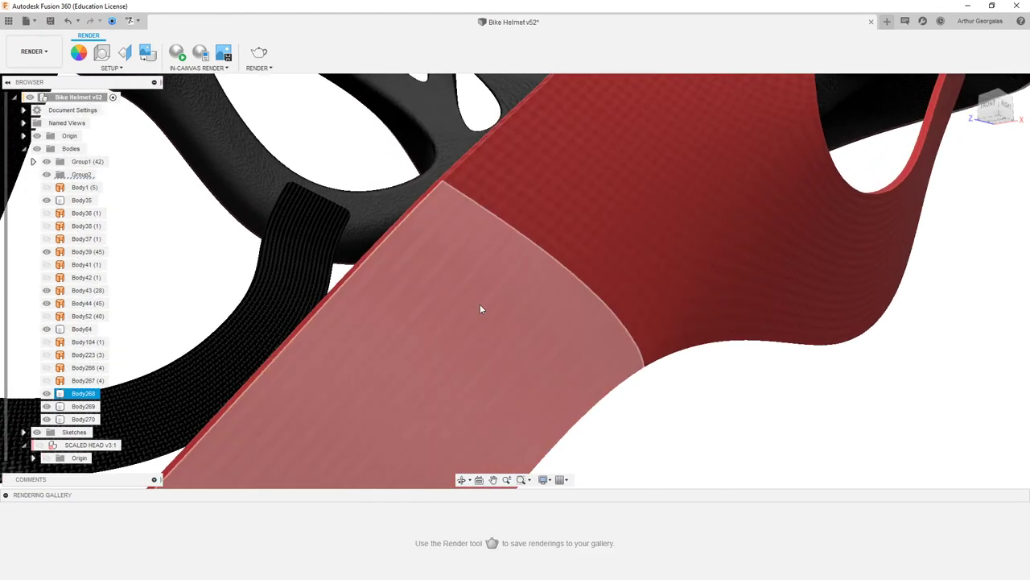
pyautogui.press('Escape')
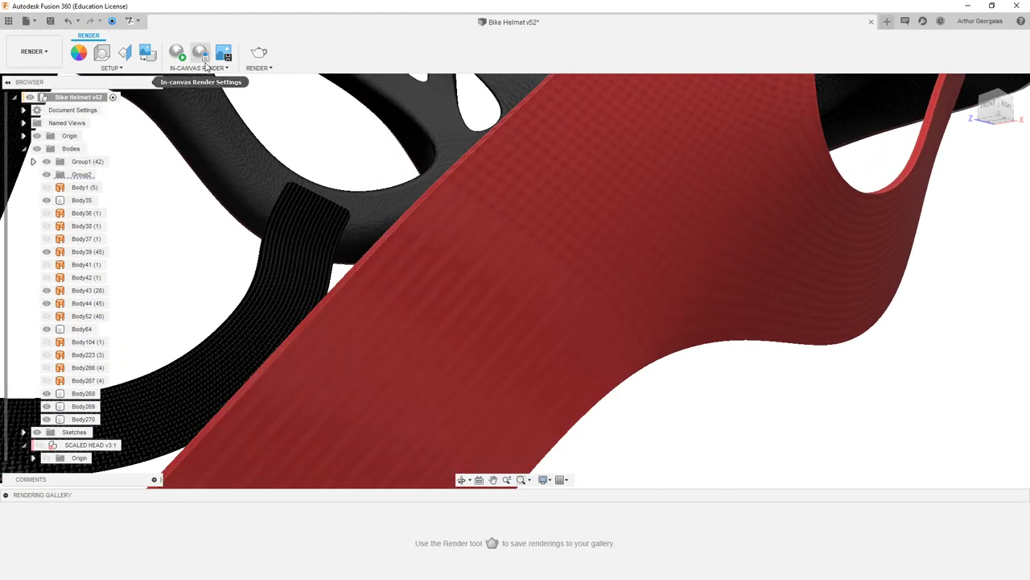
# Set the red strap's texture map projection to Box and check the weave from several sides.
pyautogui.click(127, 52)
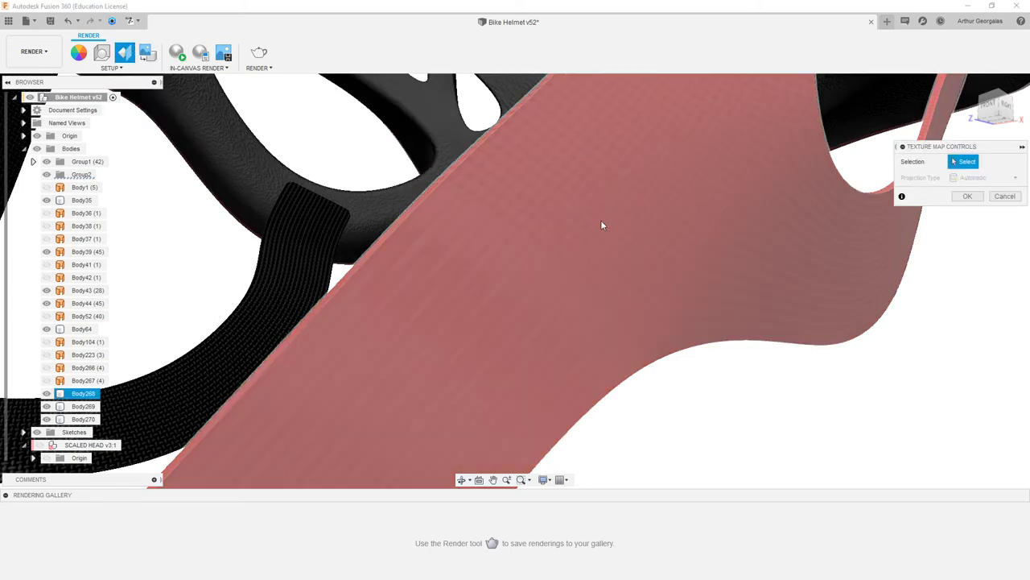
pyautogui.click(600, 220)
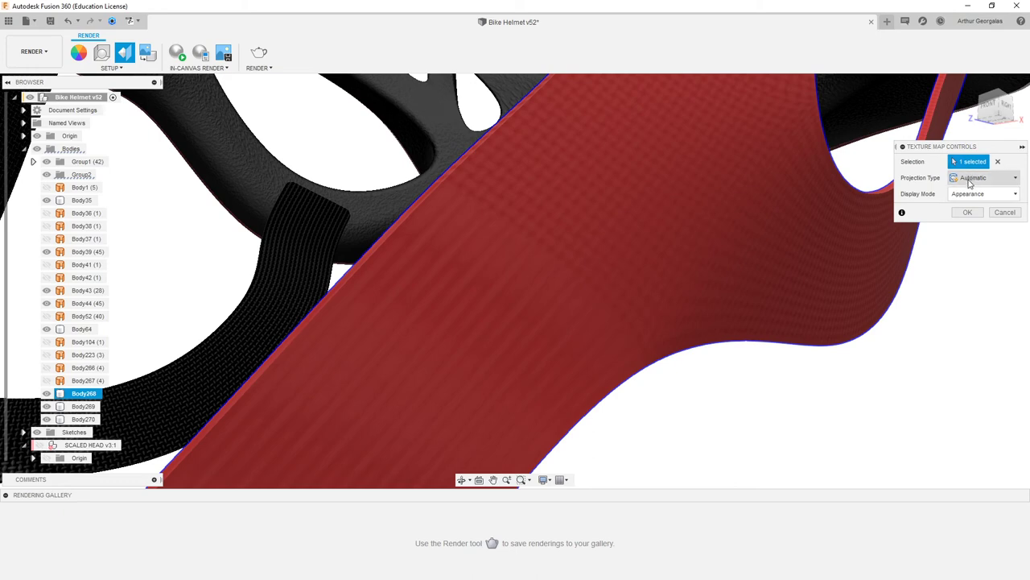
pyautogui.click(971, 179)
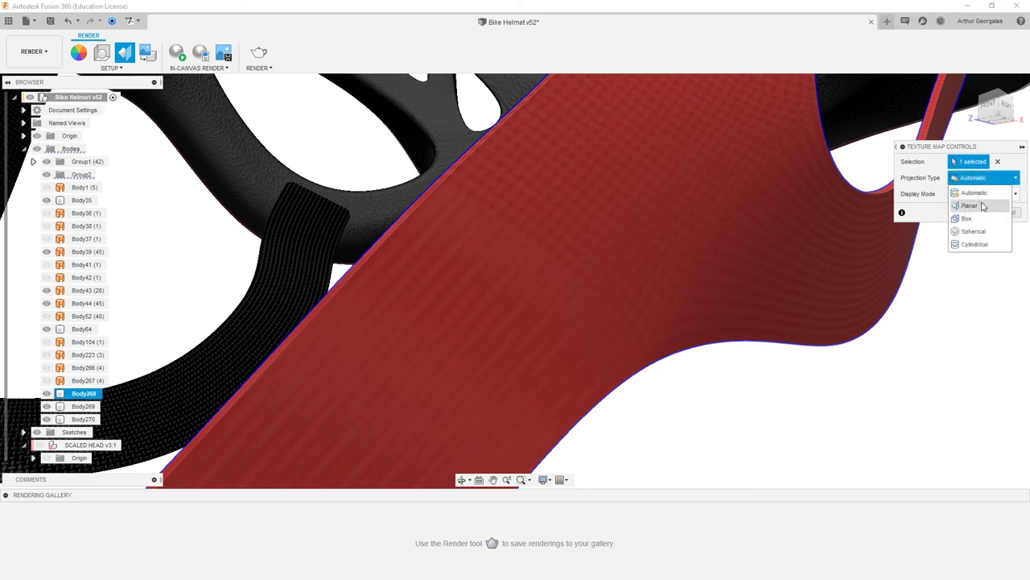
pyautogui.click(976, 219)
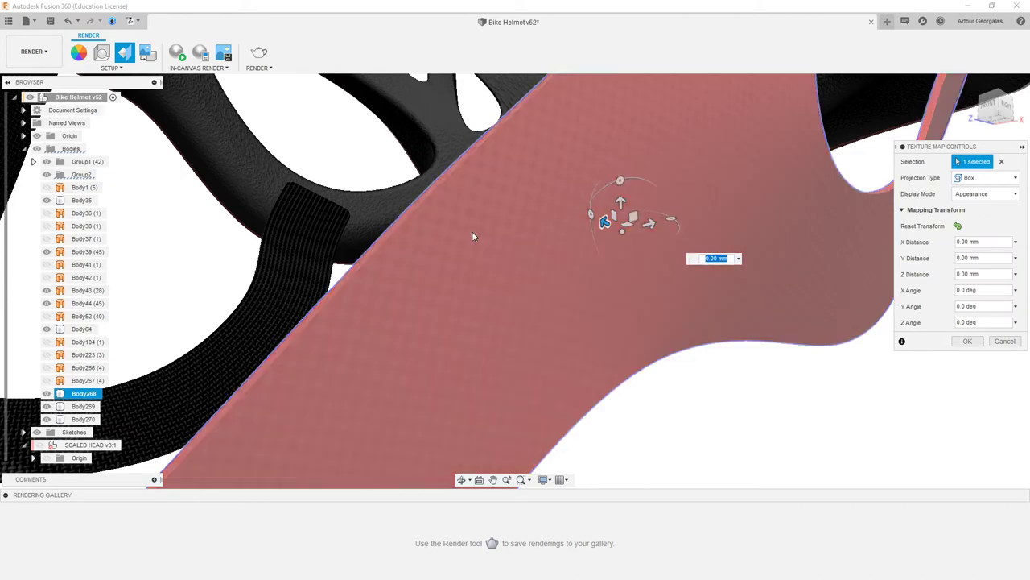
pyautogui.keyDown('shift'); pyautogui.moveTo(491, 267); pyautogui.dragTo(528, 345, button='middle'); pyautogui.keyUp('shift')
pyautogui.keyDown('shift'); pyautogui.moveTo(815, 263); pyautogui.dragTo(628, 292, button='middle'); pyautogui.keyUp('shift')
pyautogui.scroll(7, 412, 280)
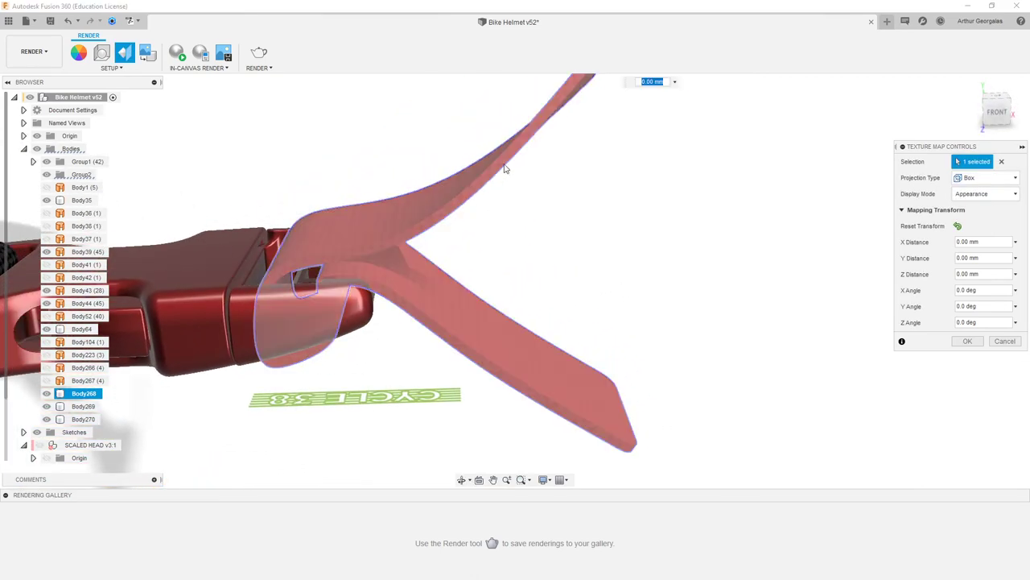
pyautogui.keyDown('shift'); pyautogui.moveTo(510, 163); pyautogui.dragTo(326, 210, button='middle'); pyautogui.keyUp('shift')
# Try the Spherical texture projection on the black chin strap and inspect its weave.
pyautogui.click(282, 240)
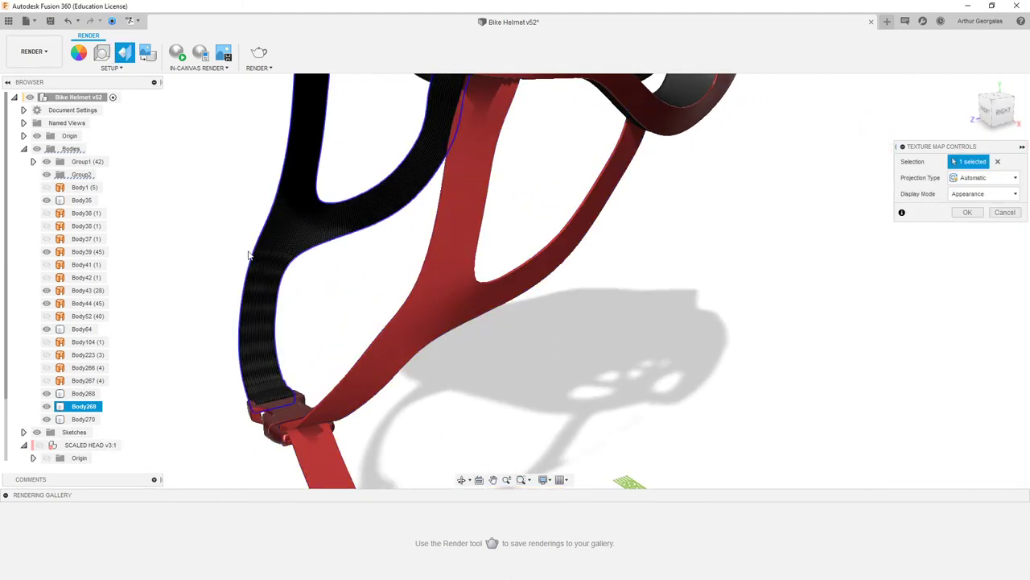
pyautogui.scroll(3, 336, 266)
pyautogui.click(984, 177)
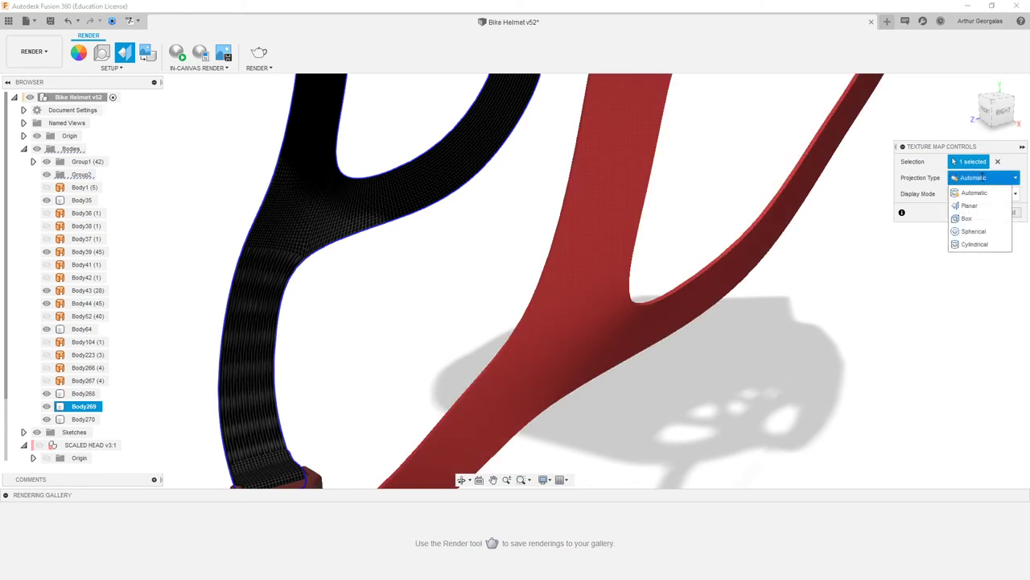
pyautogui.click(974, 231)
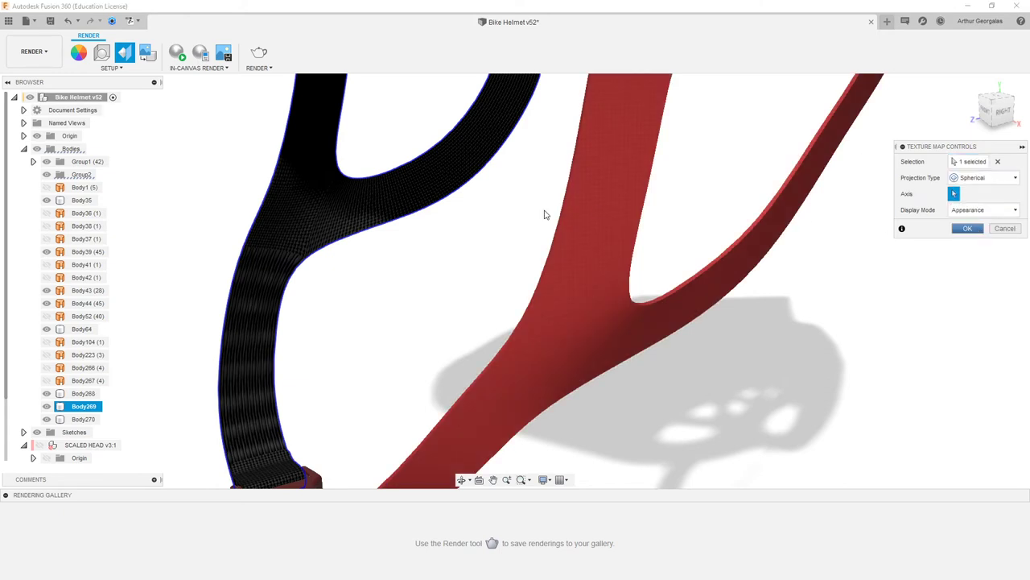
pyautogui.scroll(-1, 381, 282)
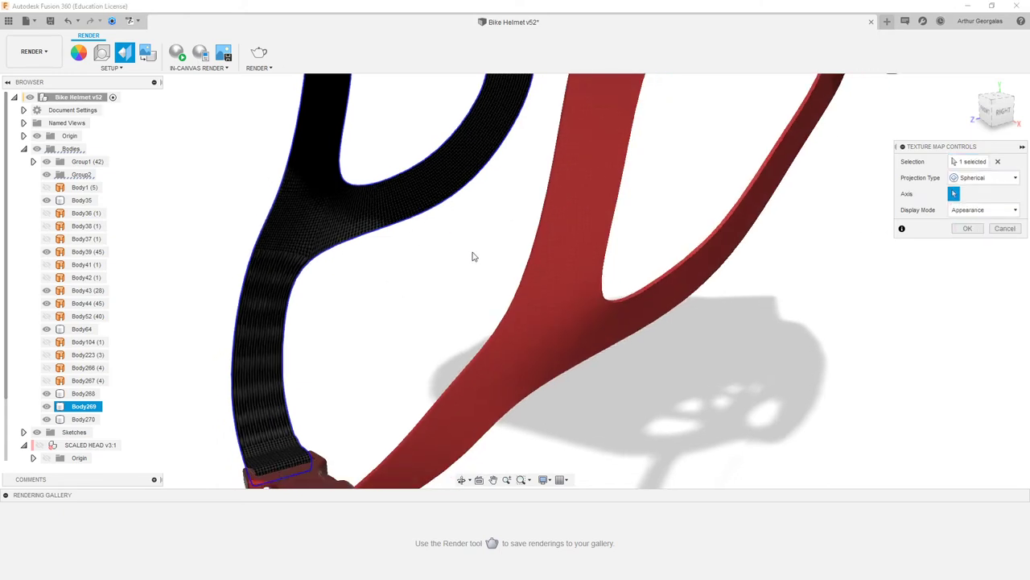
pyautogui.scroll(-5, 469, 265)
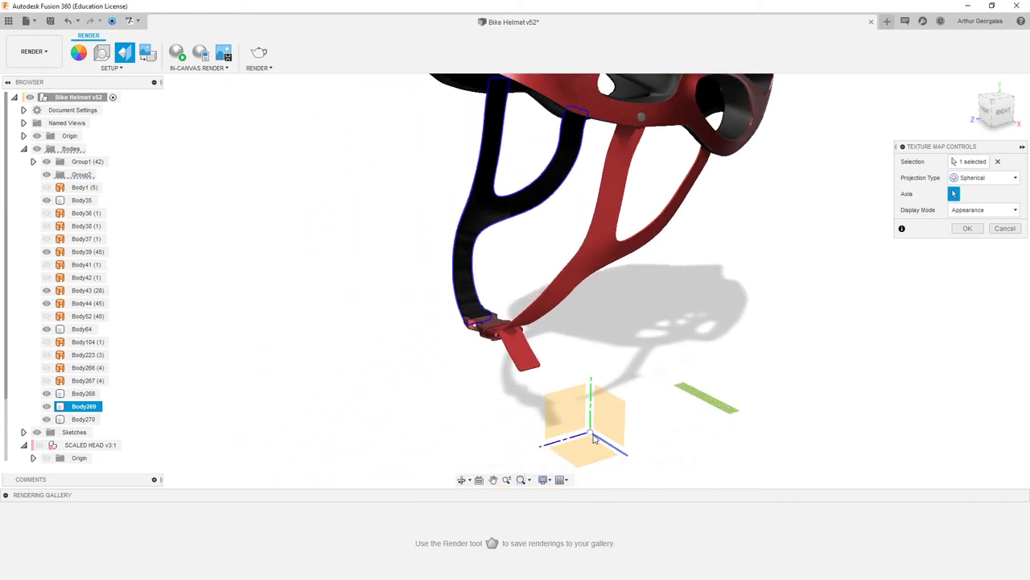
pyautogui.scroll(6, 509, 212)
pyautogui.keyDown('shift'); pyautogui.moveTo(463, 339); pyautogui.dragTo(429, 311, button='middle'); pyautogui.keyUp('shift')
pyautogui.scroll(1, 429, 311)
pyautogui.keyDown('shift'); pyautogui.moveTo(349, 319); pyautogui.dragTo(548, 201, button='middle'); pyautogui.keyUp('shift')
pyautogui.keyDown('shift'); pyautogui.moveTo(278, 278); pyautogui.dragTo(261, 235, button='middle'); pyautogui.keyUp('shift')
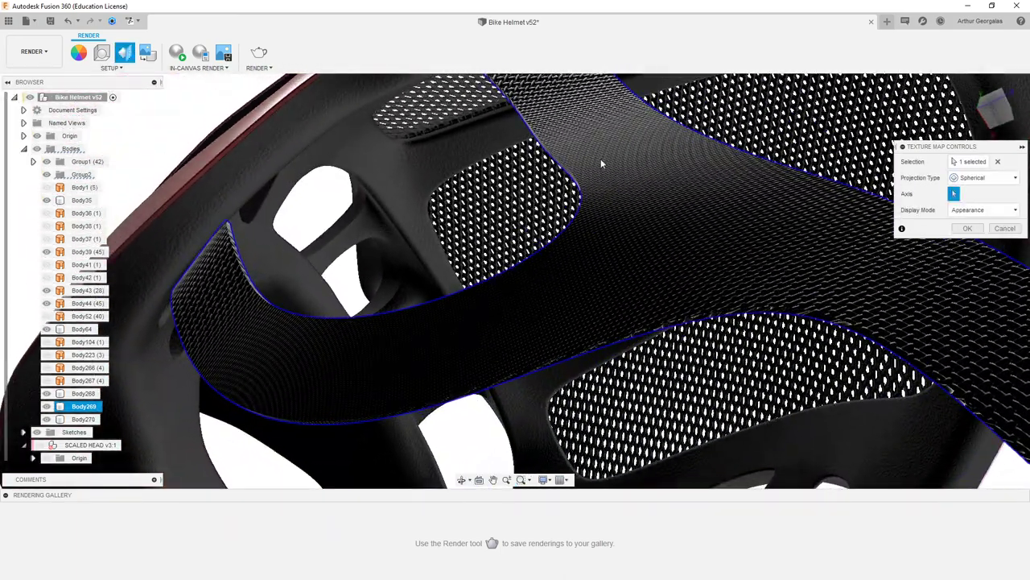
pyautogui.scroll(-1, 747, 220)
# Set the black chin strap's texture projection to Box and accept the mapping.
pyautogui.click(977, 179)
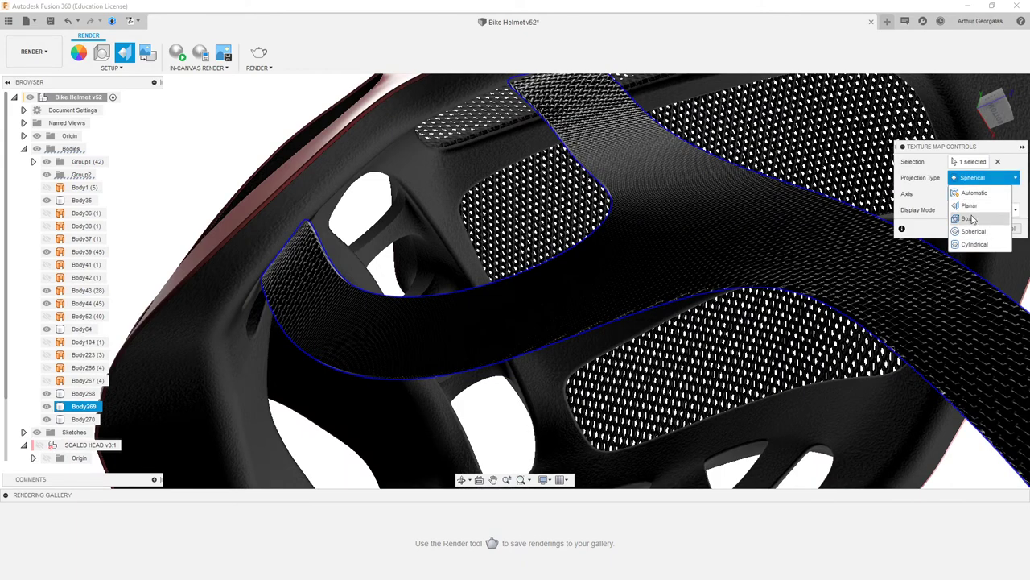
pyautogui.click(973, 222)
pyautogui.scroll(-1, 710, 201)
pyautogui.keyDown('shift'); pyautogui.moveTo(710, 201); pyautogui.dragTo(698, 260, button='middle'); pyautogui.keyUp('shift')
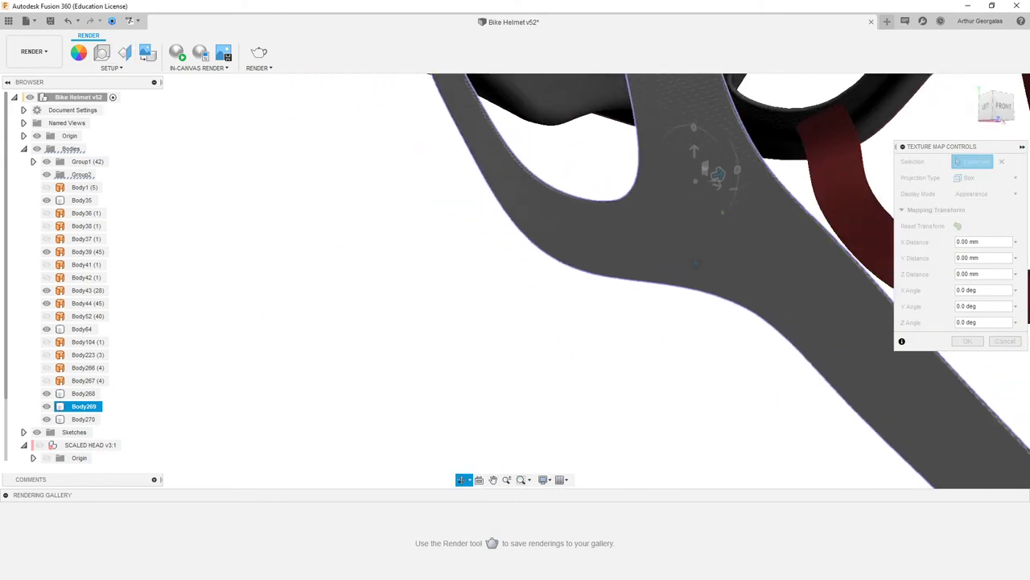
pyautogui.click(968, 341)
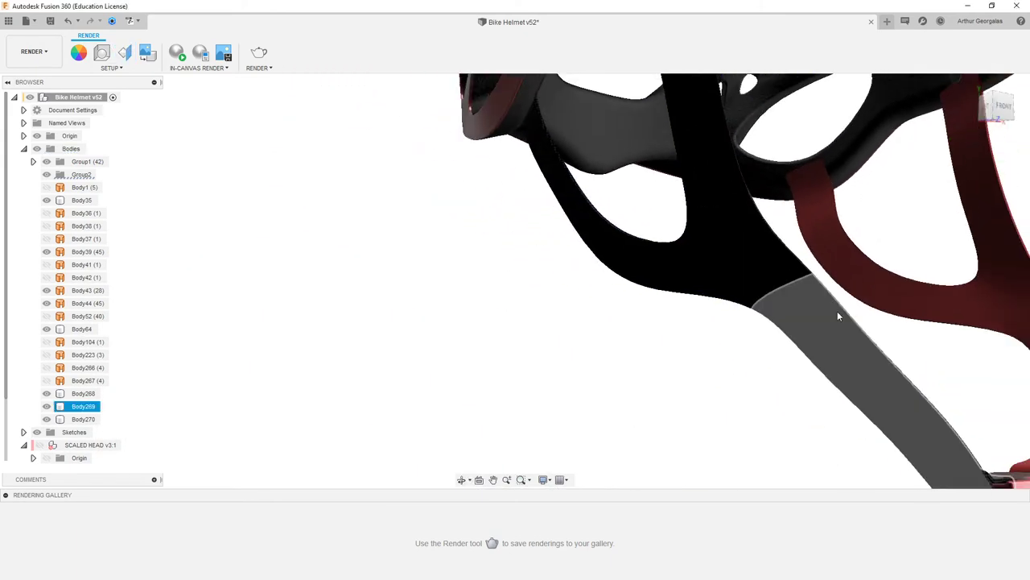
# Recolor the red strap's Fabric (Generic) appearance to a dark grey of RGB 40, 40, 40.
pyautogui.keyDown('shift'); pyautogui.moveTo(833, 315); pyautogui.dragTo(584, 361, button='middle'); pyautogui.keyUp('shift')
pyautogui.scroll(-5, 584, 359)
pyautogui.keyDown('shift'); pyautogui.moveTo(585, 325); pyautogui.dragTo(633, 361, button='middle'); pyautogui.keyUp('shift')
pyautogui.scroll(4, 631, 366)
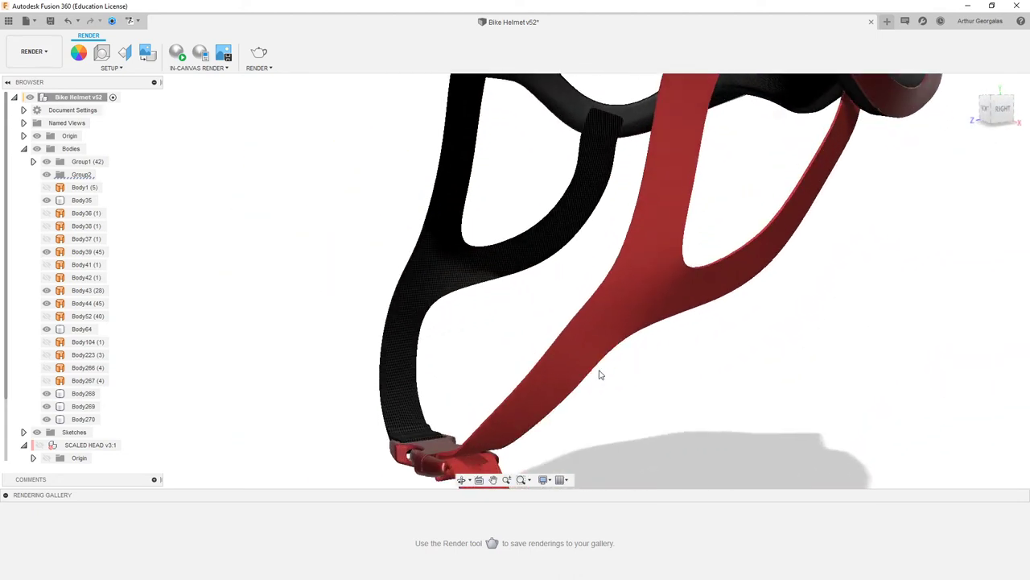
pyautogui.press('a')
pyautogui.doubleClick(914, 268)
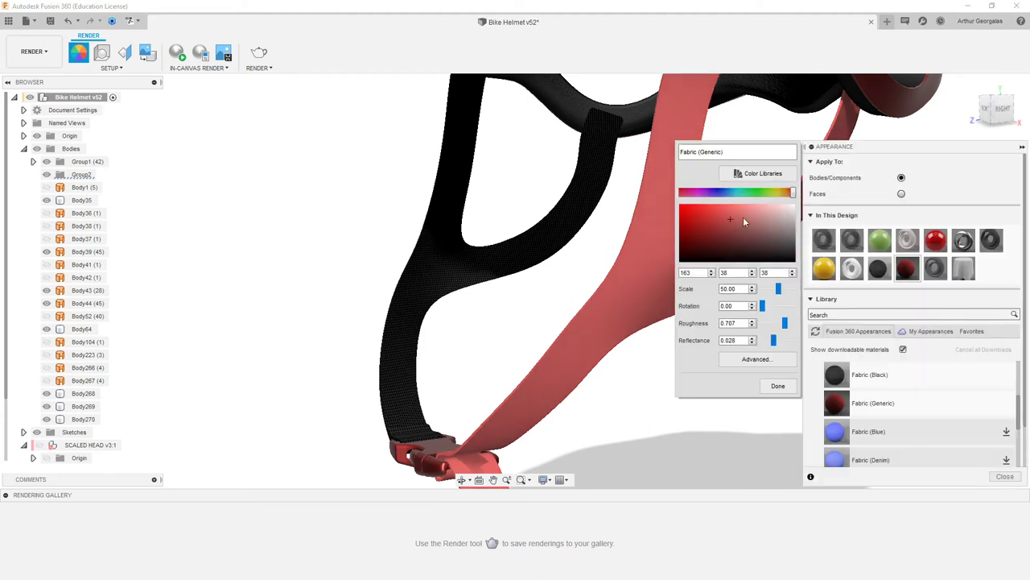
pyautogui.moveTo(850, 253); pyautogui.dragTo(850, 253)
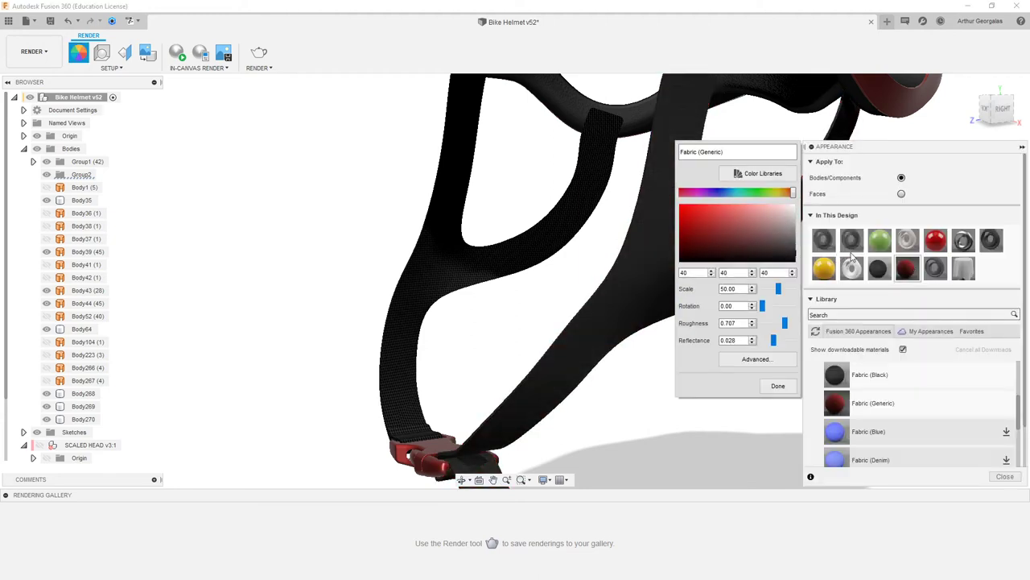
# Accept the dark grey fabric colour and apply the Fabric (Generic) appearance to the neighbouring chin strap.
pyautogui.click(778, 386)
pyautogui.click(657, 274)
pyautogui.scroll(10, 657, 273)
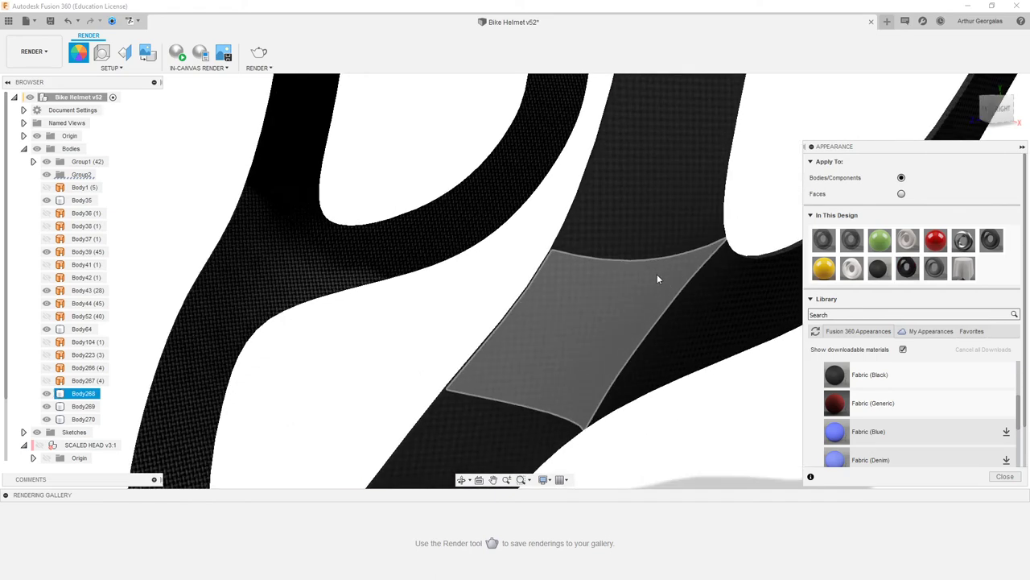
pyautogui.scroll(2, 530, 281)
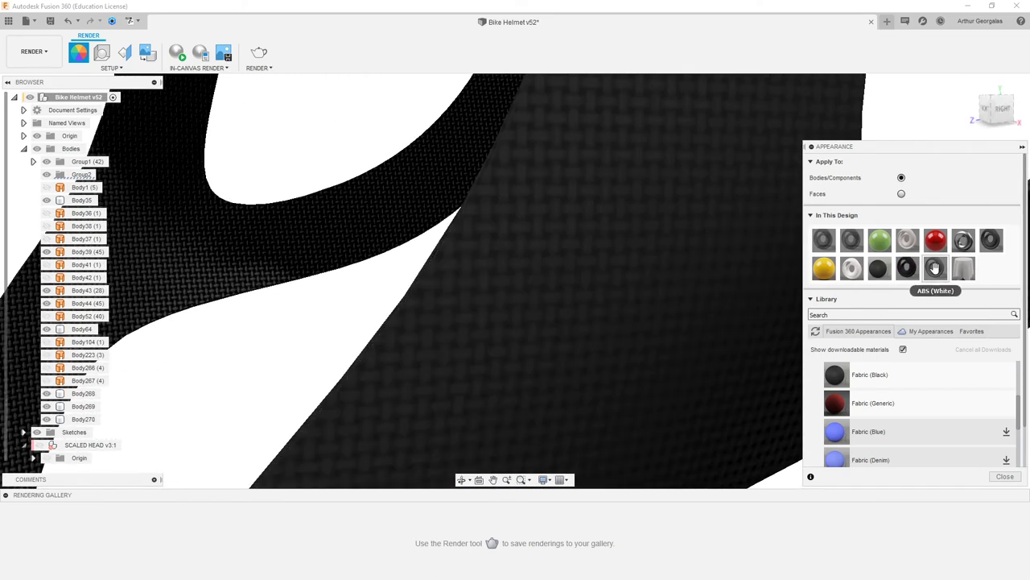
pyautogui.moveTo(935, 269); pyautogui.dragTo(346, 212)
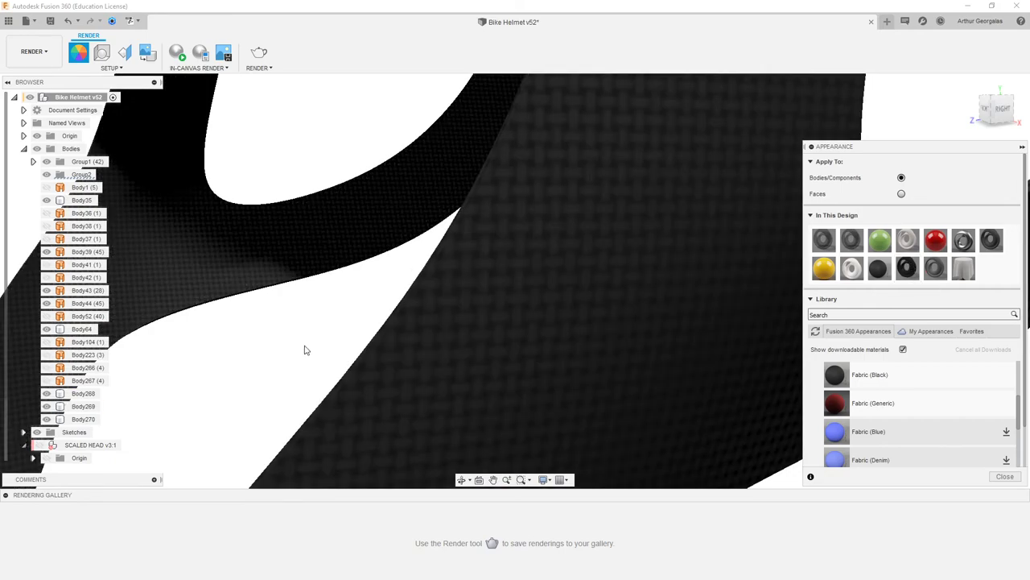
# Inspect the straps' fabric from the front and side of the helmet, and close the Appearance settings.
pyautogui.scroll(-6, 308, 348)
pyautogui.scroll(-3, 339, 342)
pyautogui.keyDown('shift'); pyautogui.moveTo(339, 342); pyautogui.dragTo(481, 368, button='middle'); pyautogui.keyUp('shift')
pyautogui.scroll(-5, 481, 367)
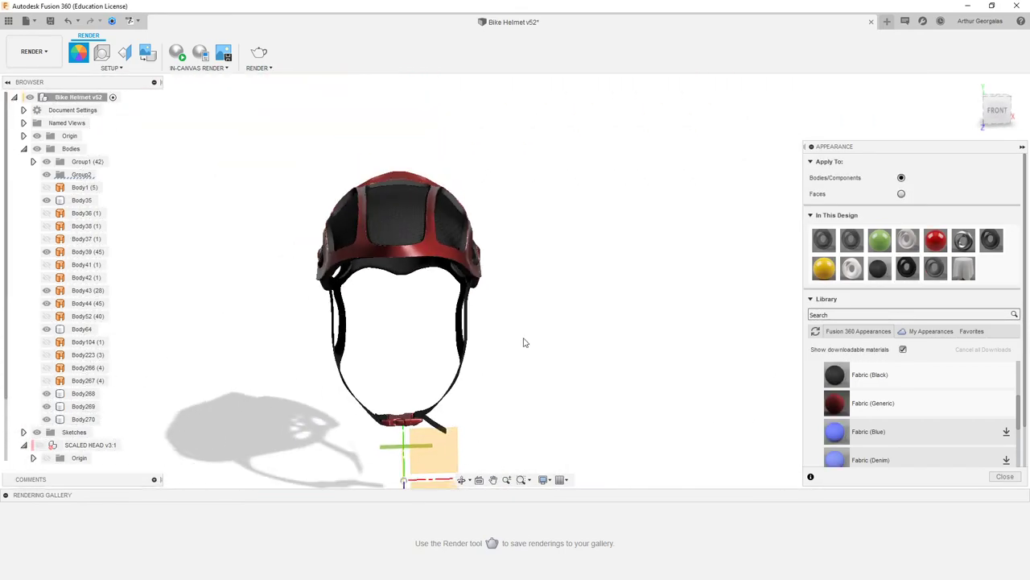
pyautogui.keyDown('shift'); pyautogui.moveTo(524, 341); pyautogui.dragTo(382, 306, button='middle'); pyautogui.keyUp('shift')
pyautogui.scroll(8, 384, 301)
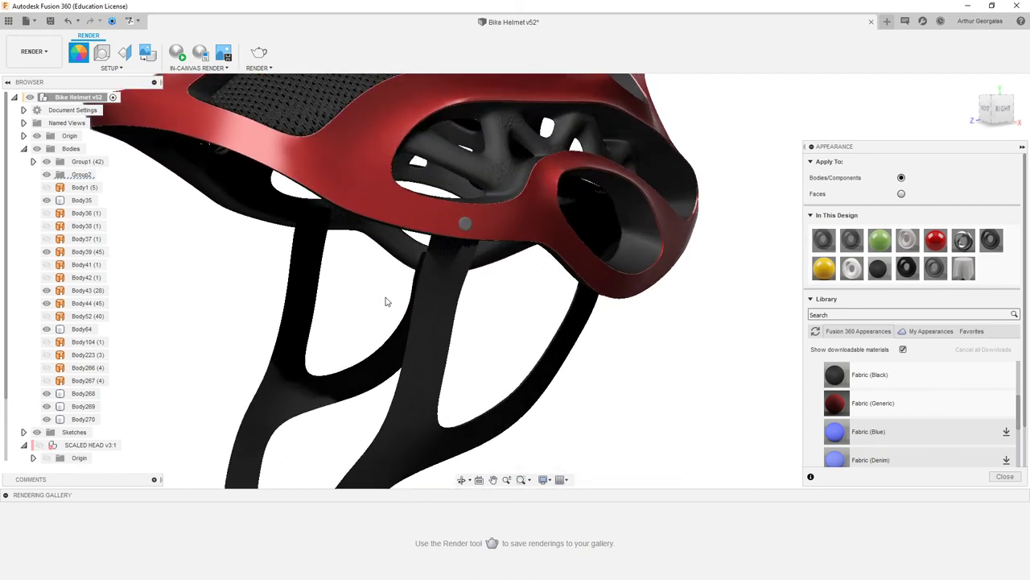
pyautogui.moveTo(501, 283); pyautogui.dragTo(480, 281, button='middle')
pyautogui.scroll(-4, 509, 251)
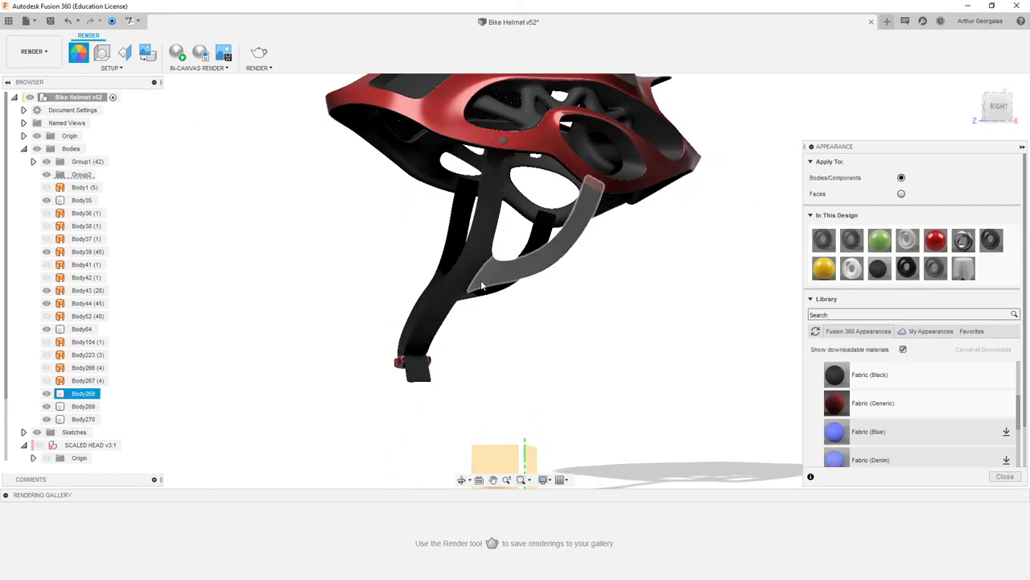
pyautogui.scroll(5, 480, 278)
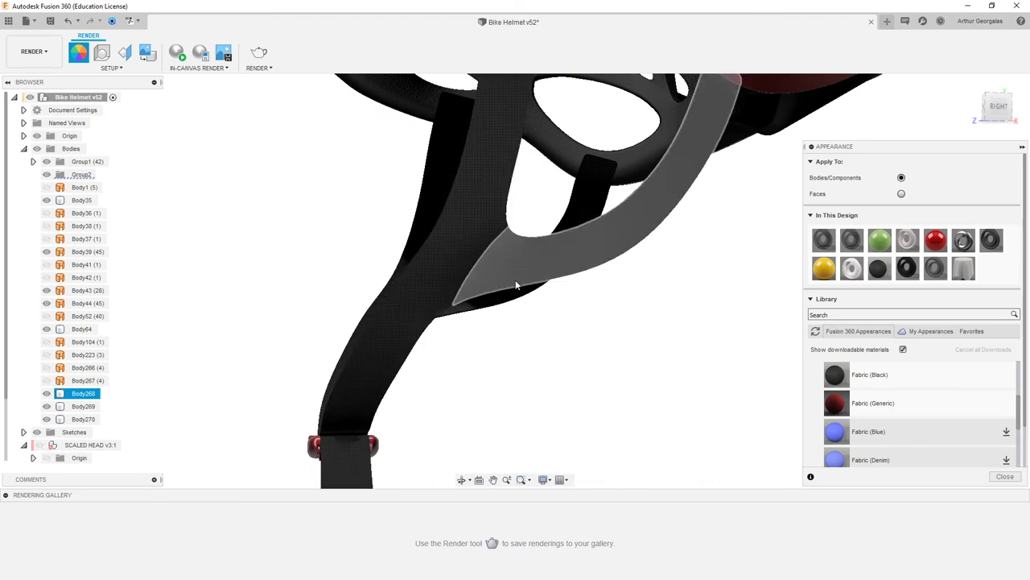
pyautogui.click(1005, 477)
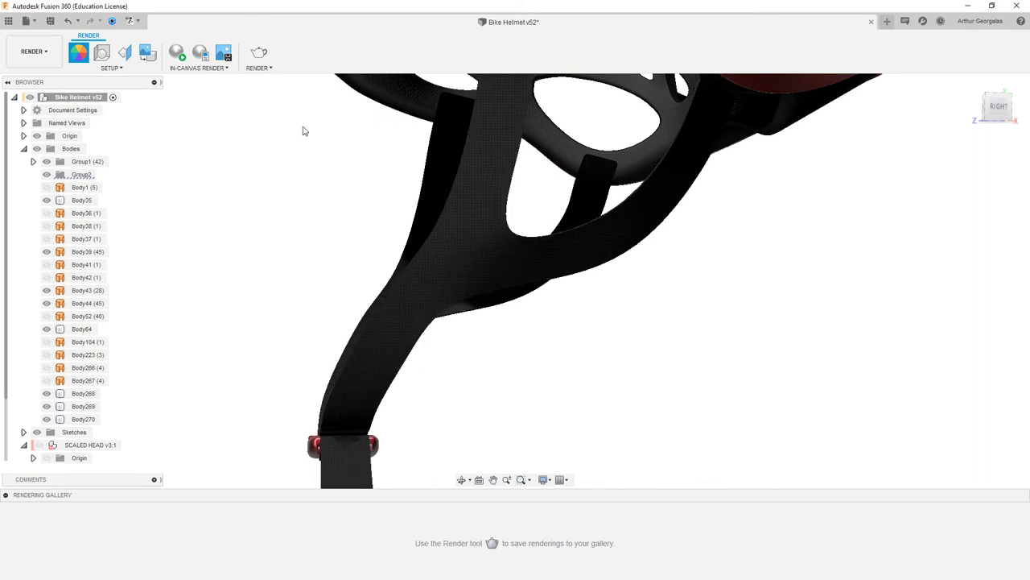
# Switch to the Design workspace and examine the junction where the chin strap splits in two.
pyautogui.click(32, 51)
pyautogui.click(32, 77)
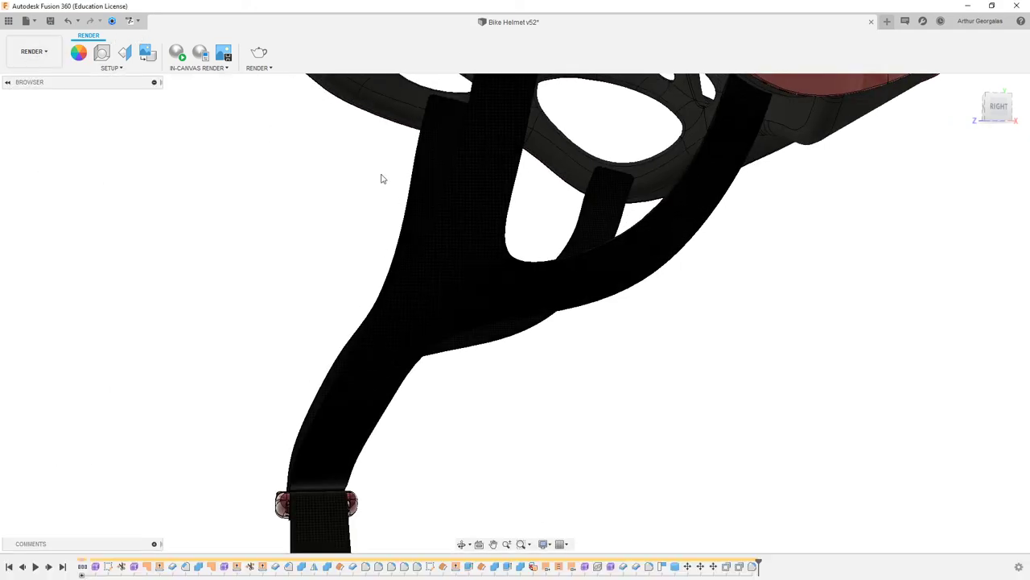
pyautogui.scroll(3, 494, 289)
pyautogui.scroll(2, 589, 196)
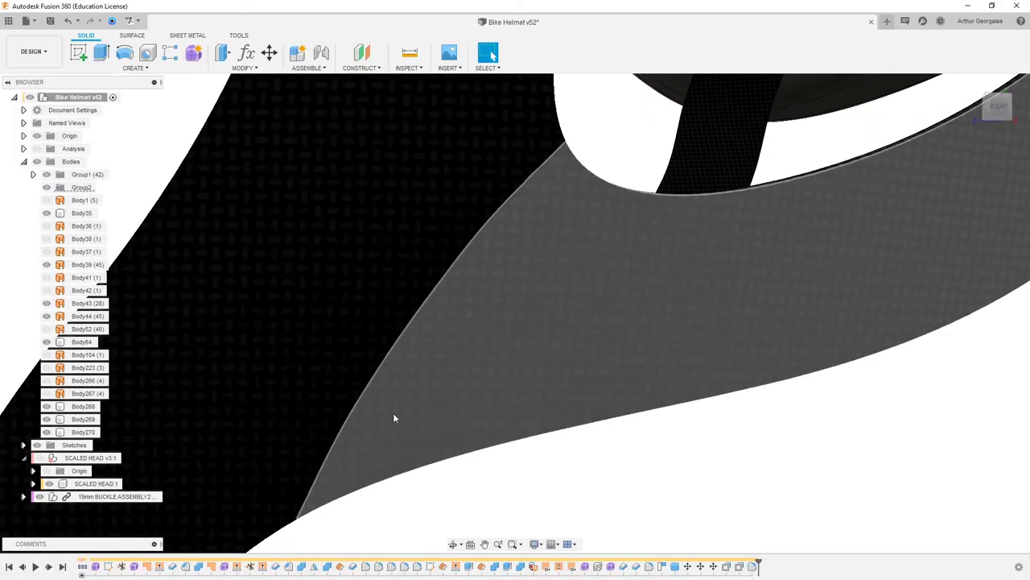
pyautogui.scroll(-5, 387, 414)
pyautogui.scroll(-4, 427, 432)
pyautogui.moveTo(430, 412); pyautogui.dragTo(466, 238, button='middle')
pyautogui.scroll(2, 441, 349)
# Try reshaping the chin strap's form by moving the edge below its Y-junction, cancel the change and finish the form.
pyautogui.doubleClick(611, 567)
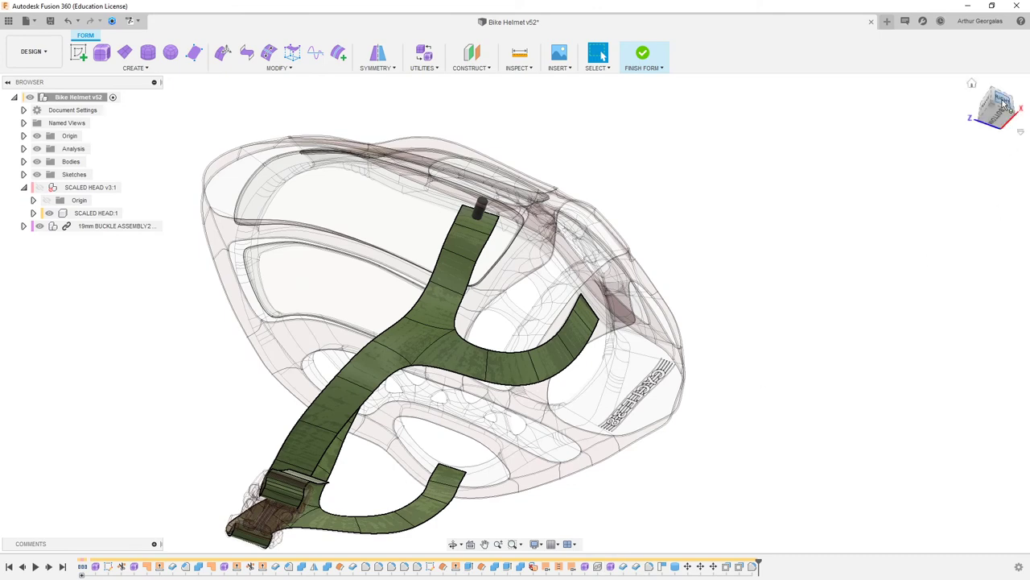
pyautogui.click(1003, 103)
pyautogui.scroll(5, 437, 362)
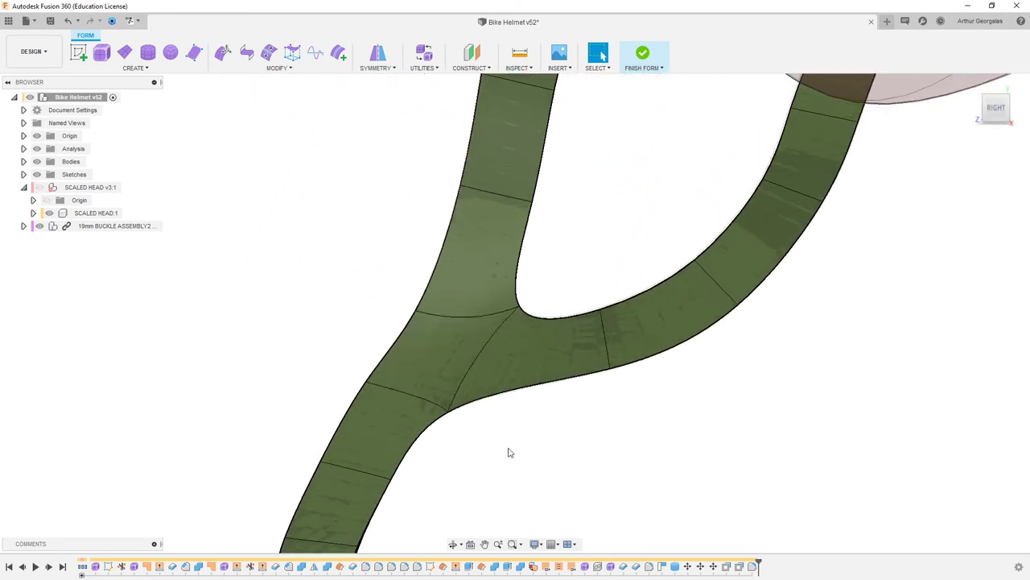
pyautogui.rightClick(429, 405)
pyautogui.click(463, 386)
pyautogui.moveTo(434, 391); pyautogui.dragTo(533, 382)
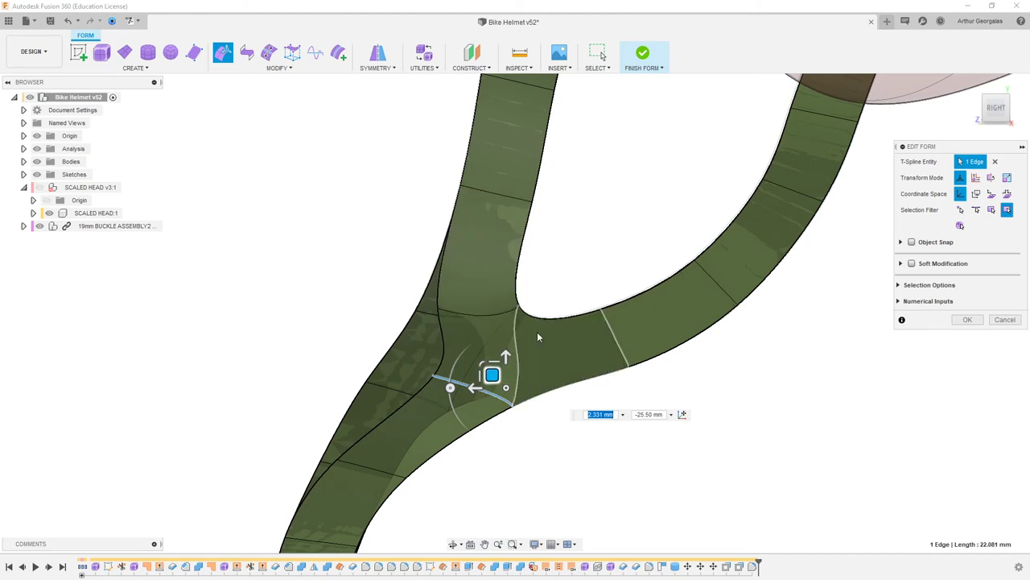
pyautogui.scroll(-3, 496, 388)
pyautogui.keyDown('shift'); pyautogui.moveTo(534, 342); pyautogui.dragTo(551, 346, button='middle'); pyautogui.keyUp('shift')
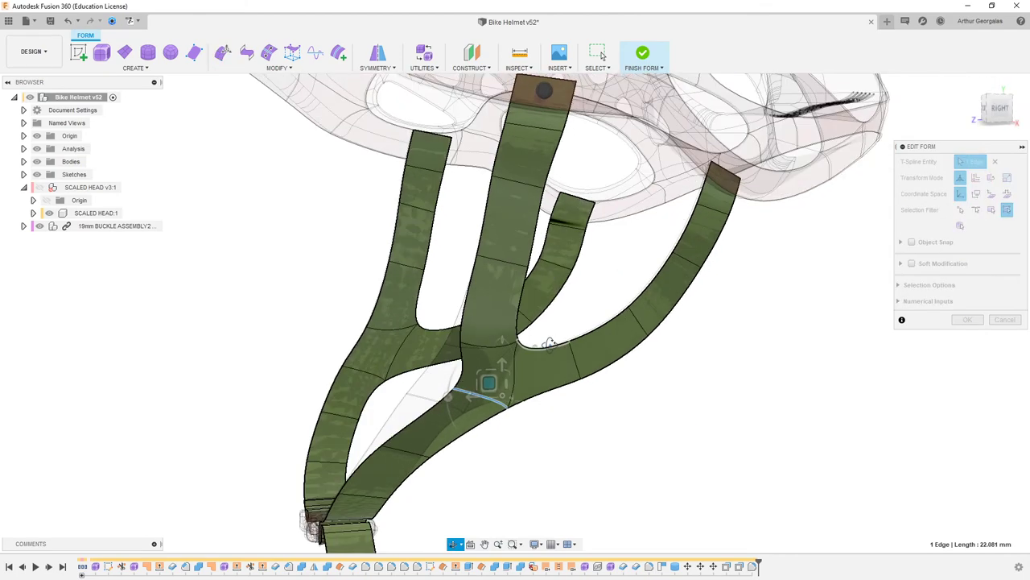
pyautogui.click(1003, 319)
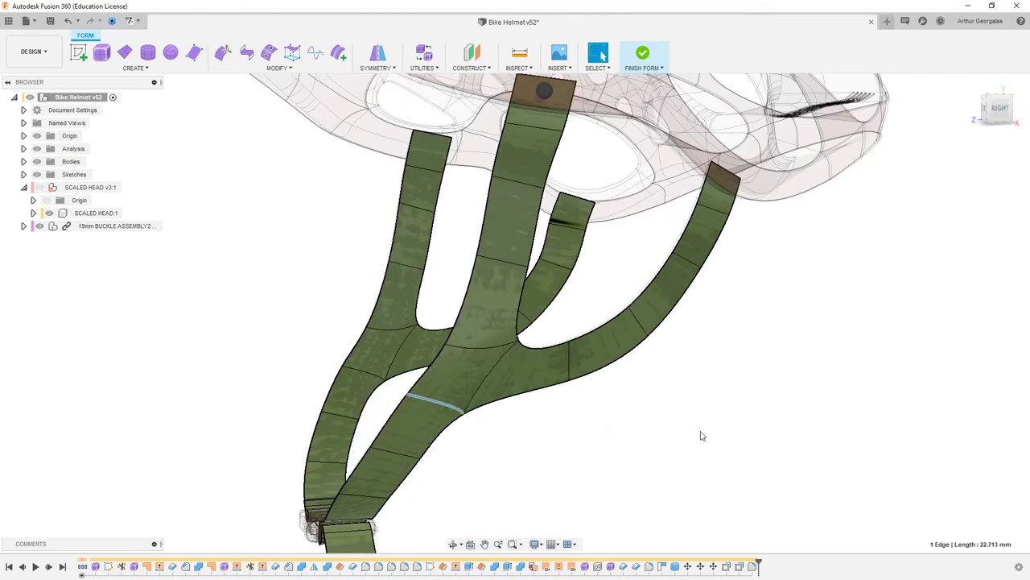
pyautogui.click(644, 53)
pyautogui.scroll(2, 620, 123)
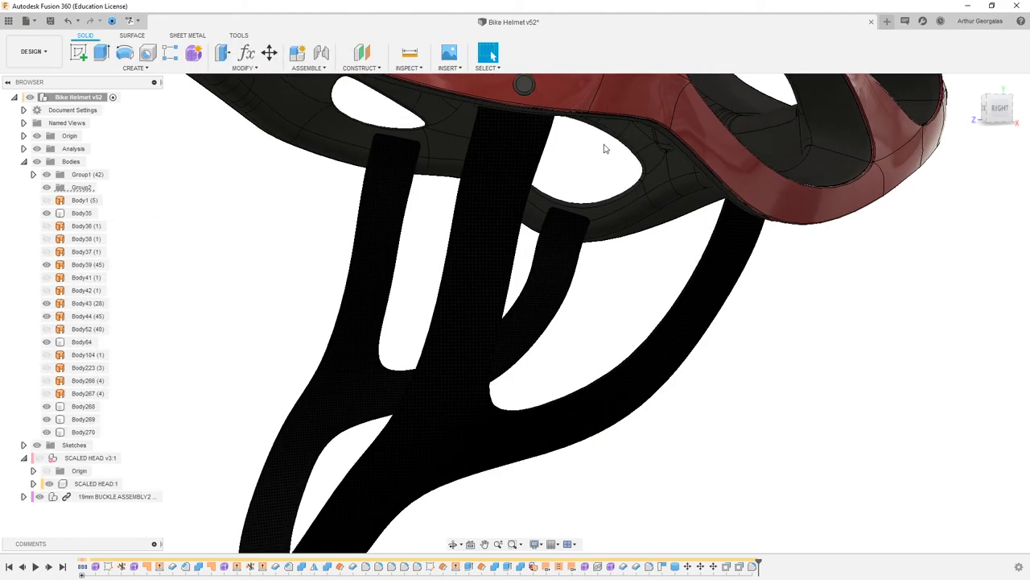
# Edit the move feature of the strap's fastening pin to tilt the pin 6.5 degrees about Z.
pyautogui.moveTo(604, 147); pyautogui.dragTo(547, 322, button='middle')
pyautogui.scroll(6, 474, 252)
pyautogui.keyDown('shift'); pyautogui.moveTo(503, 295); pyautogui.dragTo(580, 306, button='middle'); pyautogui.keyUp('shift')
pyautogui.keyDown('shift'); pyautogui.moveTo(580, 307); pyautogui.dragTo(531, 312); pyautogui.keyUp('shift')
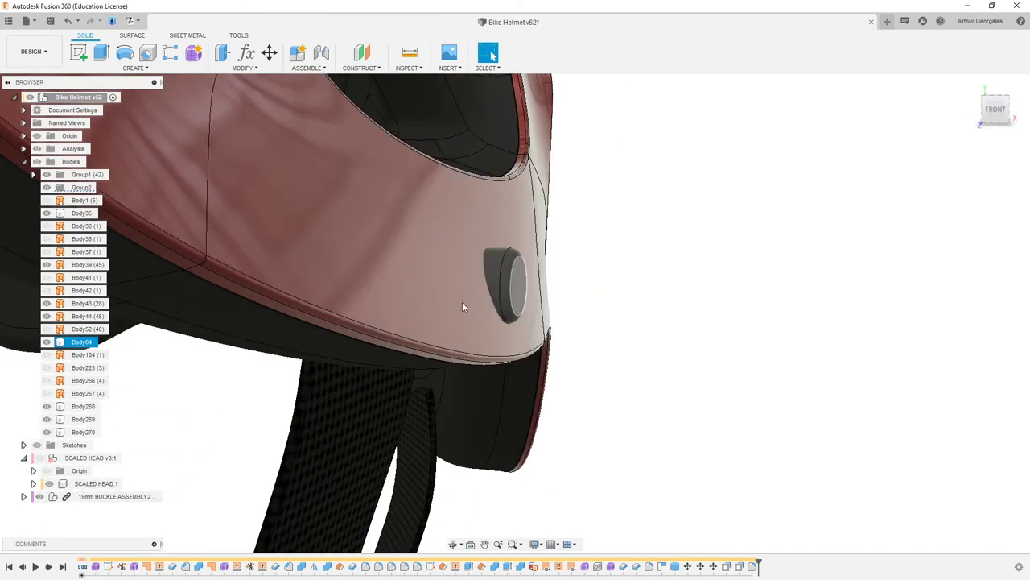
pyautogui.keyDown('shift'); pyautogui.moveTo(503, 277); pyautogui.dragTo(528, 261, button='middle'); pyautogui.keyUp('shift')
pyautogui.press('Escape')
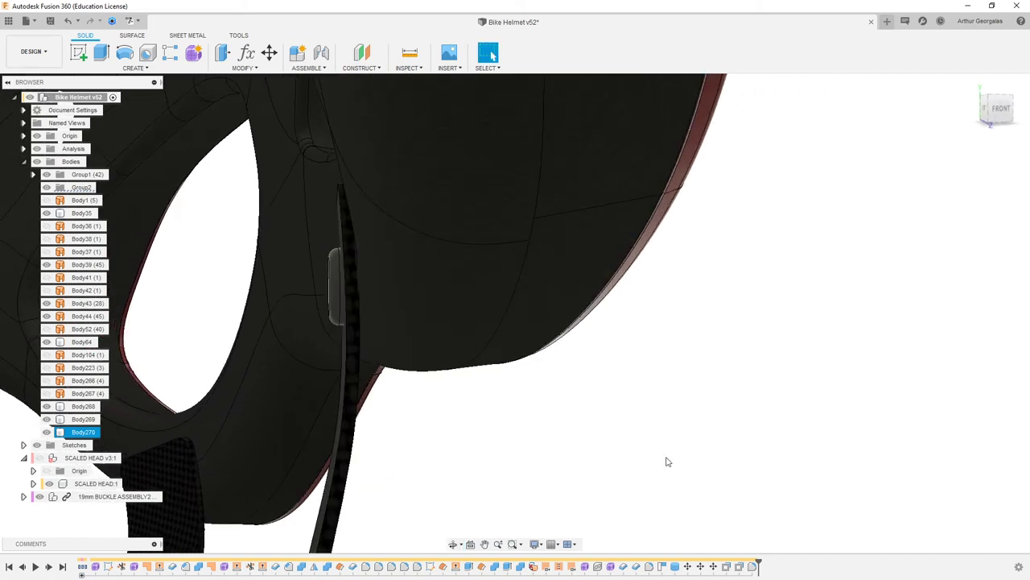
pyautogui.doubleClick(713, 566)
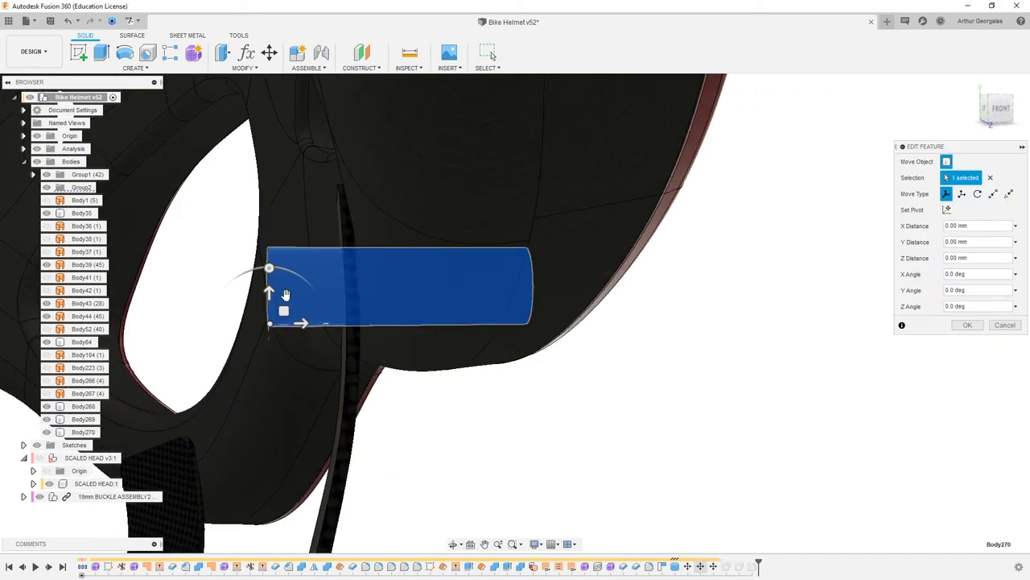
pyautogui.moveTo(270, 266); pyautogui.dragTo(565, 205)
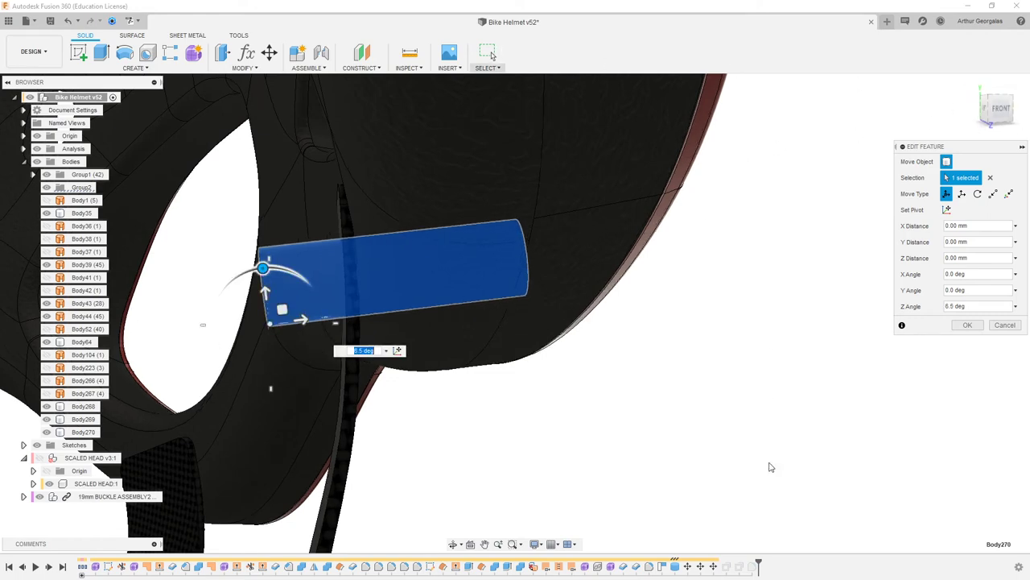
pyautogui.click(969, 326)
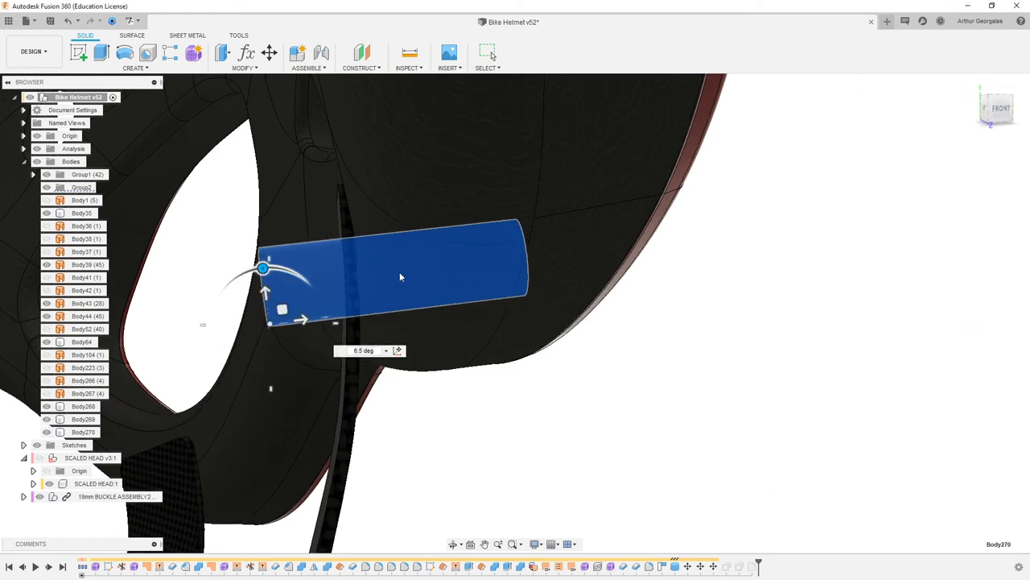
# Examine the tilted fastening pin from inside and outside the helmet shell.
pyautogui.click(487, 279)
pyautogui.keyDown('shift'); pyautogui.moveTo(487, 280); pyautogui.dragTo(459, 288, button='middle'); pyautogui.keyUp('shift')
pyautogui.scroll(-5, 769, 248)
pyautogui.keyDown('shift'); pyautogui.moveTo(734, 239); pyautogui.dragTo(534, 243, button='middle'); pyautogui.keyUp('shift')
pyautogui.scroll(4, 534, 242)
pyautogui.scroll(5, 534, 242)
pyautogui.click(552, 292)
pyautogui.click(573, 297)
pyautogui.scroll(-3, 548, 288)
pyautogui.scroll(-3, 564, 297)
pyautogui.moveTo(573, 298)
pyautogui.keyDown('shift'); pyautogui.mouseDown(button='middle')
pyautogui.moveTo(509, 279)
pyautogui.moveTo(612, 317)
pyautogui.moveTo(561, 302)
pyautogui.mouseUp(button='middle'); pyautogui.keyUp('shift')
pyautogui.scroll(2, 558, 293)
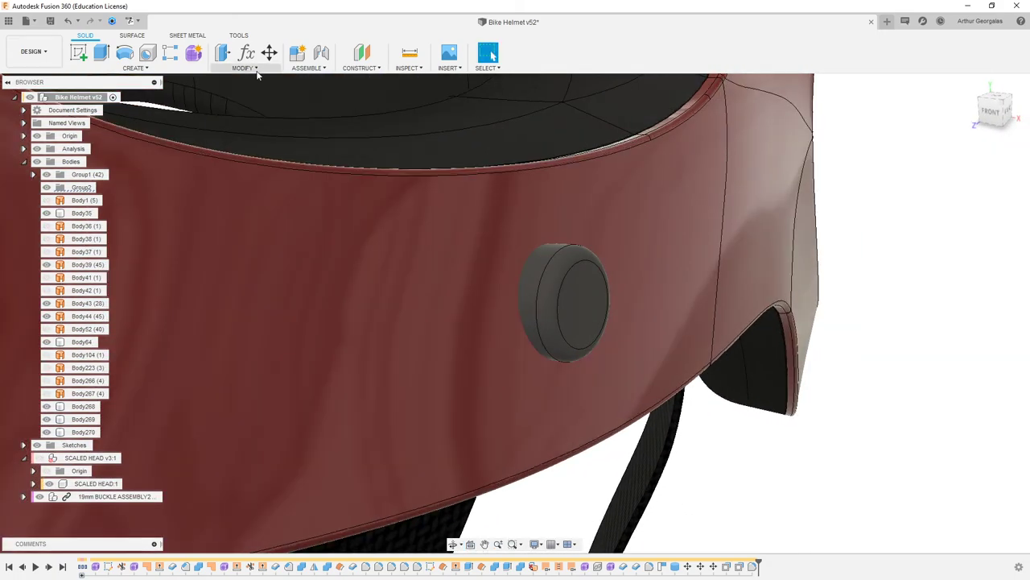
# Set up a Combine with the red helmet shell as target, the chin strap as tool and Cut as operation.
pyautogui.click(256, 69)
pyautogui.click(245, 158)
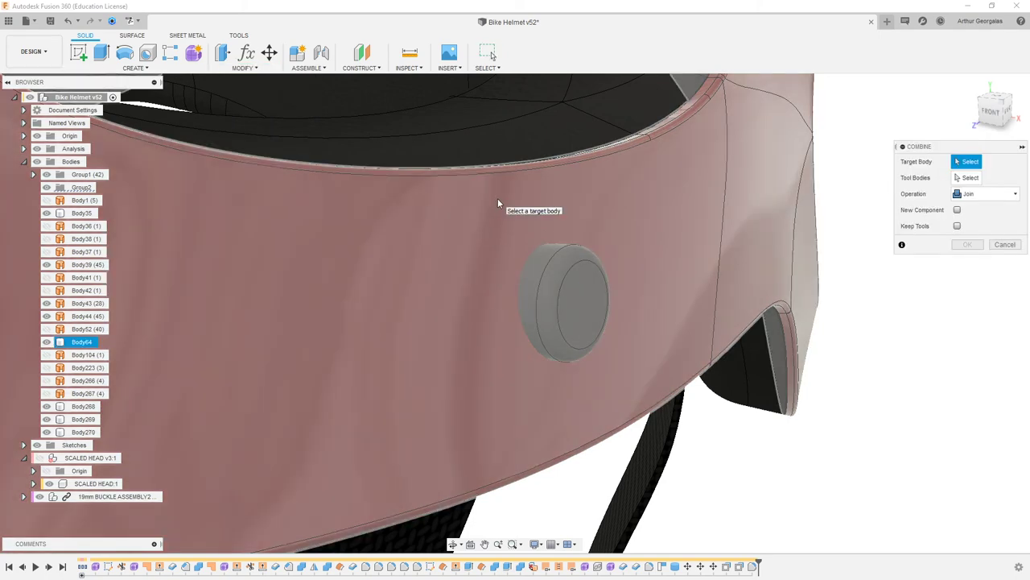
pyautogui.click(499, 203)
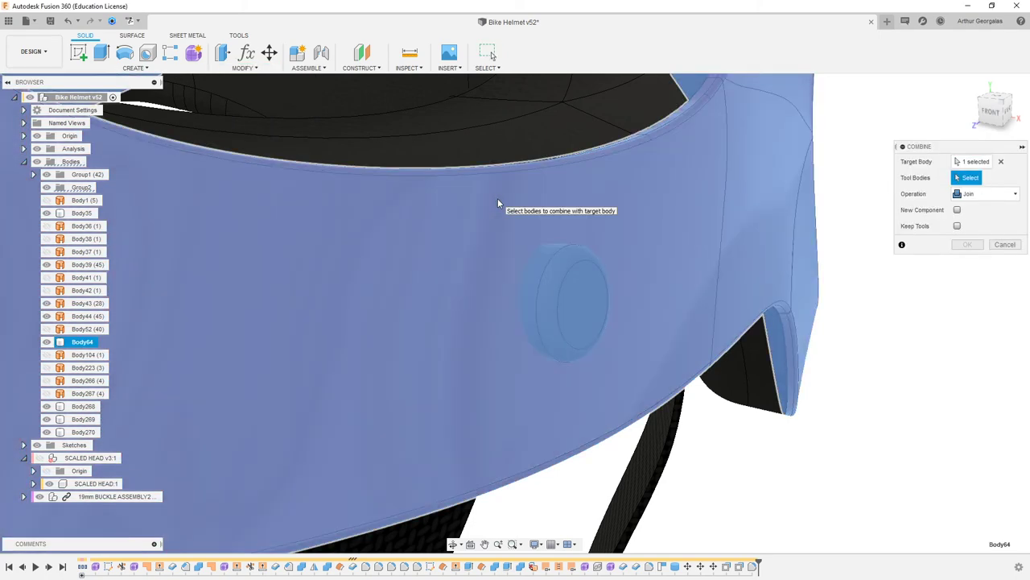
pyautogui.moveTo(421, 225)
pyautogui.keyDown('shift'); pyautogui.mouseDown(button='middle')
pyautogui.moveTo(409, 225)
pyautogui.moveTo(434, 224)
pyautogui.mouseUp(button='middle'); pyautogui.keyUp('shift')
pyautogui.scroll(-5, 433, 224)
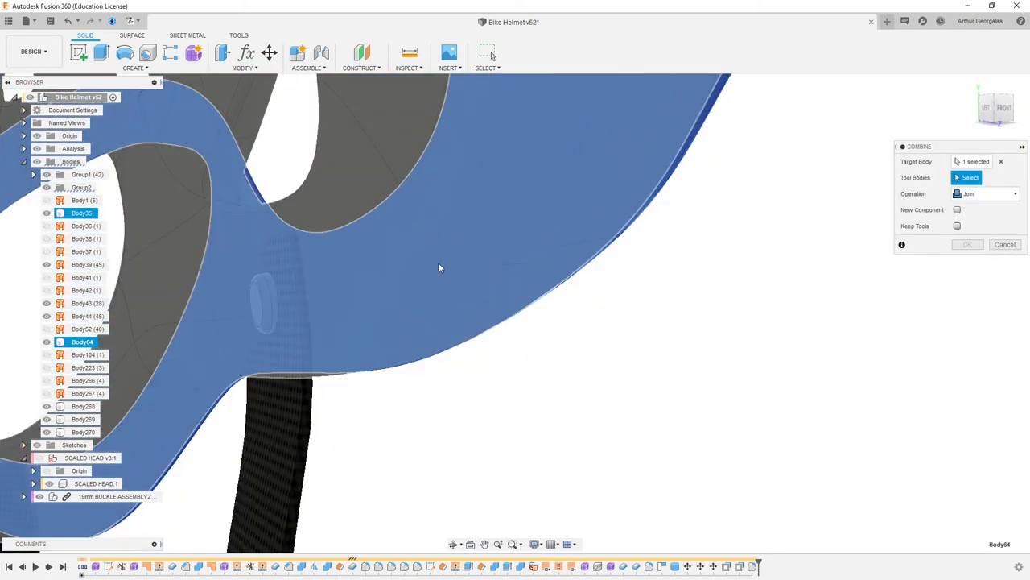
pyautogui.scroll(3, 270, 410)
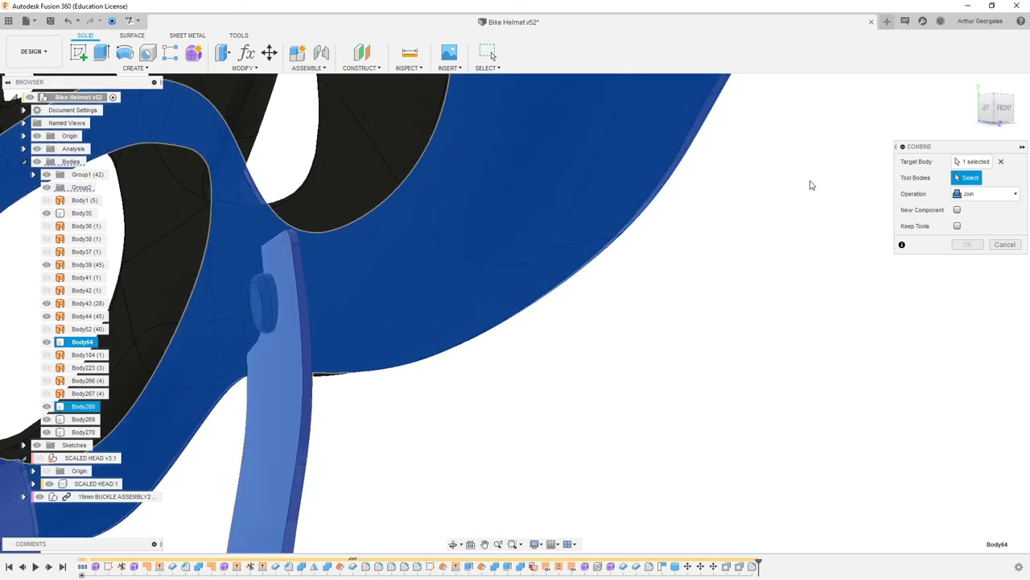
pyautogui.click(984, 195)
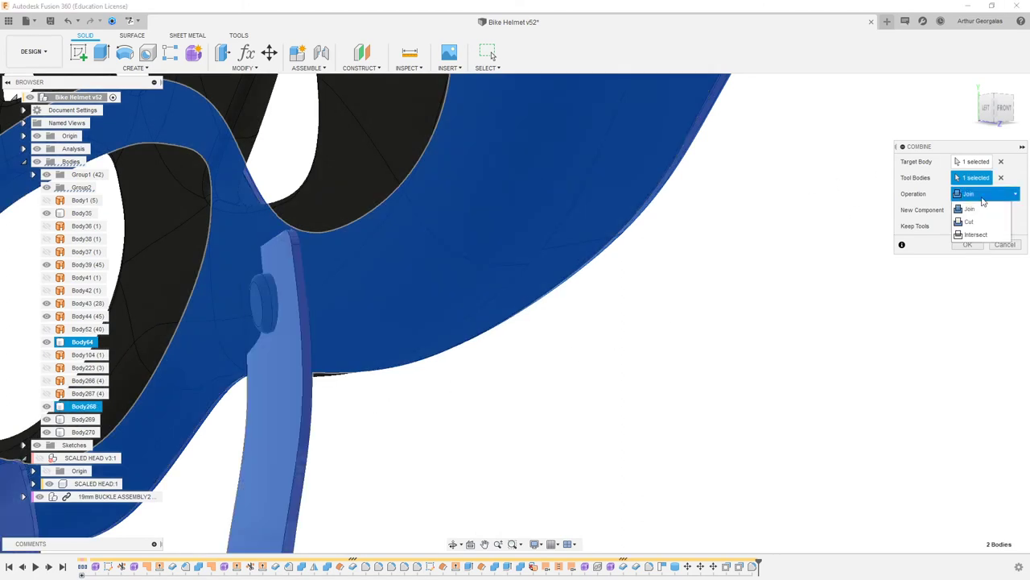
pyautogui.click(962, 227)
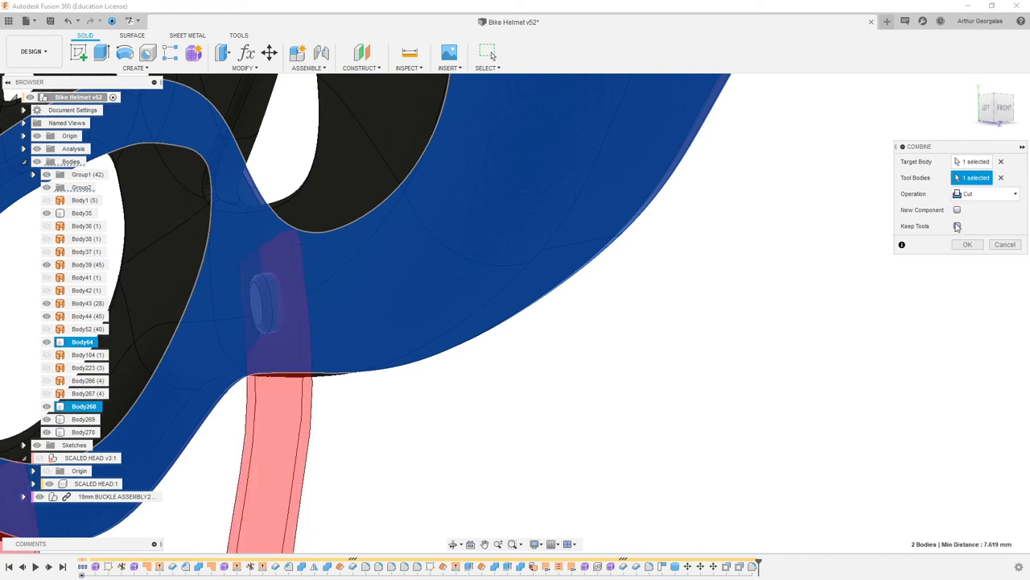
# Replace the Combine's tool body with the fastening pin and deselect the chin strap as target.
pyautogui.click(999, 178)
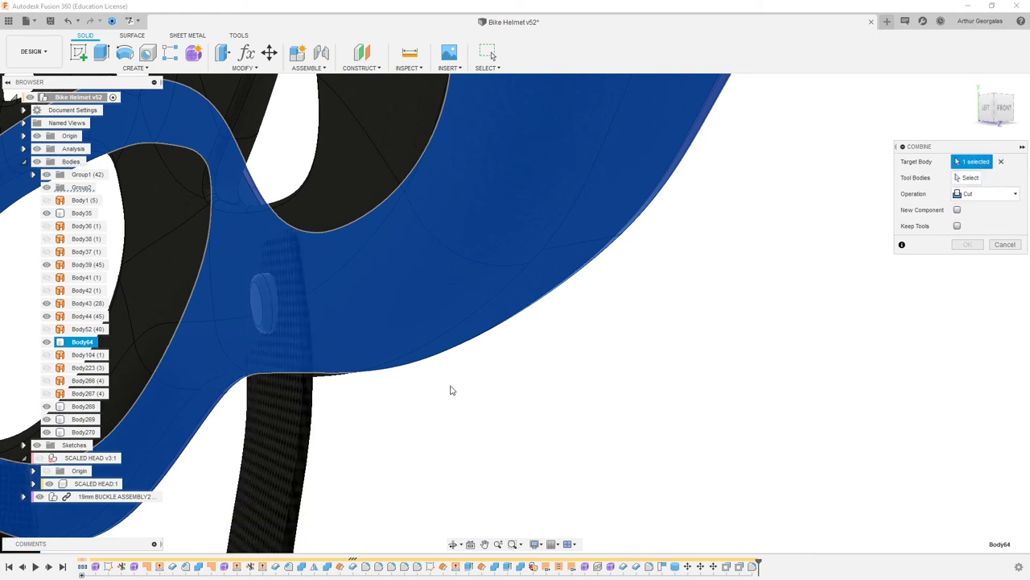
pyautogui.click(300, 408)
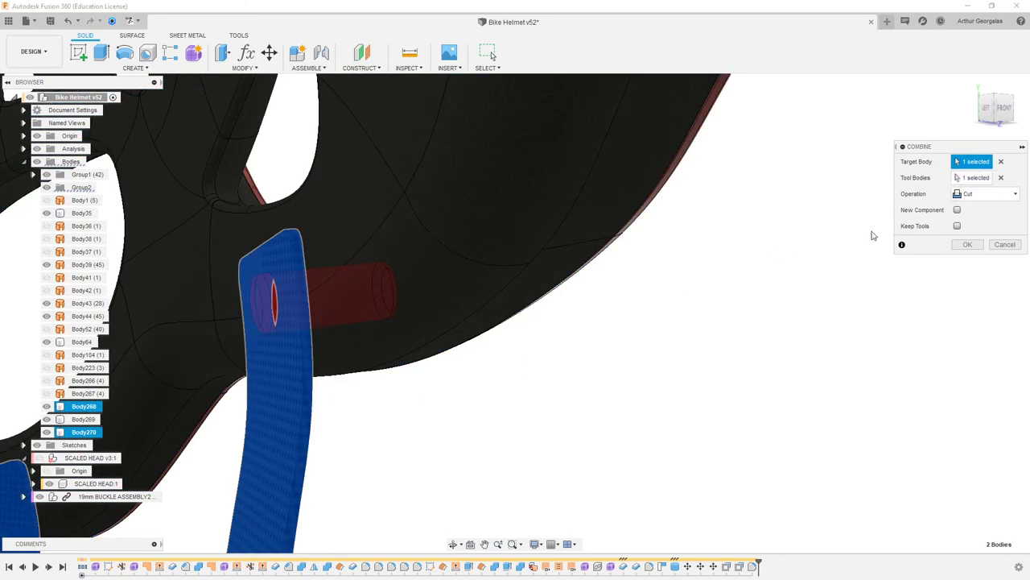
pyautogui.click(294, 421)
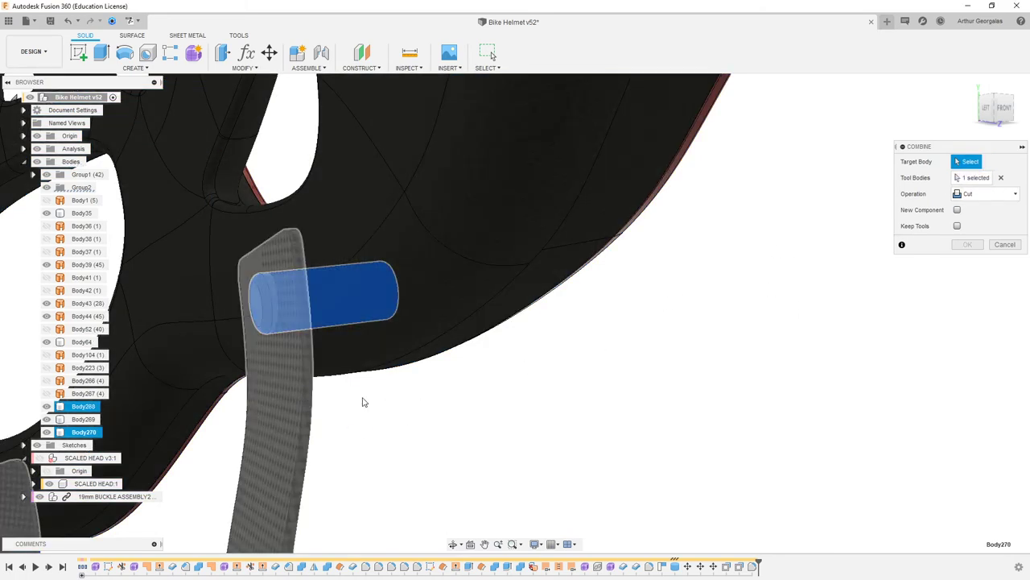
pyautogui.click(415, 403)
# Cut the fastening pin's shape out of the red helmet shell with Combine, keeping the tool body.
pyautogui.keyDown('shift'); pyautogui.moveTo(597, 255); pyautogui.dragTo(914, 161, button='middle'); pyautogui.keyUp('shift')
pyautogui.click(983, 164)
pyautogui.click(801, 189)
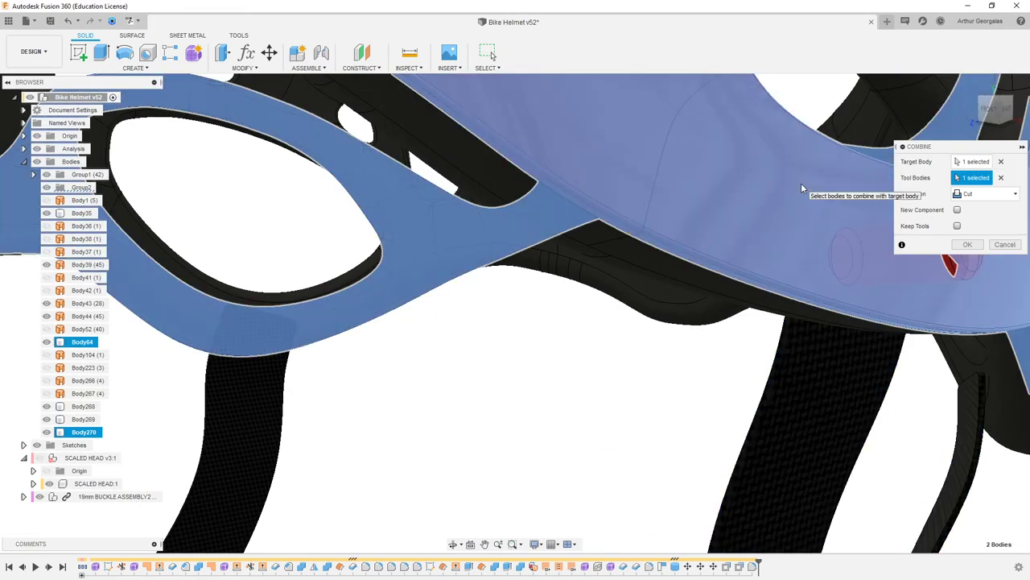
pyautogui.keyDown('shift'); pyautogui.moveTo(701, 223); pyautogui.dragTo(923, 267, button='middle'); pyautogui.keyUp('shift')
pyautogui.scroll(5, 849, 285)
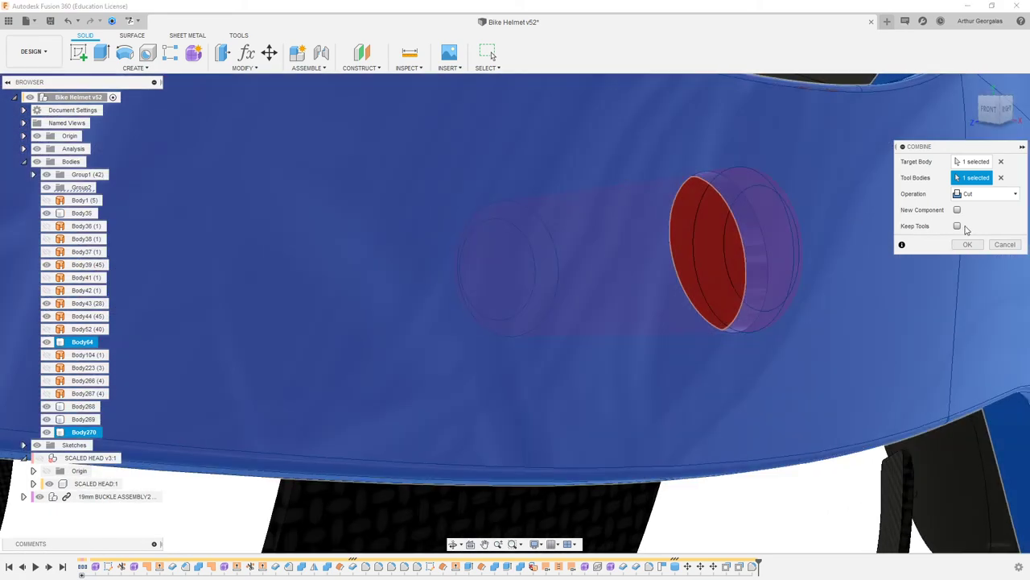
pyautogui.click(957, 226)
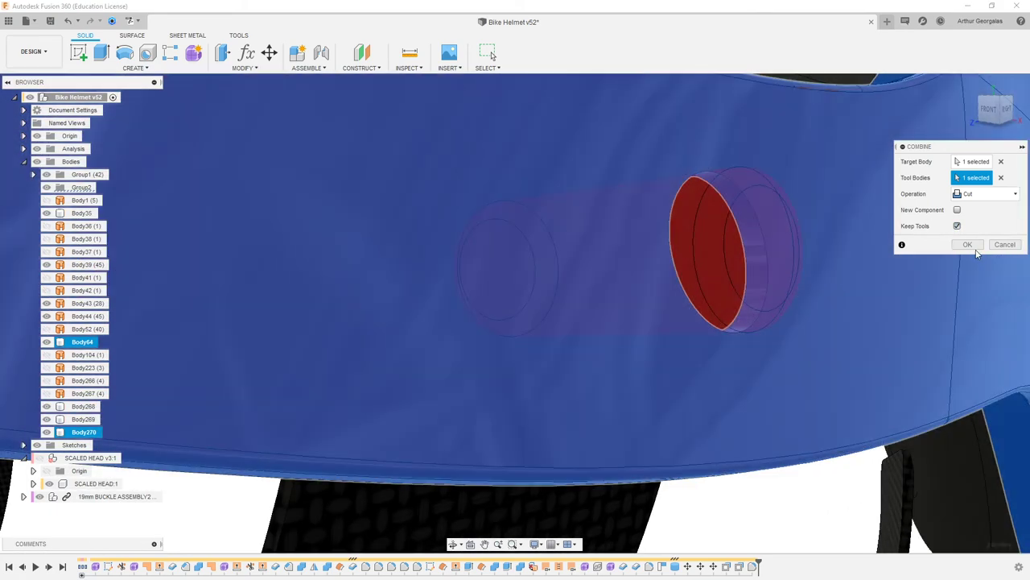
pyautogui.click(968, 245)
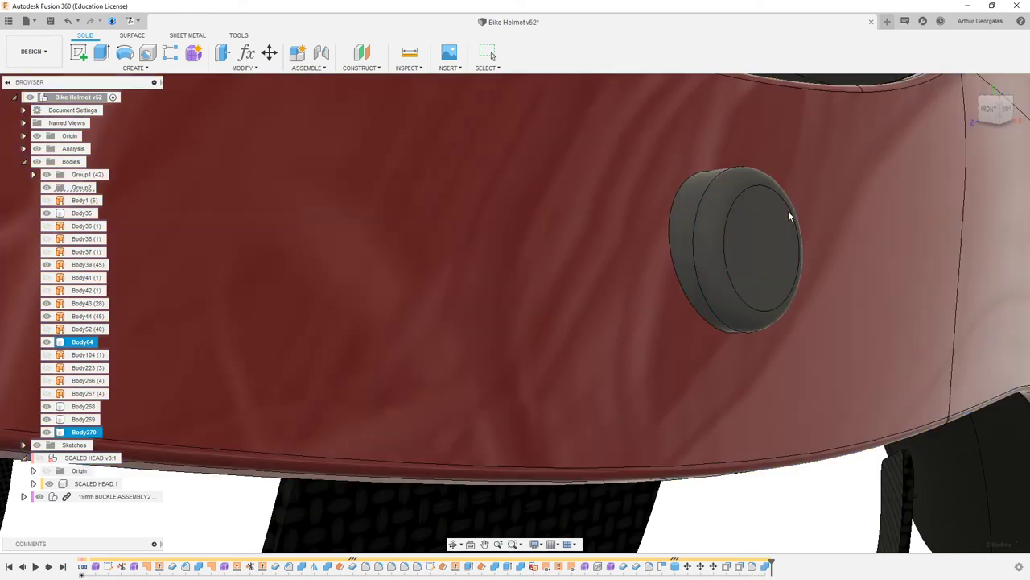
# Cut the fastening pin's shape out of the chin strap with Combine, keeping the pin as tool body.
pyautogui.scroll(-5, 788, 210)
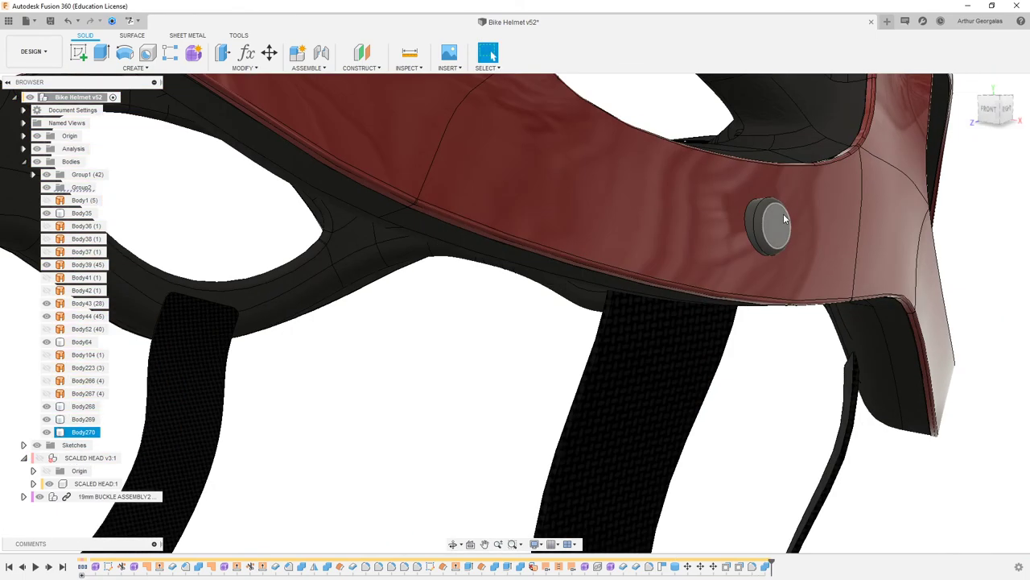
pyautogui.click(244, 67)
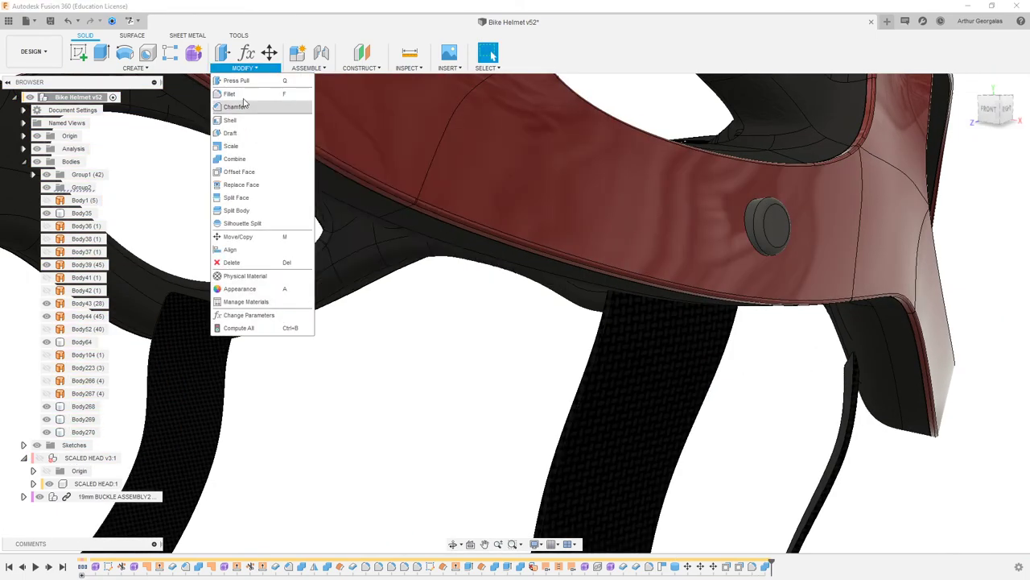
pyautogui.click(246, 161)
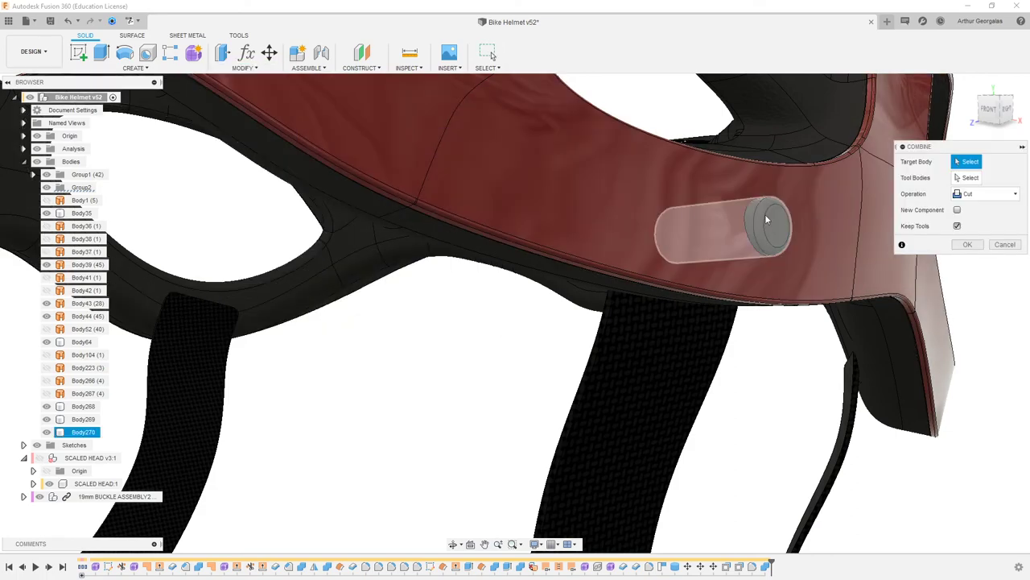
pyautogui.keyDown('shift'); pyautogui.moveTo(593, 292); pyautogui.dragTo(674, 327, button='middle'); pyautogui.keyUp('shift')
pyautogui.scroll(-2, 784, 340)
pyautogui.scroll(2, 820, 164)
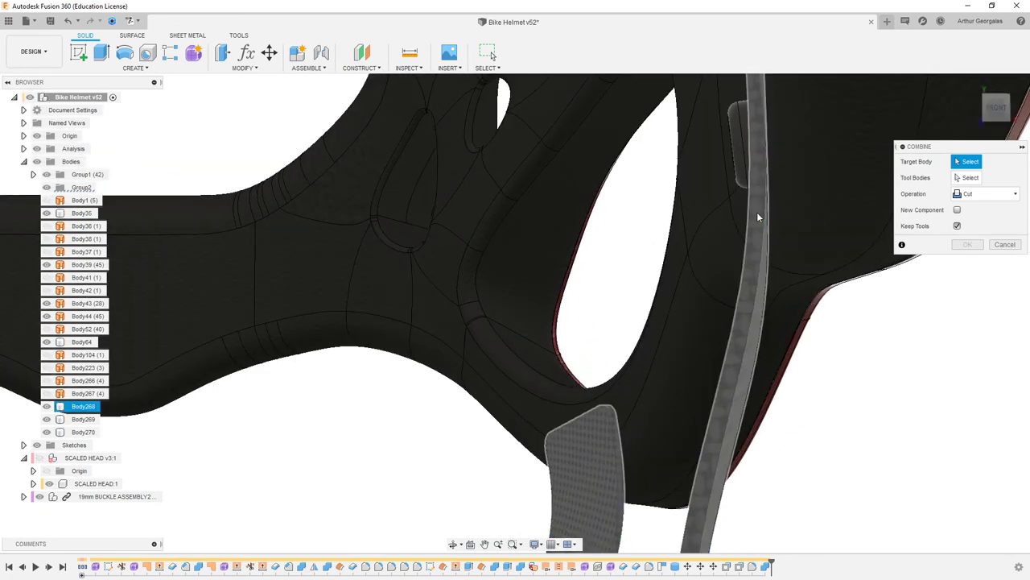
pyautogui.click(757, 212)
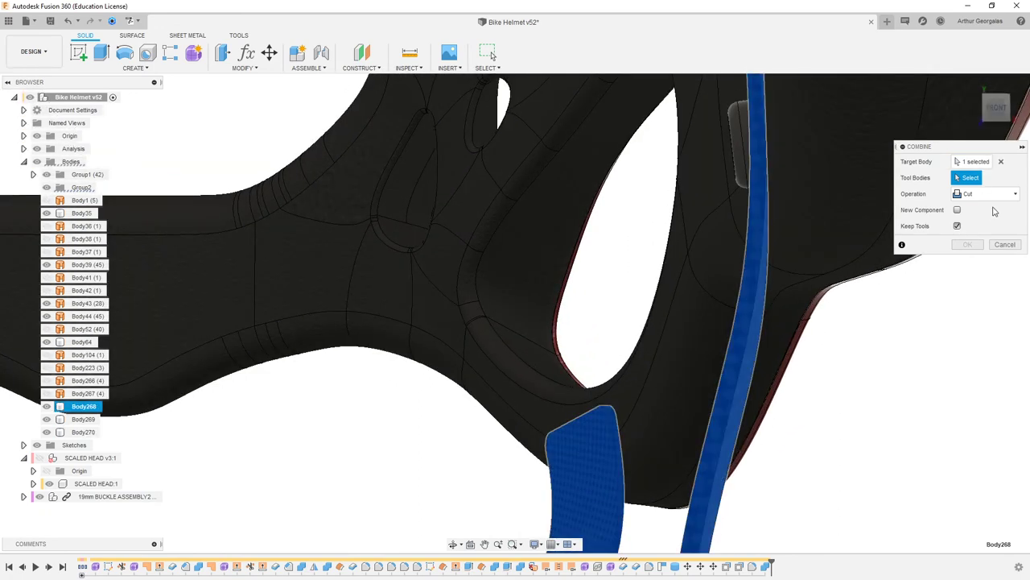
pyautogui.click(747, 145)
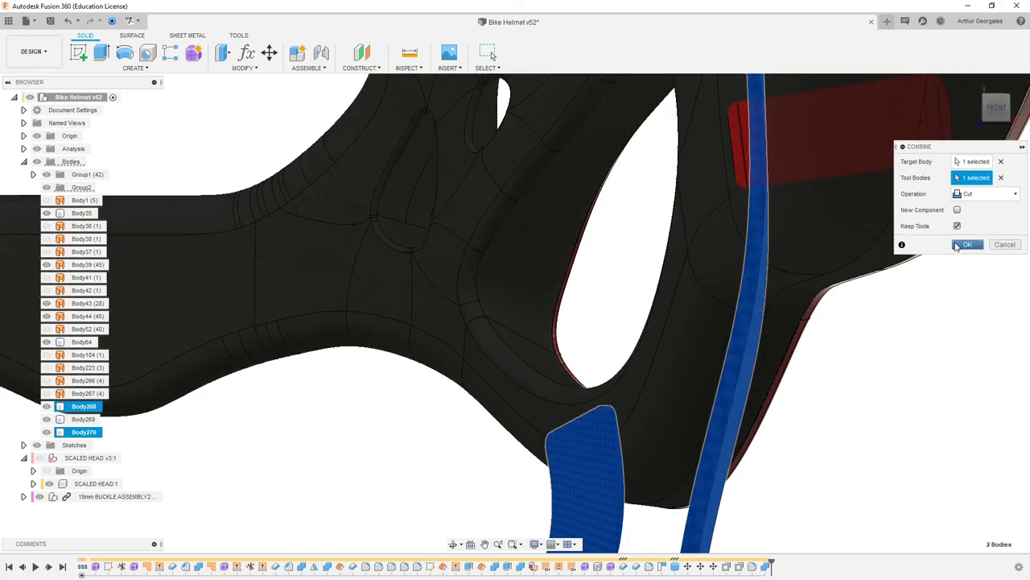
pyautogui.click(966, 244)
pyautogui.click(898, 328)
pyautogui.scroll(-3, 897, 328)
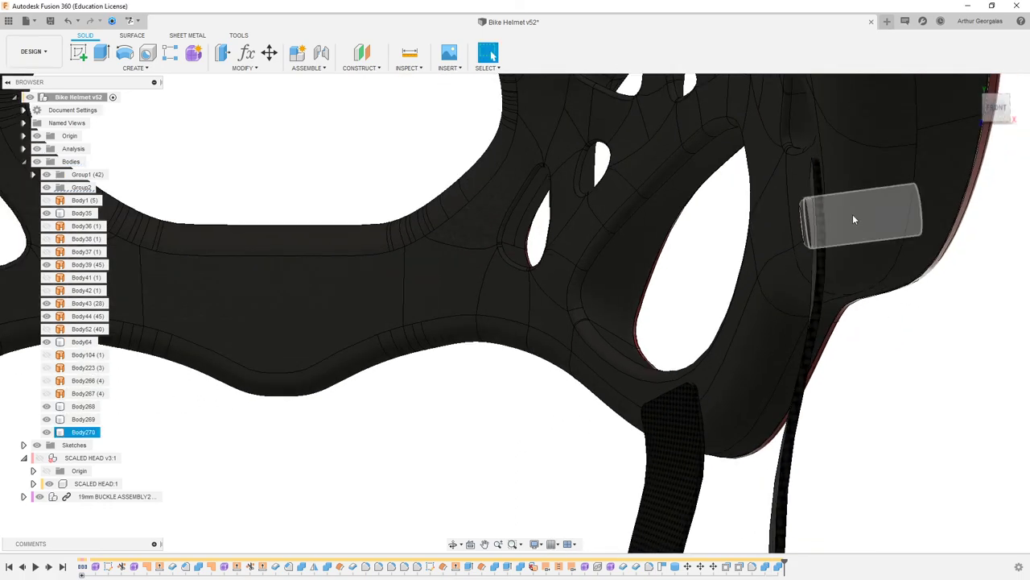
# Fillet the edge of the pin hole on the outside of the red helmet shell with a 0.5 mm radius.
pyautogui.keyDown('shift'); pyautogui.moveTo(851, 214); pyautogui.dragTo(886, 230, button='middle'); pyautogui.keyUp('shift')
pyautogui.scroll(4, 742, 169)
pyautogui.scroll(3, 562, 181)
pyautogui.scroll(-2, 417, 165)
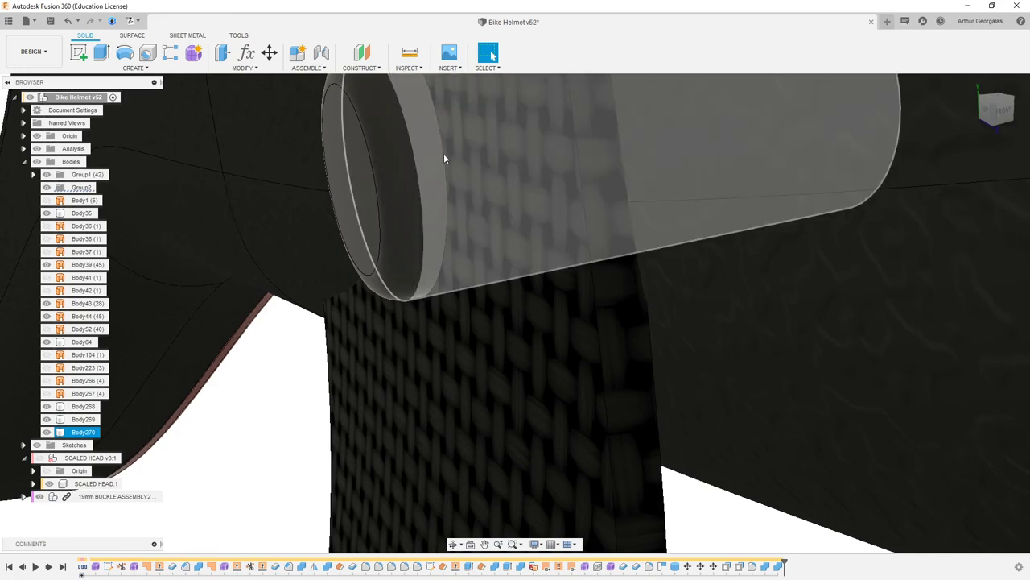
pyautogui.scroll(-4, 444, 153)
pyautogui.keyDown('shift'); pyautogui.moveTo(596, 171); pyautogui.dragTo(477, 154, button='middle'); pyautogui.keyUp('shift')
pyautogui.moveTo(477, 155); pyautogui.dragTo(314, 198, button='middle')
pyautogui.scroll(5, 765, 211)
pyautogui.press('f')
pyautogui.click(639, 171)
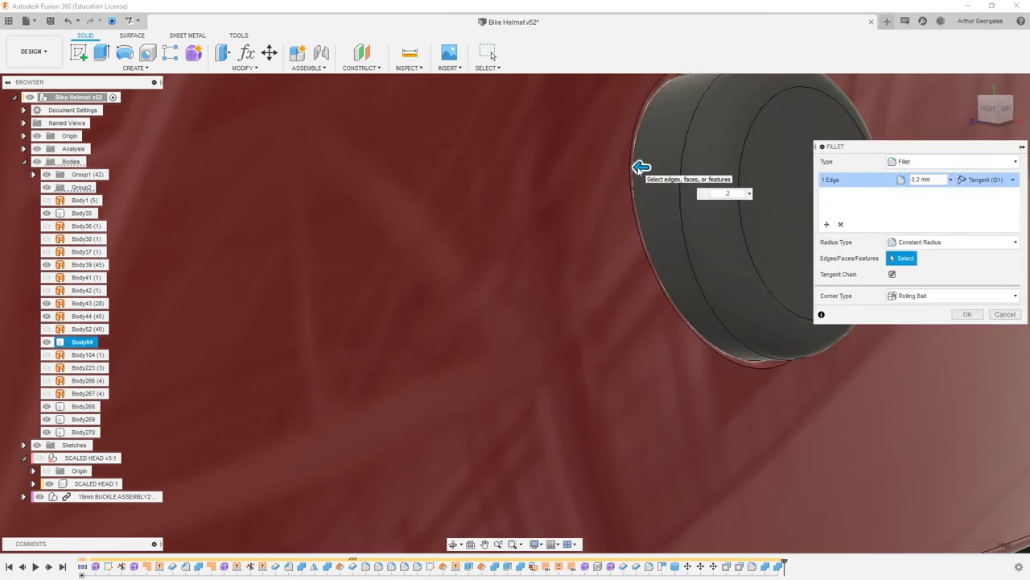
pyautogui.press('Return')
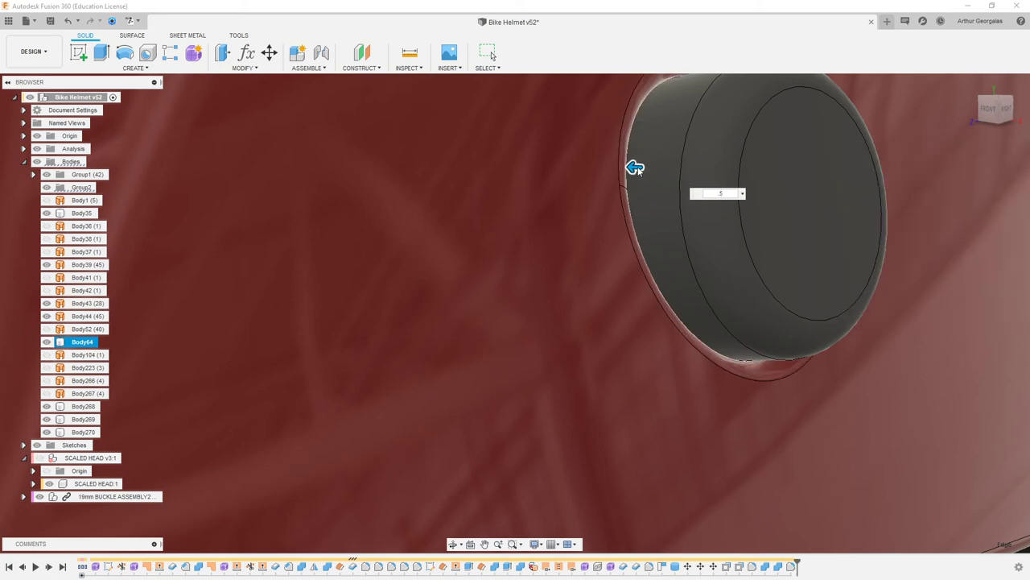
# Edit the chin strap's form, moving the upper side edge beside the pin about 0.7 mm out of the helmet shell, and finish the form.
pyautogui.scroll(-8, 603, 310)
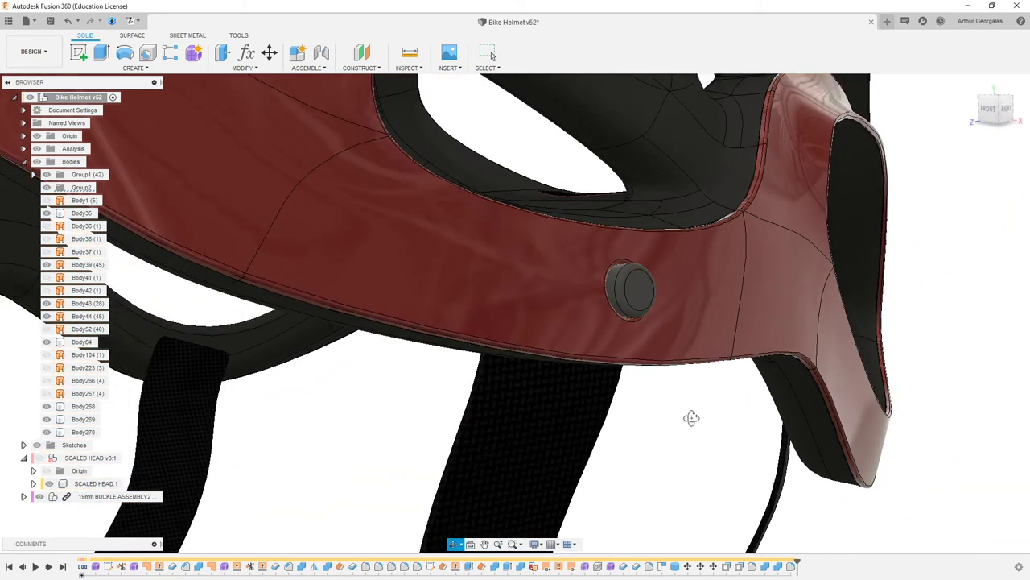
pyautogui.keyDown('shift'); pyautogui.moveTo(692, 418); pyautogui.dragTo(695, 373, button='middle'); pyautogui.keyUp('shift')
pyautogui.keyDown('shift'); pyautogui.moveTo(538, 287); pyautogui.dragTo(567, 394, button='middle'); pyautogui.keyUp('shift')
pyautogui.click(567, 395)
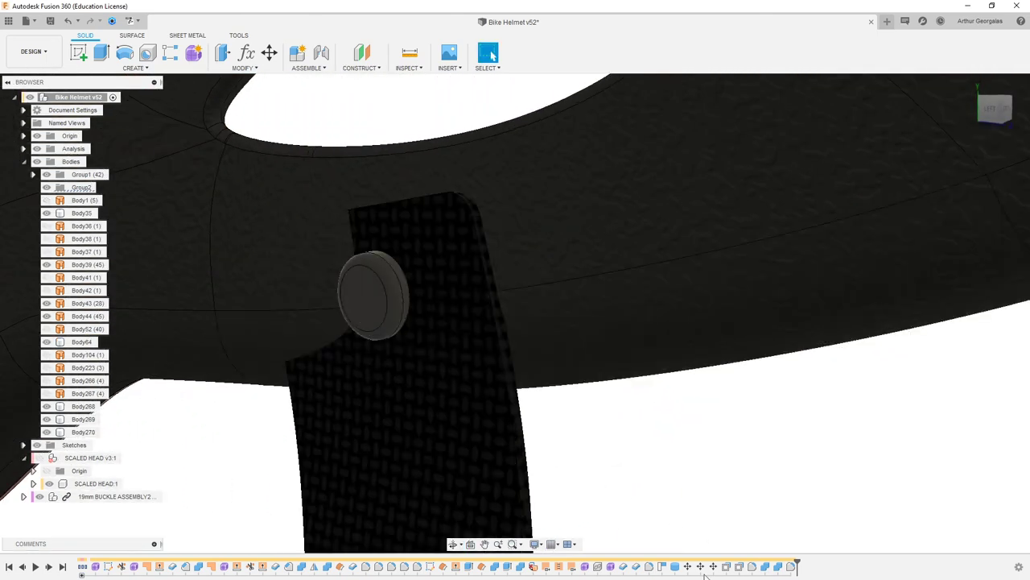
pyautogui.doubleClick(609, 567)
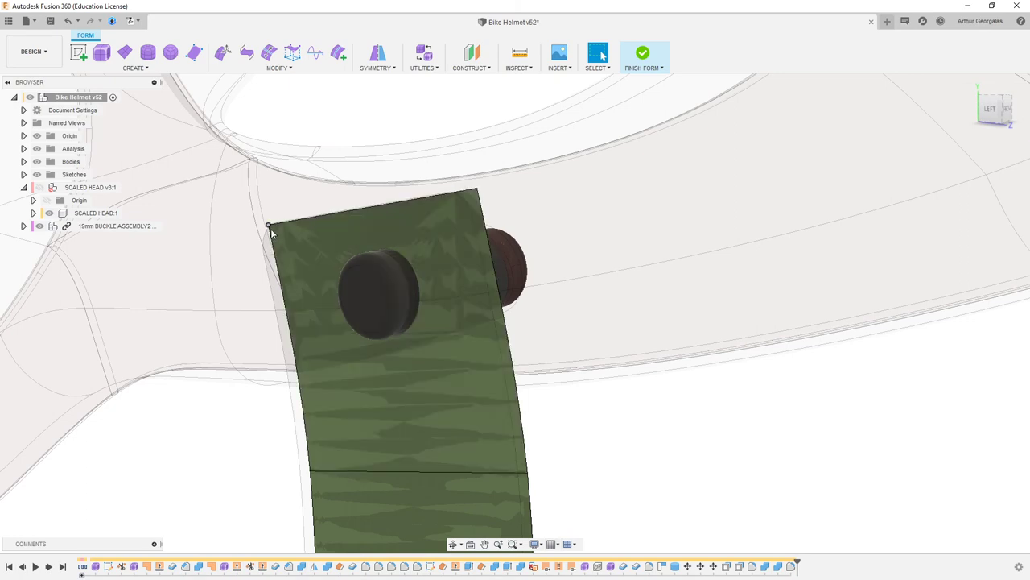
pyautogui.click(276, 244)
pyautogui.rightClick(274, 249)
pyautogui.click(317, 231)
pyautogui.keyDown('shift'); pyautogui.moveTo(335, 351); pyautogui.dragTo(310, 330, button='middle'); pyautogui.keyUp('shift')
pyautogui.moveTo(311, 331)
pyautogui.mouseDown()
pyautogui.moveTo(301, 329)
pyautogui.moveTo(305, 337)
pyautogui.mouseUp()
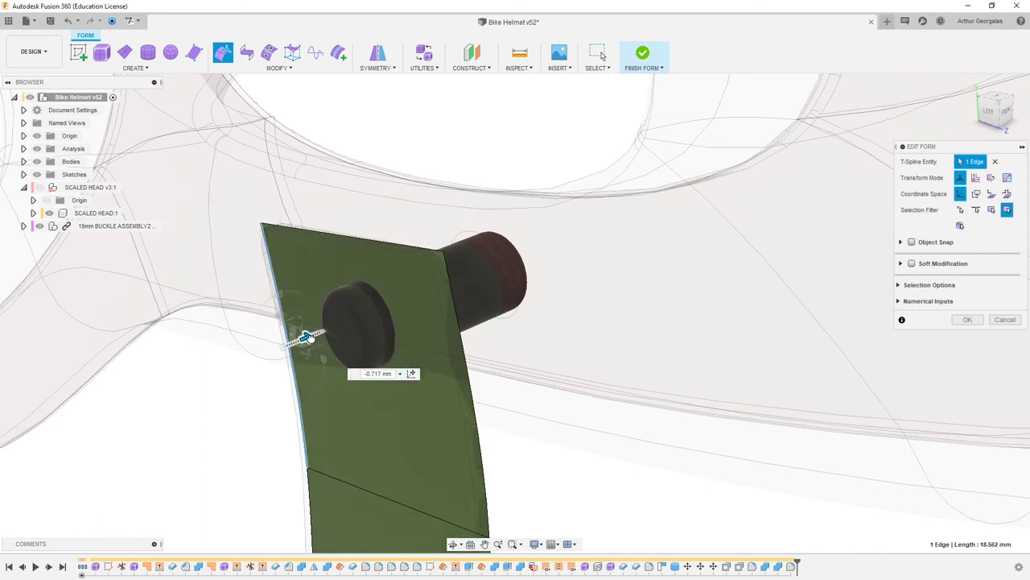
pyautogui.click(644, 55)
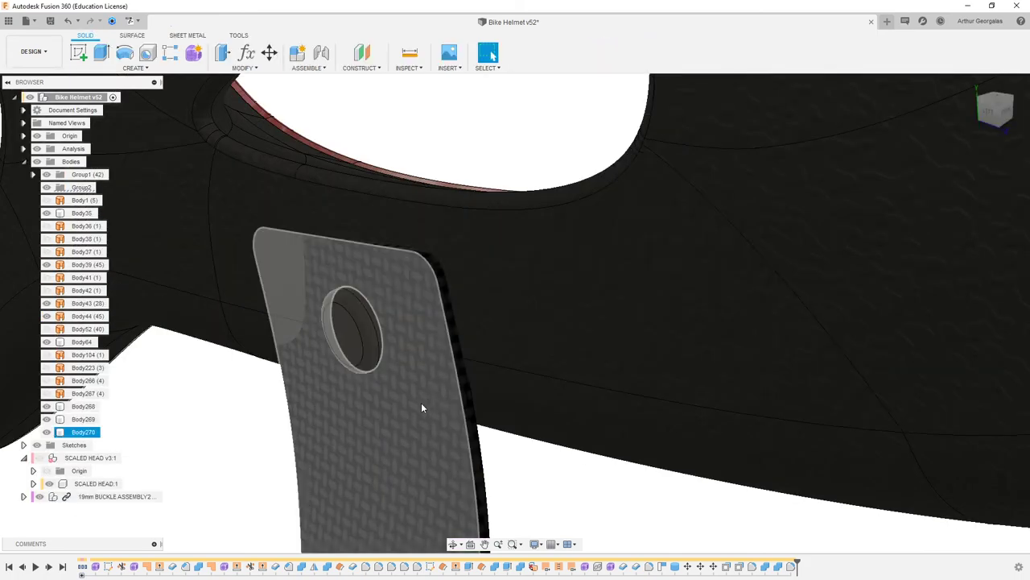
# Reopen the chin strap's form, pull the same upper side edge further out from the helmet's inner surface and finish the form.
pyautogui.keyDown('shift'); pyautogui.moveTo(688, 477); pyautogui.dragTo(690, 501, button='middle'); pyautogui.keyUp('shift')
pyautogui.press('v')
pyautogui.doubleClick(611, 566)
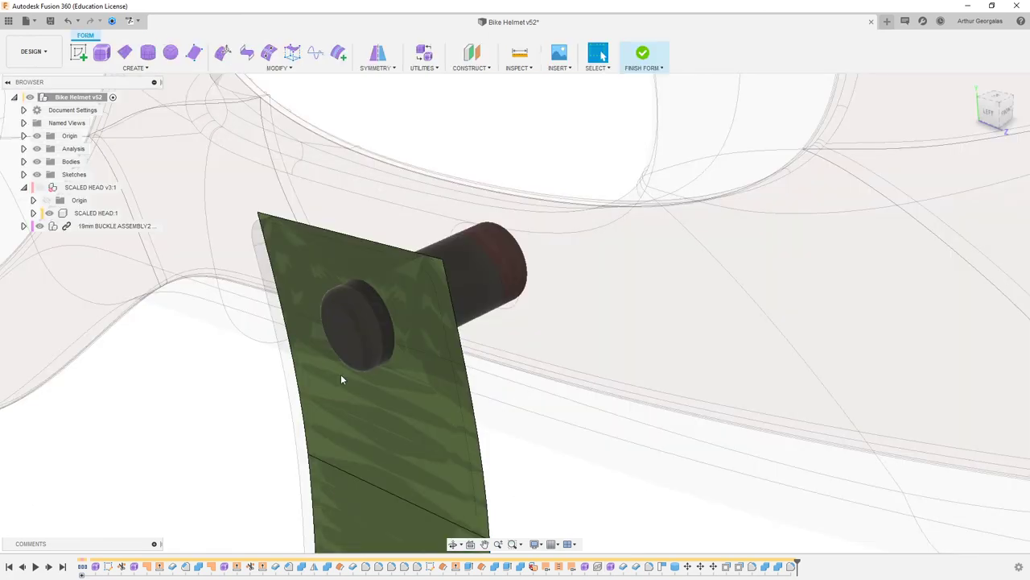
pyautogui.moveTo(297, 241); pyautogui.dragTo(284, 236, button='right')
pyautogui.click(298, 228)
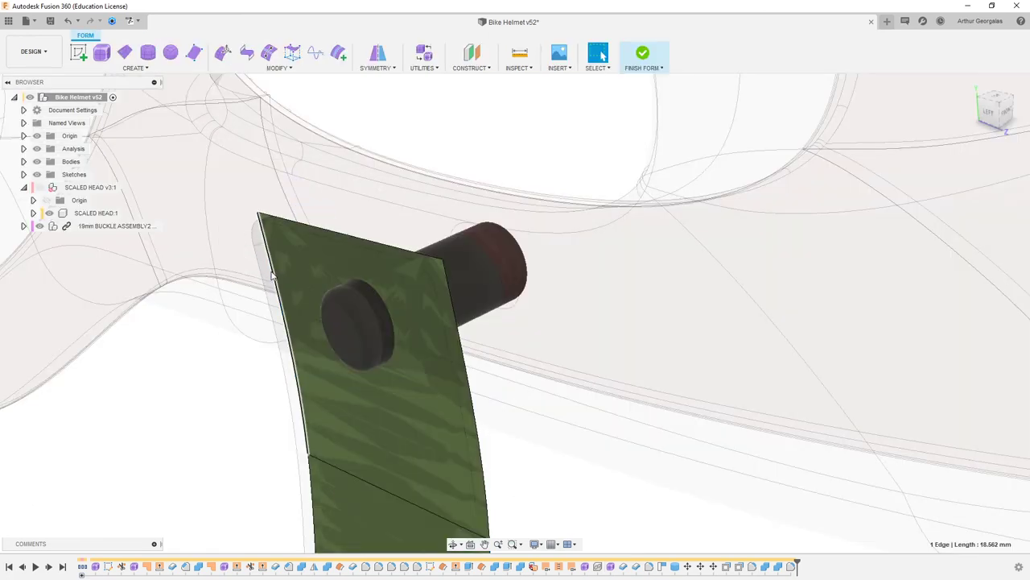
pyautogui.click(271, 275)
pyautogui.moveTo(307, 322); pyautogui.dragTo(290, 331)
pyautogui.click(967, 321)
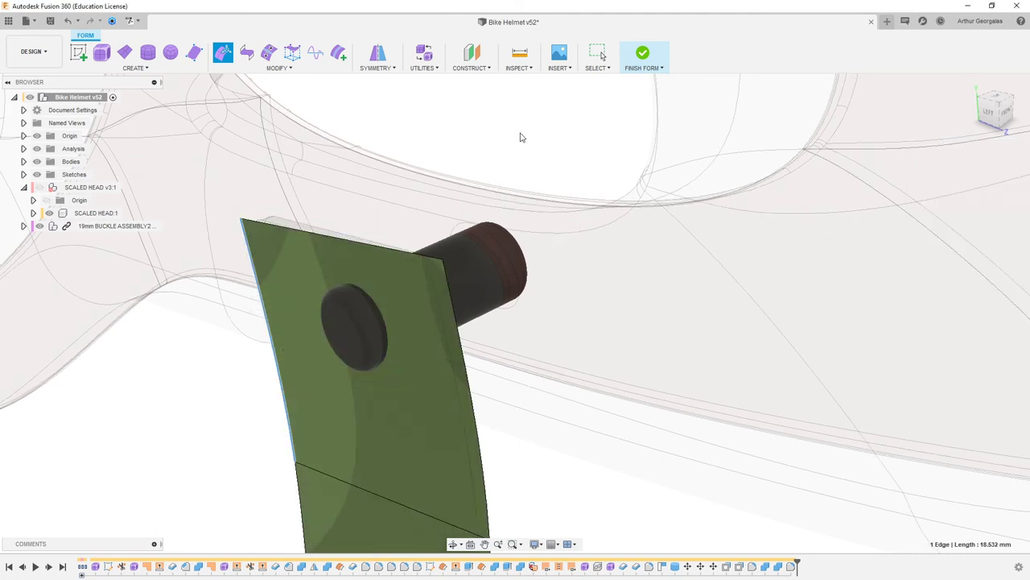
pyautogui.click(643, 52)
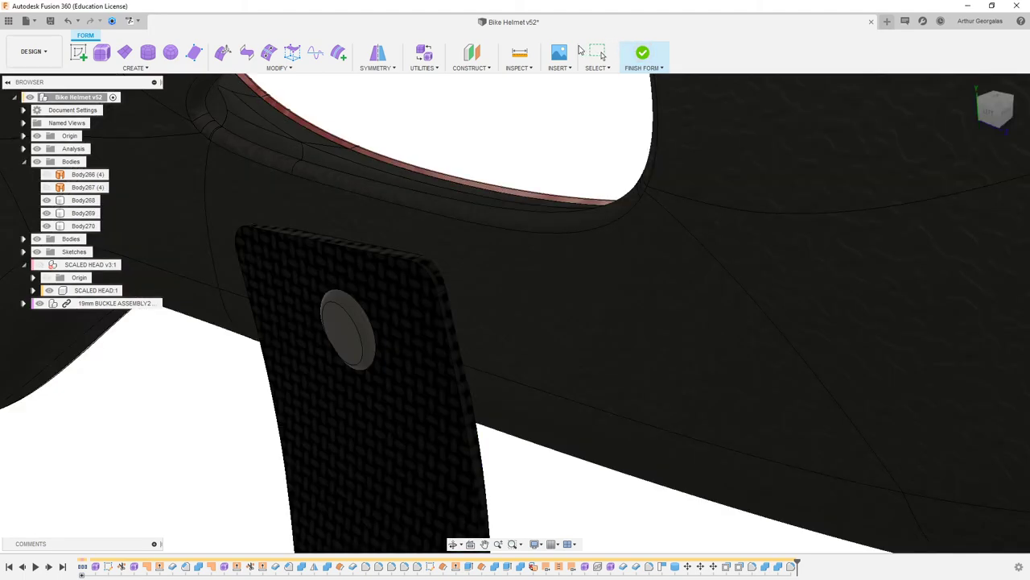
# Examine the adjusted strap, the chin buckle and the junction of the strap branches from several sides.
pyautogui.keyDown('shift'); pyautogui.moveTo(395, 135); pyautogui.dragTo(549, 382, button='middle'); pyautogui.keyUp('shift')
pyautogui.scroll(-4, 549, 383)
pyautogui.scroll(-3, 793, 431)
pyautogui.keyDown('shift'); pyautogui.moveTo(822, 446); pyautogui.dragTo(509, 257, button='middle'); pyautogui.keyUp('shift')
pyautogui.scroll(6, 370, 415)
pyautogui.scroll(-8, 426, 443)
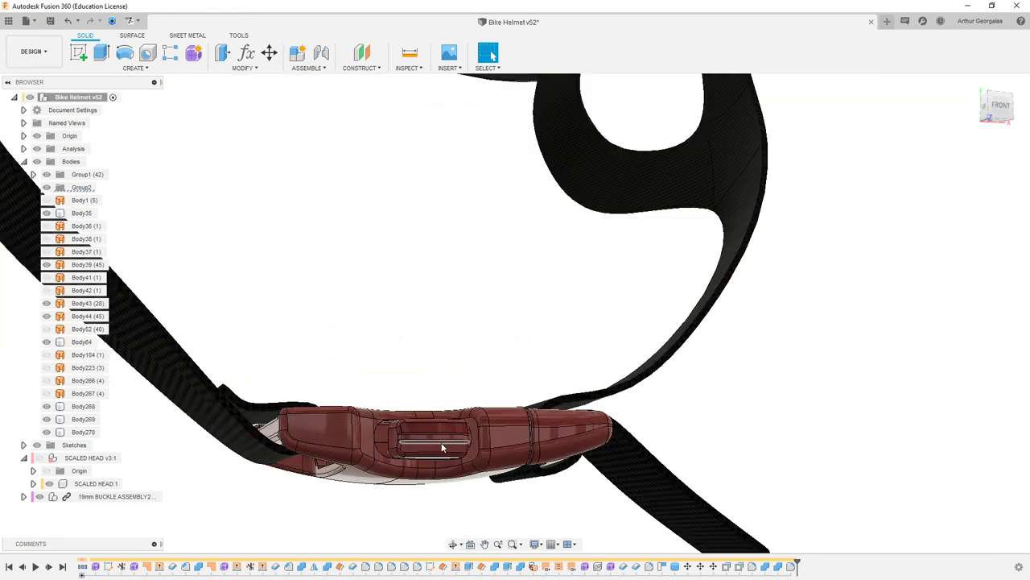
pyautogui.scroll(5, 426, 443)
pyautogui.keyDown('shift'); pyautogui.moveTo(426, 443); pyautogui.dragTo(558, 506, button='middle'); pyautogui.keyUp('shift')
pyautogui.scroll(-5, 558, 483)
pyautogui.keyDown('shift'); pyautogui.moveTo(560, 436); pyautogui.dragTo(584, 451, button='middle'); pyautogui.keyUp('shift')
pyautogui.moveTo(656, 421); pyautogui.dragTo(373, 392, button='middle')
pyautogui.scroll(3, 373, 392)
pyautogui.scroll(10, 373, 392)
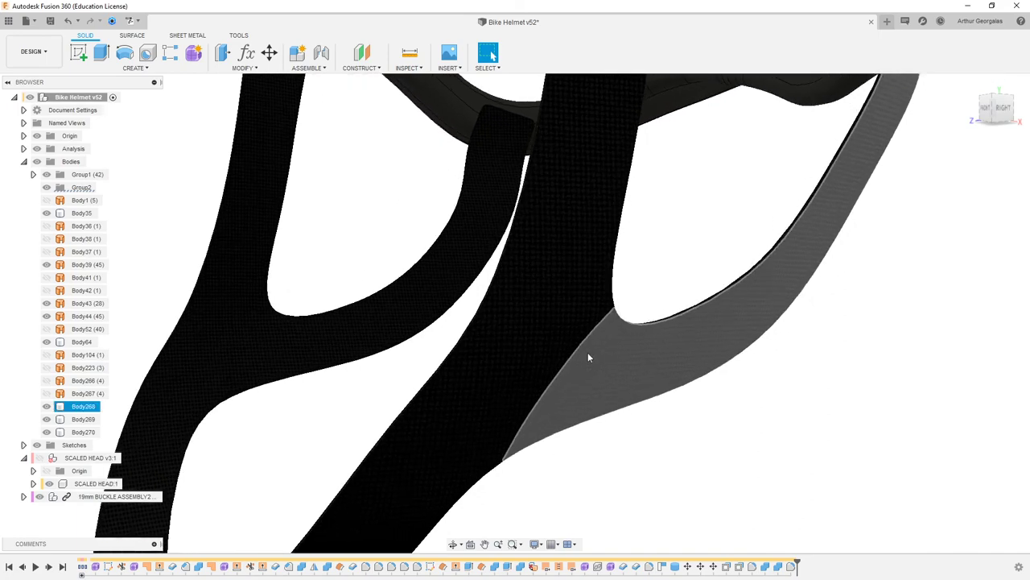
pyautogui.keyDown('shift'); pyautogui.moveTo(586, 352); pyautogui.dragTo(709, 352, button='middle'); pyautogui.keyUp('shift')
# Frame the whole helmet, switch to the Render workspace and start an in-canvas render.
pyautogui.scroll(-2, 710, 352)
pyautogui.moveTo(734, 320); pyautogui.dragTo(721, 378, button='middle')
pyautogui.scroll(-1, 718, 352)
pyautogui.keyDown('shift'); pyautogui.moveTo(674, 247); pyautogui.dragTo(636, 261, button='middle'); pyautogui.keyUp('shift')
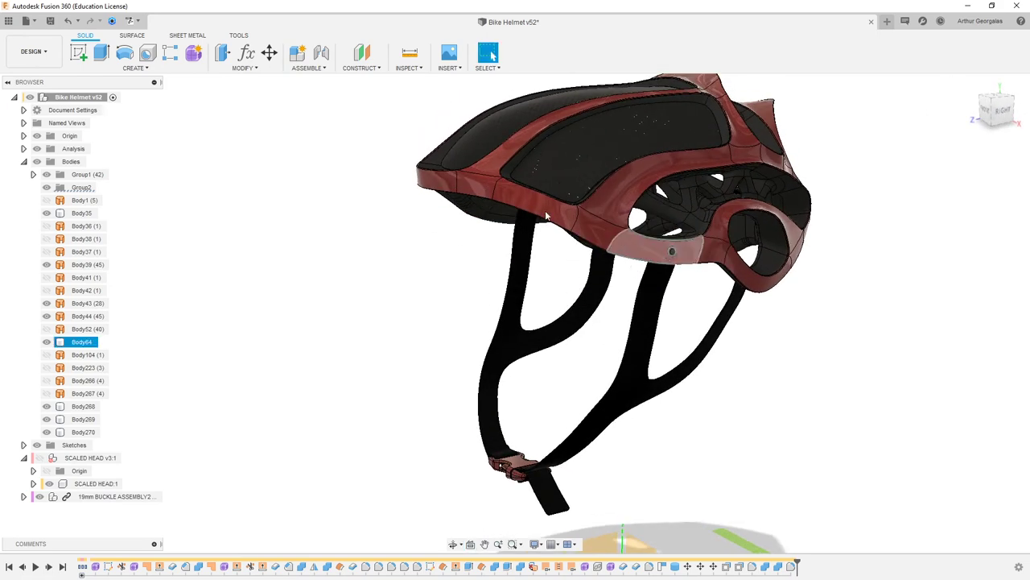
pyautogui.click(32, 51)
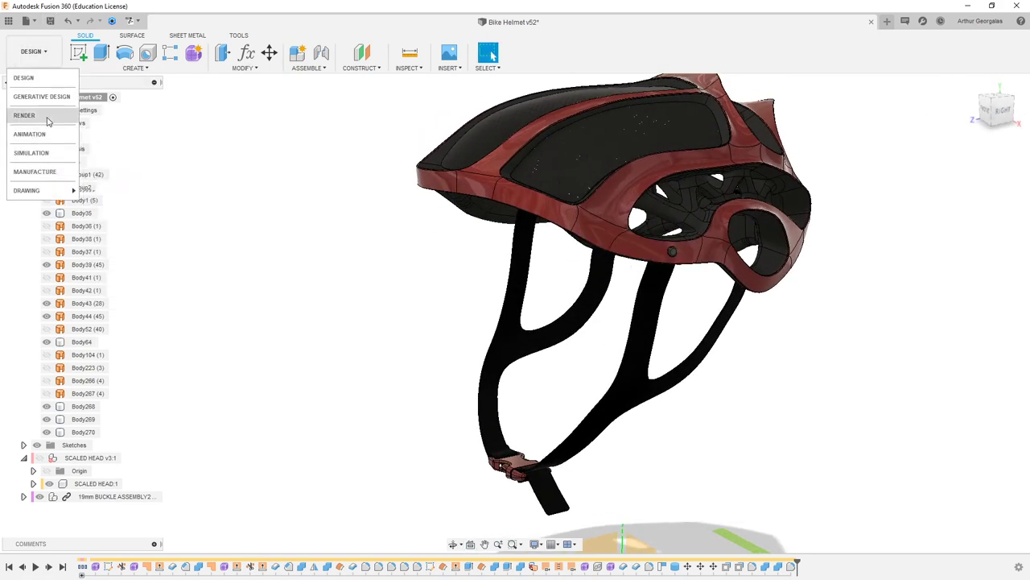
pyautogui.click(24, 115)
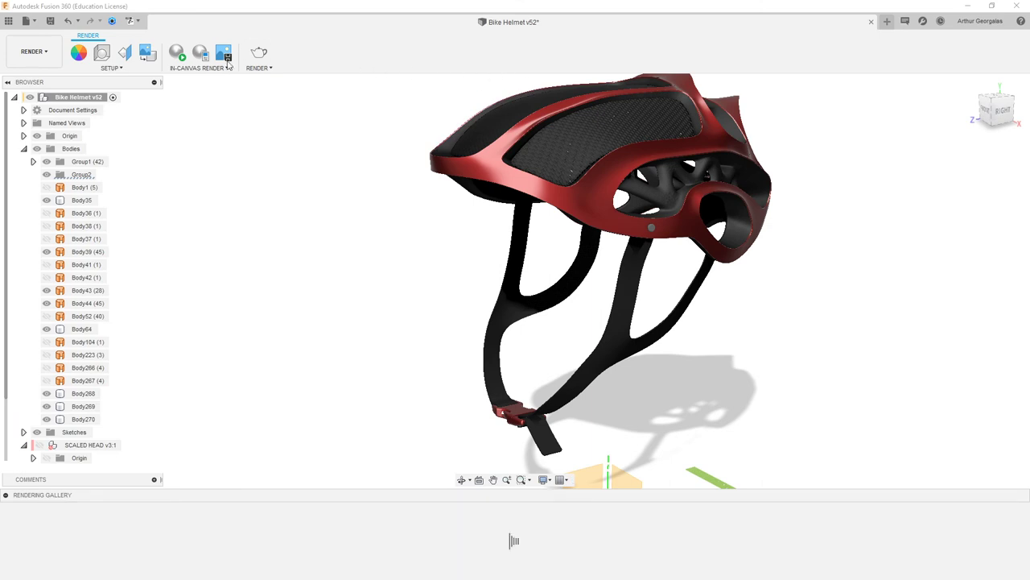
pyautogui.click(180, 58)
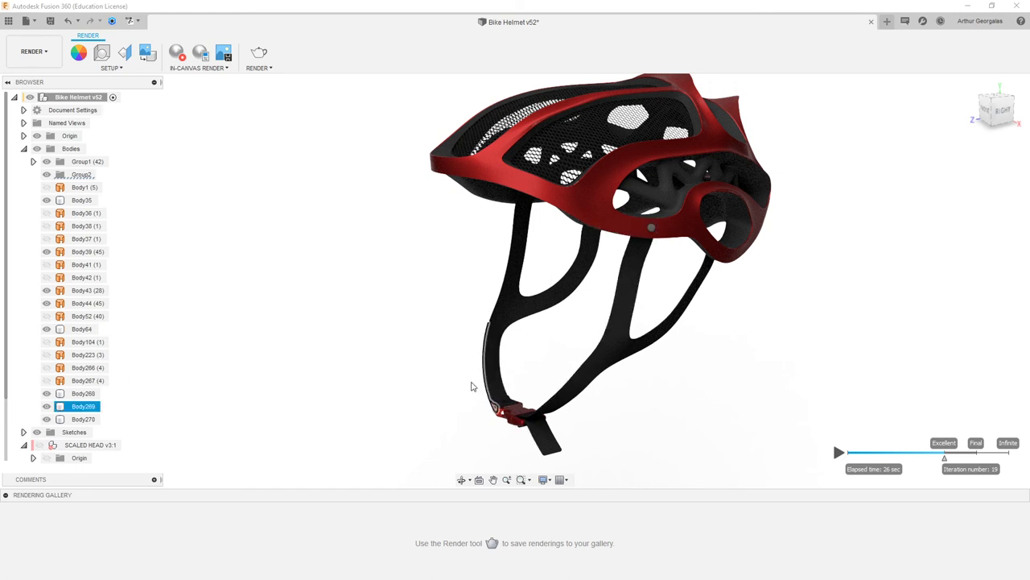
# Inspect the fabric texture in the in-canvas render where the chin strap's branches meet.
pyautogui.click(560, 402)
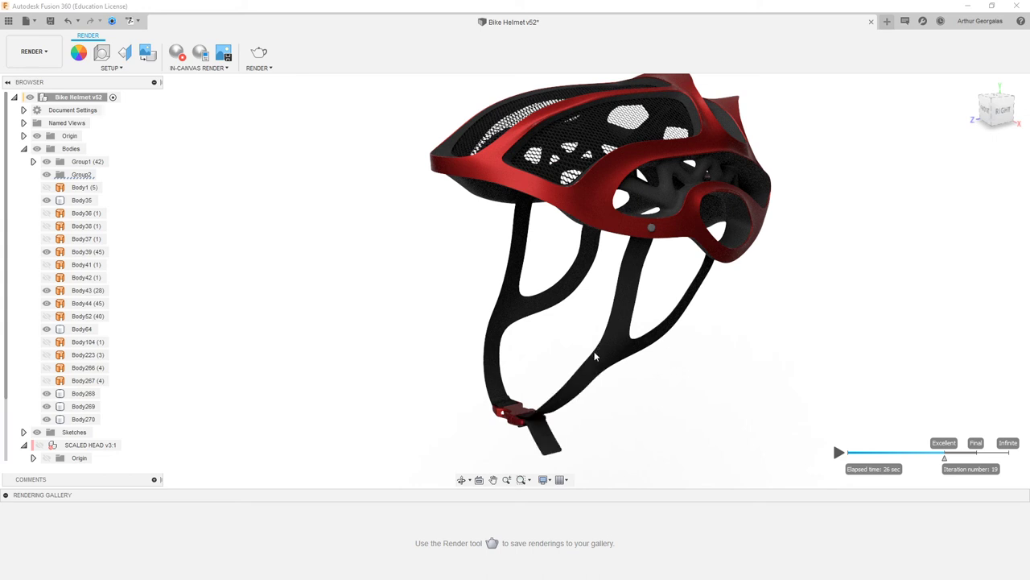
pyautogui.click(648, 422)
pyautogui.click(616, 344)
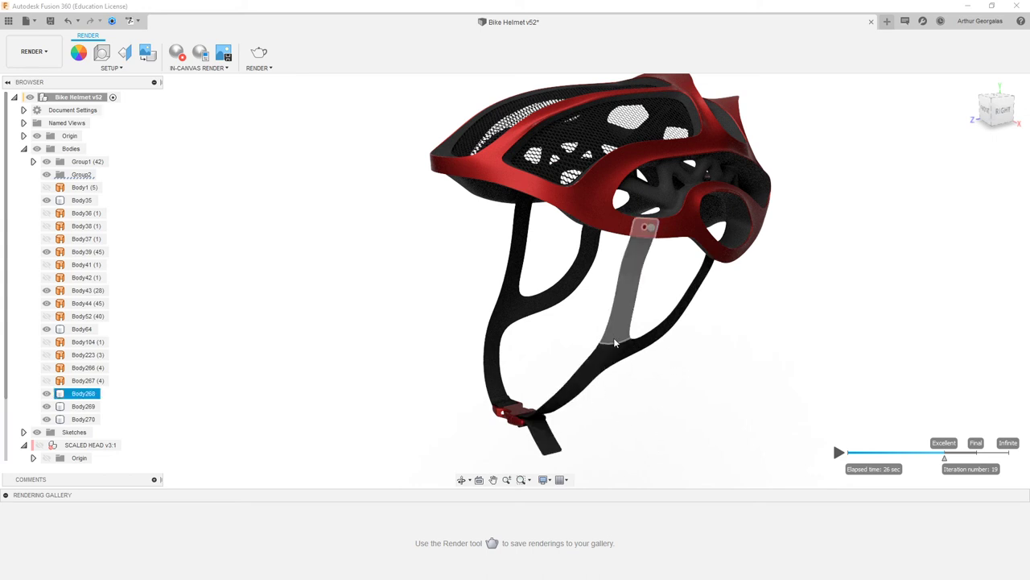
pyautogui.scroll(4, 616, 344)
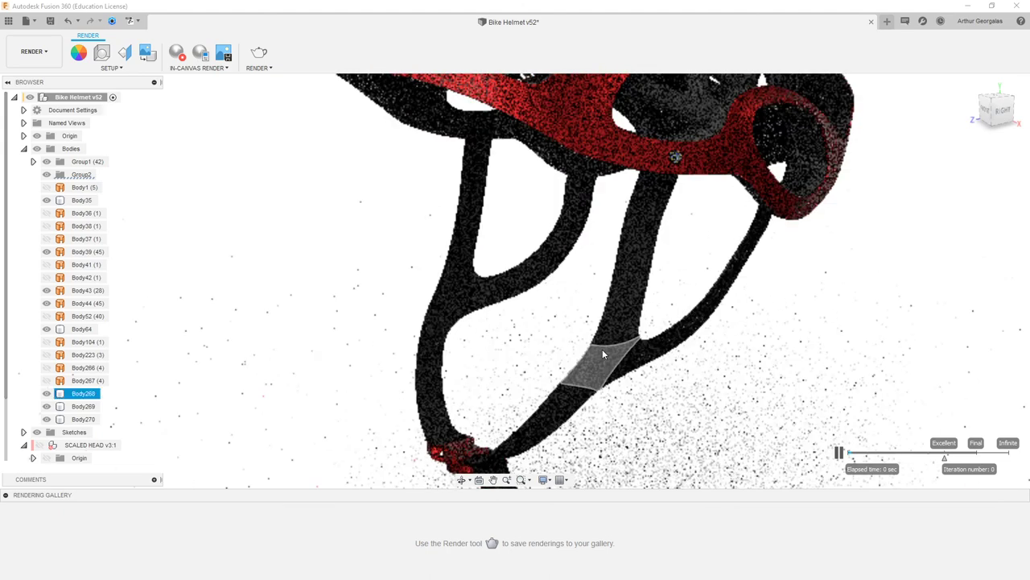
pyautogui.scroll(5, 599, 354)
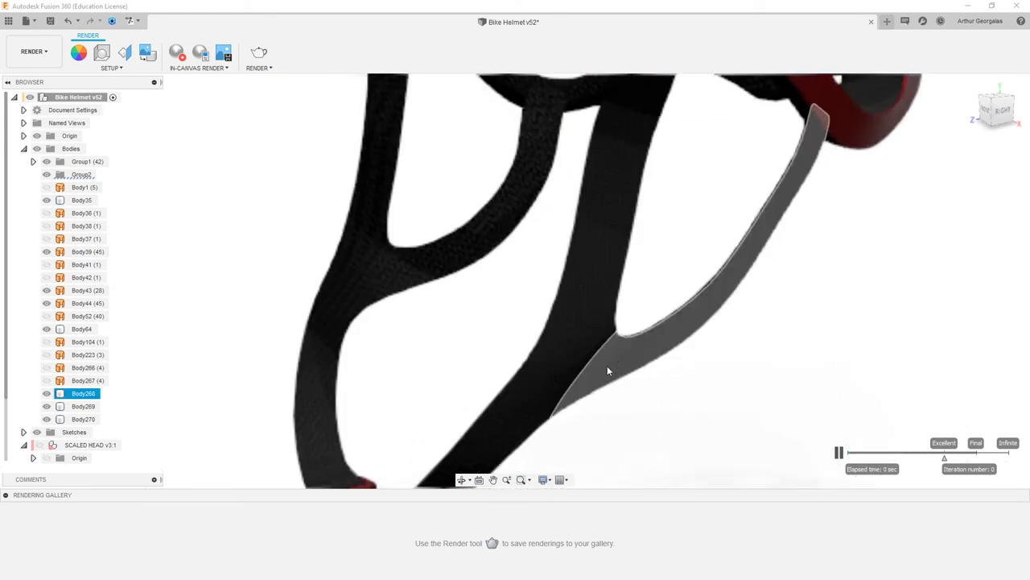
pyautogui.scroll(5, 603, 368)
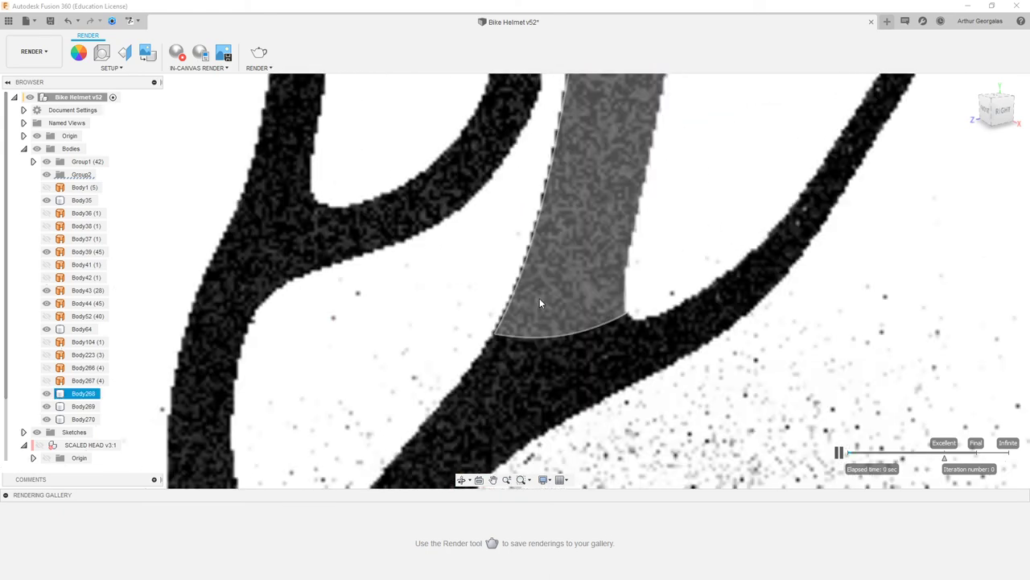
pyautogui.click(541, 212)
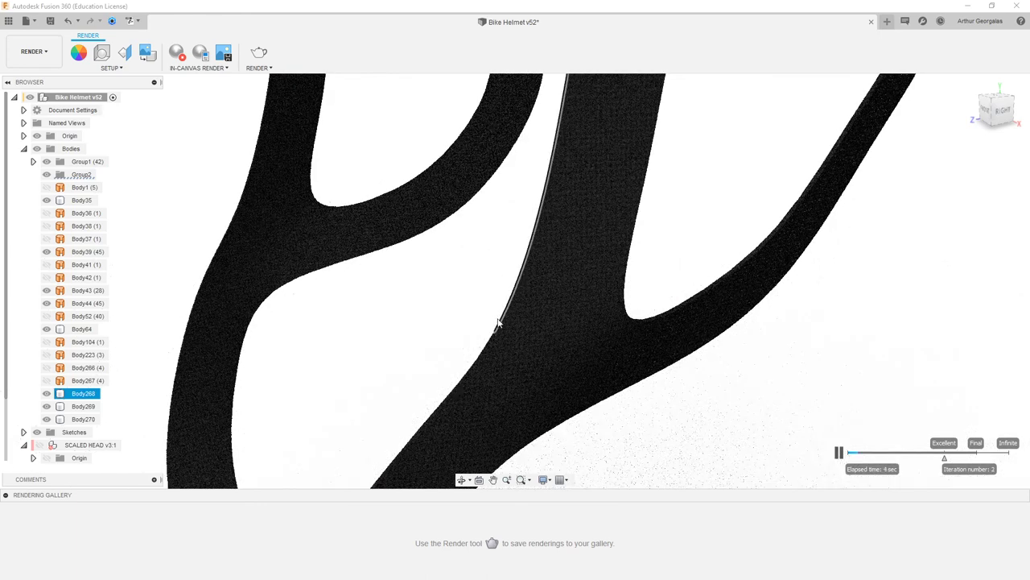
# Inspect the rendered red buckle and the strap loops around it up close.
pyautogui.keyDown('shift'); pyautogui.moveTo(618, 246); pyautogui.dragTo(650, 253, button='middle'); pyautogui.keyUp('shift')
pyautogui.moveTo(504, 325); pyautogui.dragTo(821, 115, button='middle')
pyautogui.moveTo(494, 260); pyautogui.dragTo(616, 189, button='middle')
pyautogui.moveTo(374, 447); pyautogui.dragTo(600, 188, button='middle')
pyautogui.moveTo(496, 242); pyautogui.dragTo(553, 191, button='middle')
pyautogui.scroll(6, 361, 421)
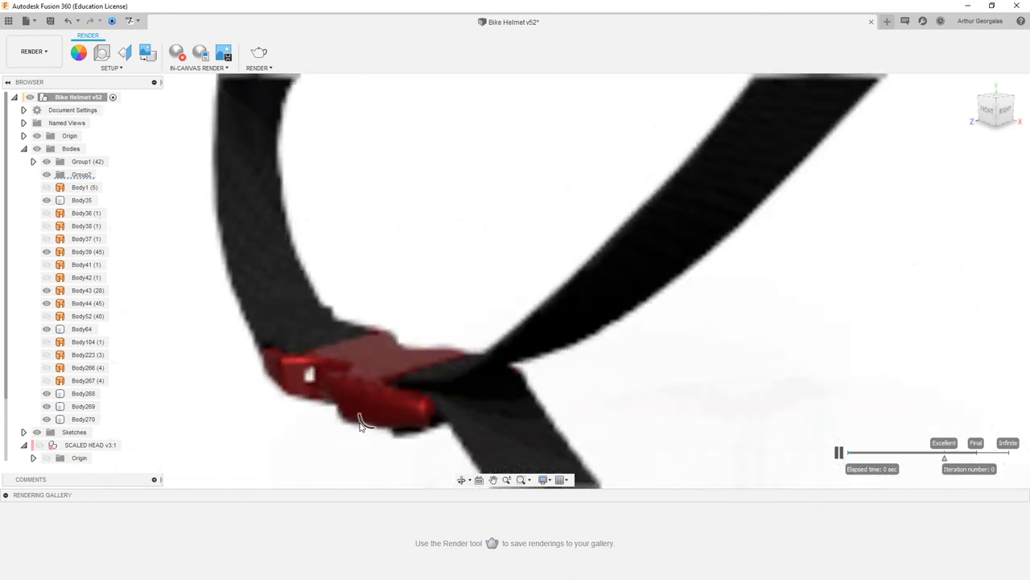
pyautogui.scroll(2, 374, 415)
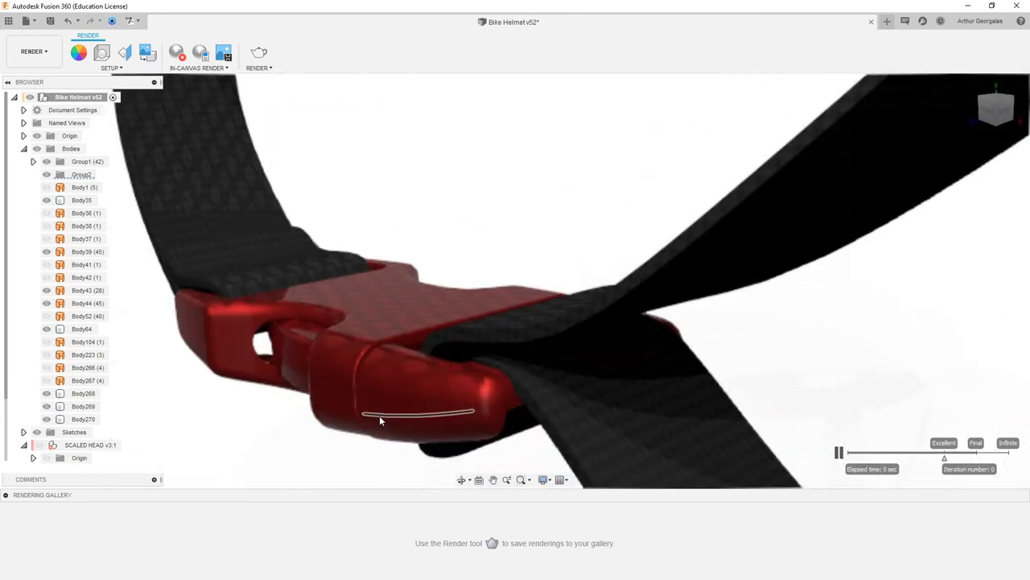
pyautogui.keyDown('shift'); pyautogui.moveTo(408, 325); pyautogui.dragTo(405, 362, button='middle'); pyautogui.keyUp('shift')
pyautogui.scroll(-8, 363, 389)
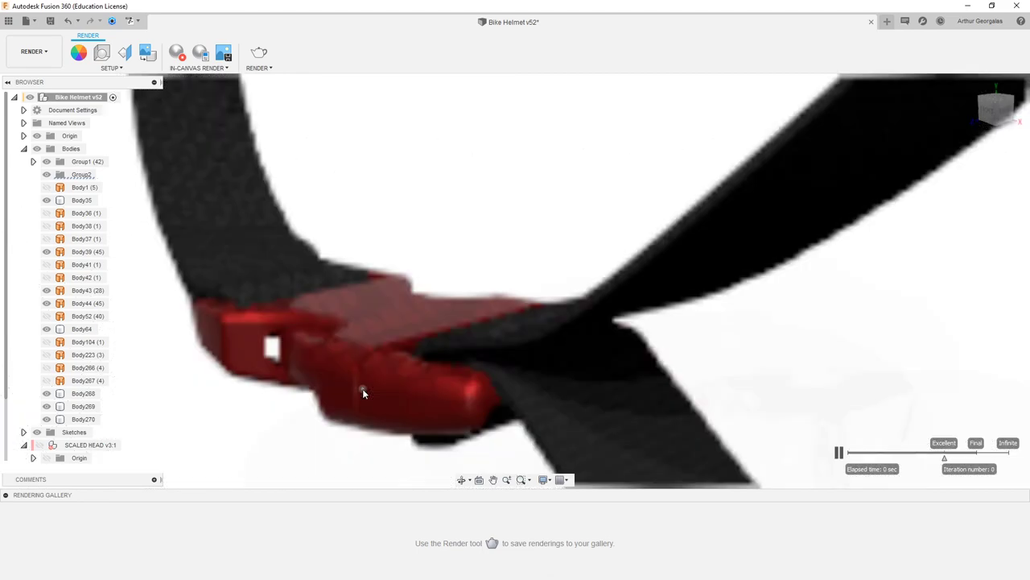
# Inspect the rendered helmet shell, its side mesh panel and the fastening pin.
pyautogui.scroll(-4, 411, 390)
pyautogui.moveTo(461, 322); pyautogui.dragTo(454, 430, button='middle')
pyautogui.moveTo(519, 298); pyautogui.dragTo(503, 483, button='middle')
pyautogui.click(473, 199)
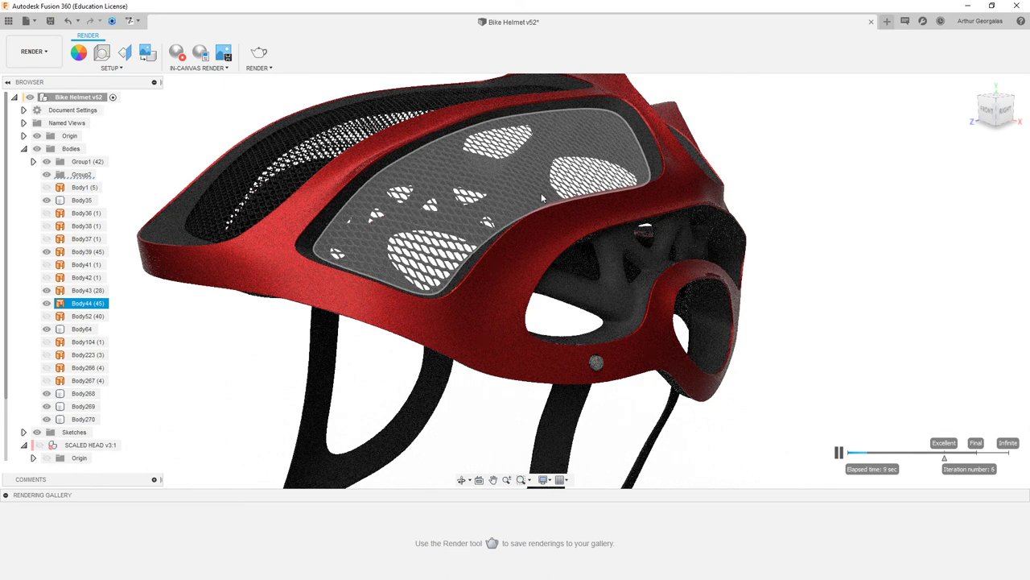
# Inspect the whole rendered helmet from its front corner and around its rear opening.
pyautogui.scroll(-4, 848, 287)
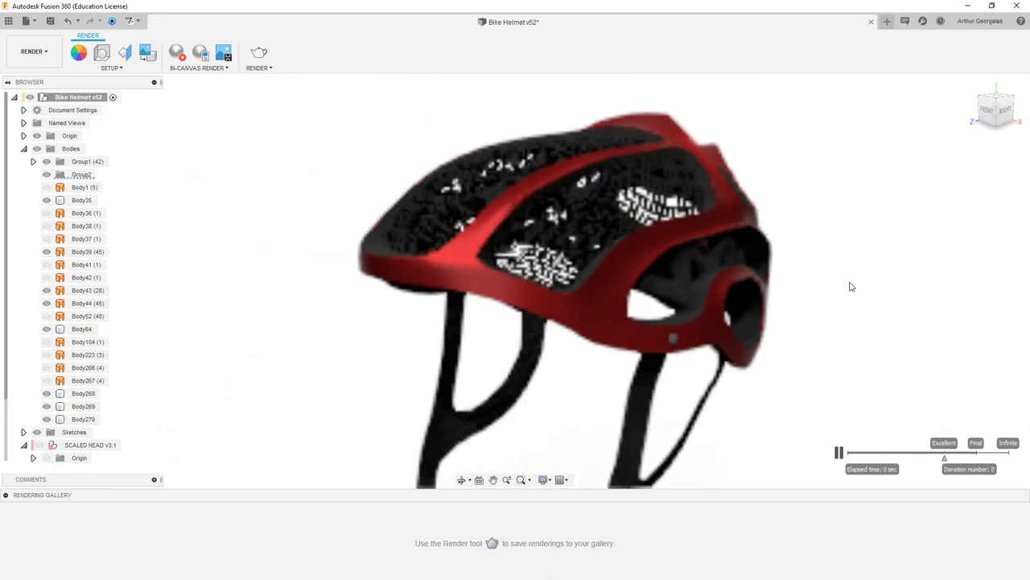
pyautogui.moveTo(849, 288); pyautogui.dragTo(820, 231, button='middle')
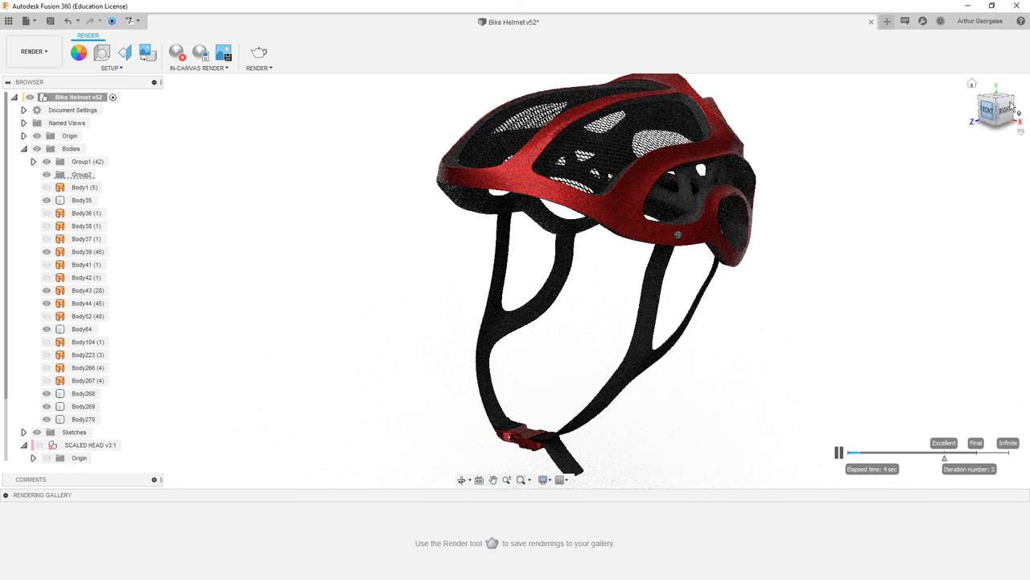
pyautogui.moveTo(1001, 113)
pyautogui.mouseDown()
pyautogui.moveTo(813, 122)
pyautogui.moveTo(748, 137)
pyautogui.mouseUp()
pyautogui.moveTo(749, 137)
pyautogui.mouseDown(button='middle')
pyautogui.moveTo(732, 127)
pyautogui.moveTo(749, 126)
pyautogui.mouseUp(button='middle')
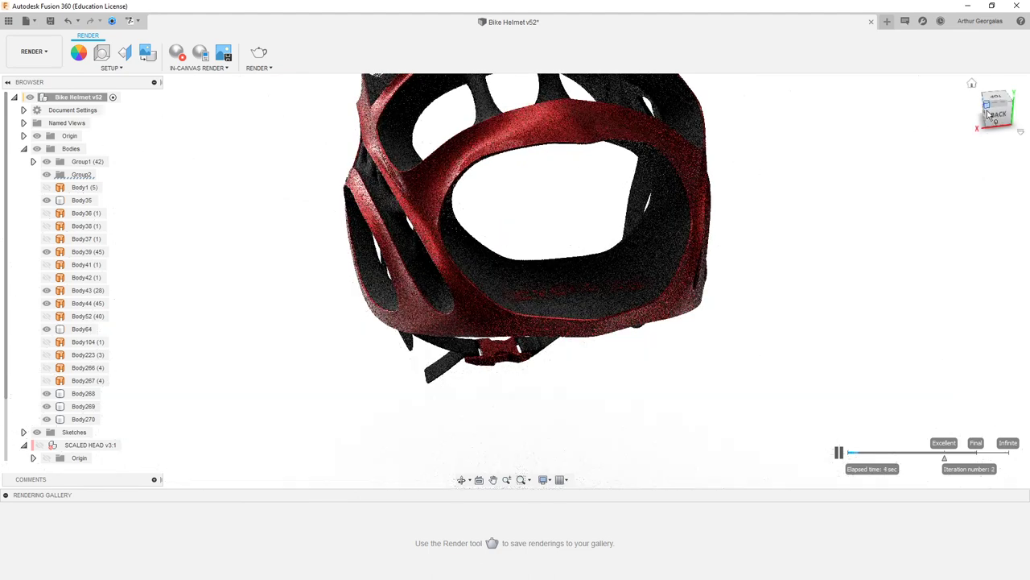
pyautogui.moveTo(998, 111); pyautogui.dragTo(1019, 96)
pyautogui.moveTo(756, 190); pyautogui.dragTo(674, 355, button='middle')
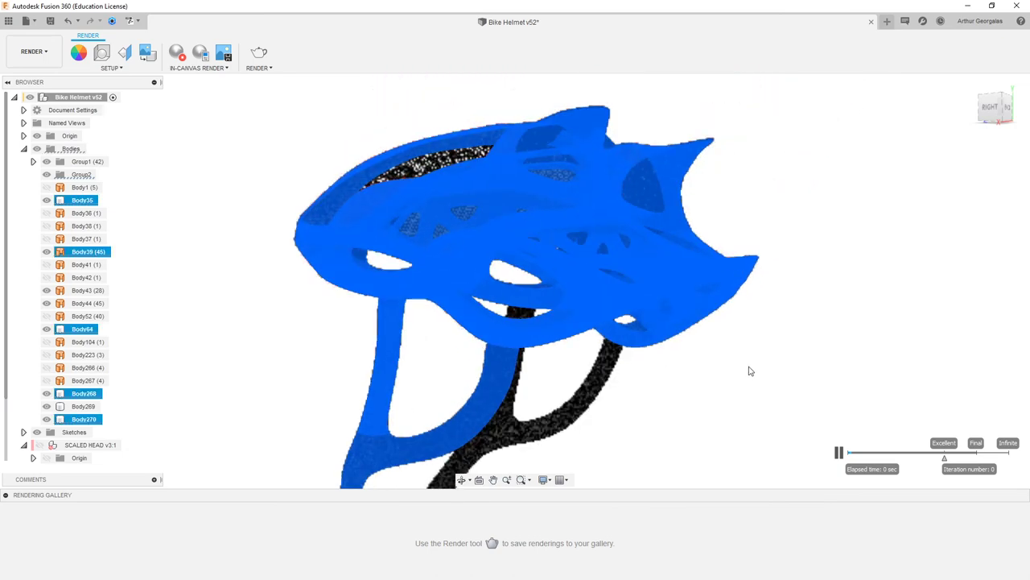
# Inspect the rendered chin straps from the helmet's side, and frame the complete helmet from its front-right corner.
pyautogui.click(417, 324)
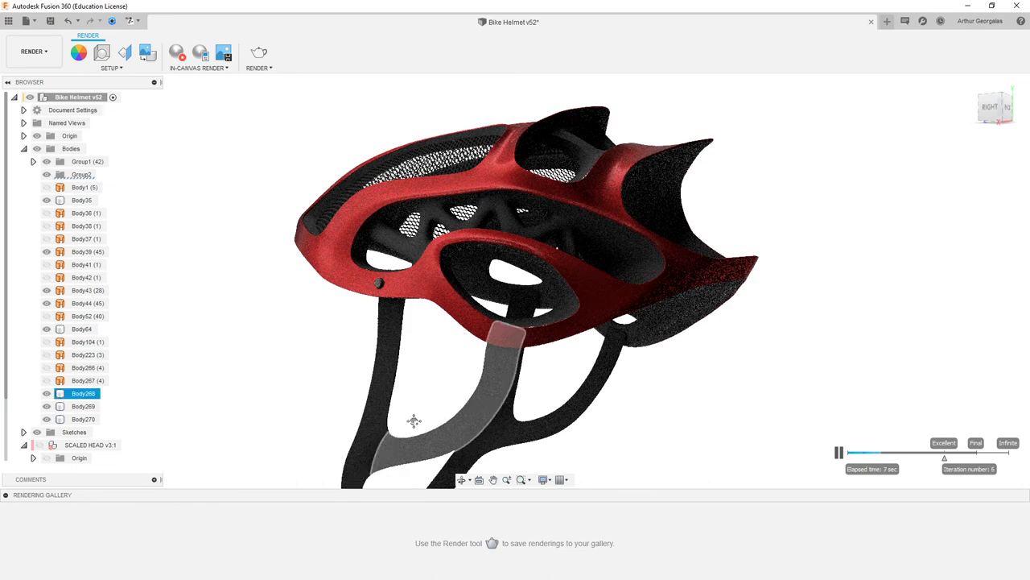
pyautogui.moveTo(427, 402); pyautogui.dragTo(524, 254, button='middle')
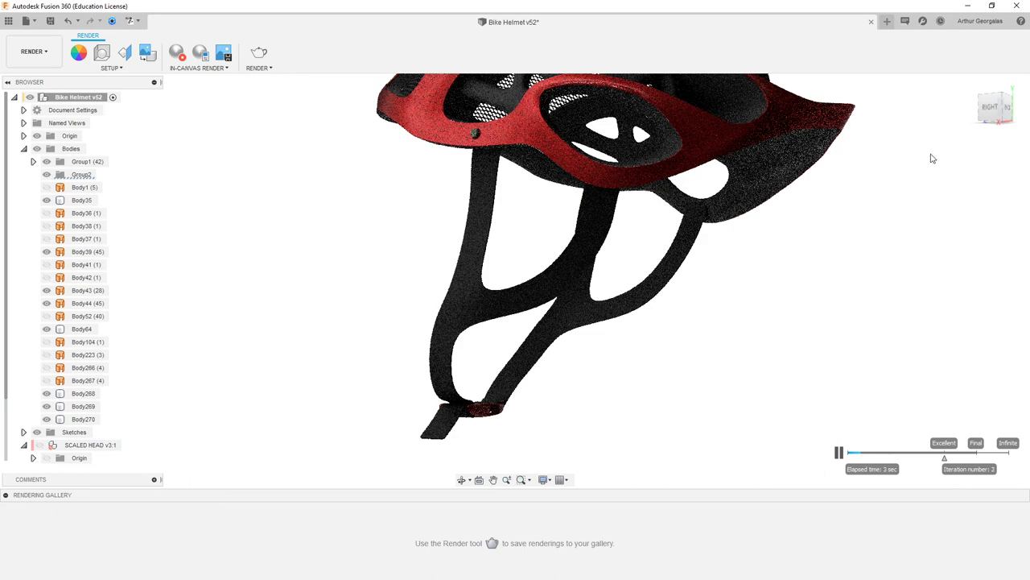
pyautogui.keyDown('shift'); pyautogui.moveTo(515, 279); pyautogui.dragTo(451, 283, button='middle'); pyautogui.keyUp('shift')
pyautogui.moveTo(990, 121); pyautogui.dragTo(956, 190)
pyautogui.moveTo(956, 191); pyautogui.dragTo(900, 260, button='middle')
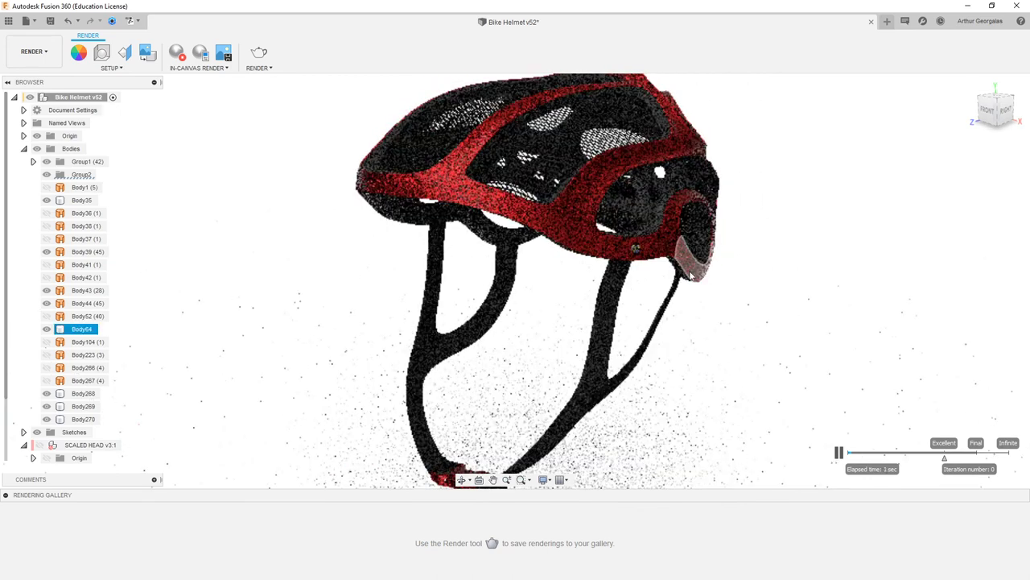
pyautogui.scroll(-2, 632, 319)
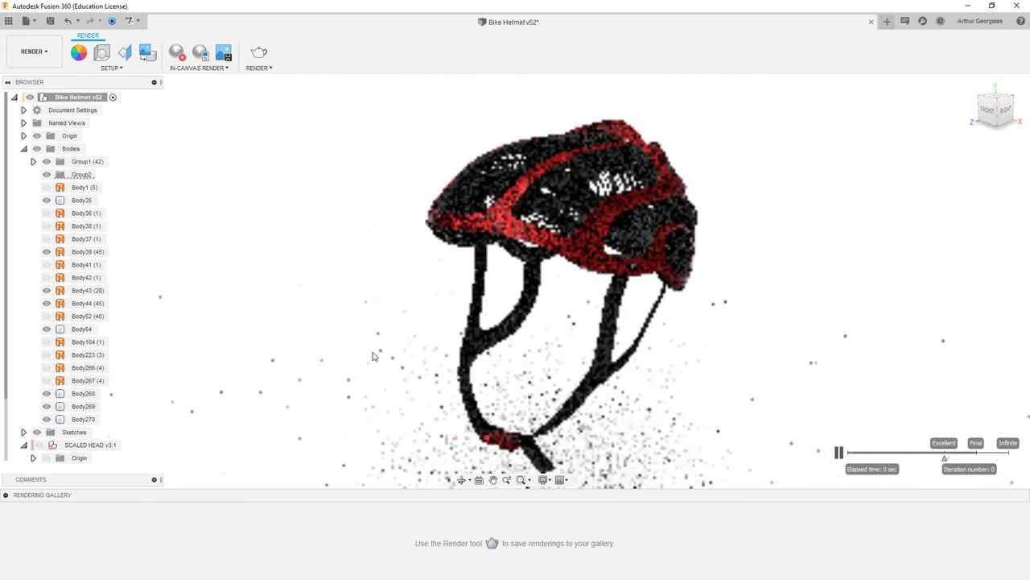